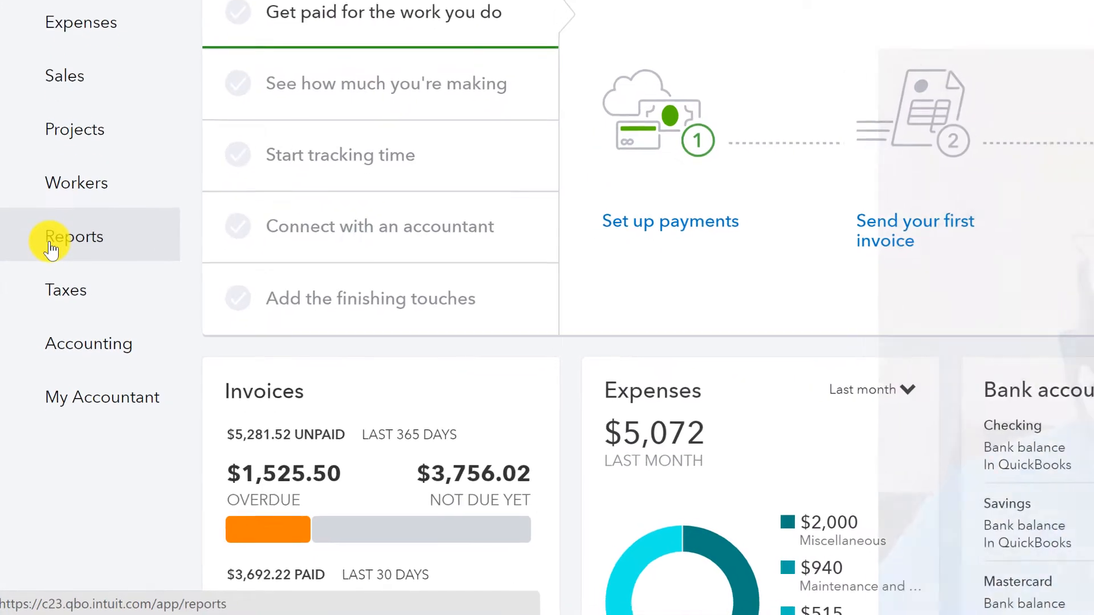
- Open the Profit and Loss report, set its report period to All Dates and run it
click(50, 248)
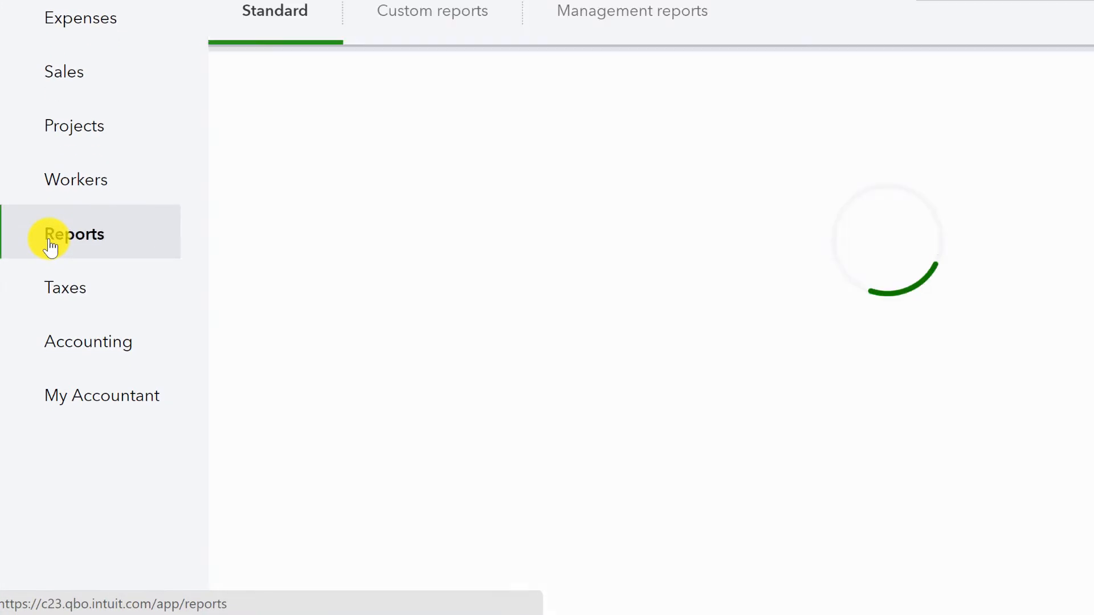
click(325, 283)
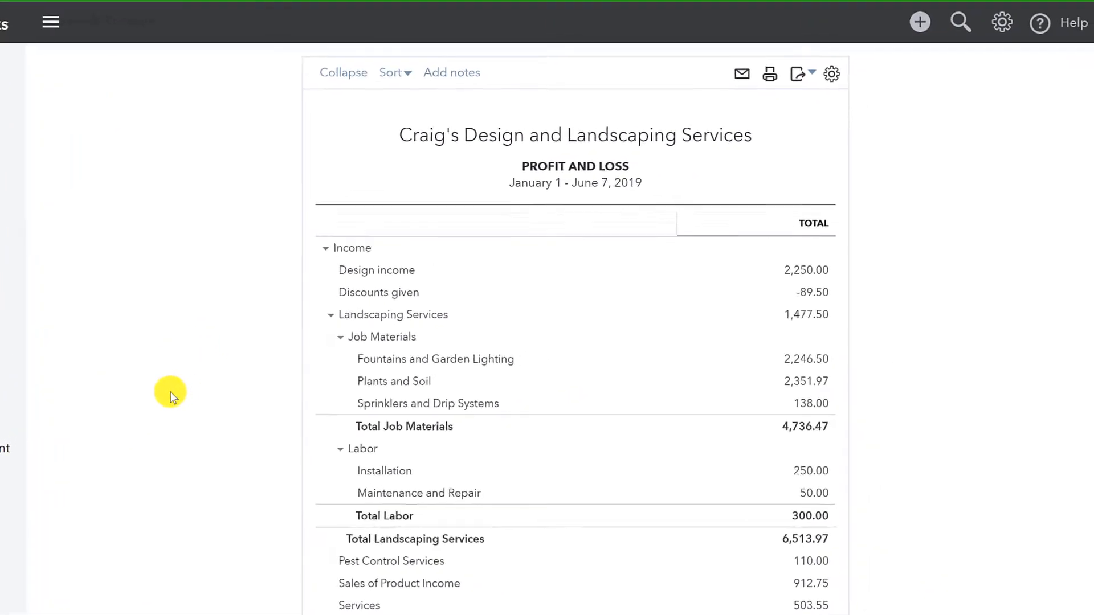
scroll(173, 396, up, 4)
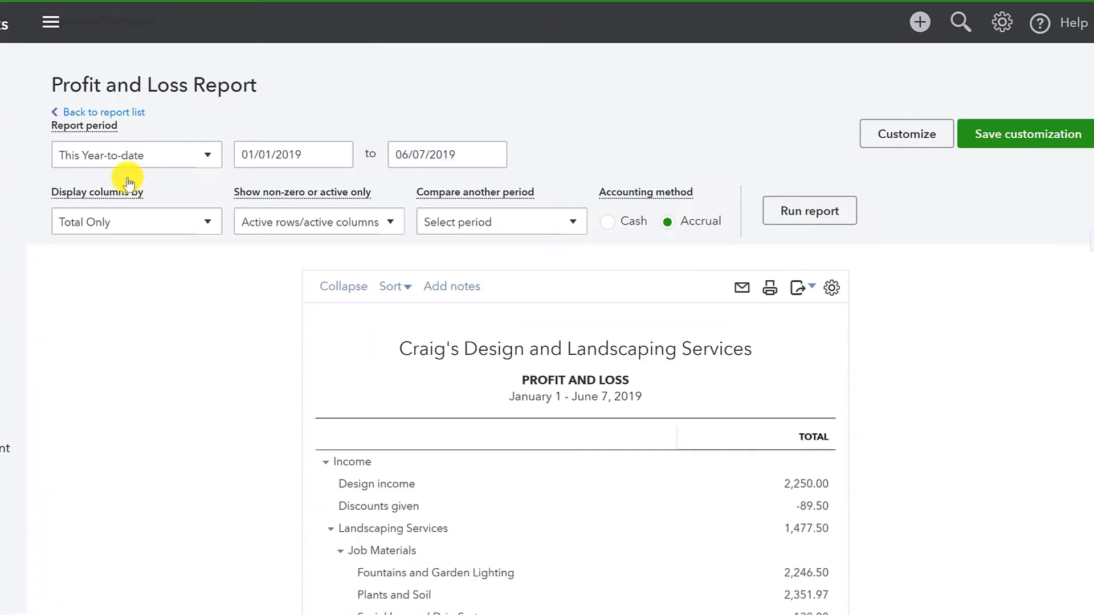
click(122, 158)
click(118, 184)
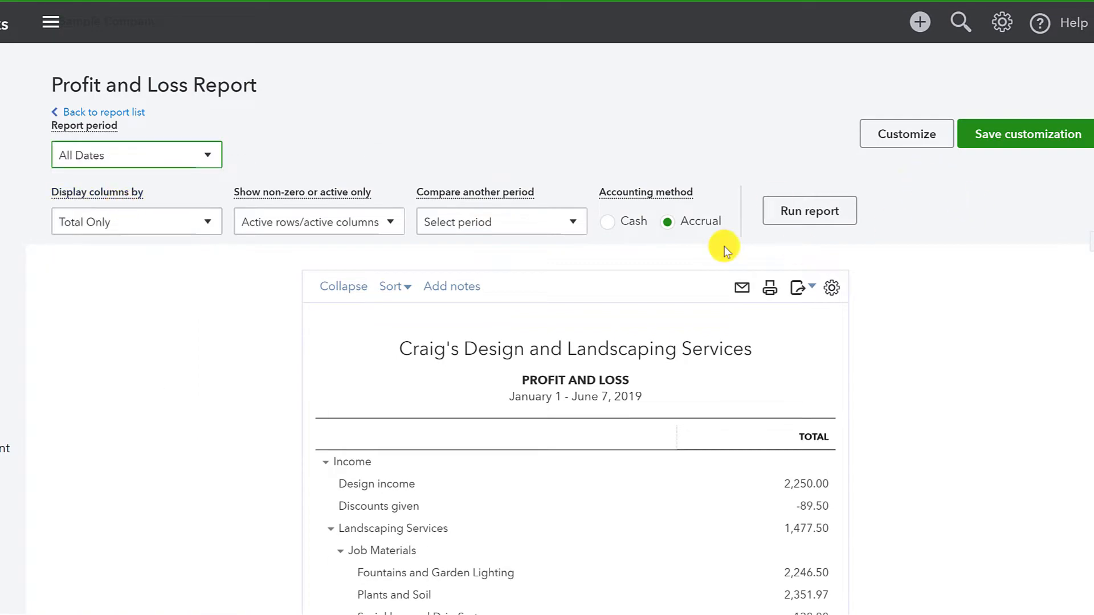
click(816, 215)
scroll(866, 409, down, 3)
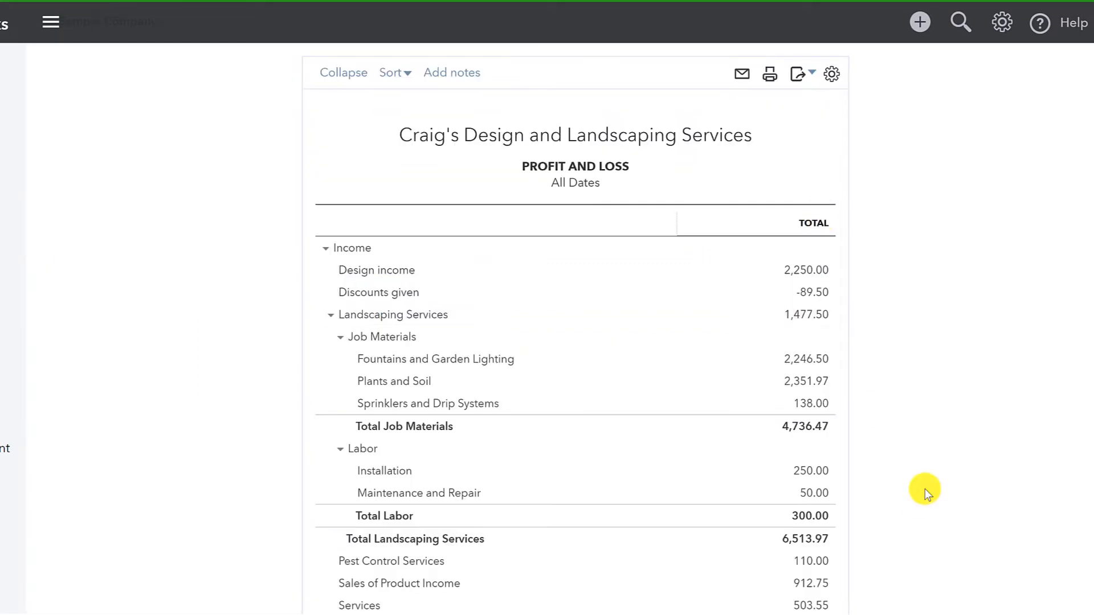
- Drill down into the Total Income amount to open its underlying Transaction Report
scroll(925, 489, down, 5)
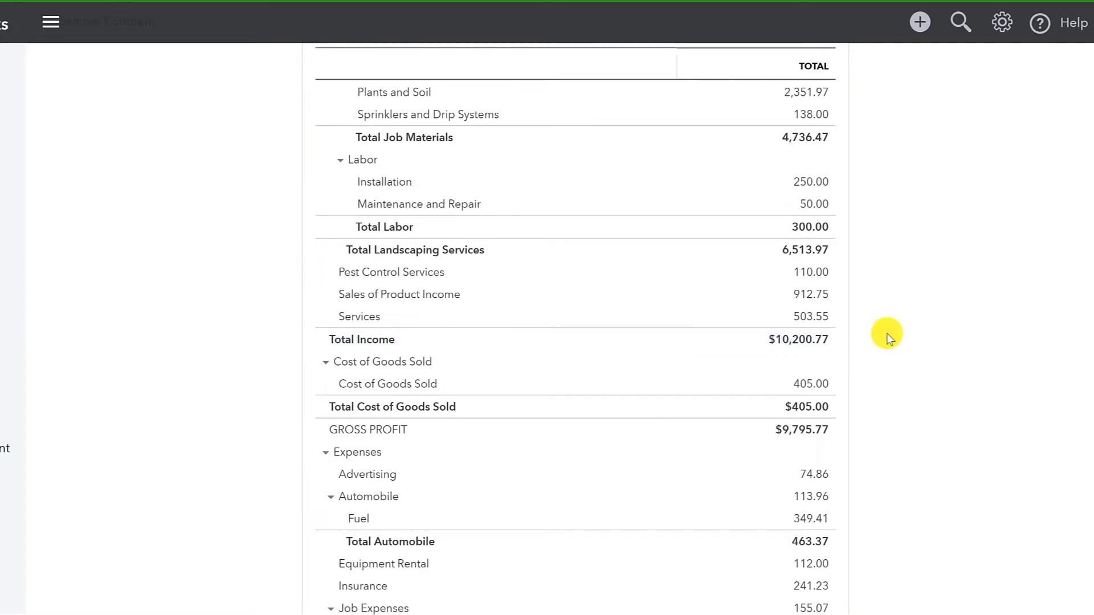
click(792, 341)
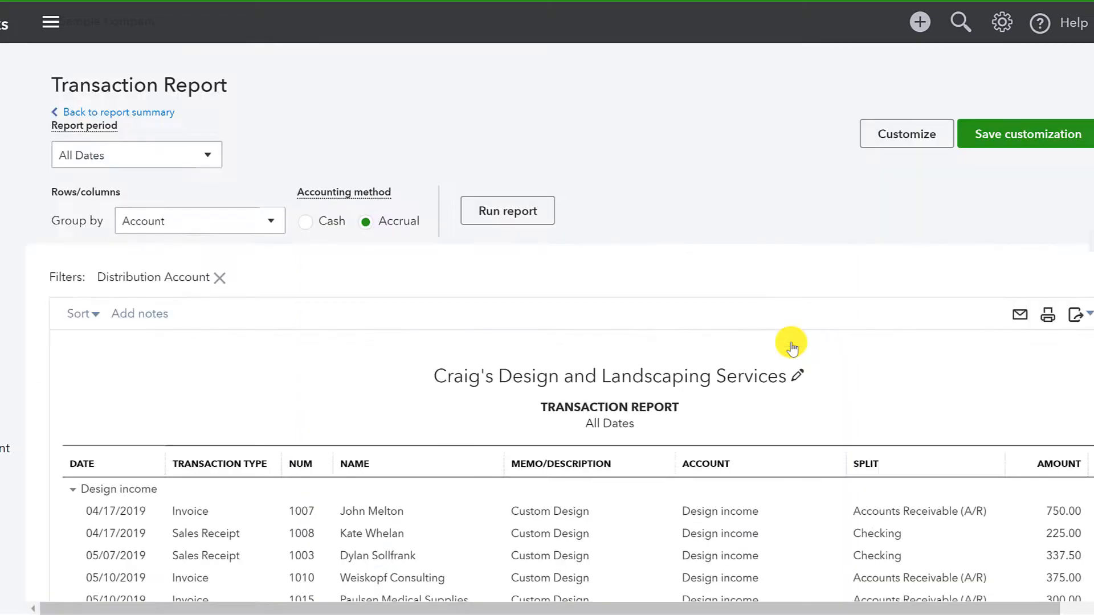
scroll(790, 345, down, 3)
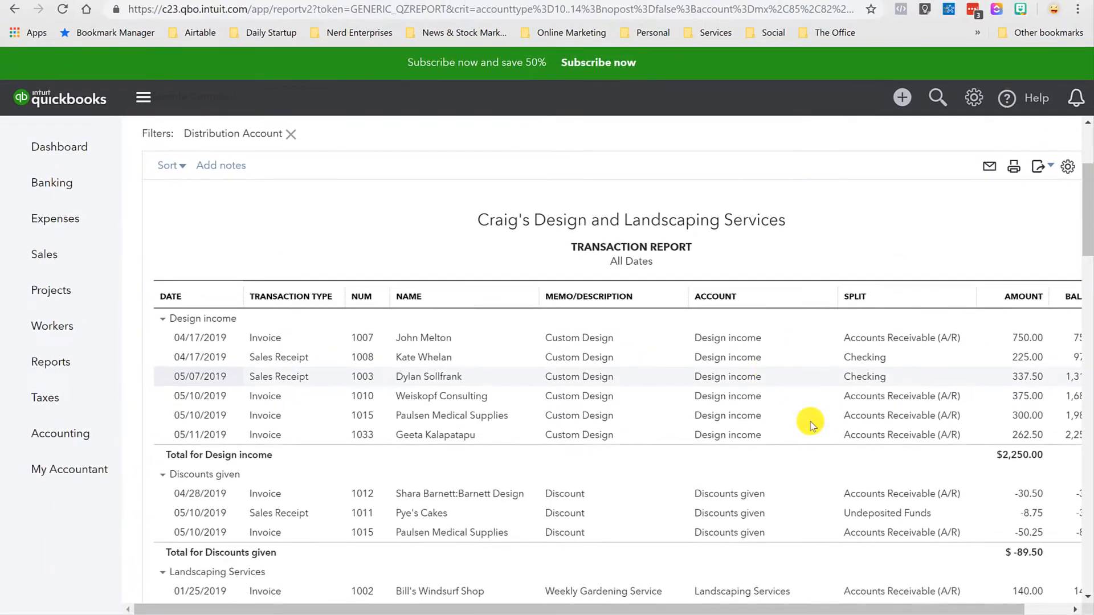
- Set the Transaction Report's grouping to None and rerun the report
scroll(812, 426, up, 3)
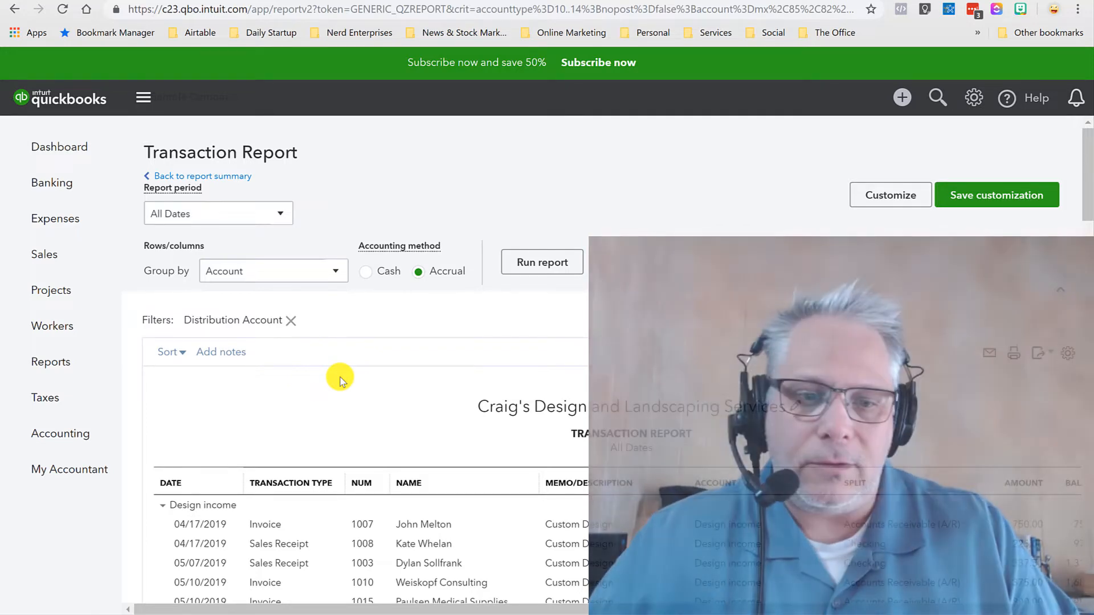
click(240, 272)
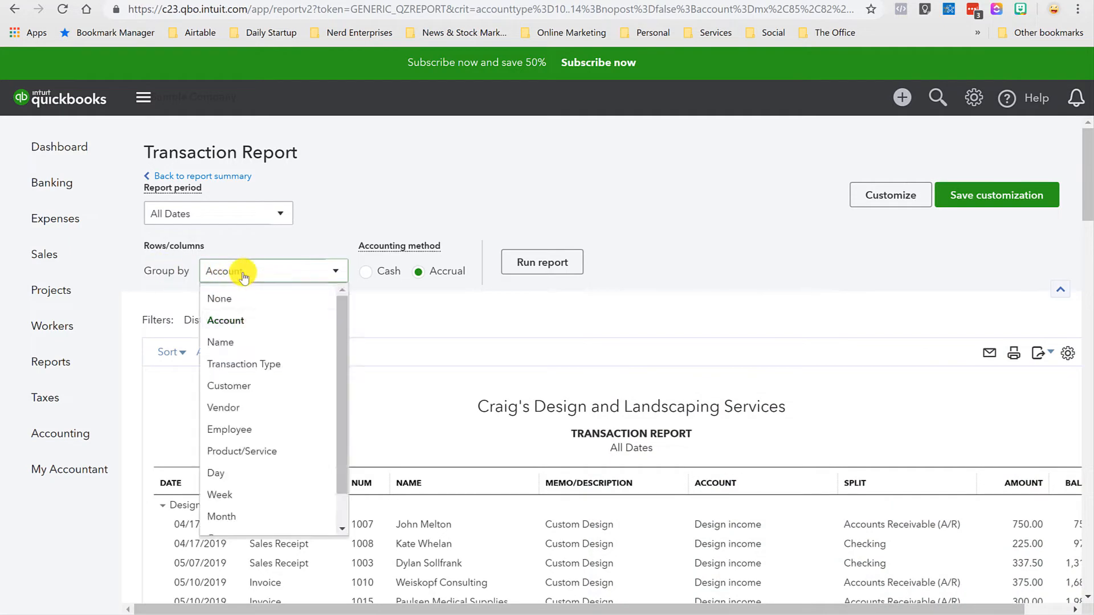
click(228, 296)
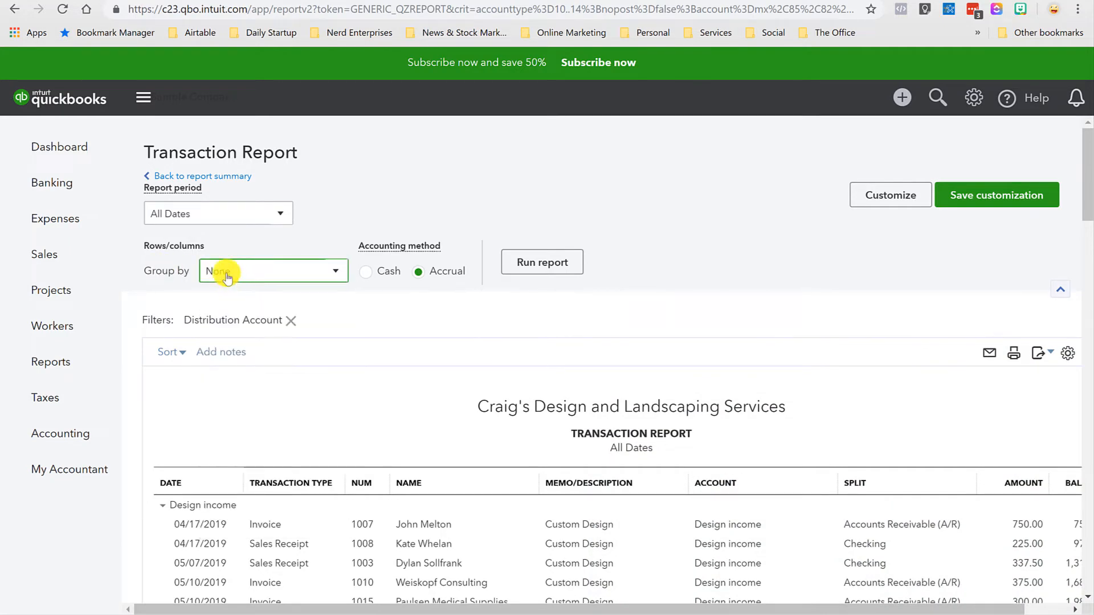
click(539, 263)
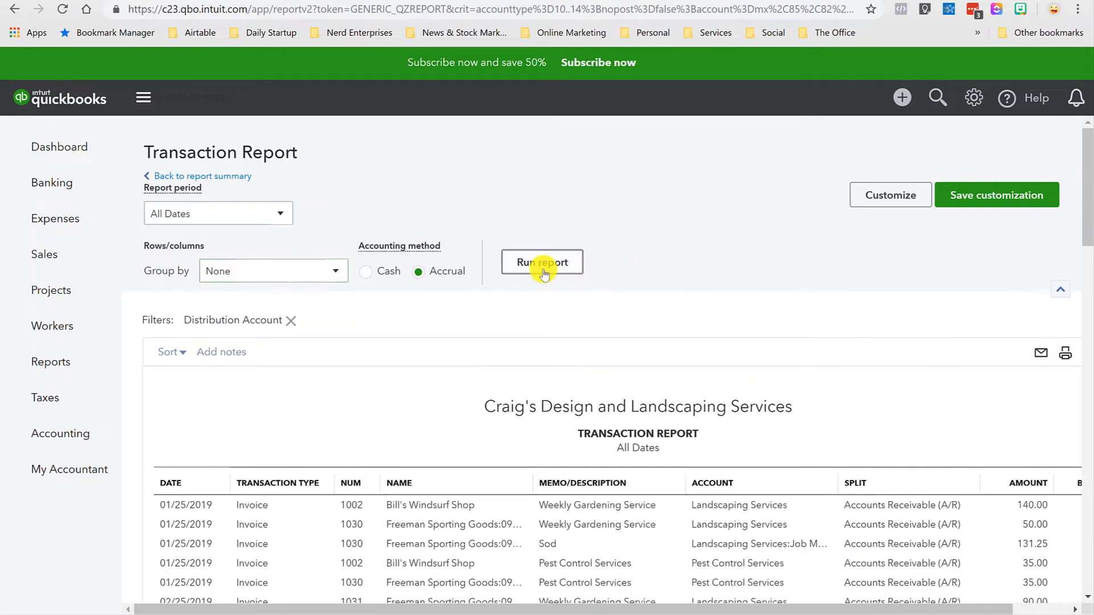
scroll(545, 273, down, 3)
scroll(963, 598, up, 3)
- Hide the main navigation sidebar to give the Transaction Report more width
scroll(974, 602, right, 1)
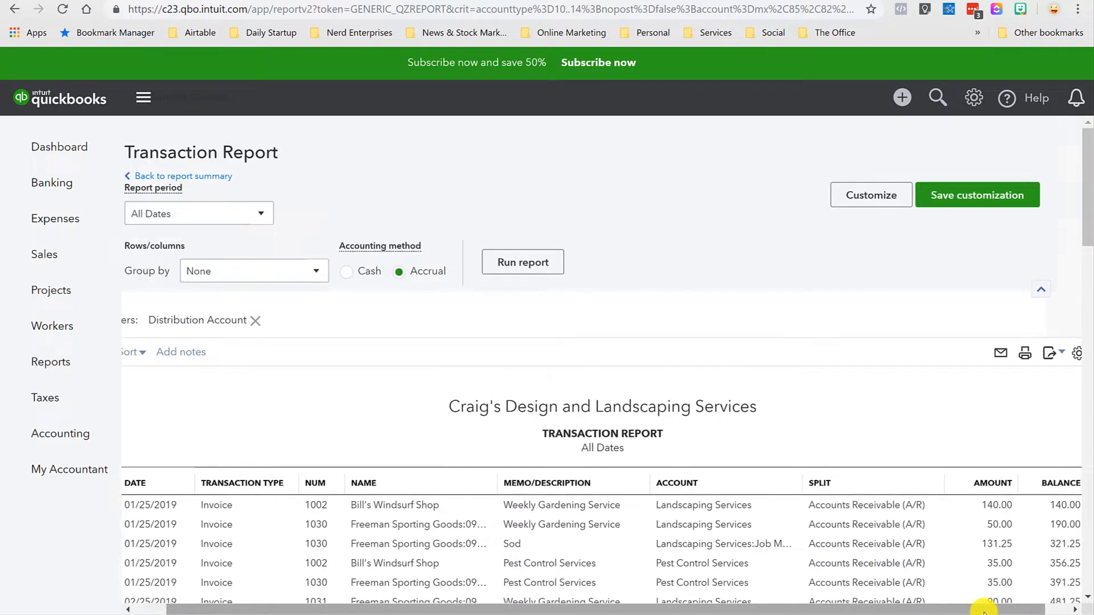
scroll(975, 601, left, 1)
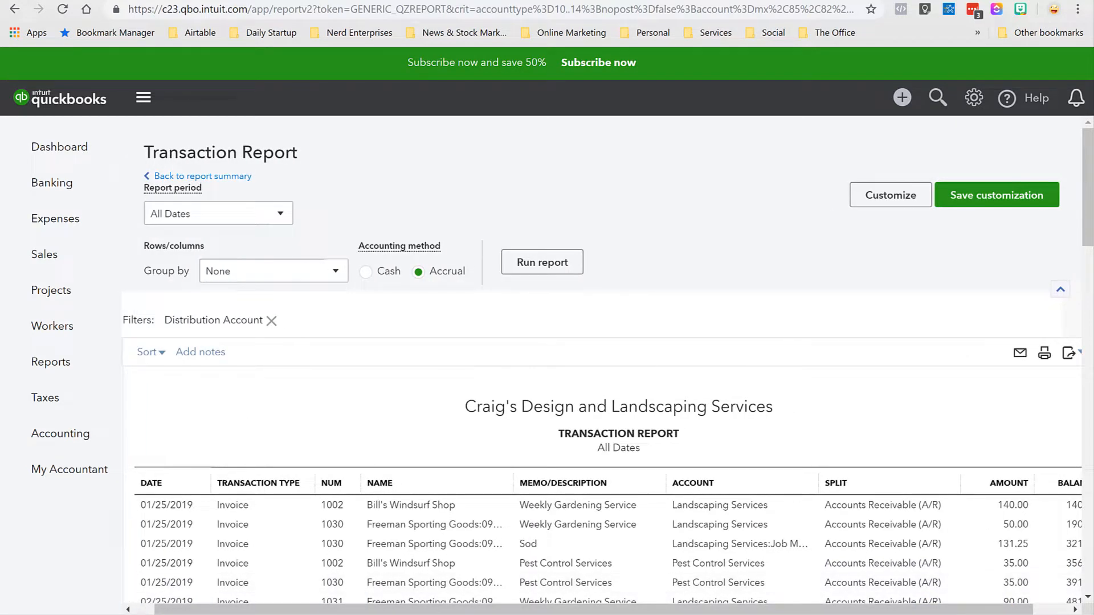
click(142, 98)
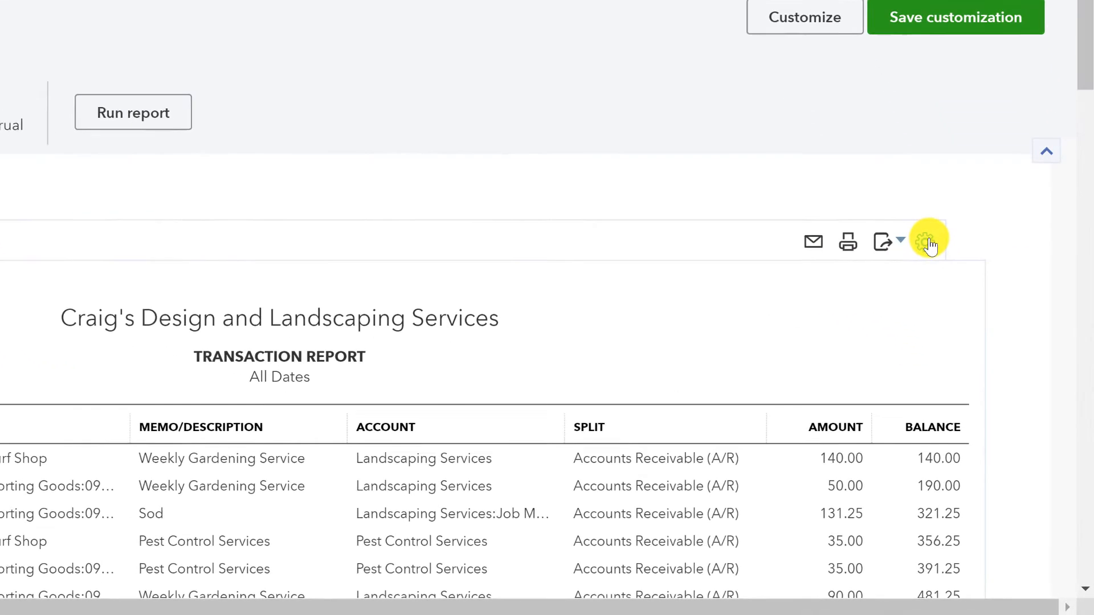
- Add the Customer, Product/Service, Qty and Rate columns to the Transaction Report and remove the Balance column
click(975, 353)
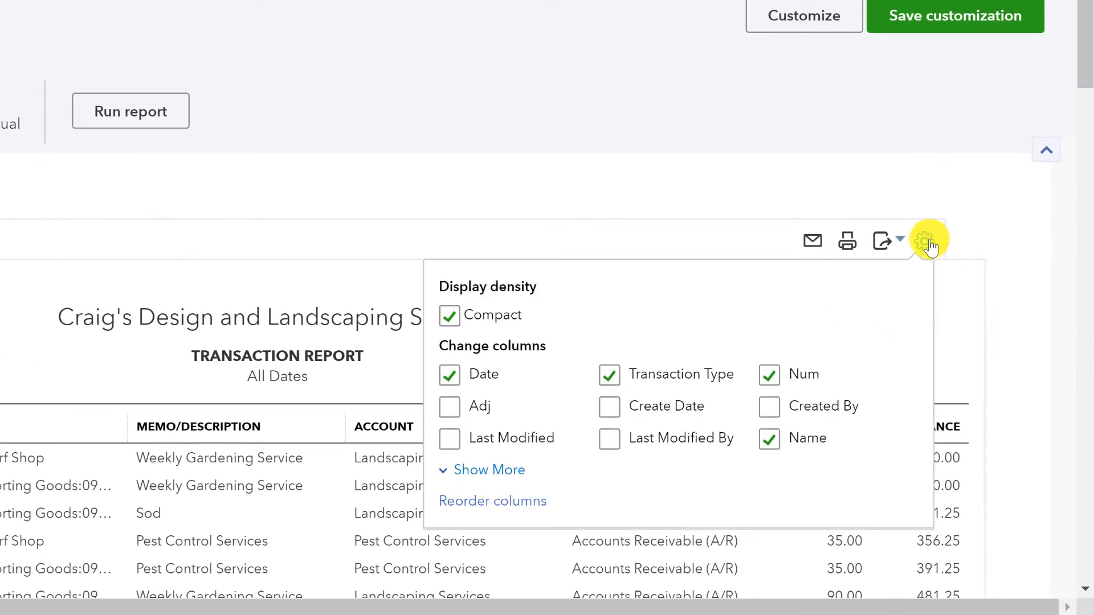
click(502, 472)
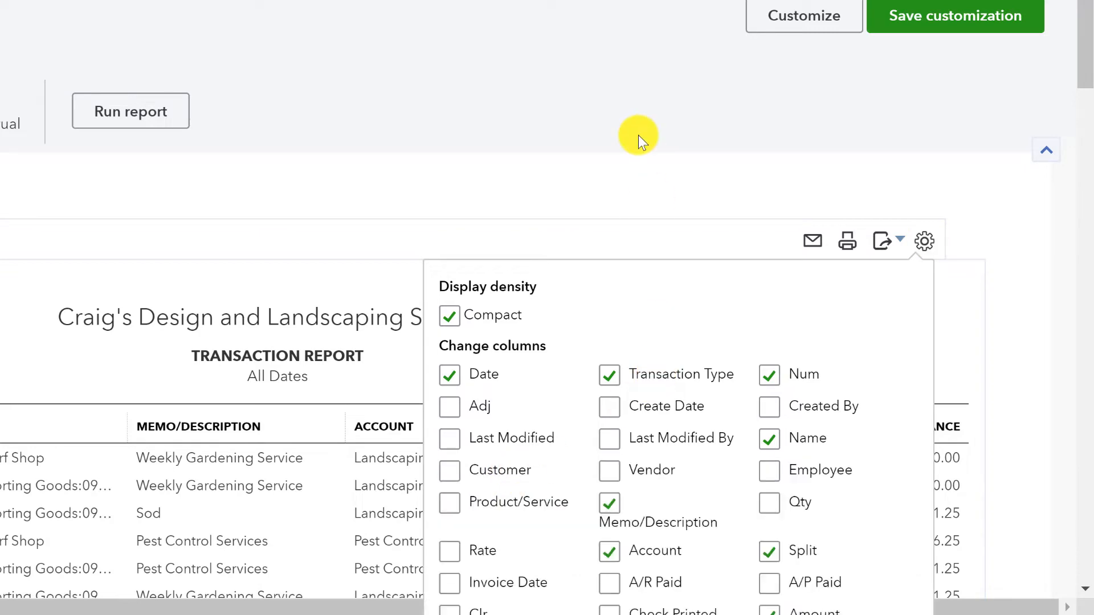
scroll(638, 135, down, 4)
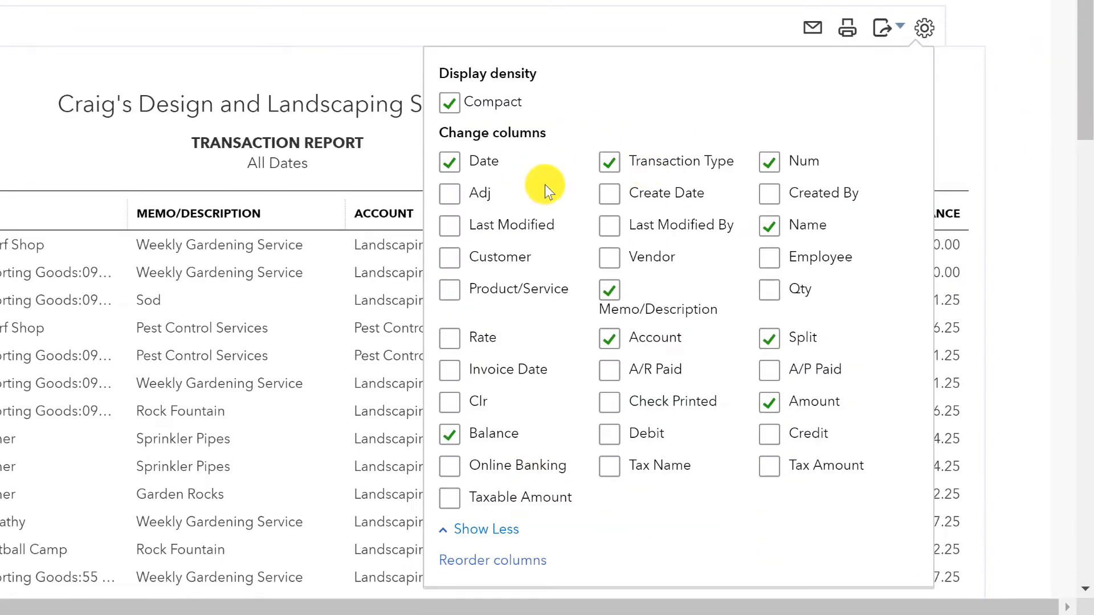
click(448, 259)
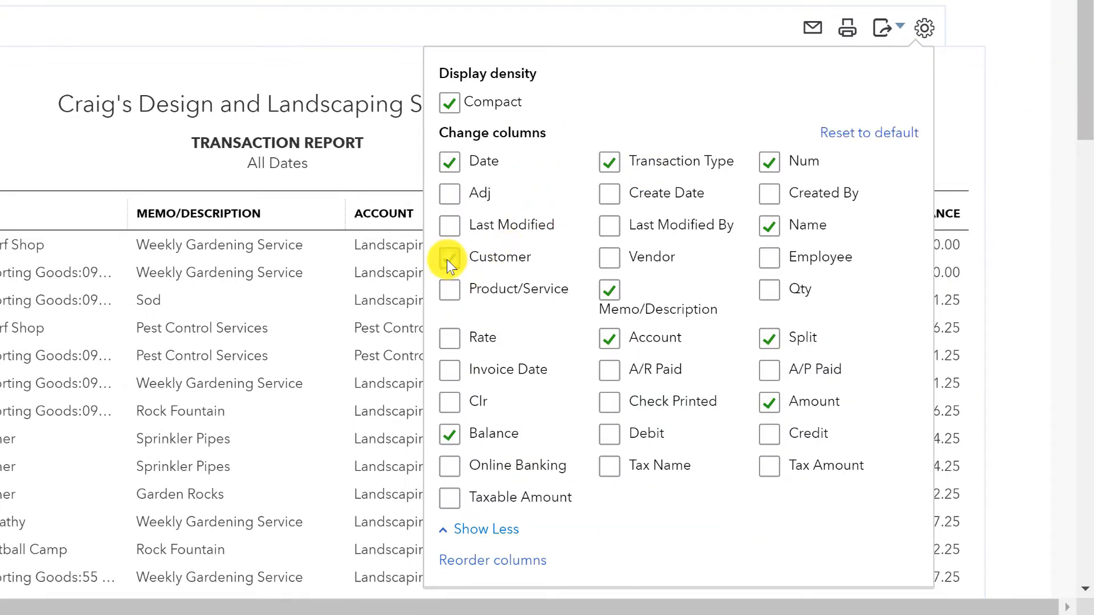
click(449, 289)
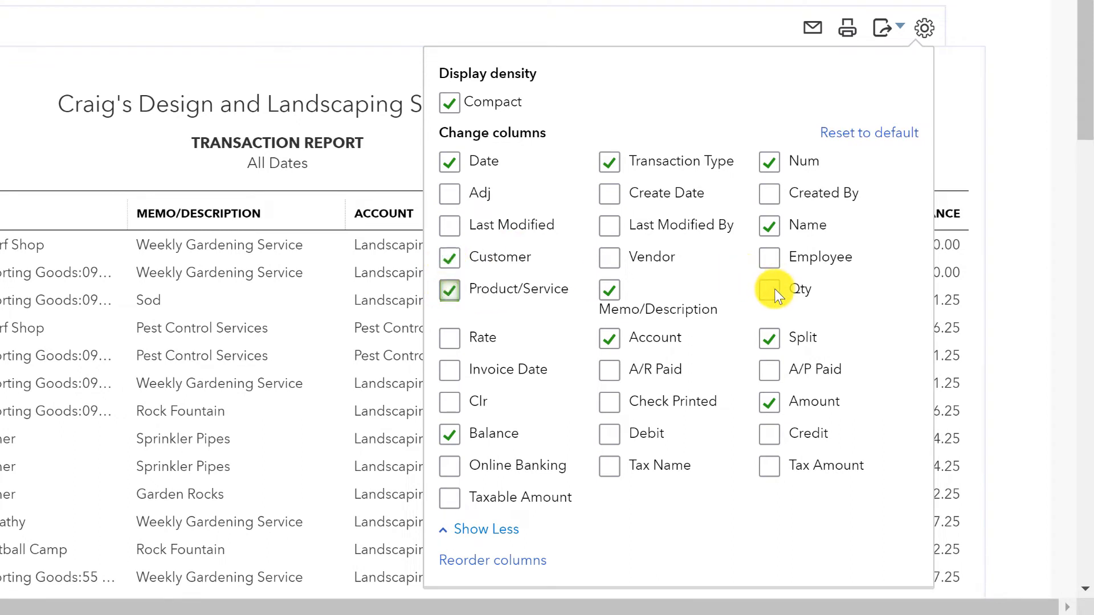
click(770, 290)
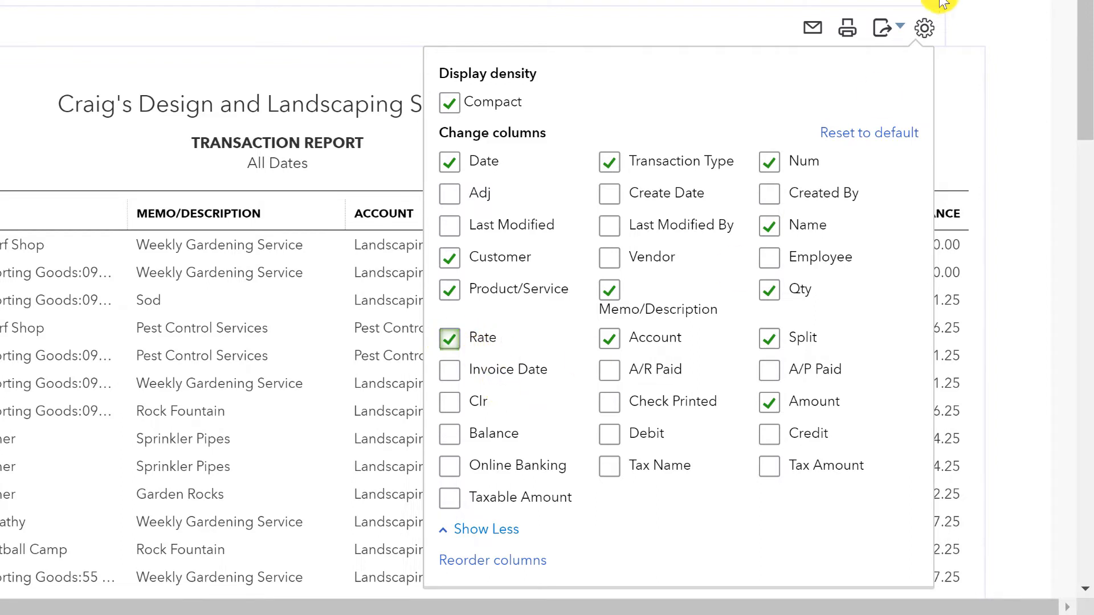
click(924, 28)
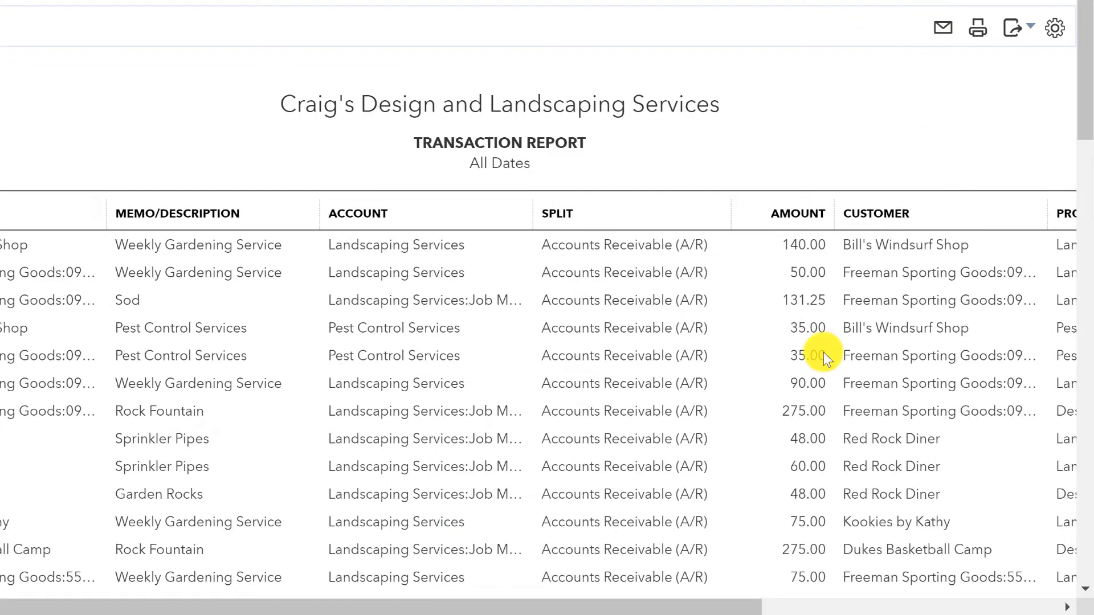
- Open the report's customization settings and expand the column selection under Rows/Columns
scroll(829, 357, right, 5)
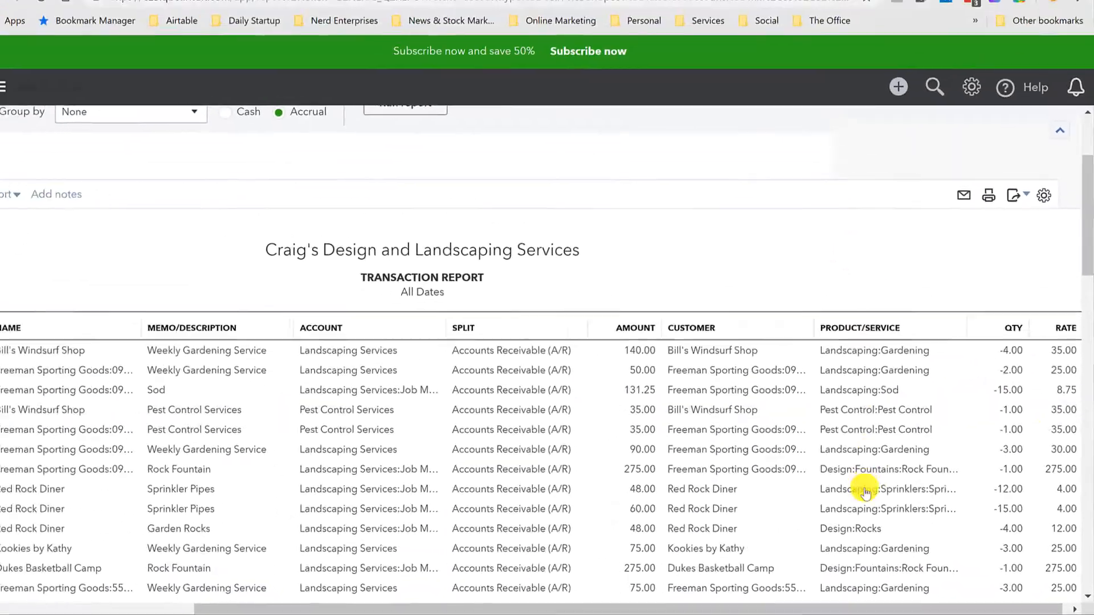
scroll(1055, 407, right, 1)
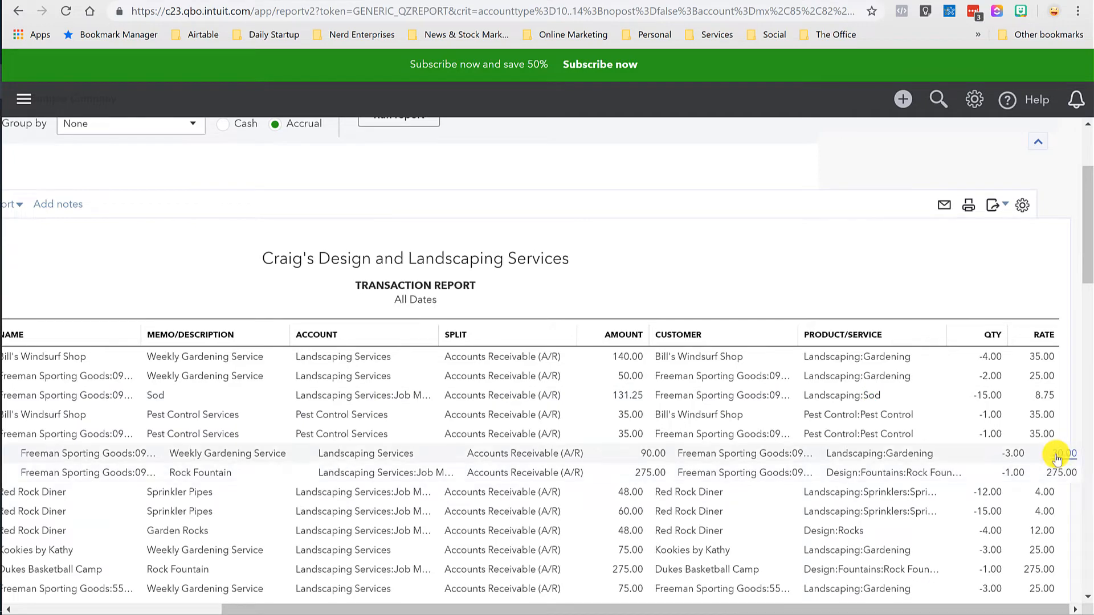
scroll(1056, 453, left, 1)
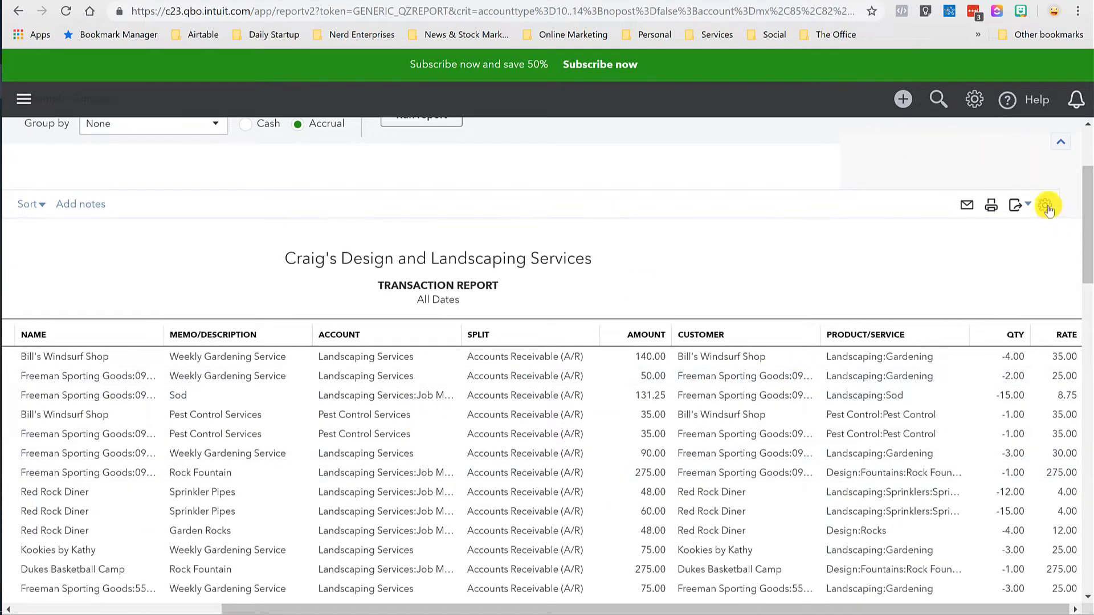
scroll(1049, 219, up, 2)
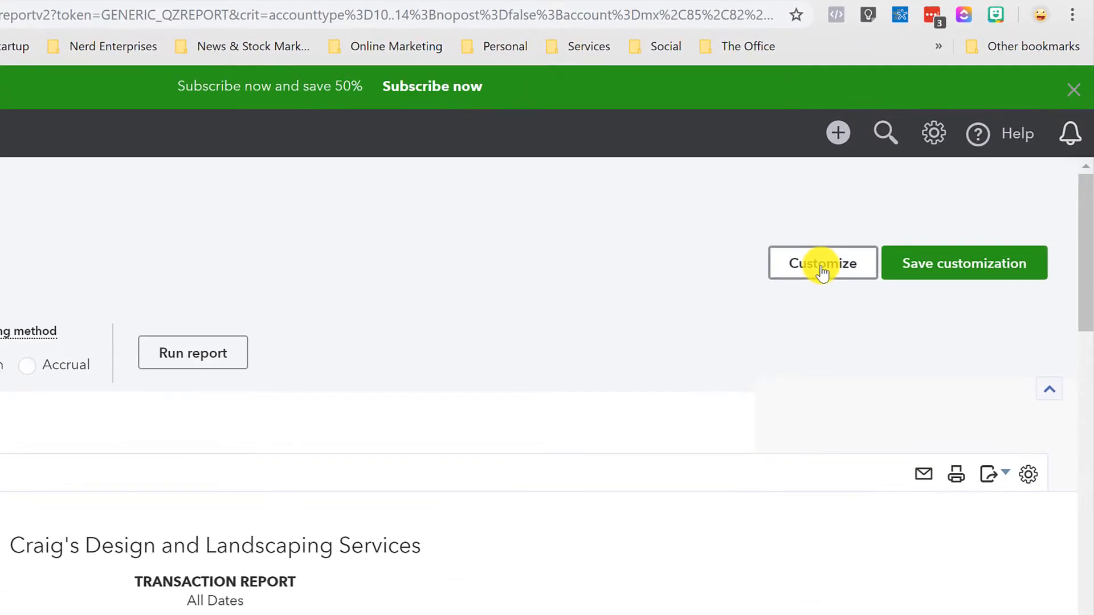
click(891, 166)
click(605, 431)
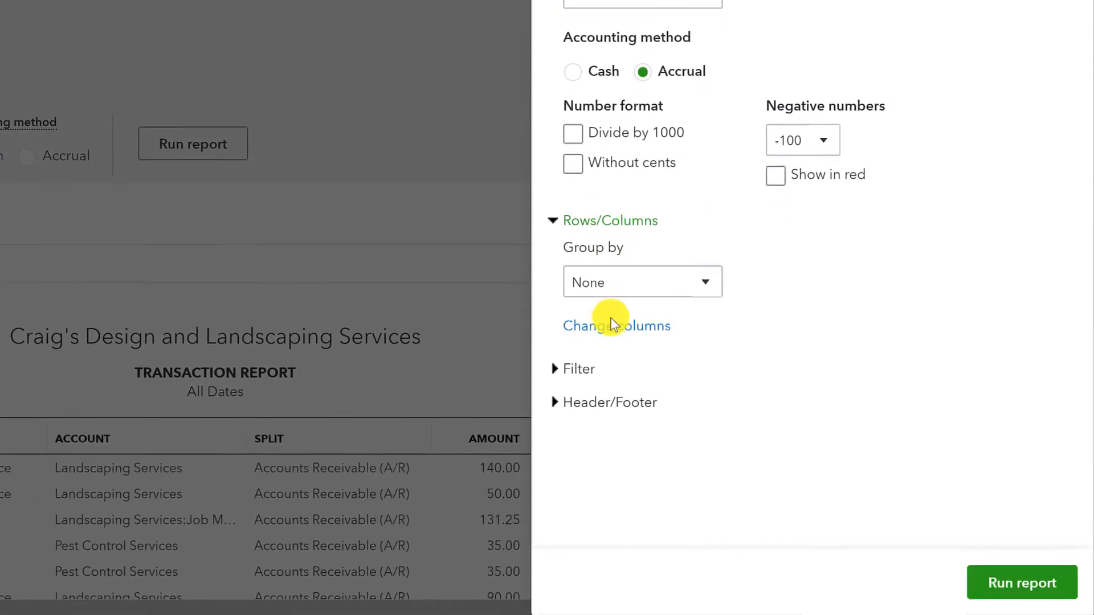
click(608, 330)
scroll(819, 288, down, 10)
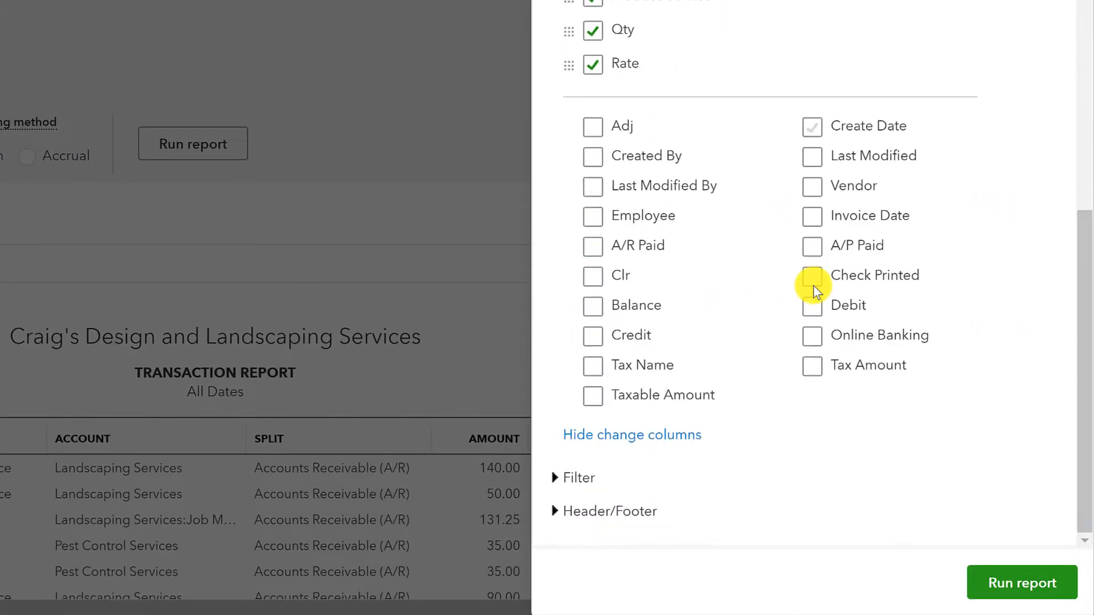
- Reorder the report columns so Product/Service follows Name, and Qty and Rate come directly before Amount
scroll(812, 288, up, 6)
click(593, 429)
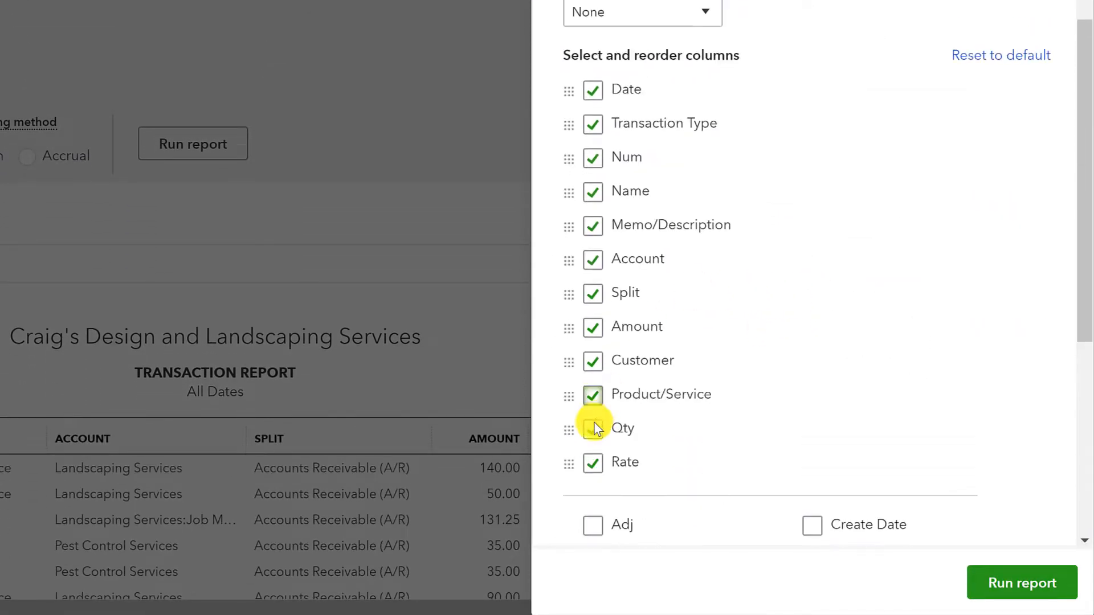
drag(568, 444, 568, 200)
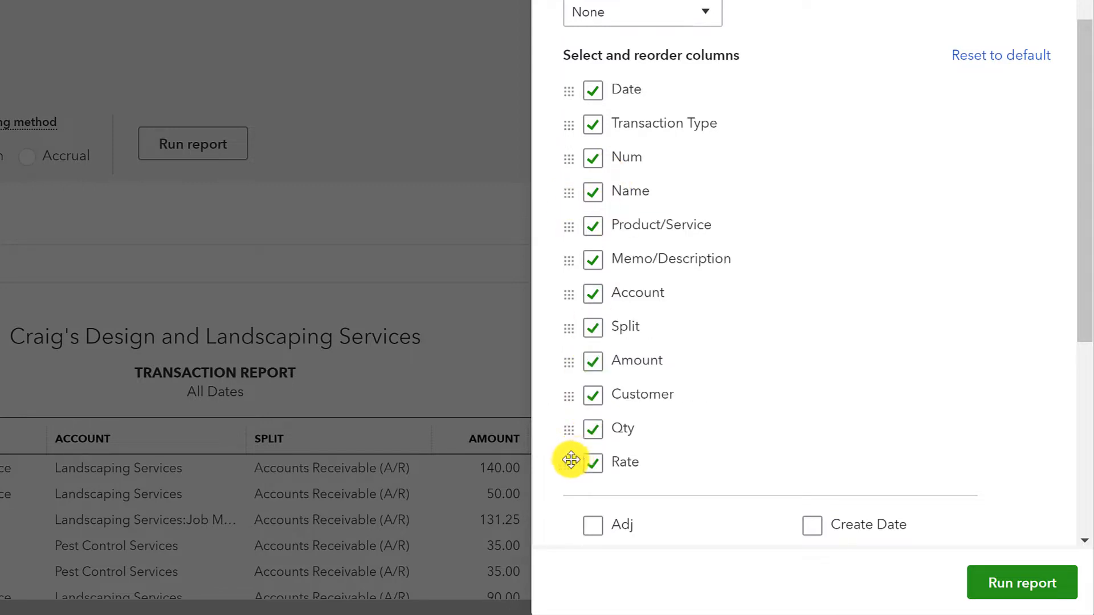
drag(570, 459, 571, 339)
drag(569, 467, 577, 336)
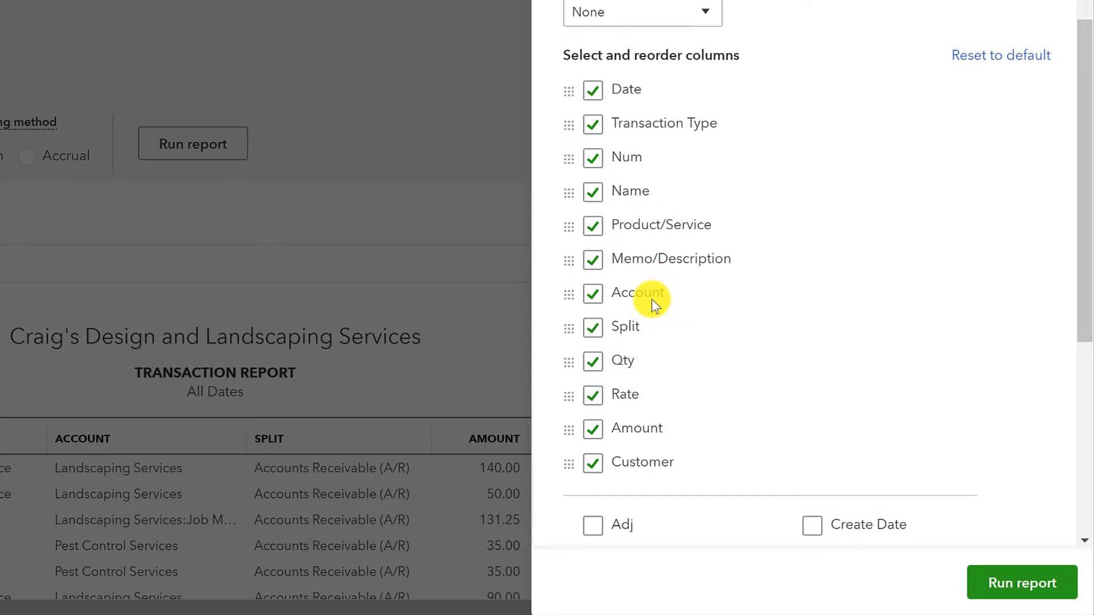
- Run the Transaction Report with the reordered columns and view the transaction rows
scroll(854, 359, down, 1)
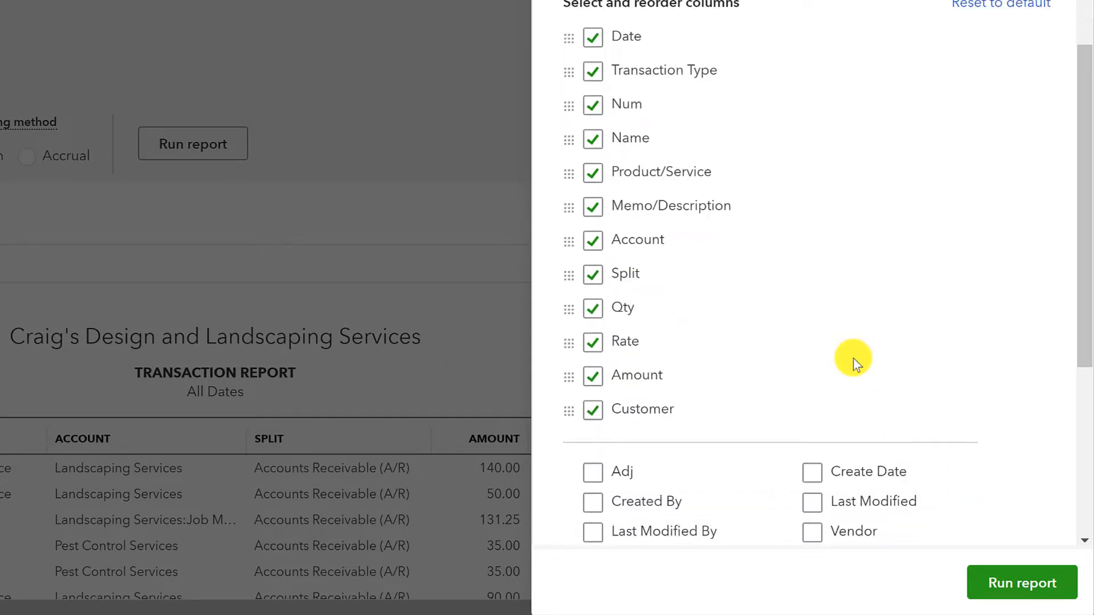
scroll(853, 359, down, 5)
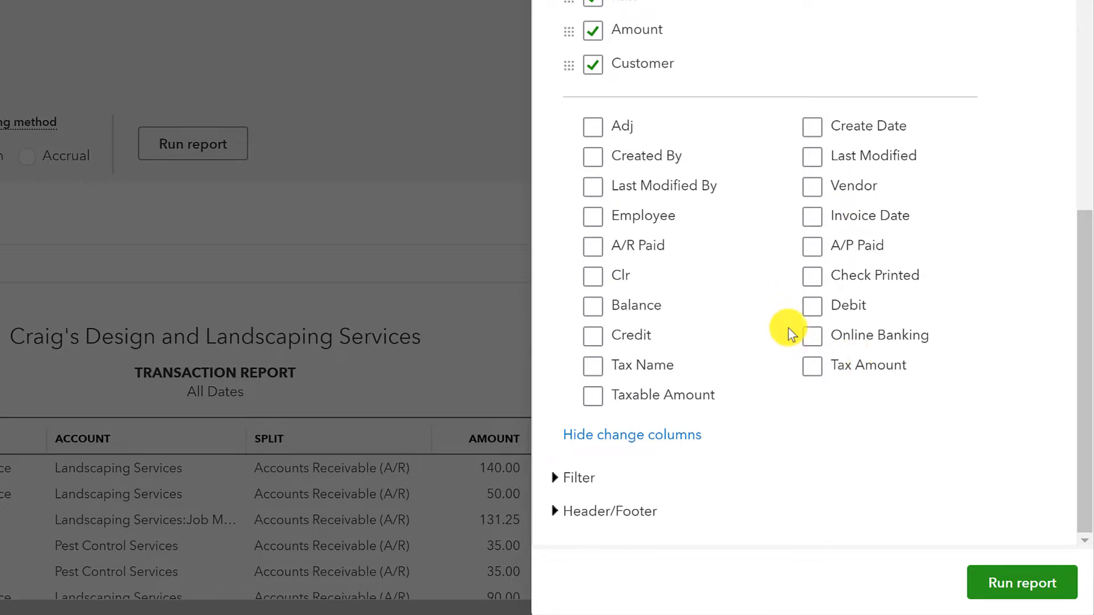
scroll(789, 334, up, 3)
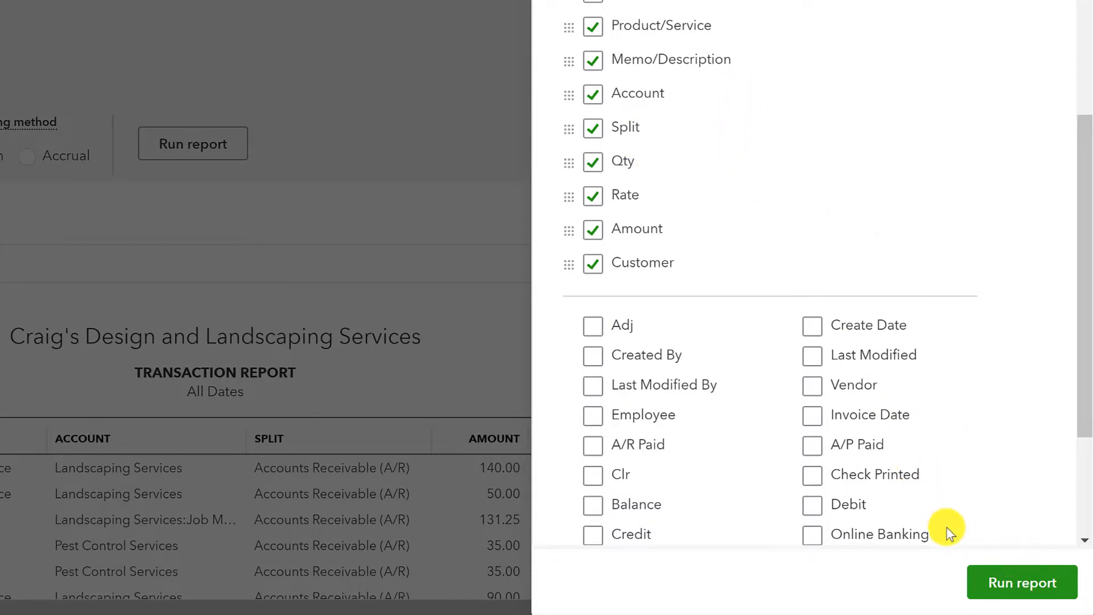
click(998, 585)
scroll(998, 585, down, 4)
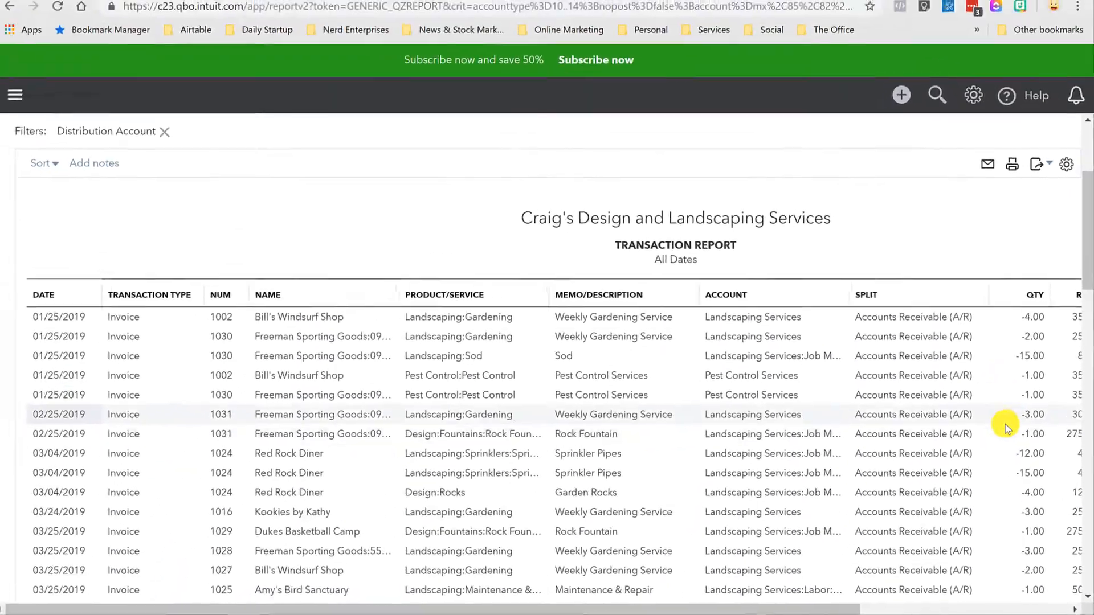
- Remove the Customer column from the Transaction Report, keeping the Name column, and check the remaining columns
scroll(1061, 467, right, 5)
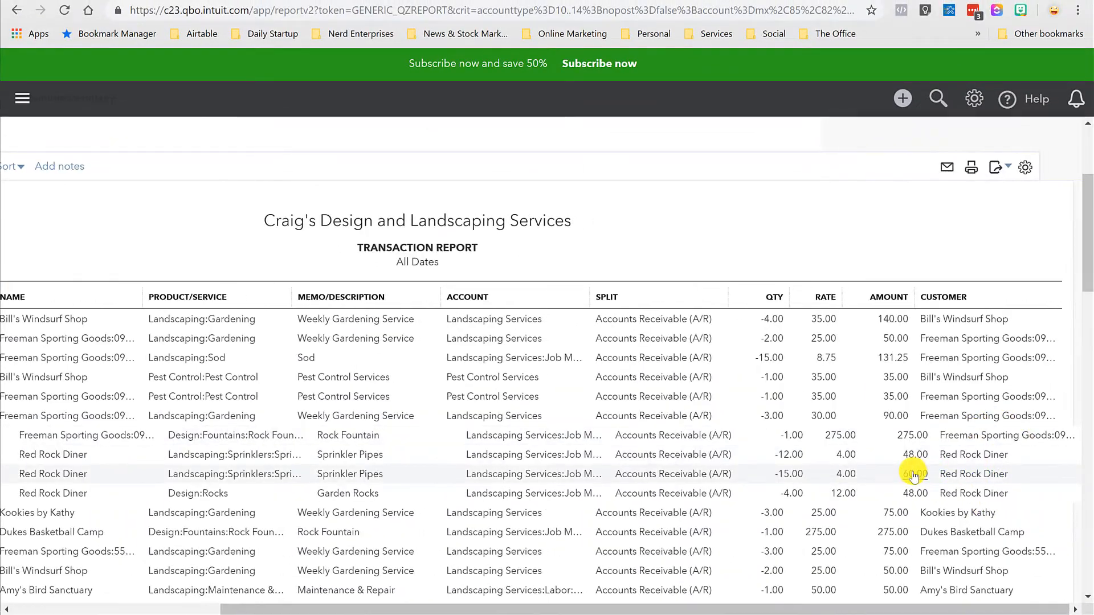
scroll(977, 310, left, 5)
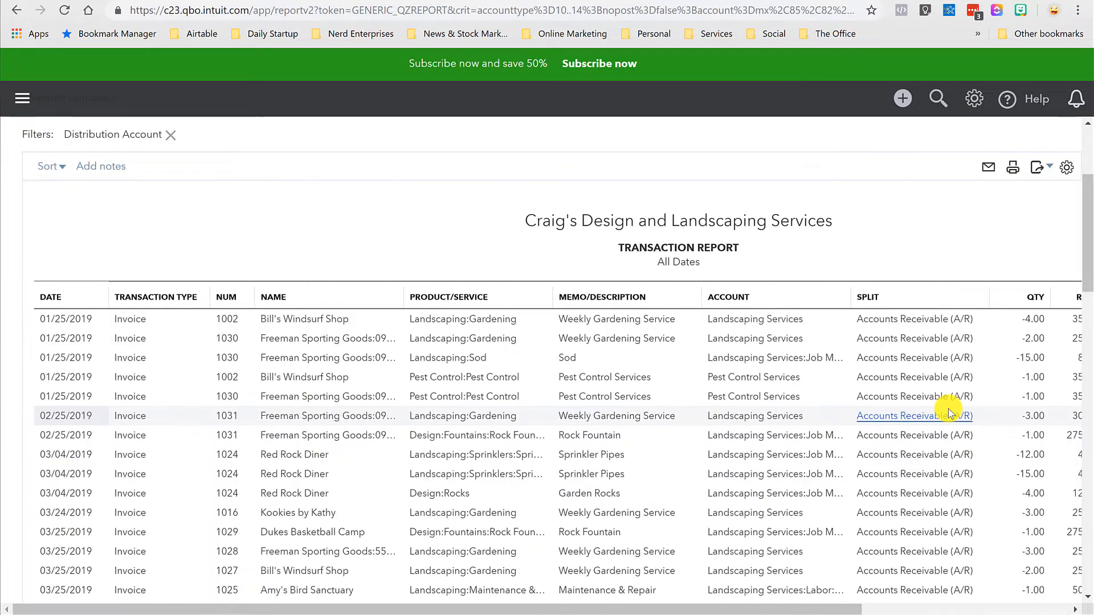
scroll(971, 423, right, 4)
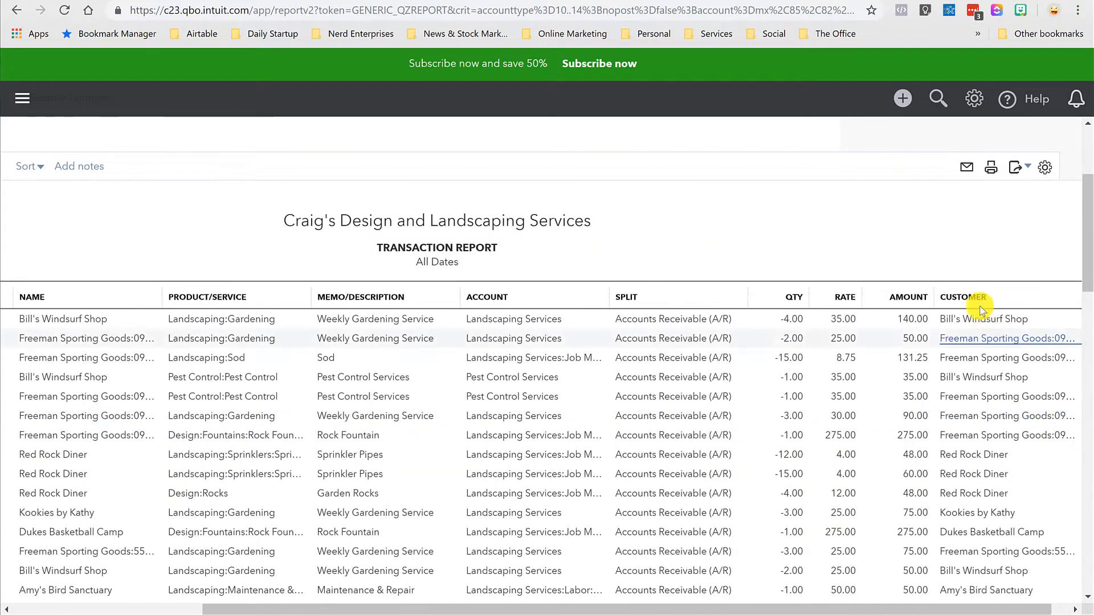
scroll(972, 310, up, 3)
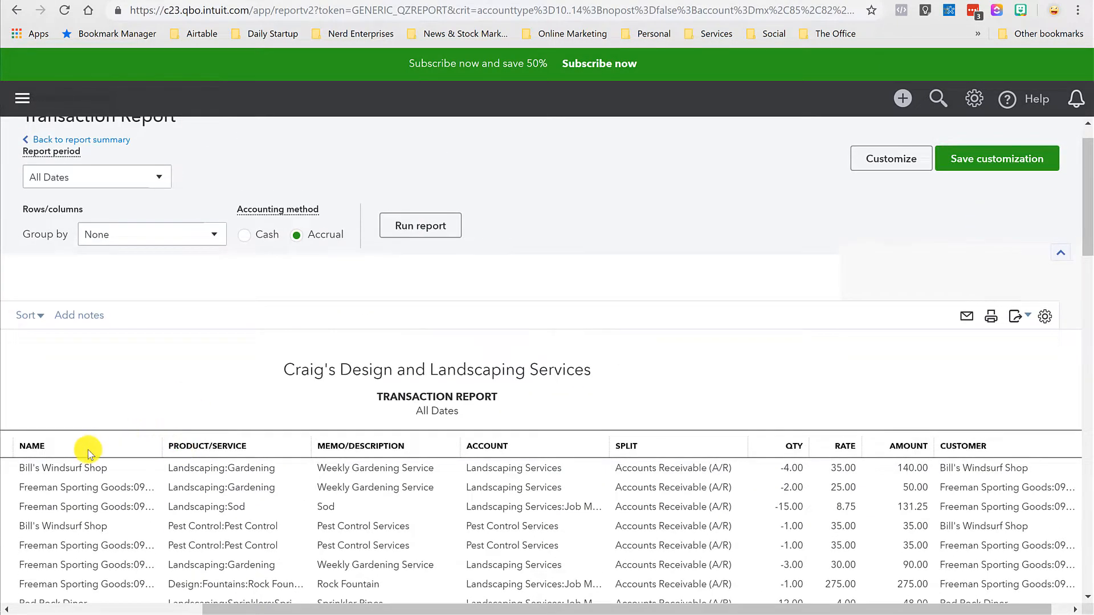
click(1044, 318)
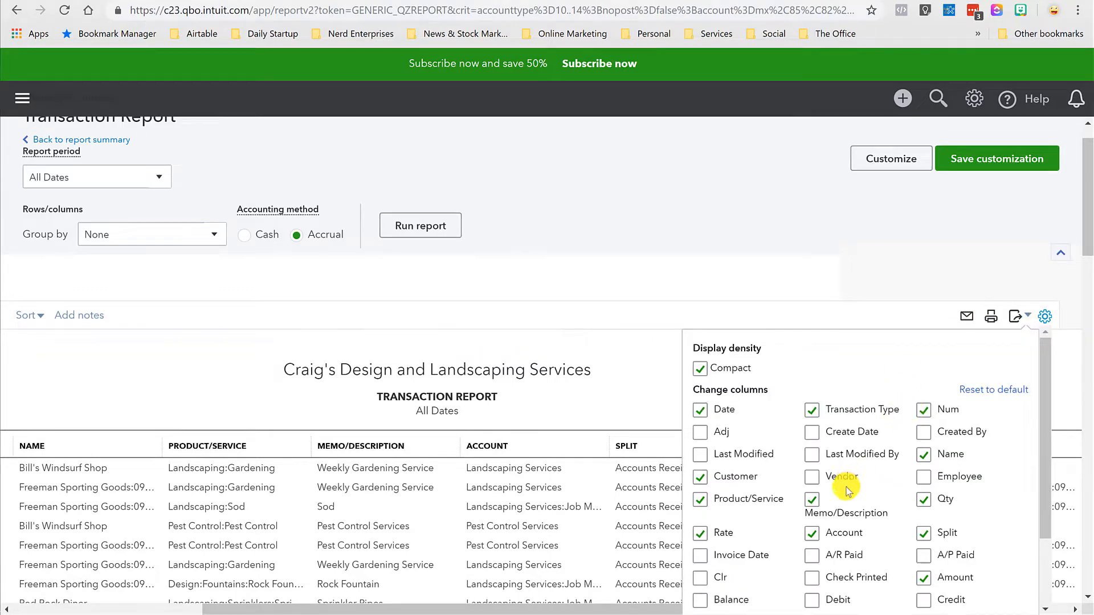
scroll(848, 491, down, 2)
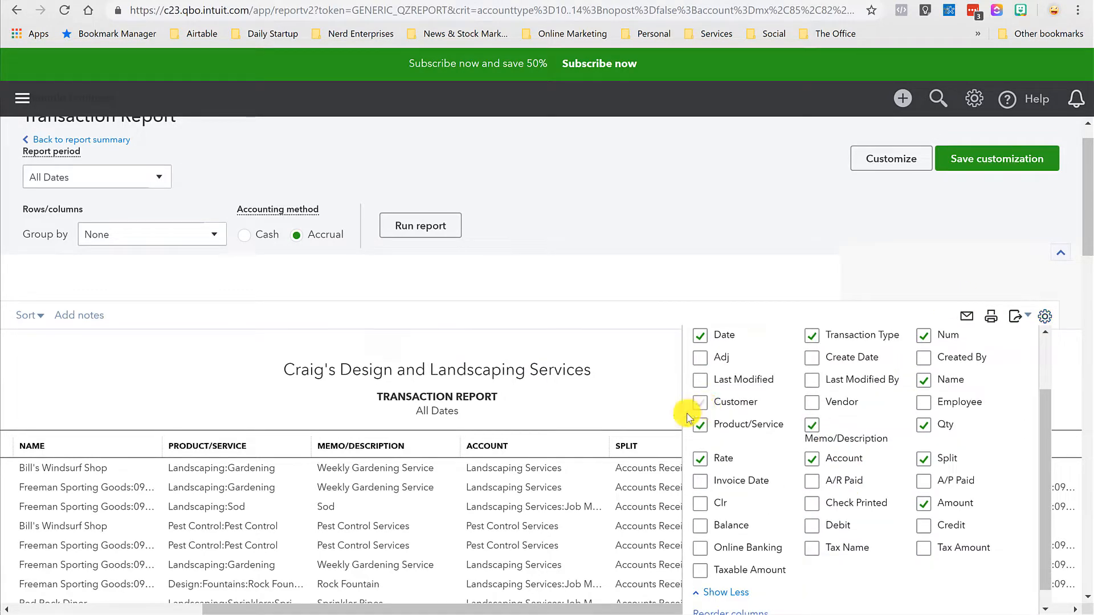
click(928, 381)
click(932, 384)
click(997, 259)
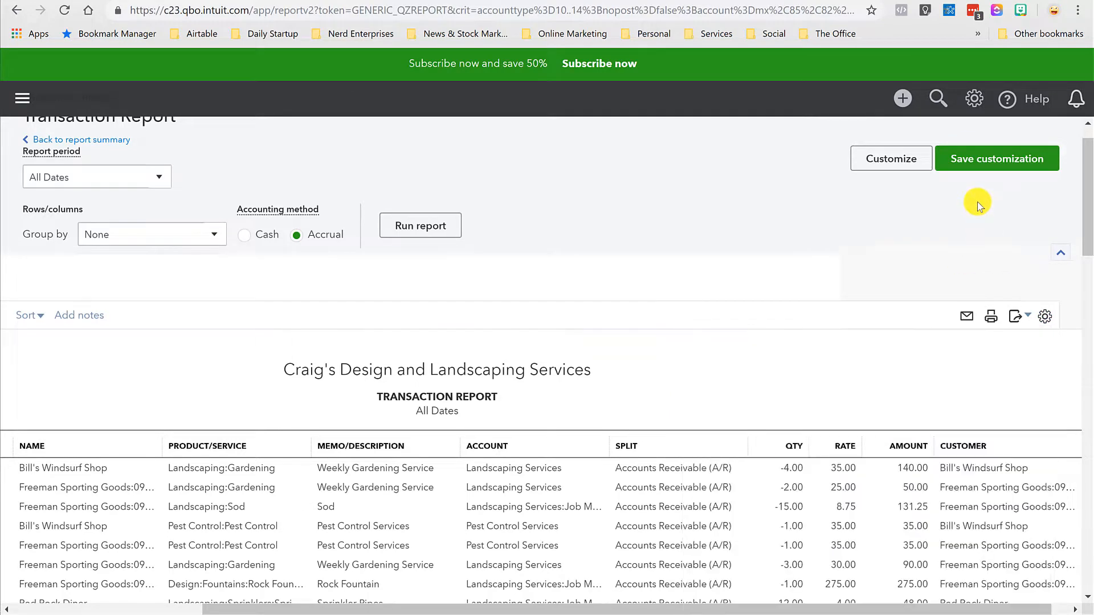
scroll(912, 410, down, 3)
scroll(922, 423, right, 2)
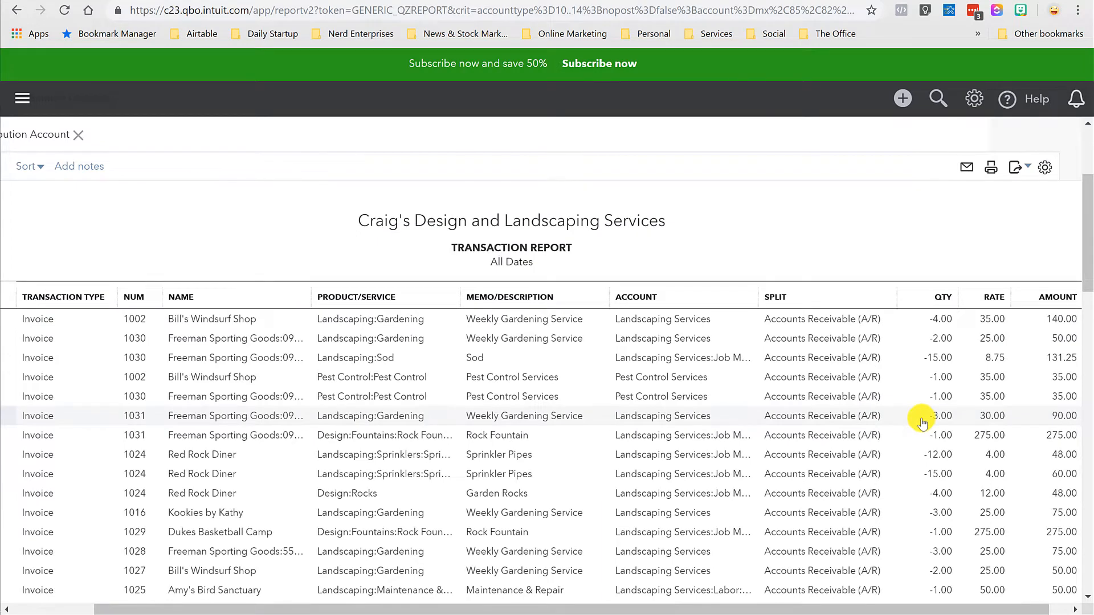
- Export the Transaction Report to Excel, save it in Downloads under the suggested file name, and open the downloaded workbook
scroll(915, 436, up, 4)
scroll(901, 439, left, 2)
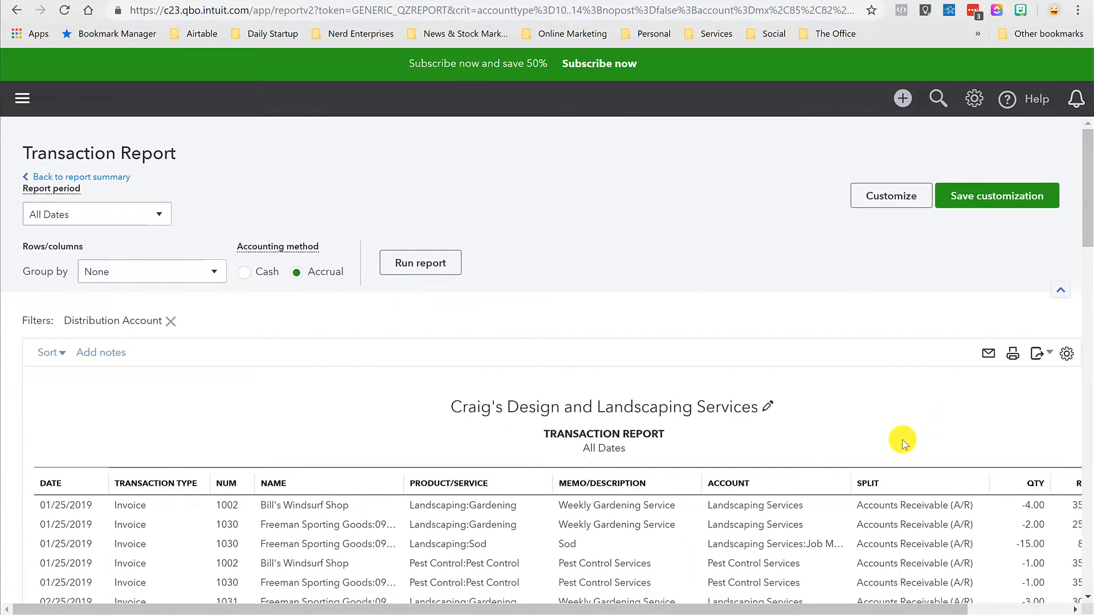
scroll(901, 439, down, 3)
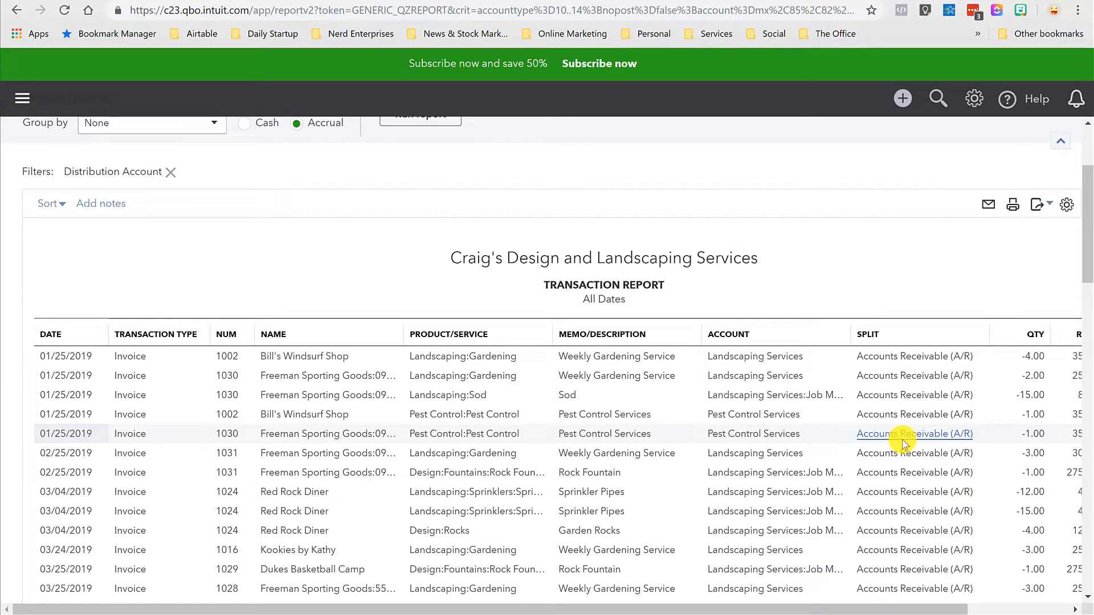
scroll(902, 439, up, 3)
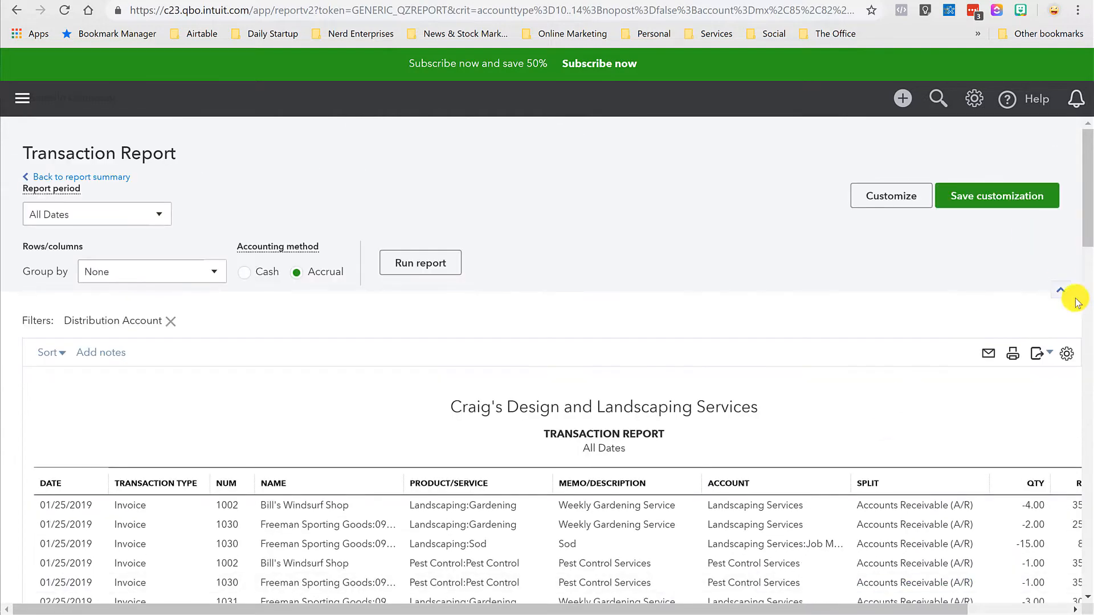
click(1040, 355)
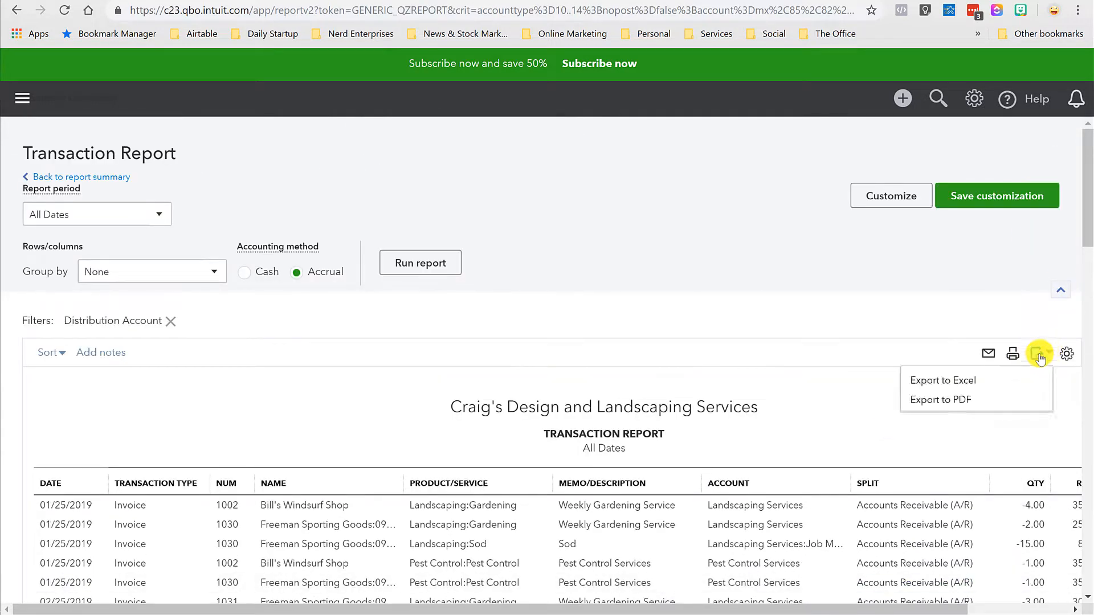
click(930, 382)
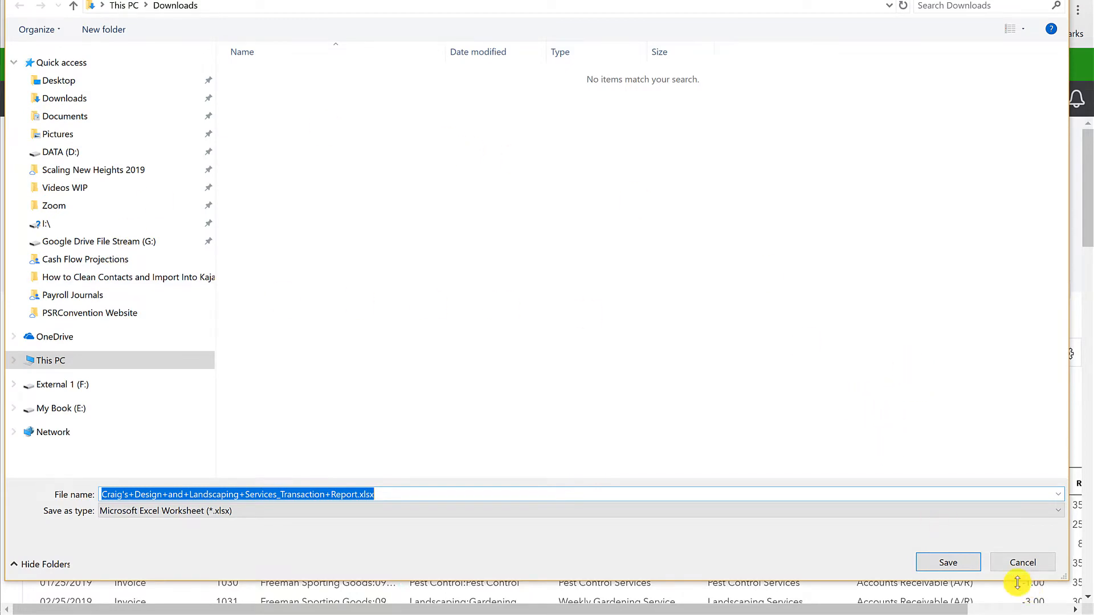
click(949, 562)
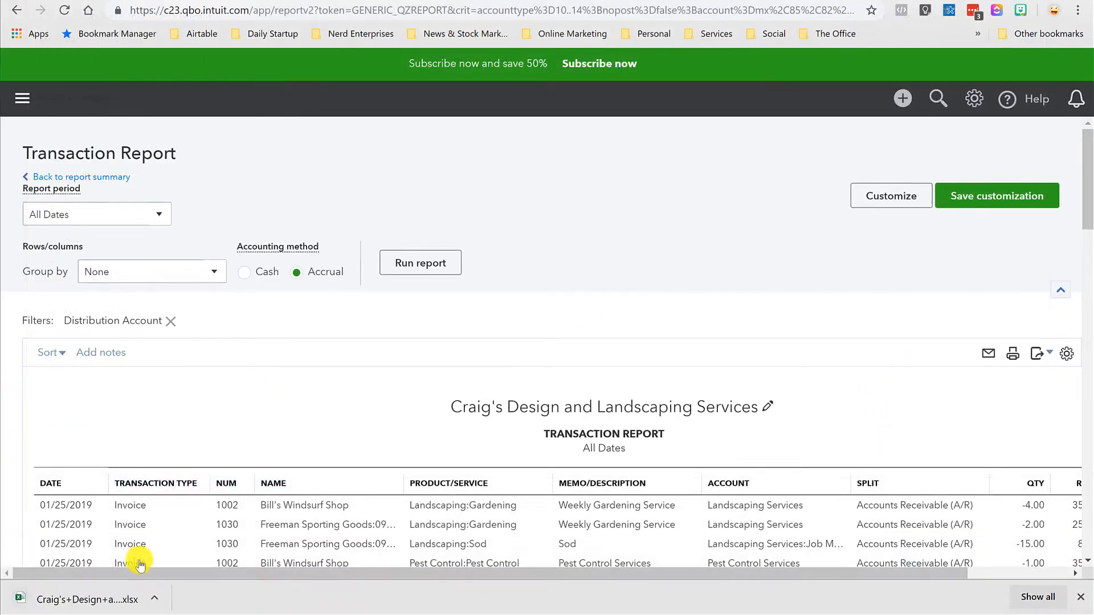
click(94, 599)
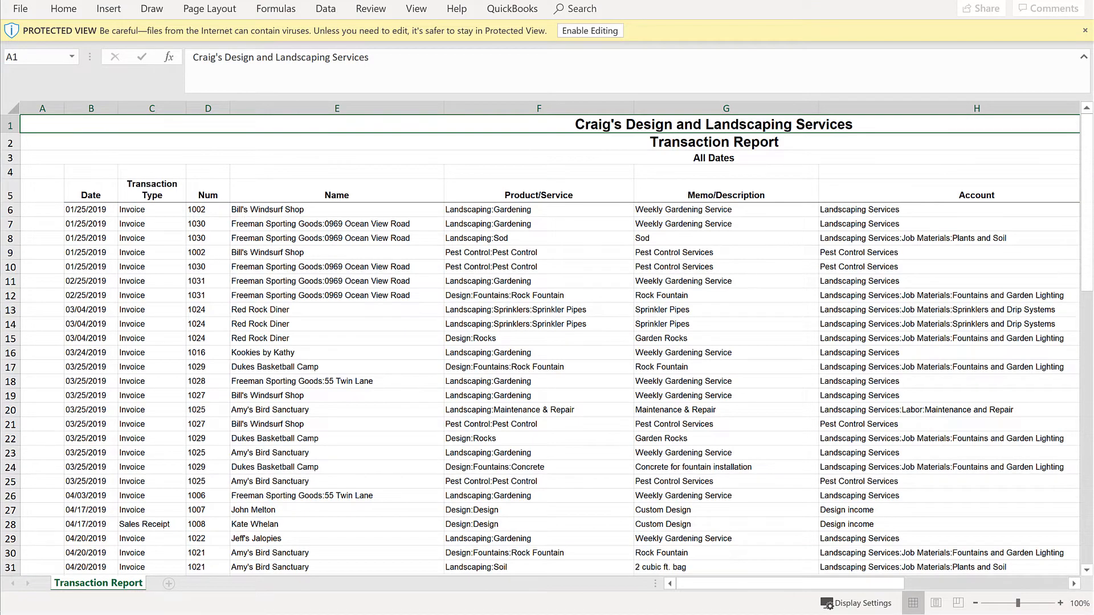
- Switch to the Dynalist outline on analyzing detailed QuickBooks Online sales and look through its pivot table steps
key(alt+F4)
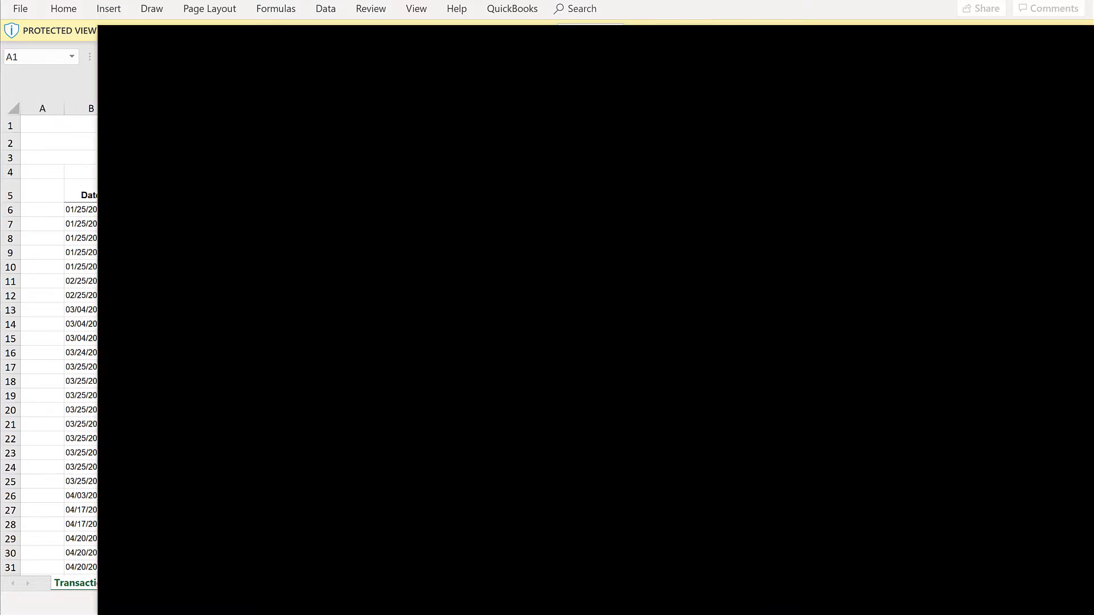
key(ctrl+Tab)
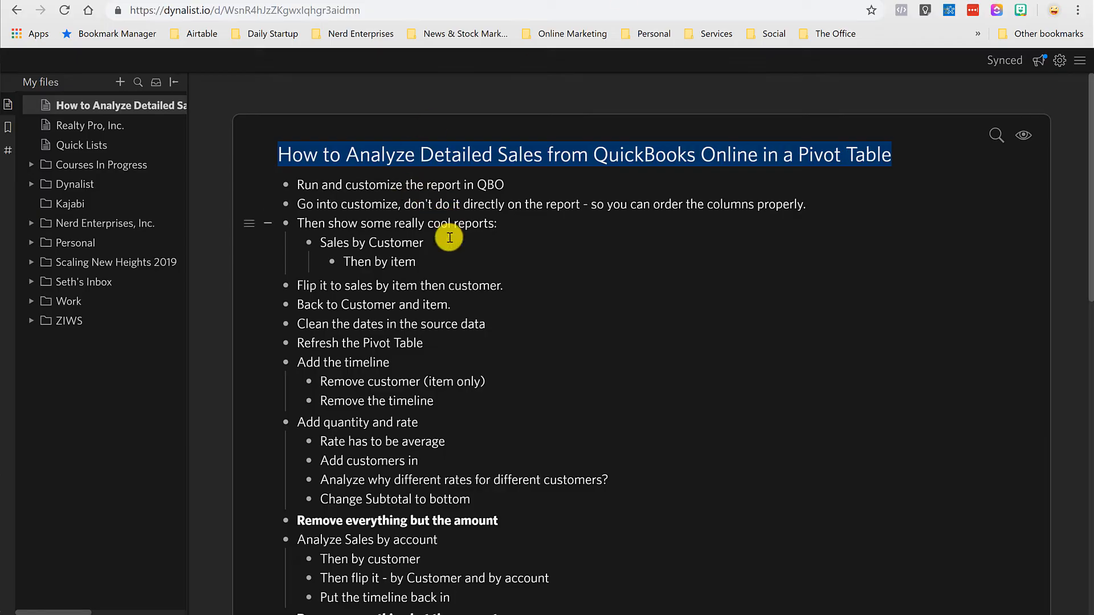
click(447, 239)
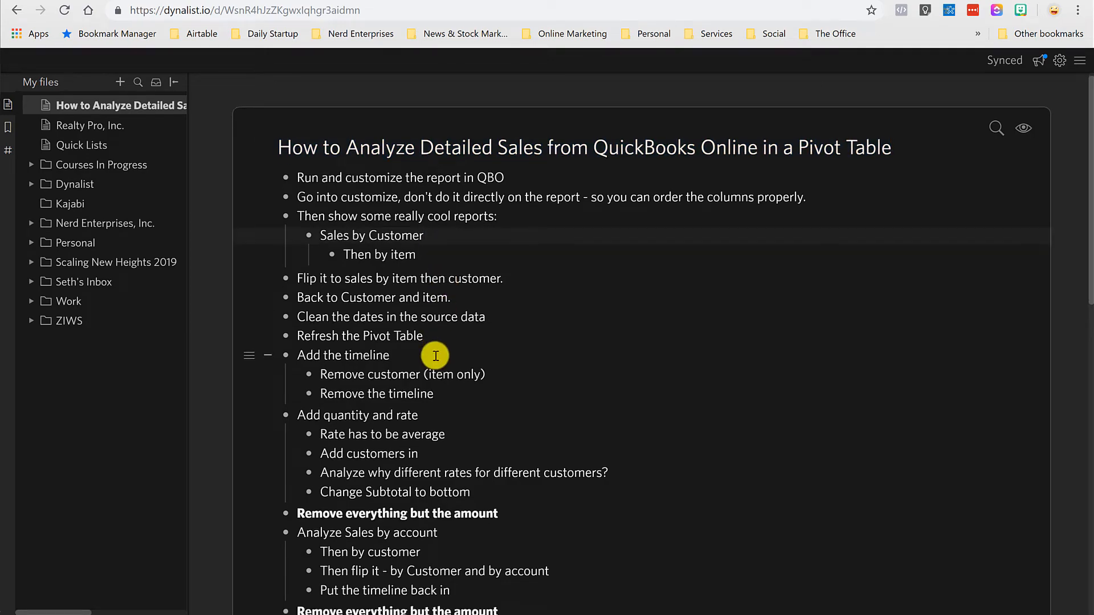
scroll(435, 354, down, 10)
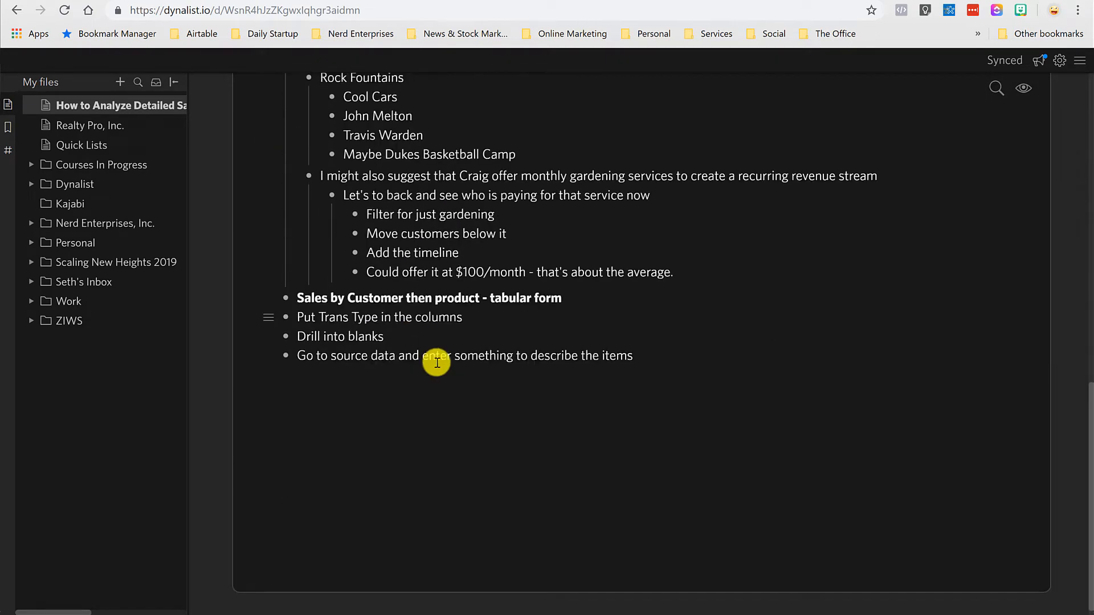
scroll(434, 360, up, 10)
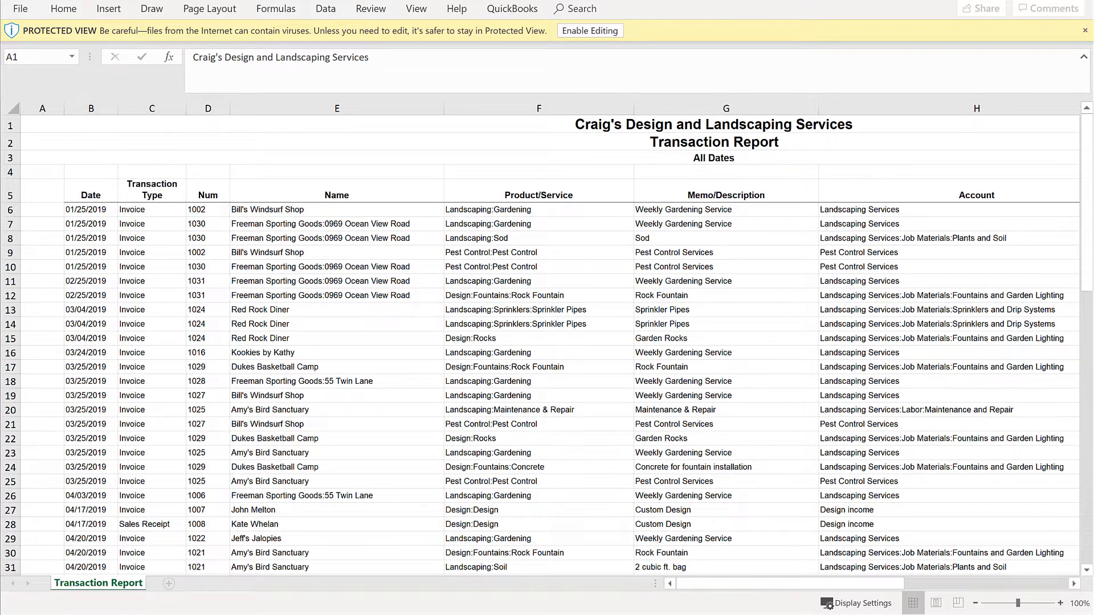
- Switch to the exported workbook in Excel, enable editing, and duplicate the Transaction Report sheet directly after the original
click(578, 33)
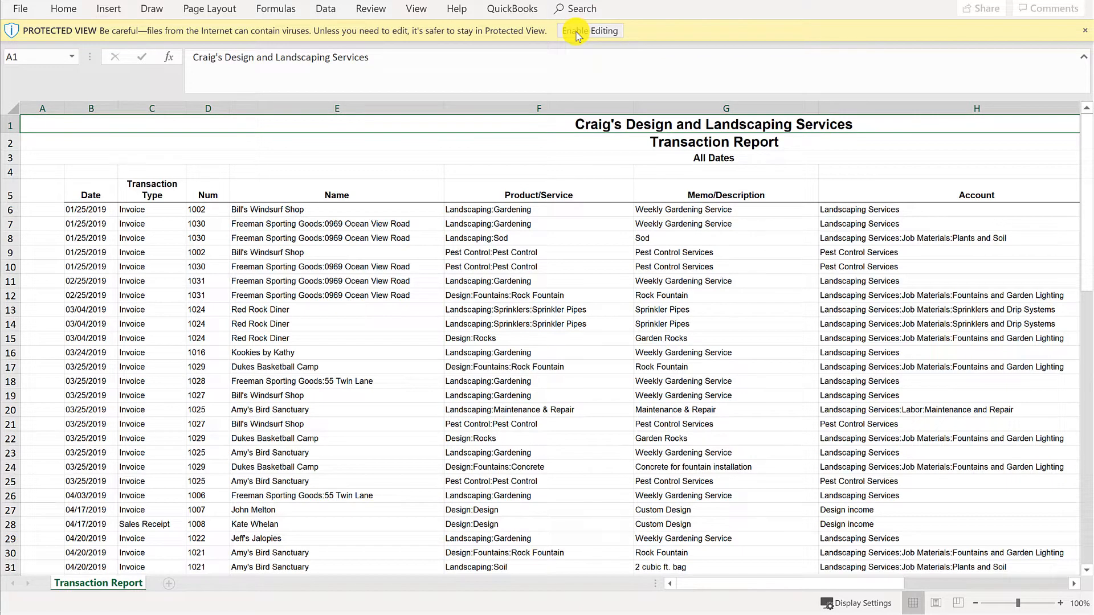
click(579, 35)
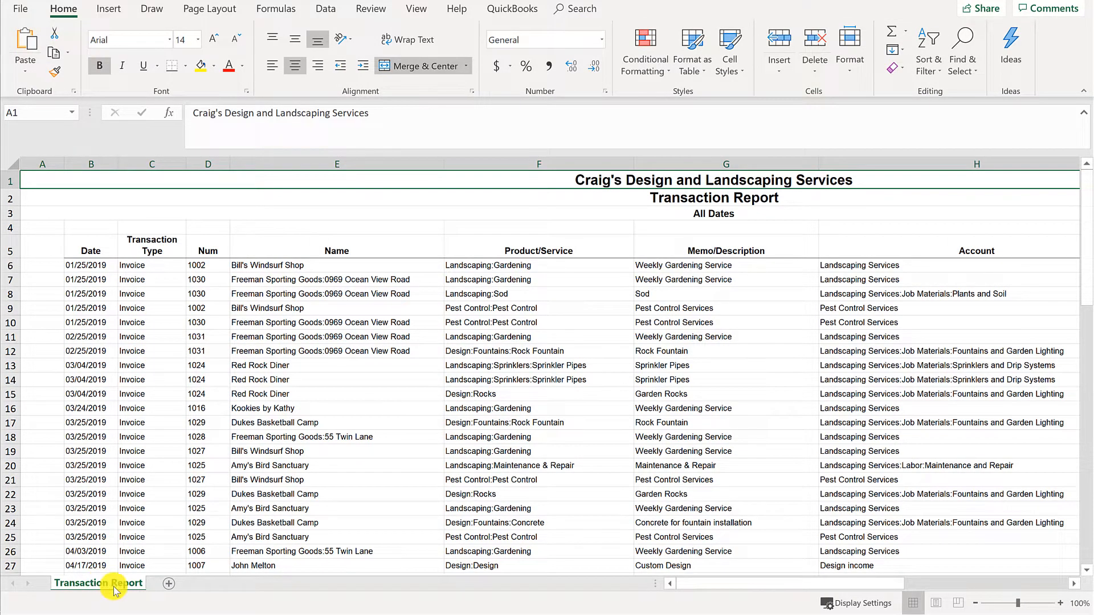
drag(108, 587, 163, 585)
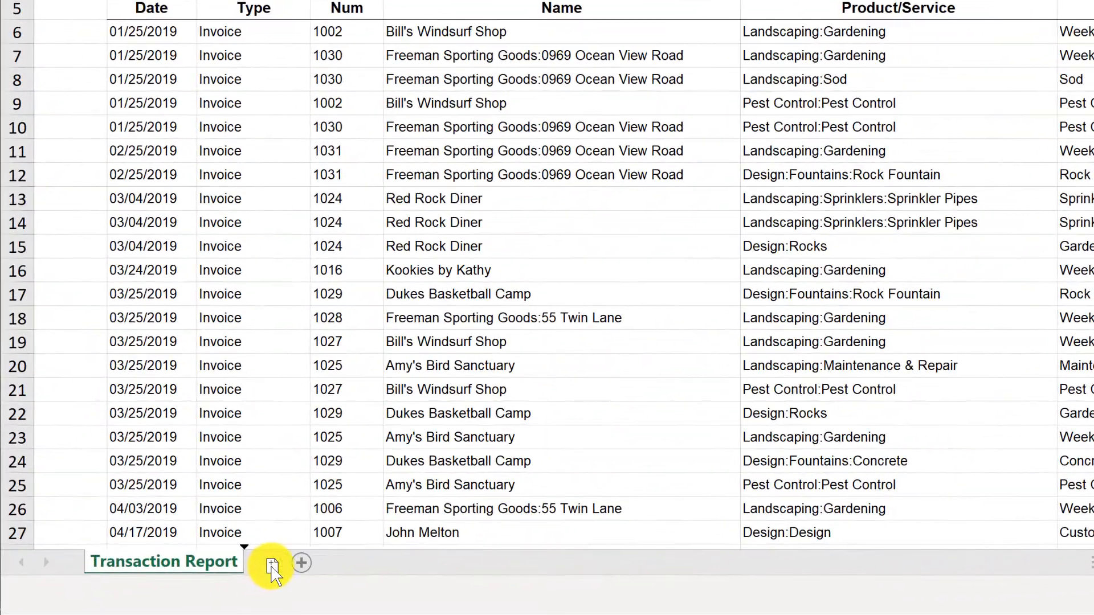
drag(273, 570, 273, 570)
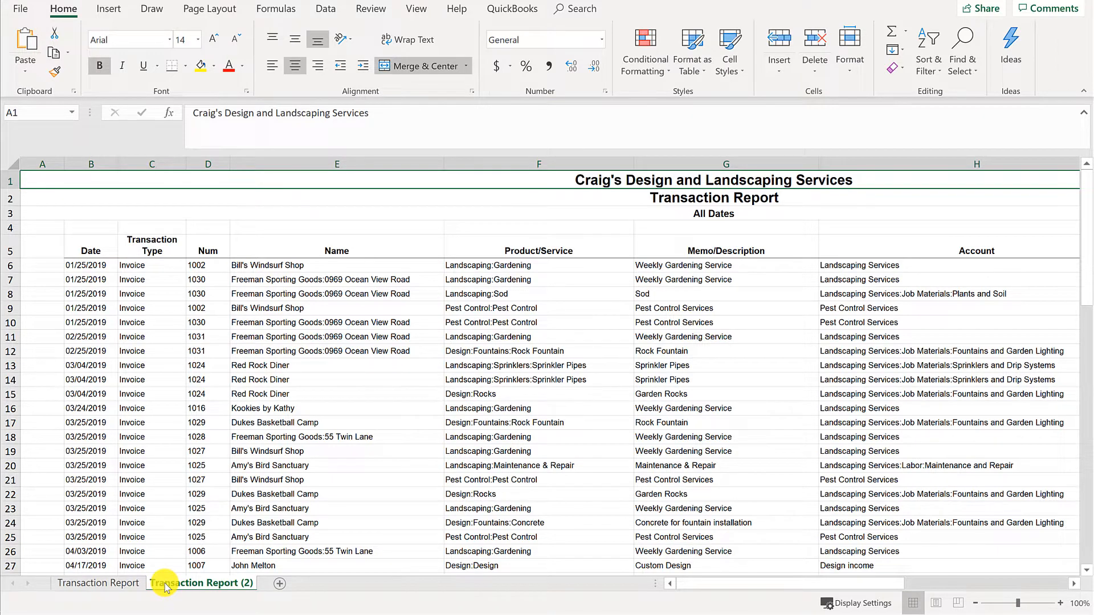
- Select all cells of the duplicated sheet and rename that sheet as Source Data
click(7, 166)
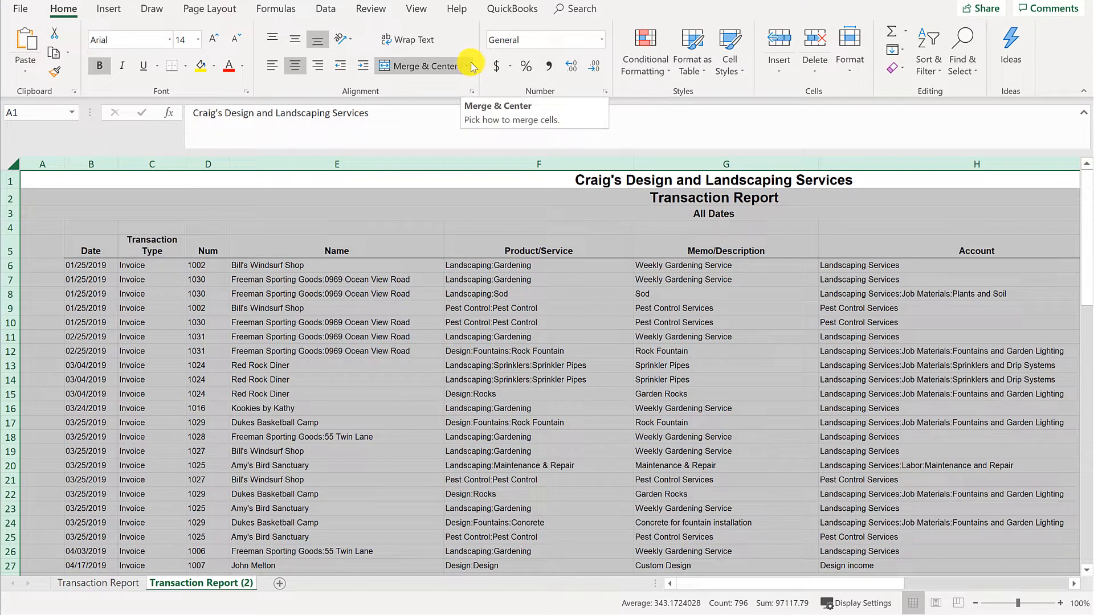
double_click(169, 584)
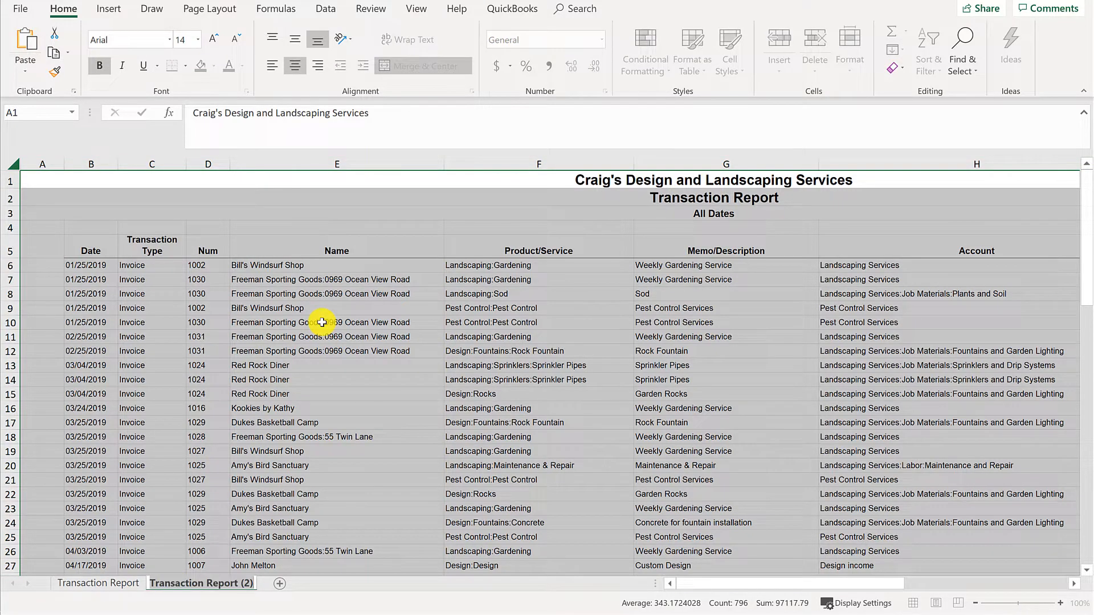
text(Source)
key(Return)
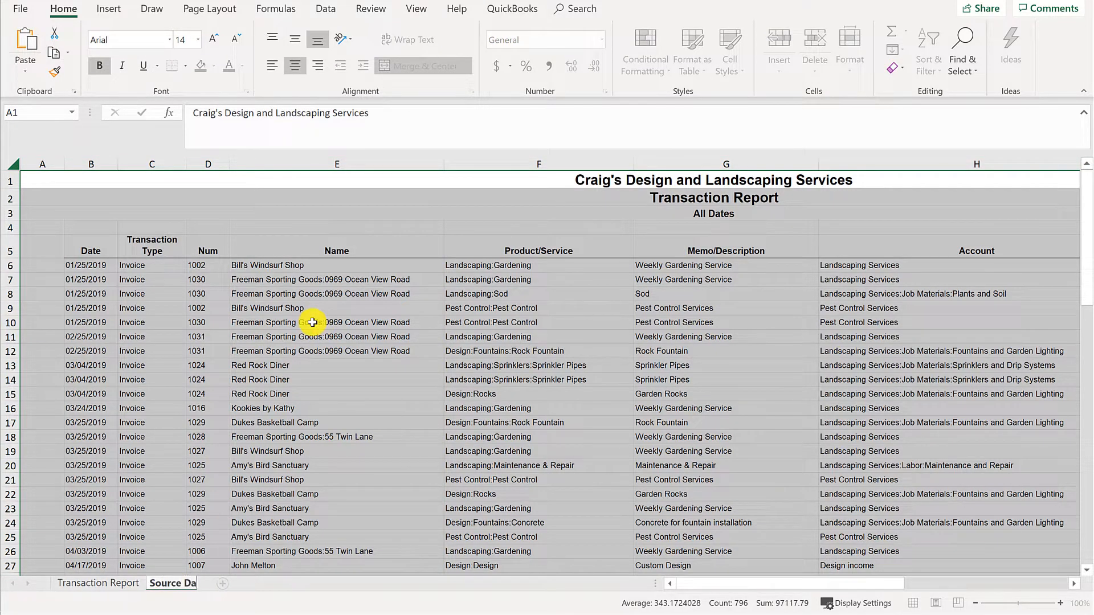
text(Data)
key(Return)
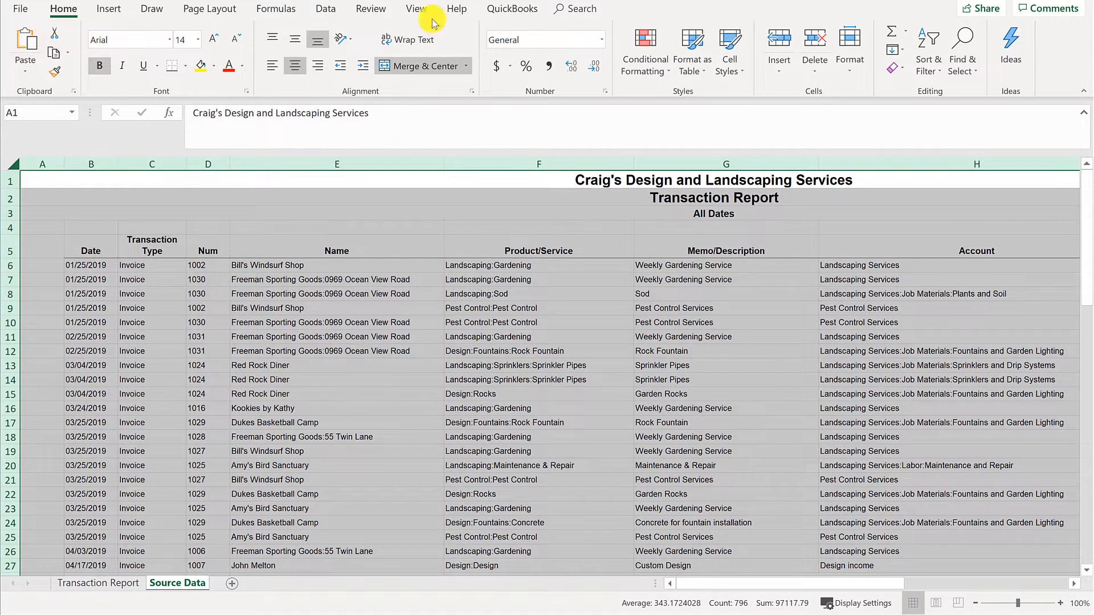
- Unmerge all cells on the Source Data sheet and turn off text wrapping for them
click(469, 67)
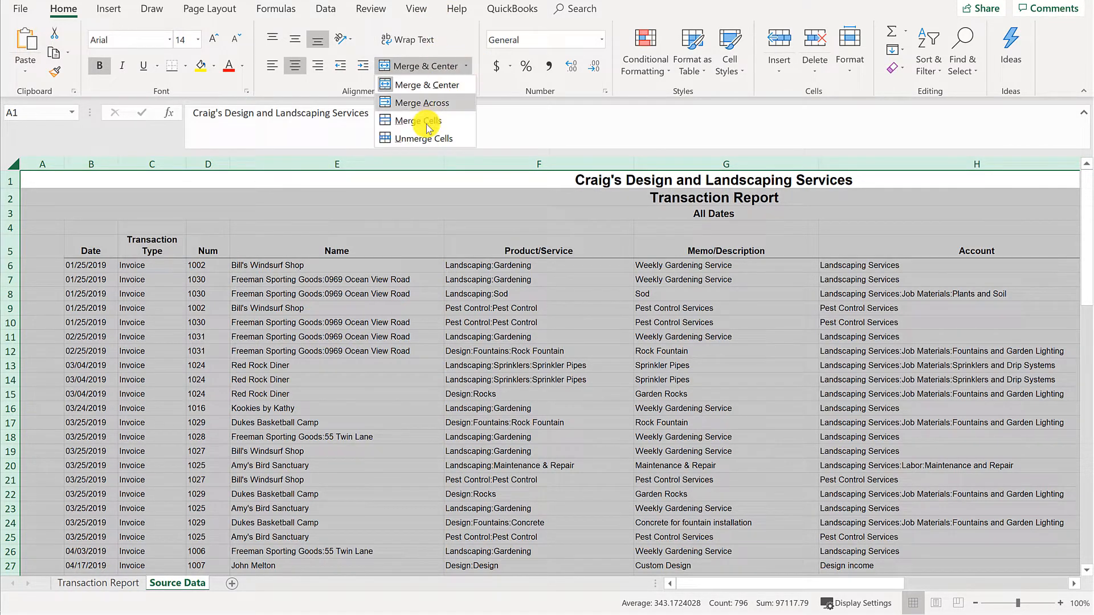
click(422, 139)
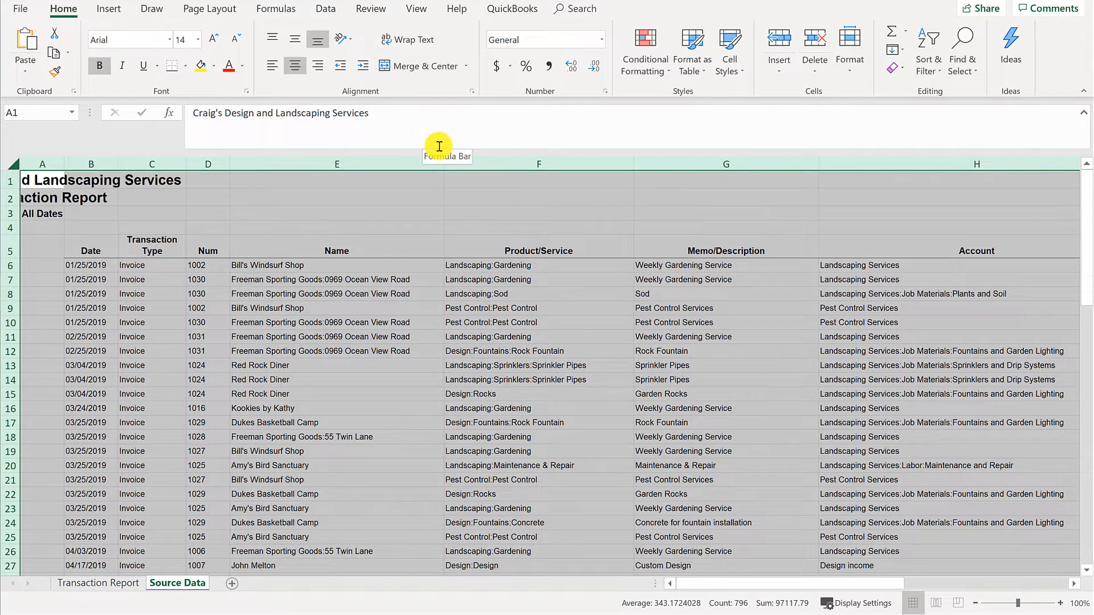
click(410, 45)
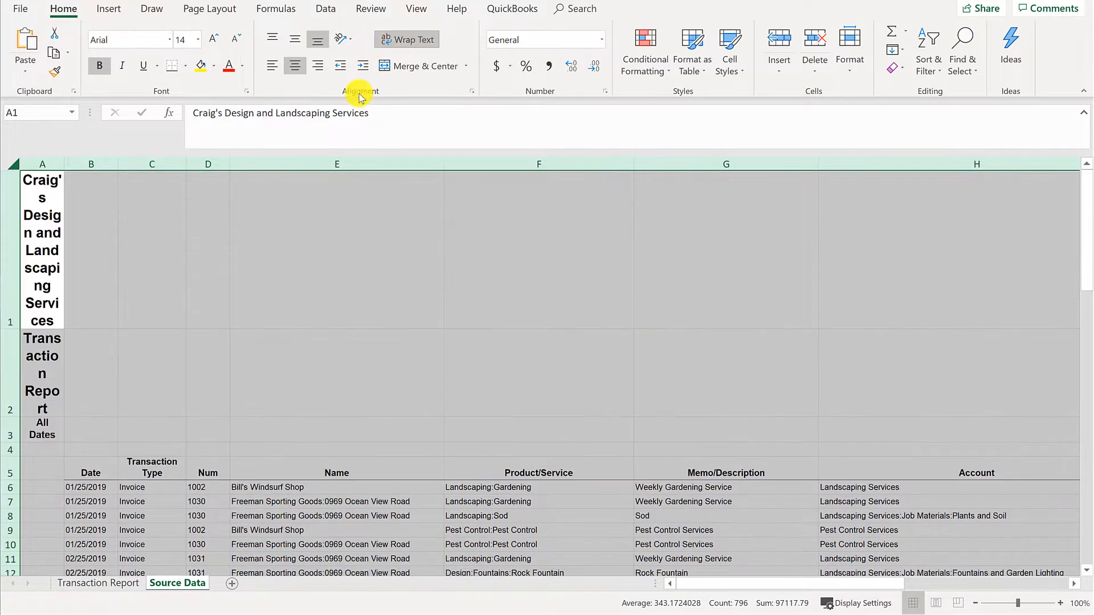
click(419, 45)
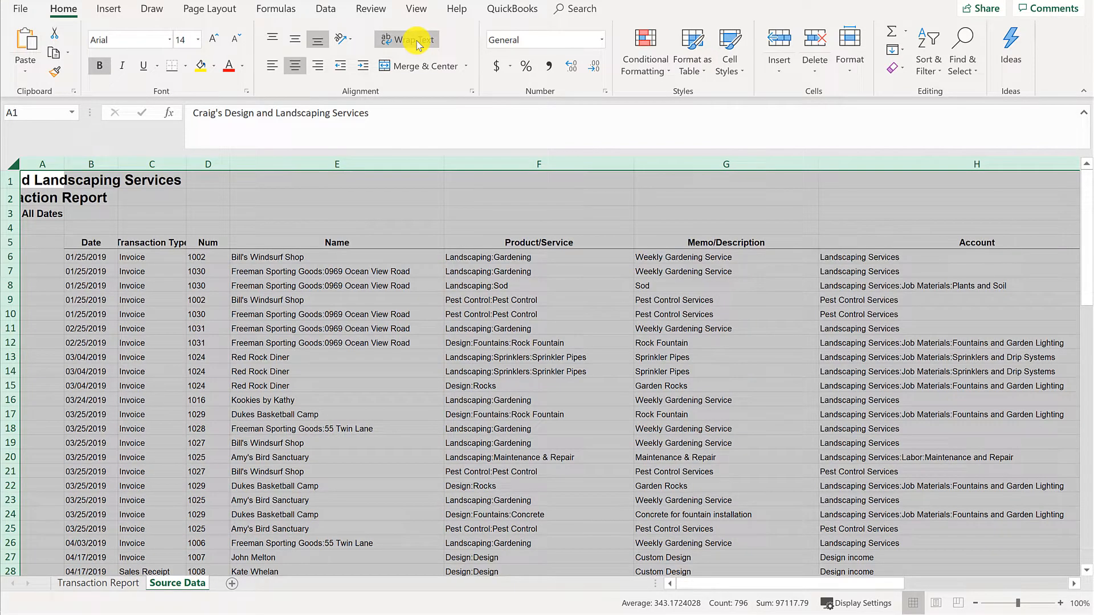
- Delete the four title rows above the column headers and the column before Date on the Source Data sheet
click(39, 186)
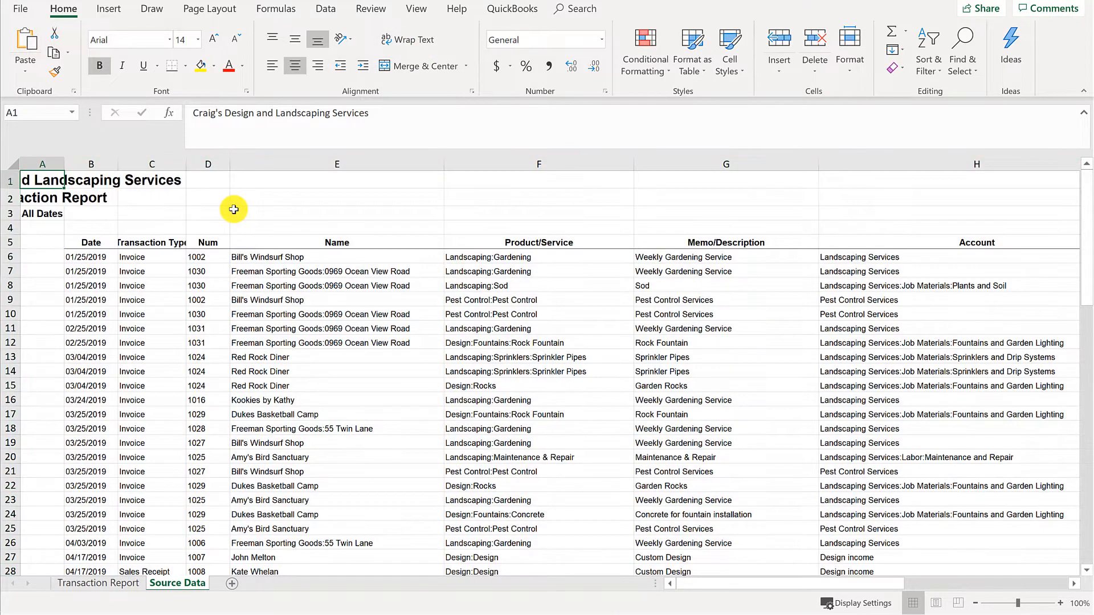
key(shift+space)
key(shift+Down)
key(shift+Down)
key(shift+Down)
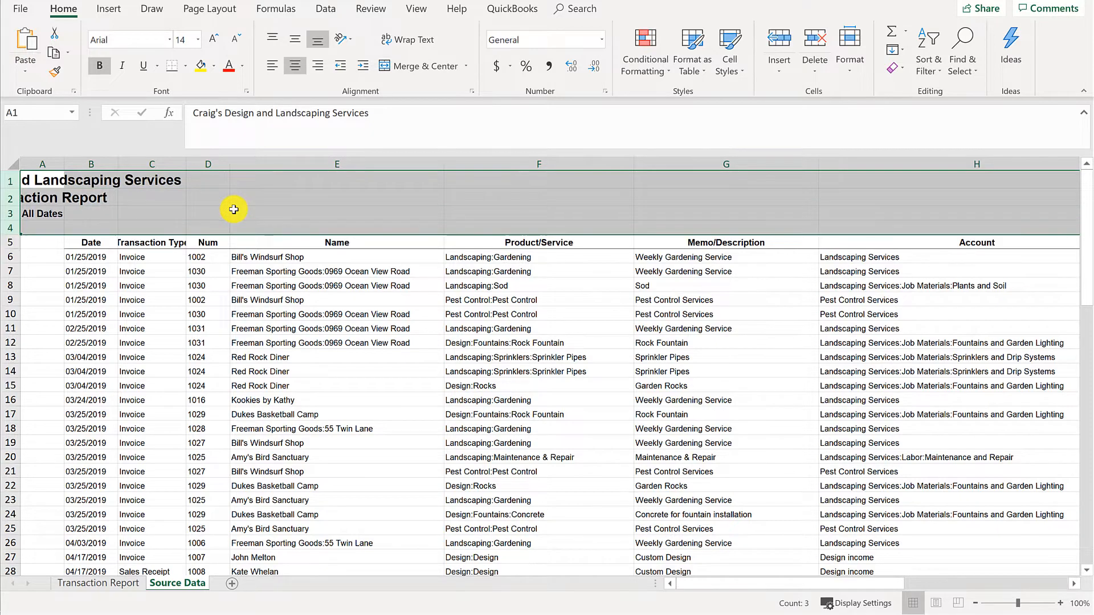
key(ctrl+minus)
key(ctrl+space)
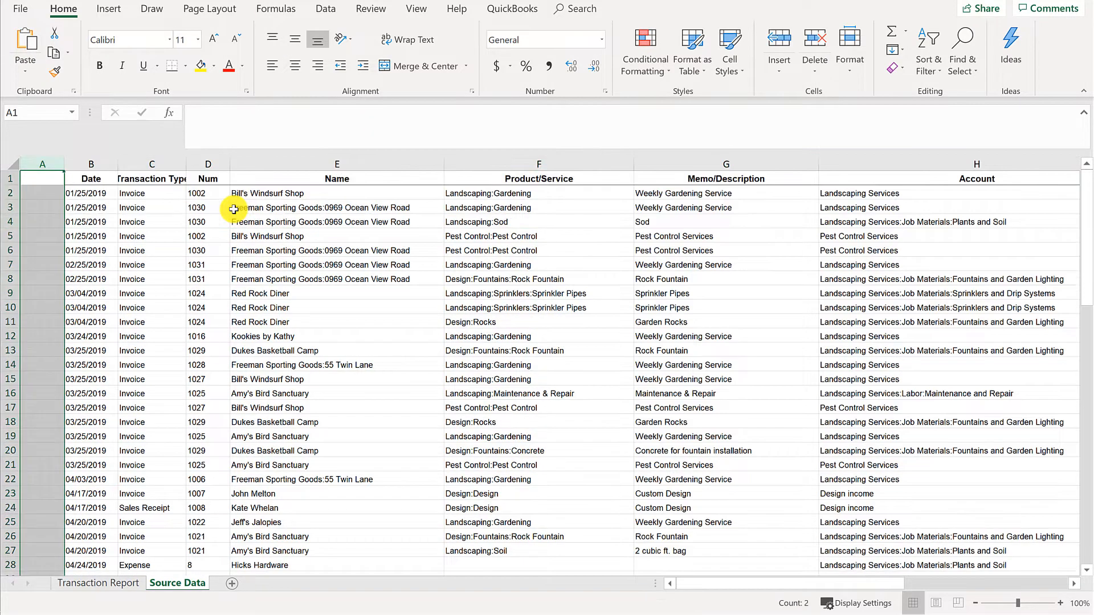
key(ctrl+minus)
- Delete rows 74 to 82 beneath the last transaction, and return to the first header cell
key(ctrl+Right)
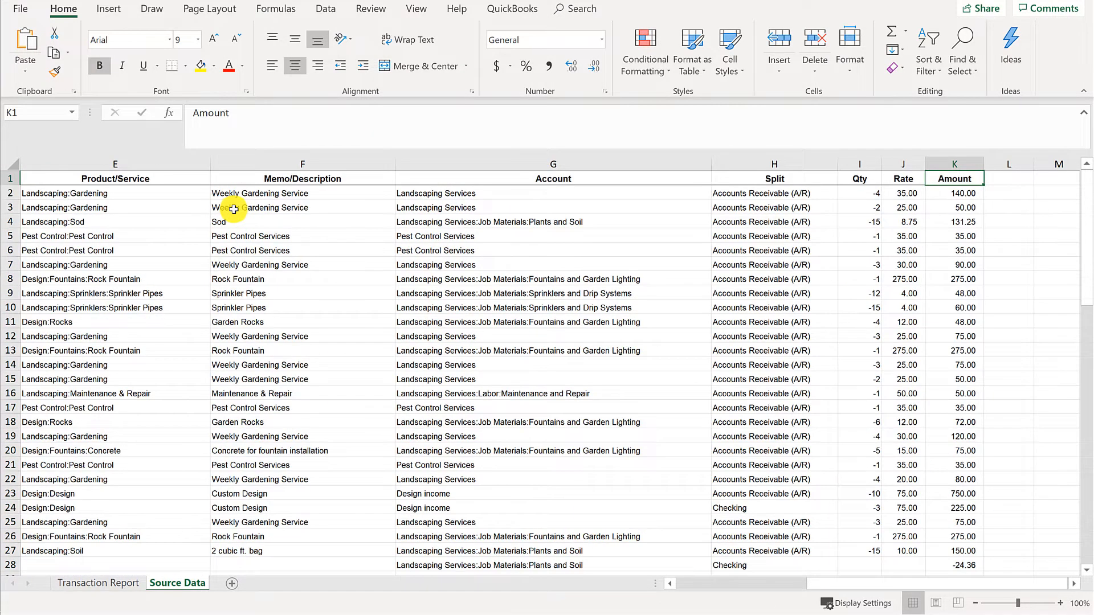
key(ctrl+Left)
key(ctrl+Down)
key(Down)
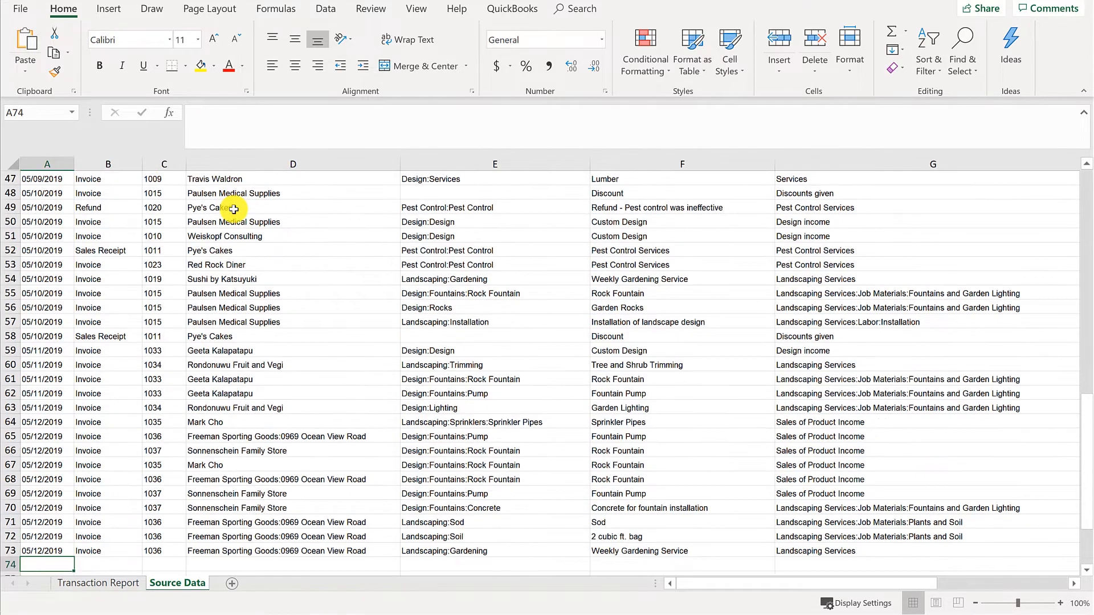
key(shift+space)
key(shift+Down)
key(shift+Down)
key(shift+Down)
key(shift+Down)
key(shift+Down)
key(shift+Down)
key(shift+Down)
key(shift+Down)
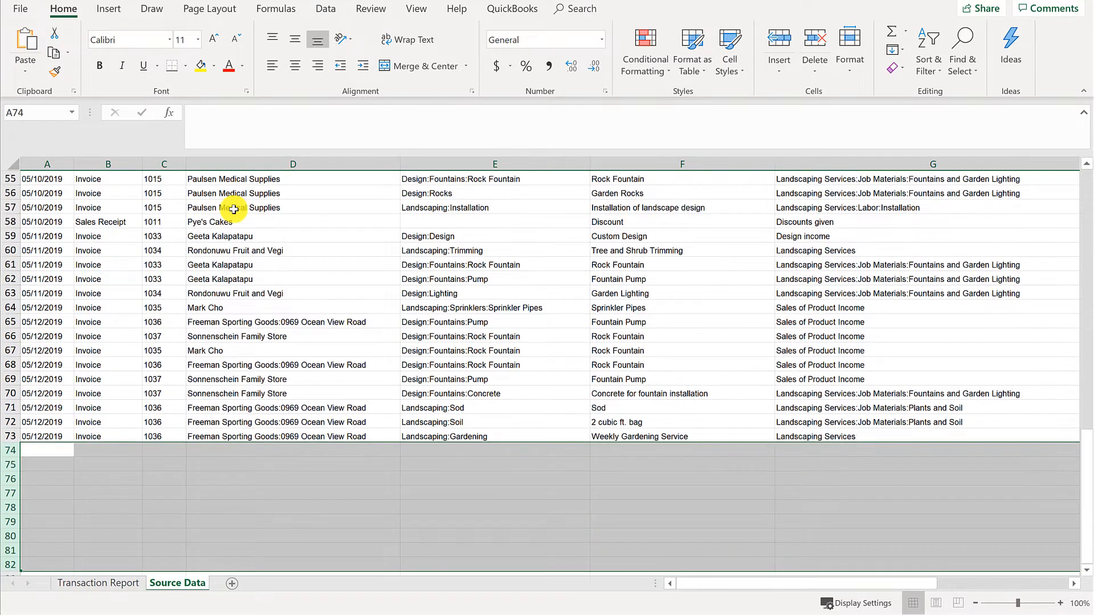
key(ctrl+Home)
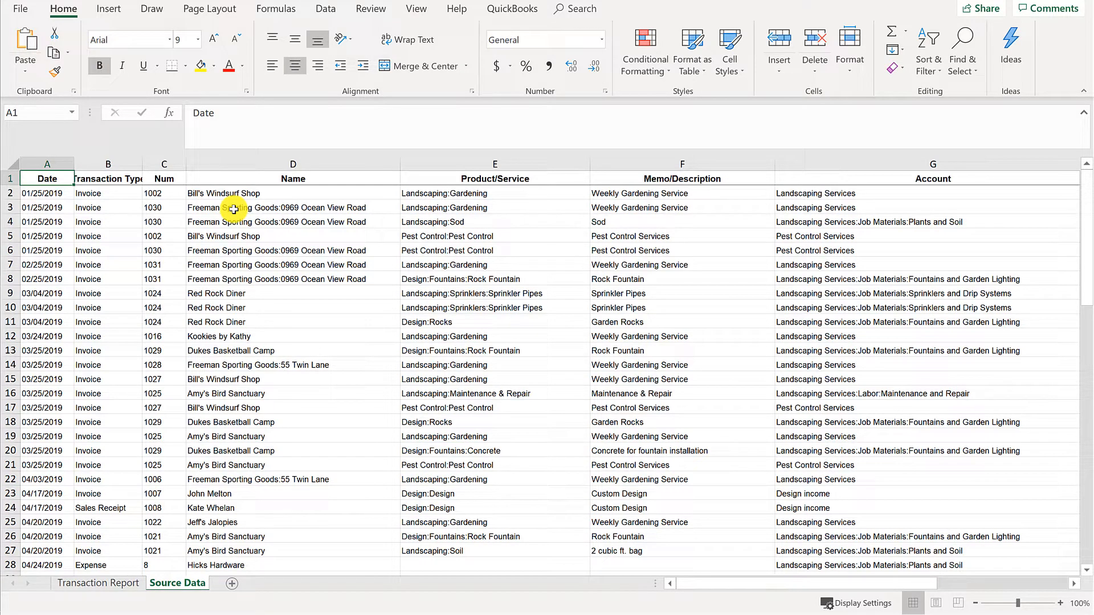
- Convert the full transaction range, from the Date header through the last Amount row, into a table with headers
key(ctrl+shift+Right)
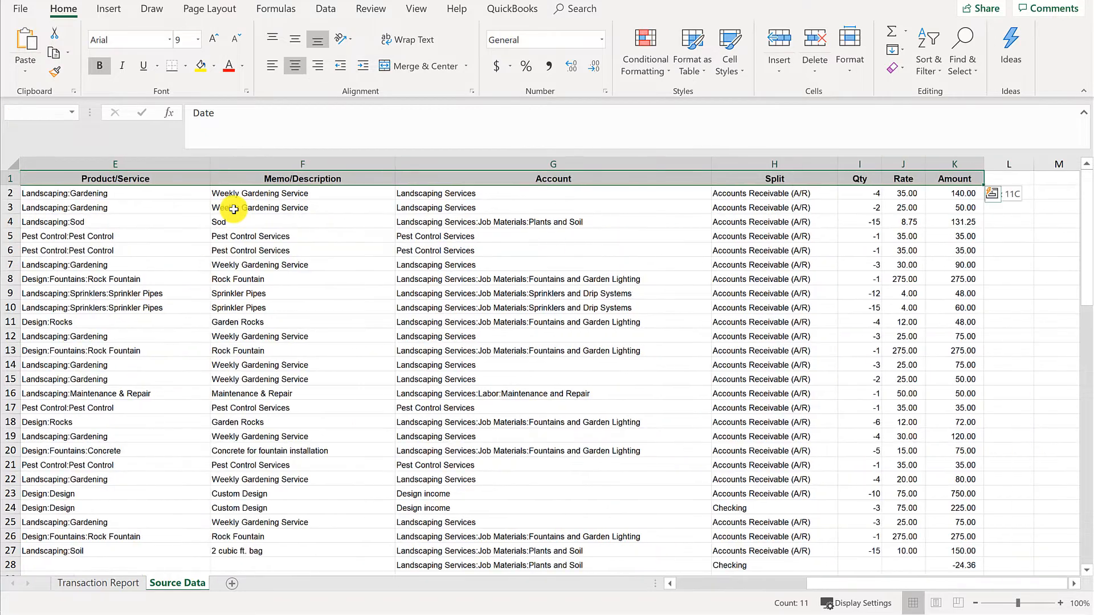
key(ctrl+Home)
key(Down)
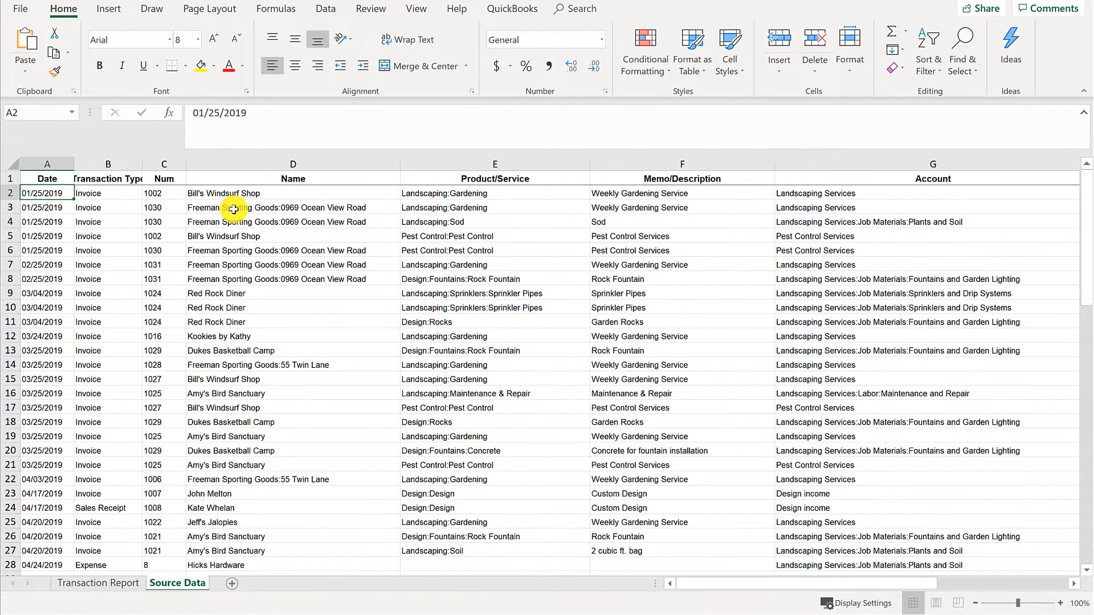
key(Up)
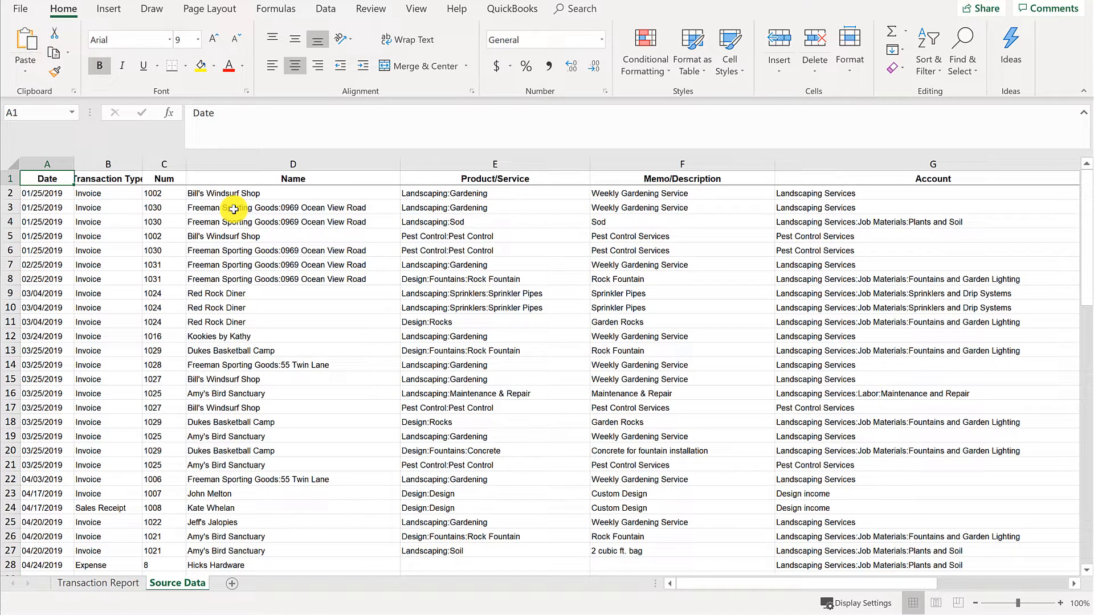
key(ctrl+shift+Right)
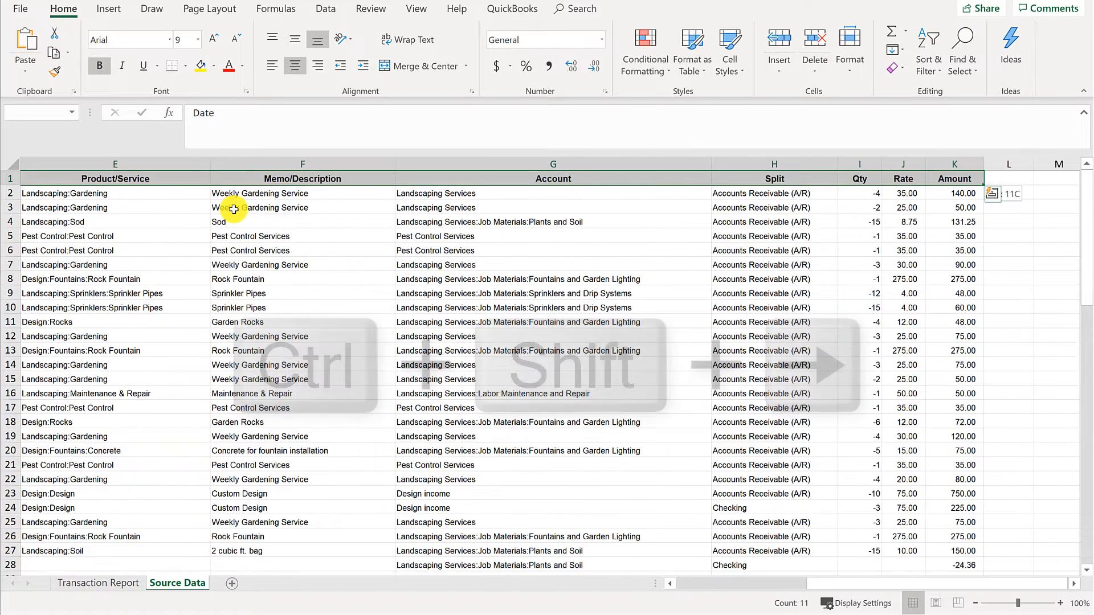
key(ctrl+shift+Down)
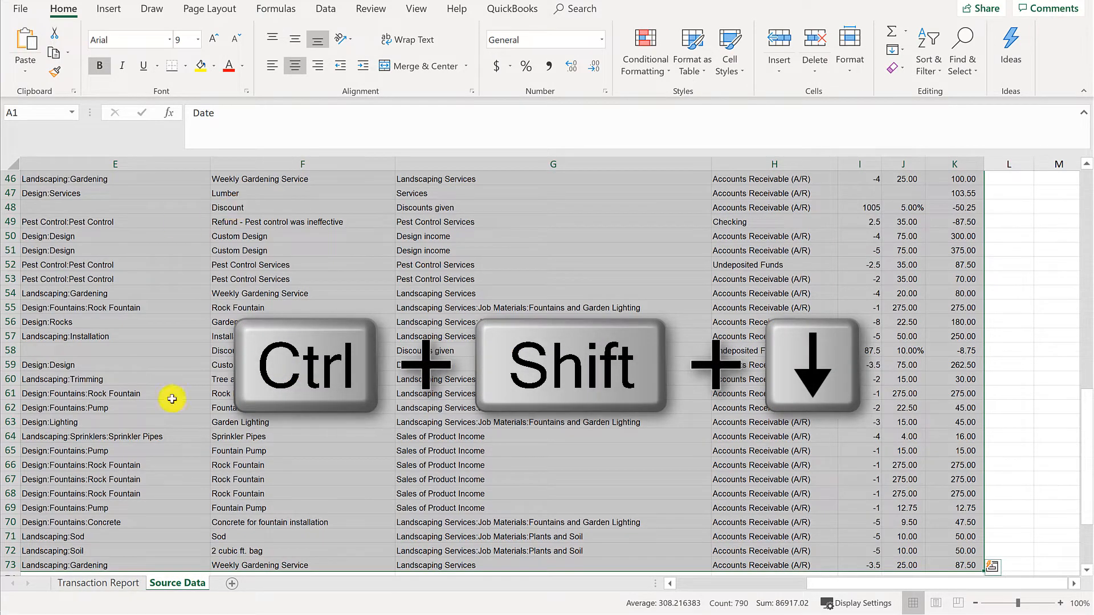
scroll(257, 422, down, 3)
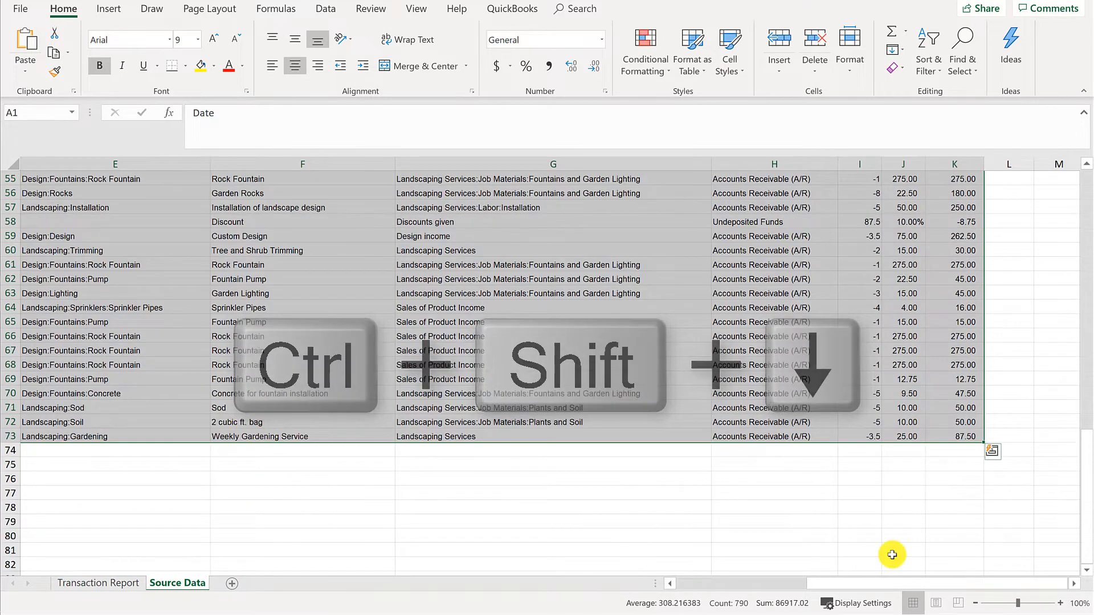
drag(688, 590, 678, 590)
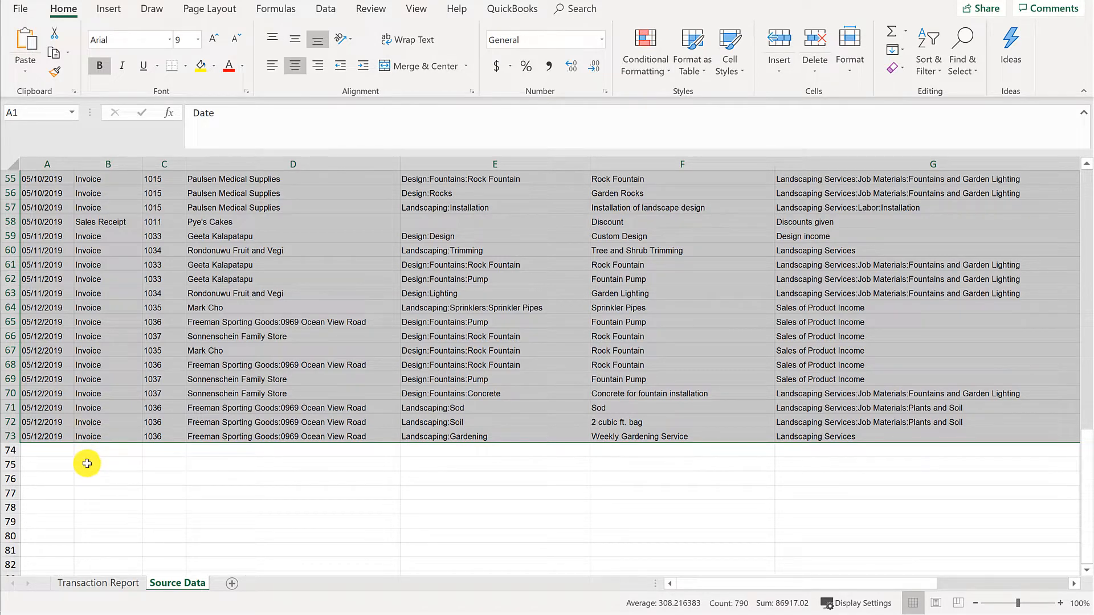
key(ctrl+t)
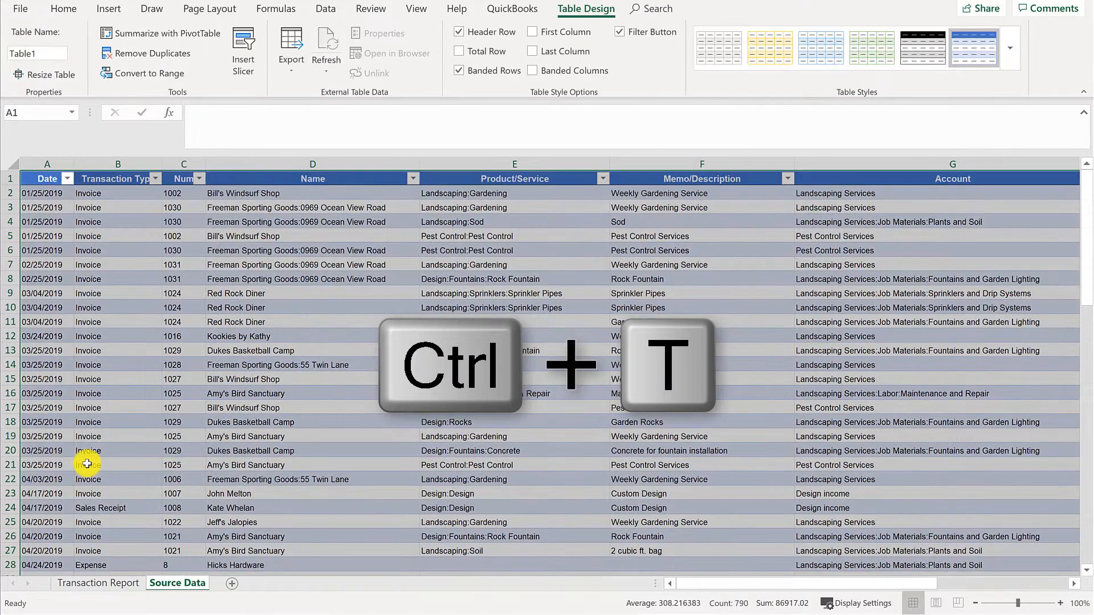
- Apply the light gold banded style to the table and auto-fit the width of all columns
click(791, 38)
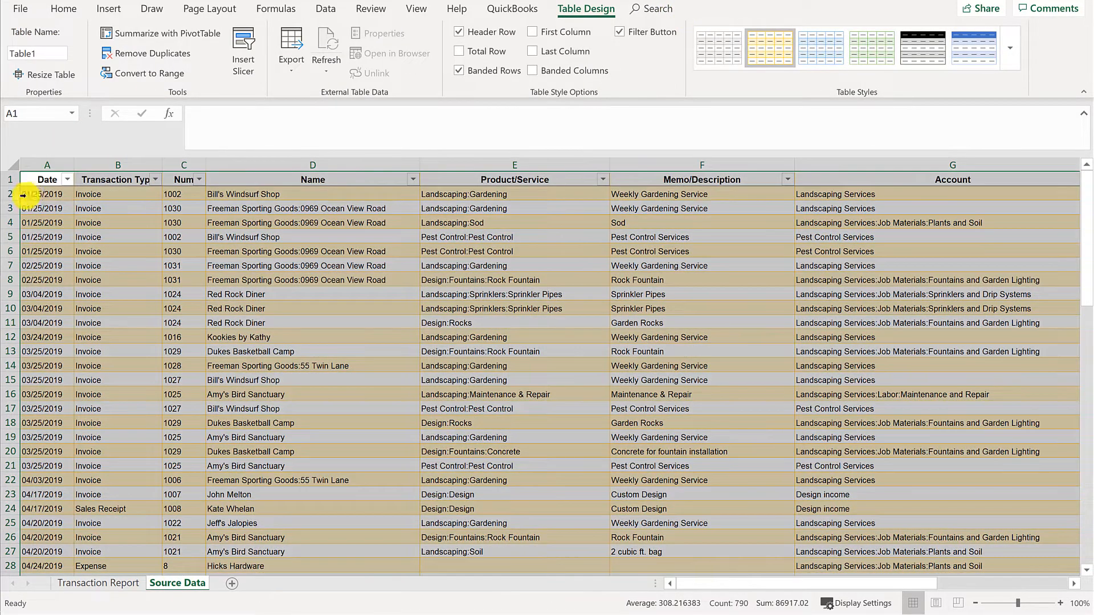
click(26, 195)
click(8, 165)
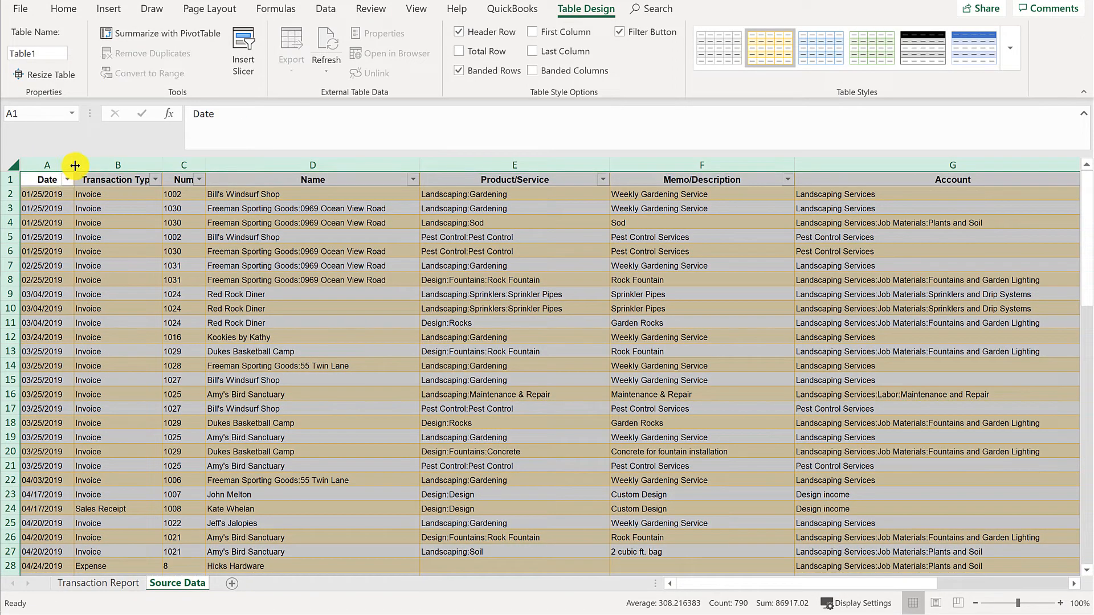
double_click(75, 165)
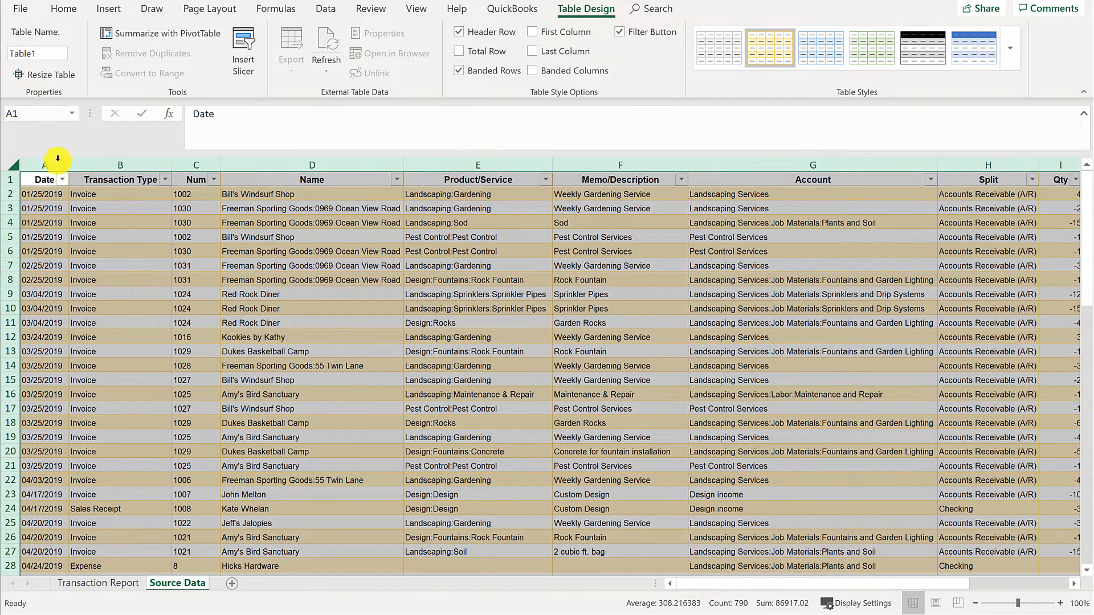
click(37, 192)
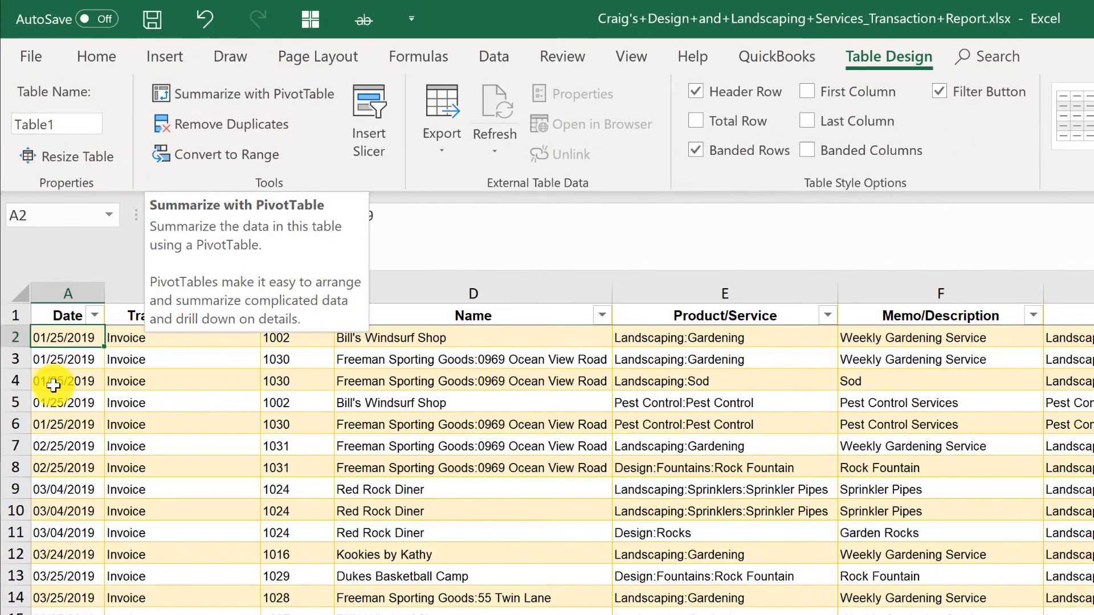
- Check when the table design tools are available by moving the selection through the table, past its last column, and back
click(54, 386)
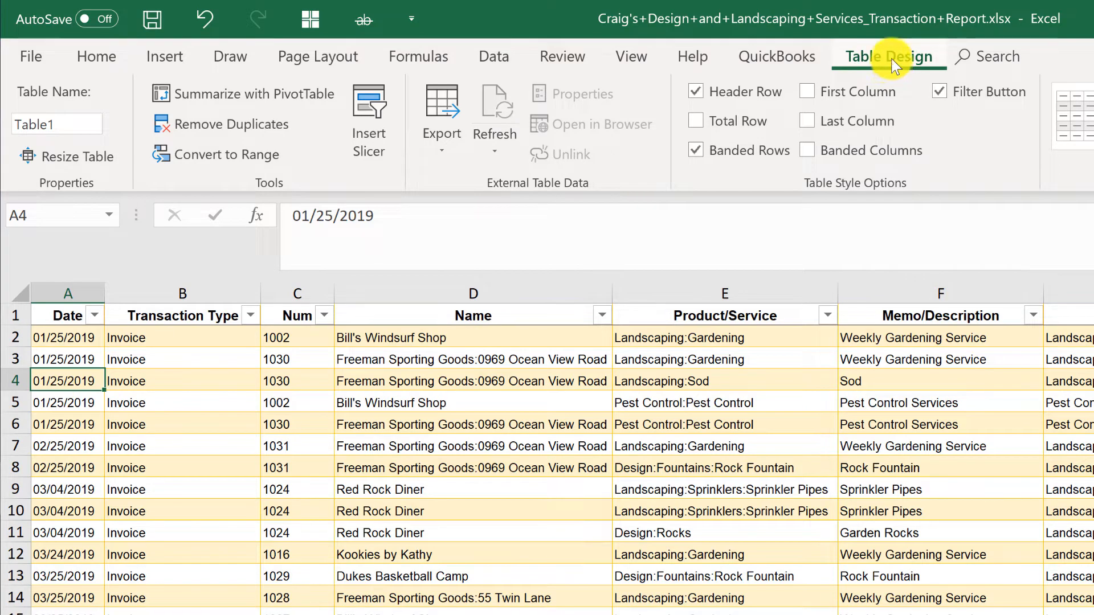
key(Right)
key(Right)
key(Right)
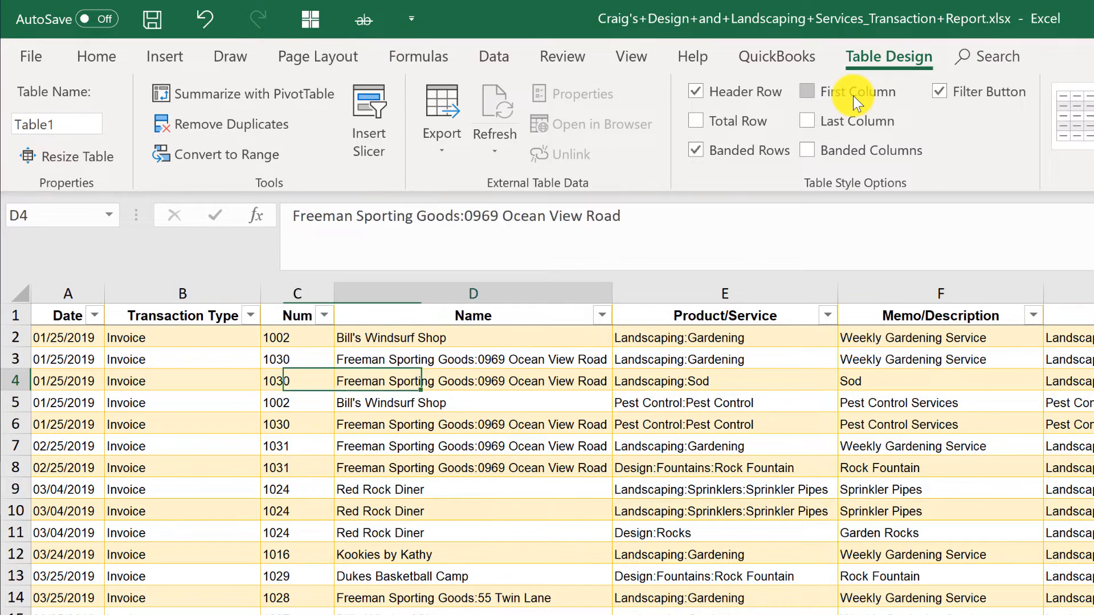
key(Return)
key(Tab)
key(Tab)
key(Tab)
click(761, 315)
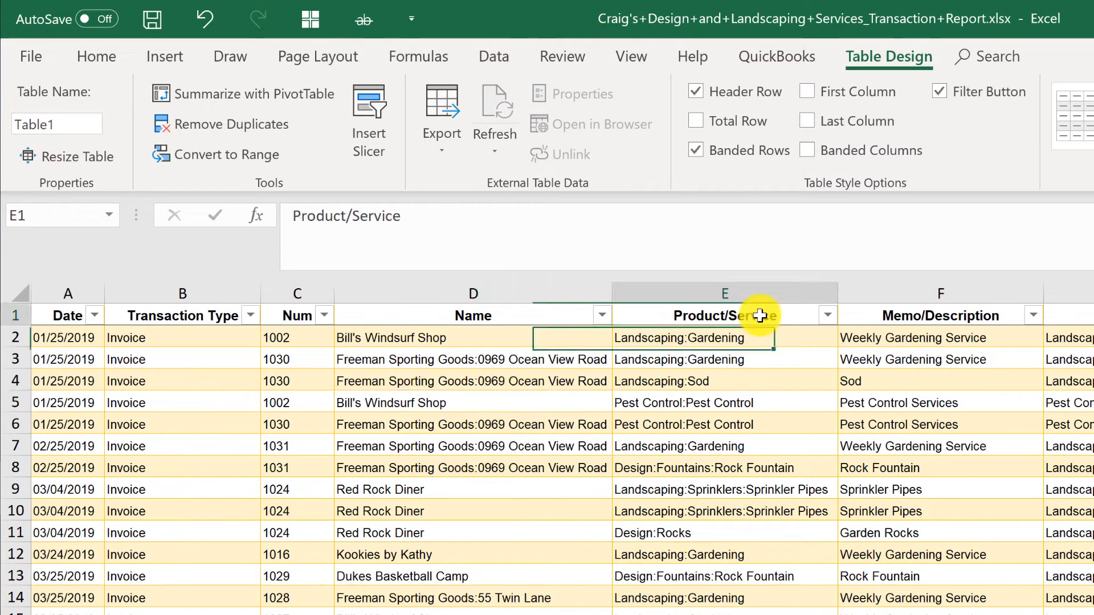
key(Right)
key(Right)
key(Right)
key(Right)
key(Right)
key(Right)
key(Right)
key(Right)
key(Right)
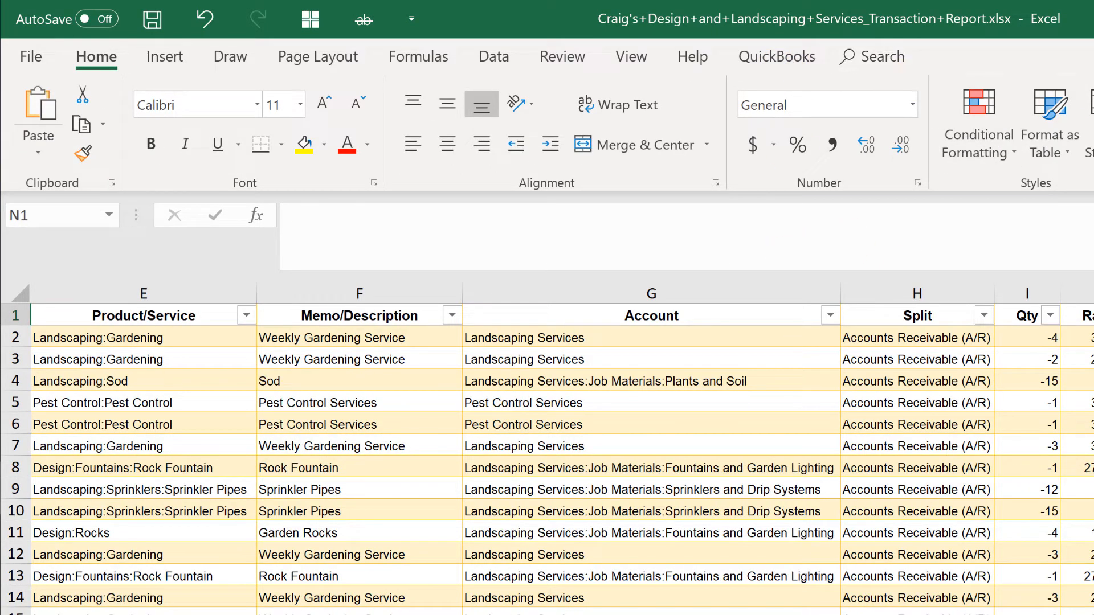
key(Left)
key(Left)
key(Left)
key(Left)
key(Left)
key(Left)
key(Left)
key(Left)
key(Left)
key(Left)
key(Left)
key(Left)
key(Left)
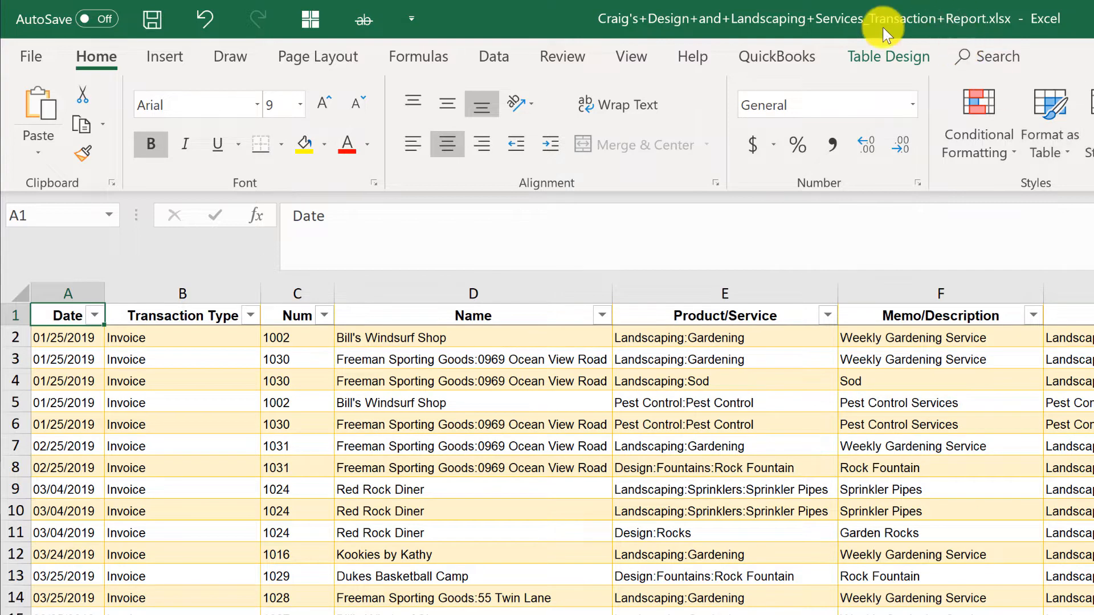
- Create a PivotTable from Table1 on a new worksheet and add the Amount field as its summed value
click(917, 60)
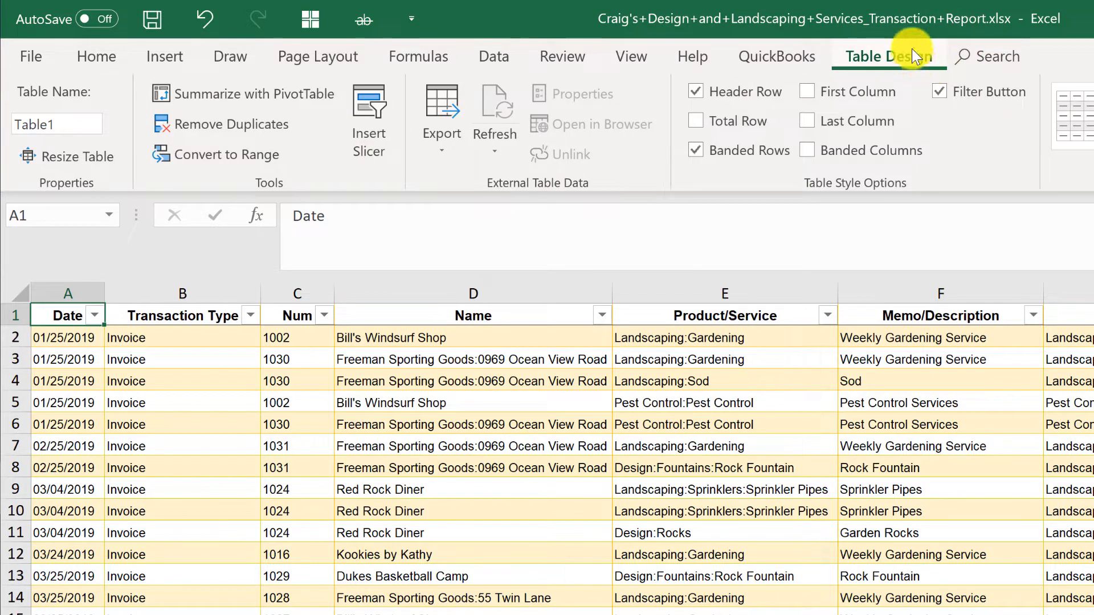
click(214, 94)
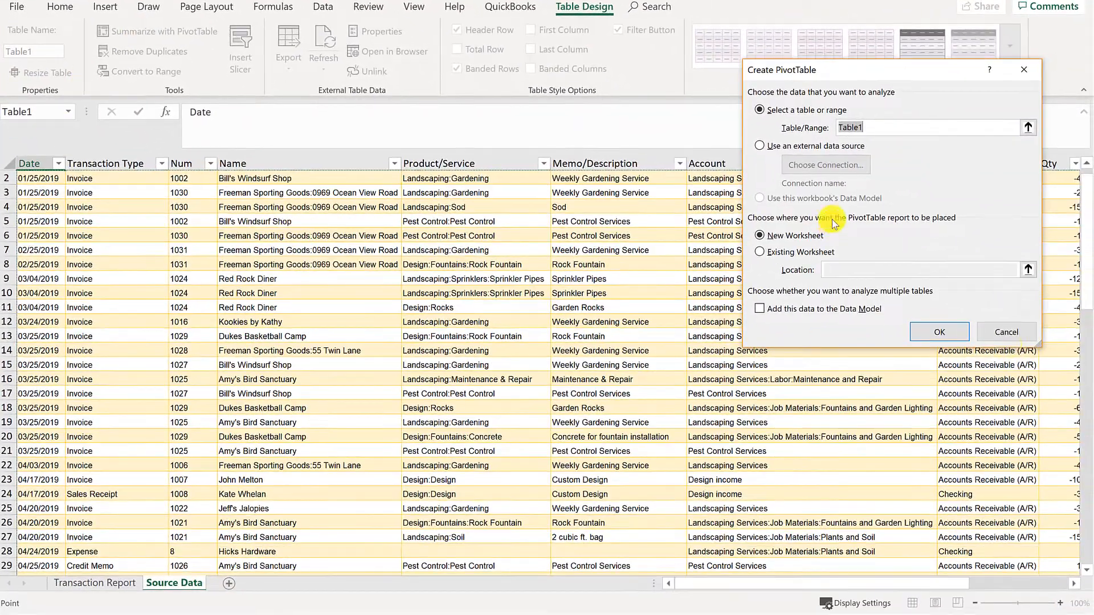
click(935, 332)
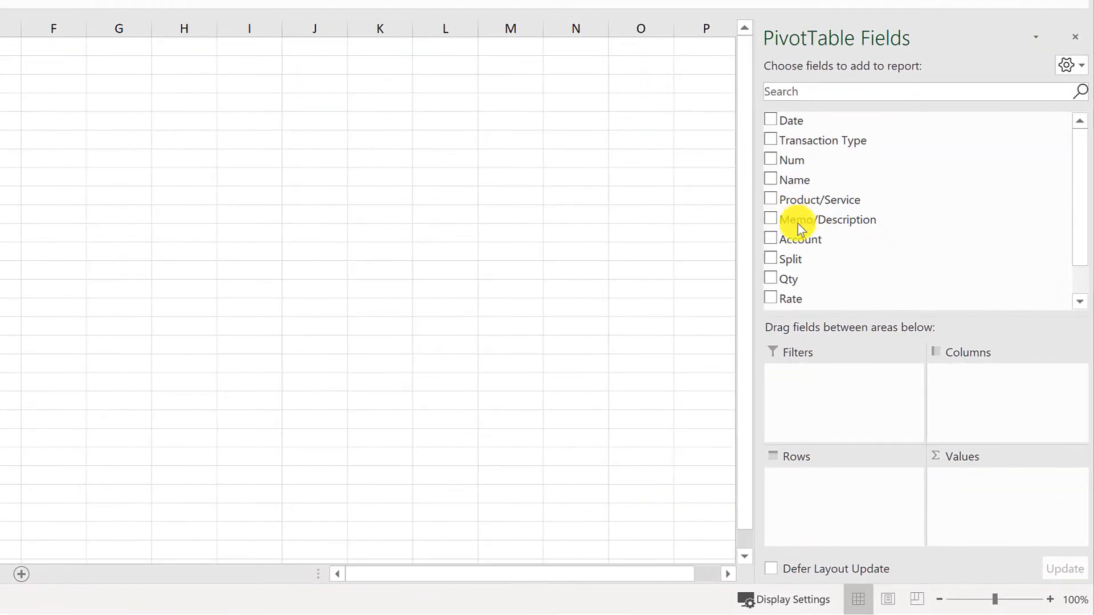
scroll(866, 314, down, 1)
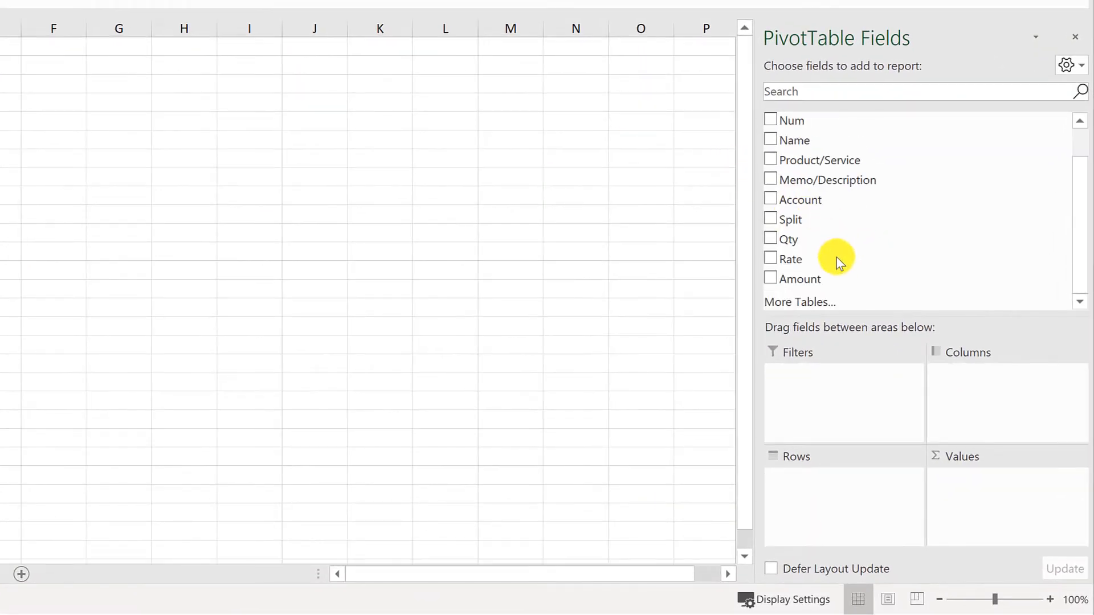
drag(821, 279, 969, 495)
- Format the Sum of Amount field as Number with a 1000 separator and negatives in red parentheses
click(958, 482)
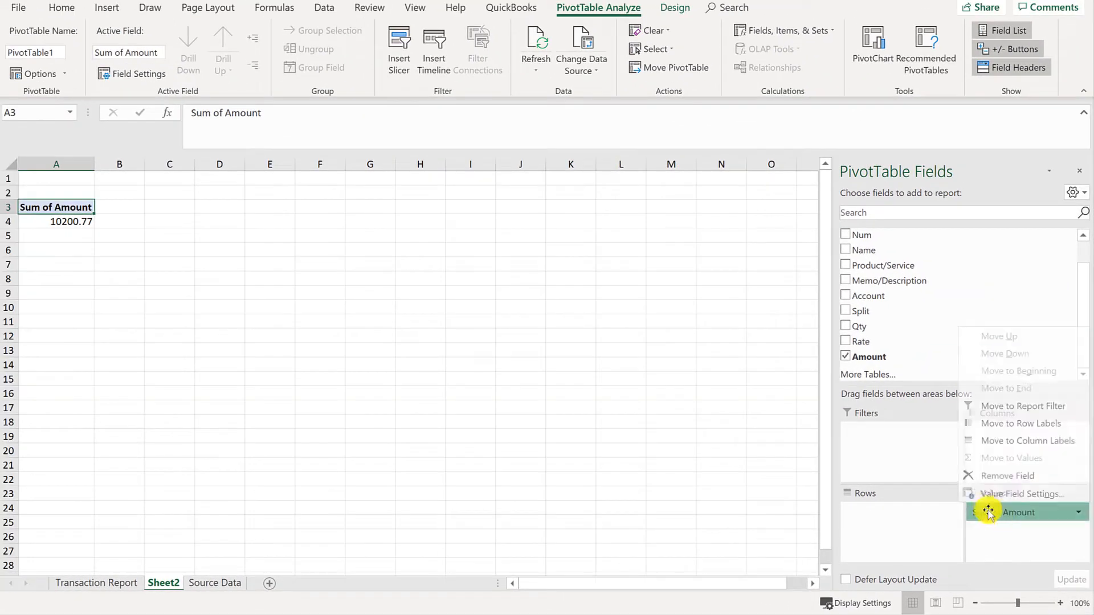
click(1003, 494)
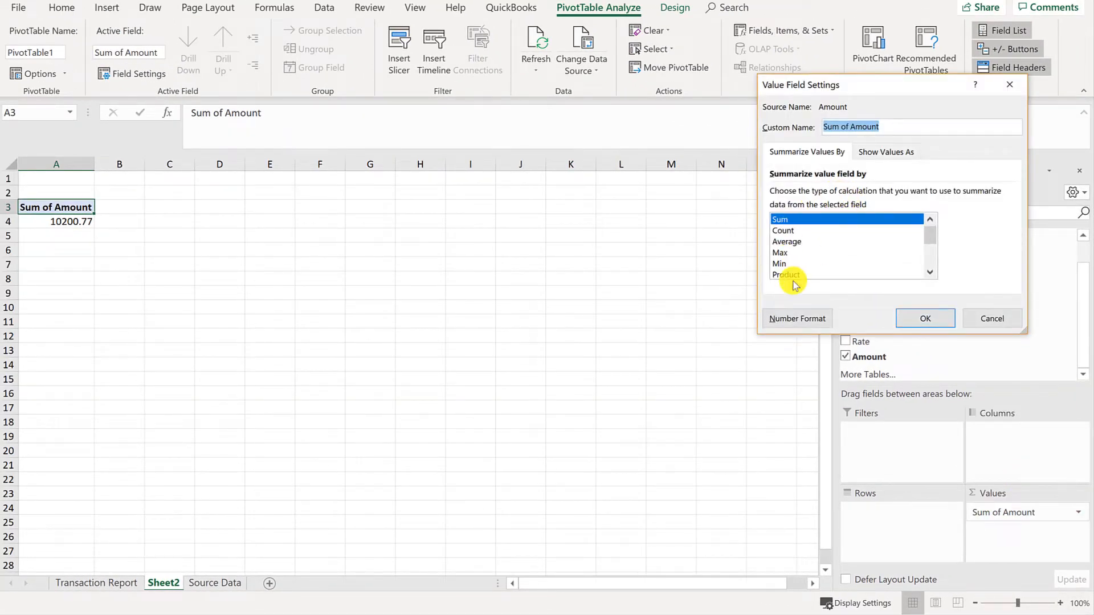
click(791, 319)
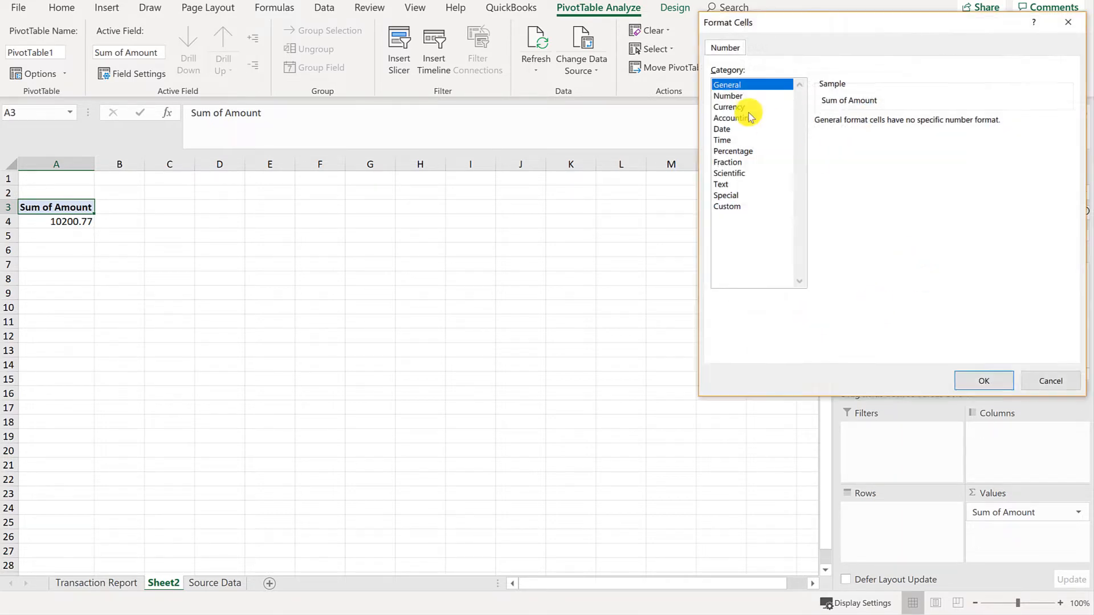
click(727, 97)
click(819, 142)
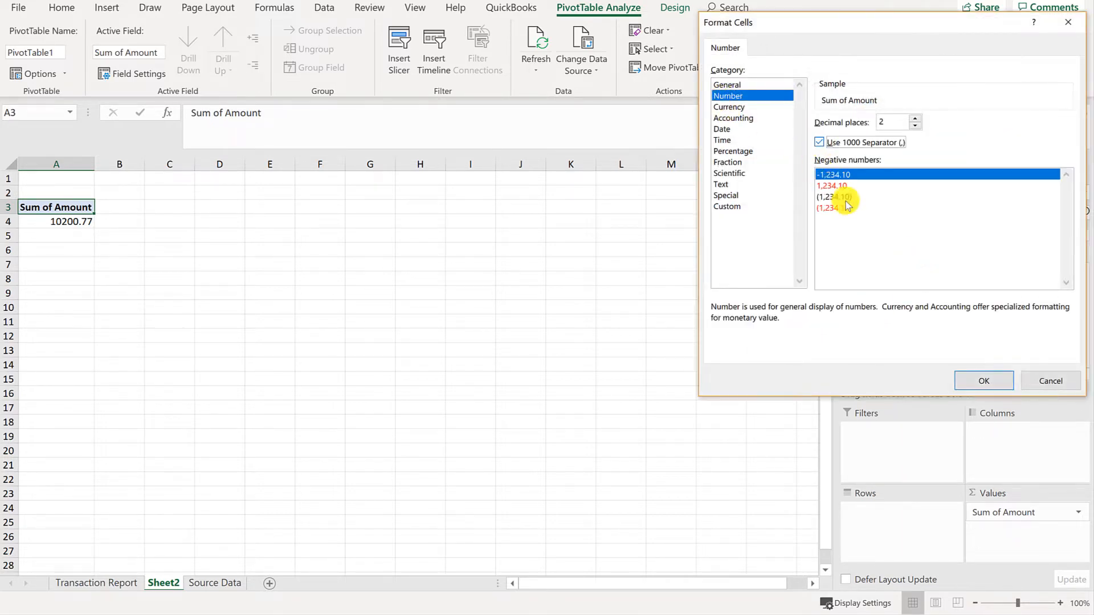
click(841, 209)
click(983, 380)
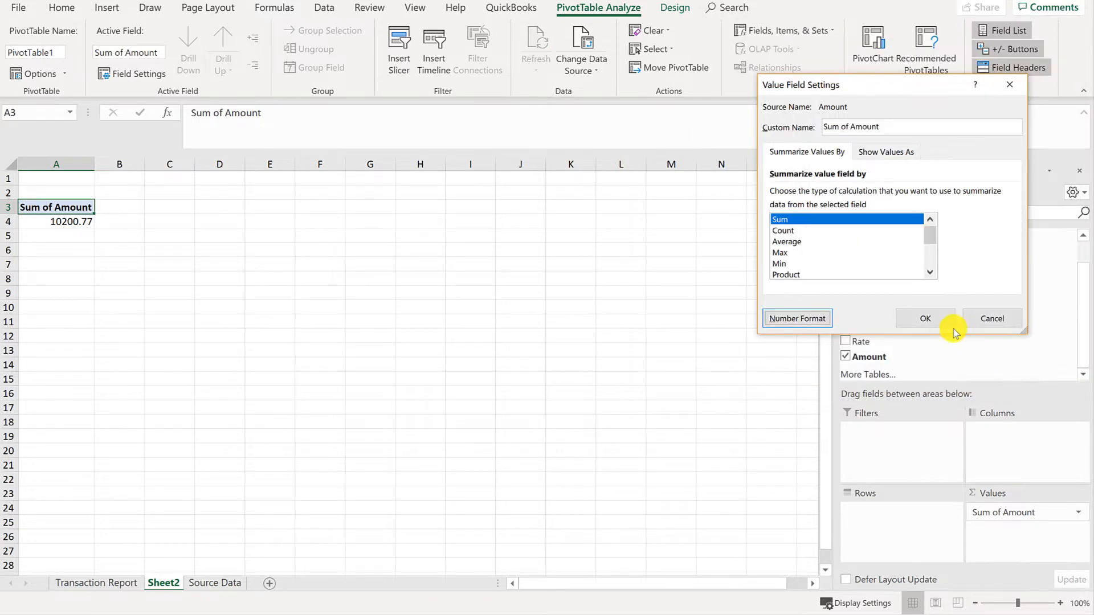
click(925, 319)
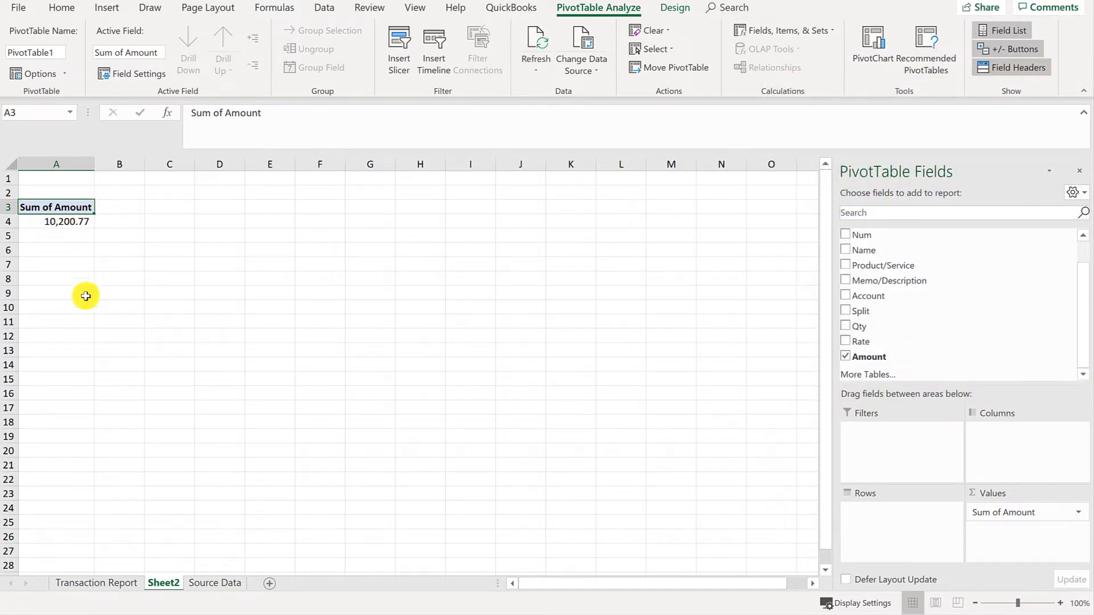
key(Down)
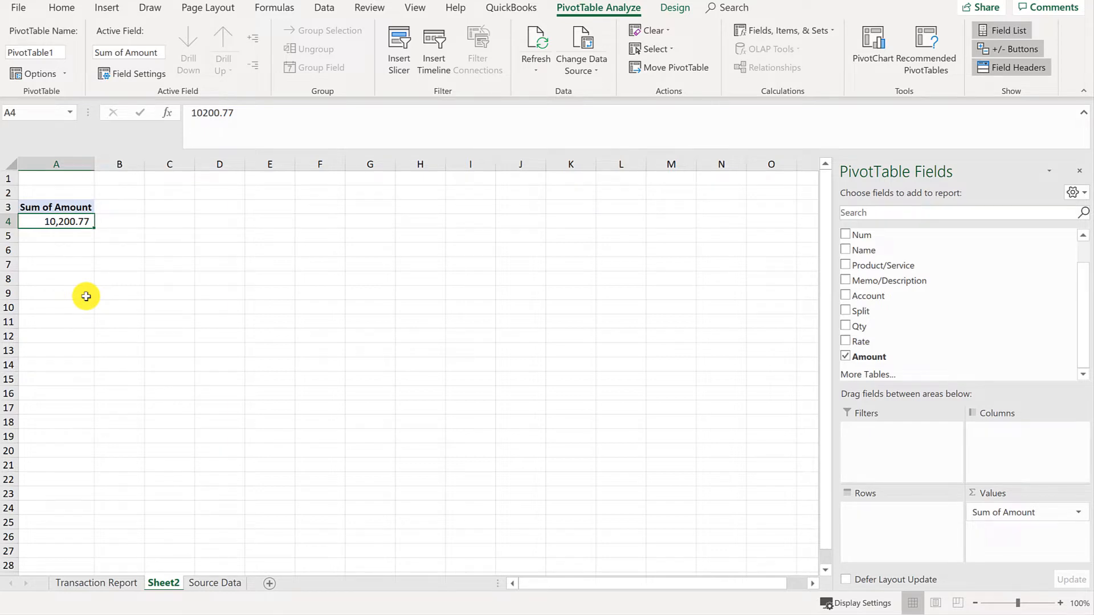
- Switch to QuickBooks Online, go back to the Profit and Loss summary to check Total Income against the pivot total, and return to Excel
click(2, 73)
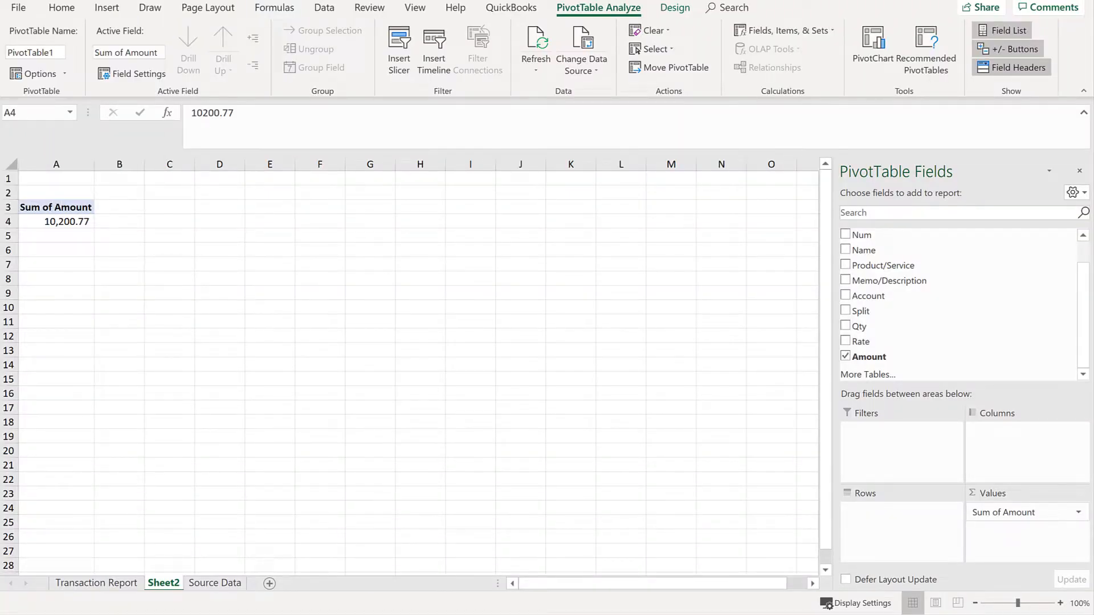
key(alt+Tab)
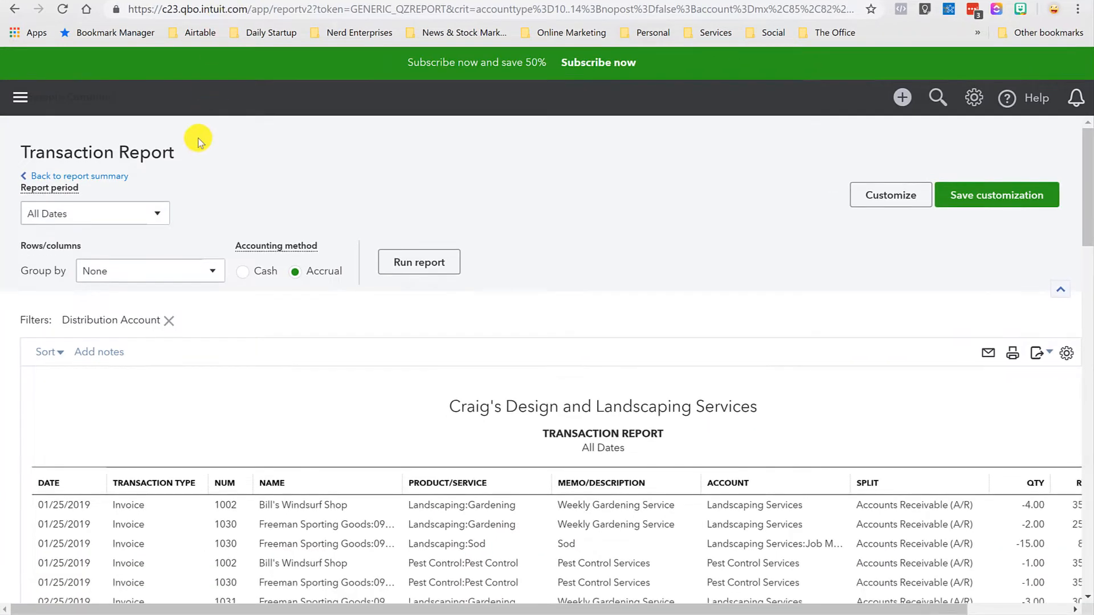
click(67, 174)
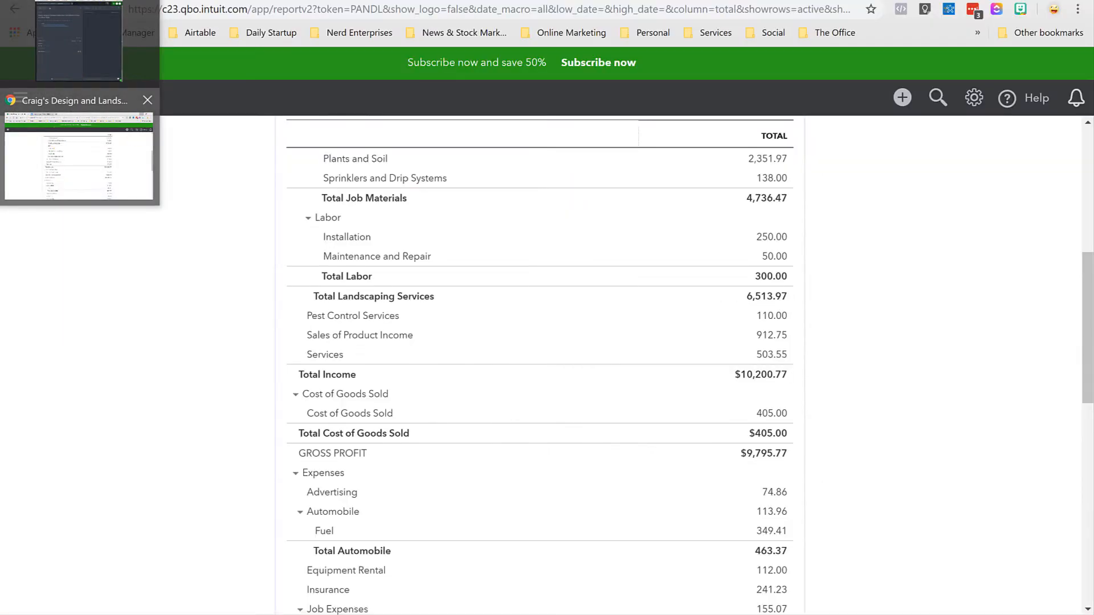
click(61, 127)
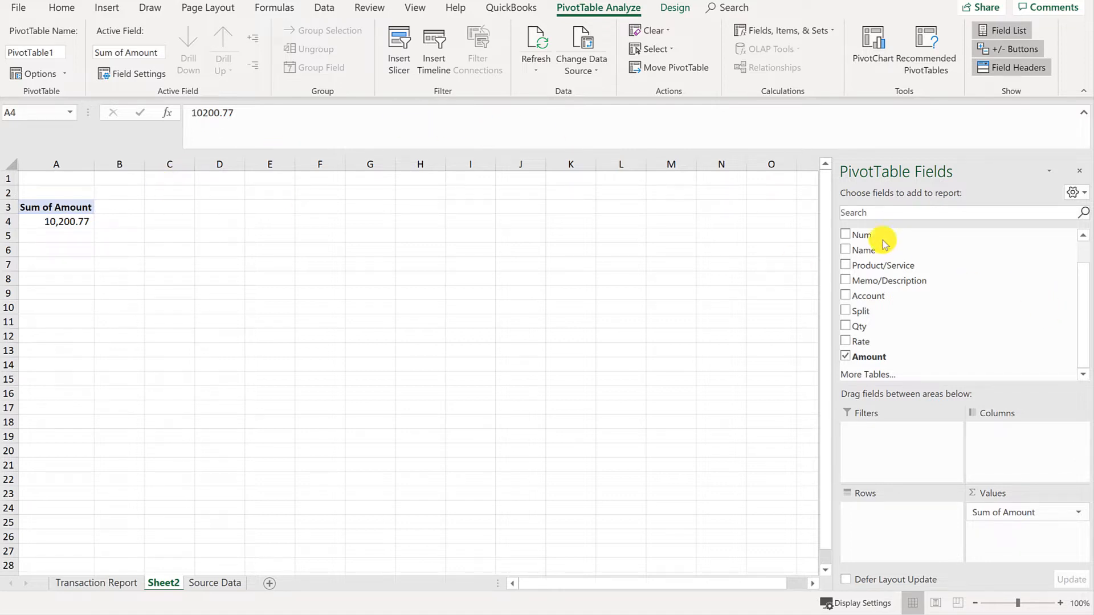
- Add the Name field to the PivotTable rows and review the sales amounts per customer
drag(855, 253, 872, 527)
click(336, 250)
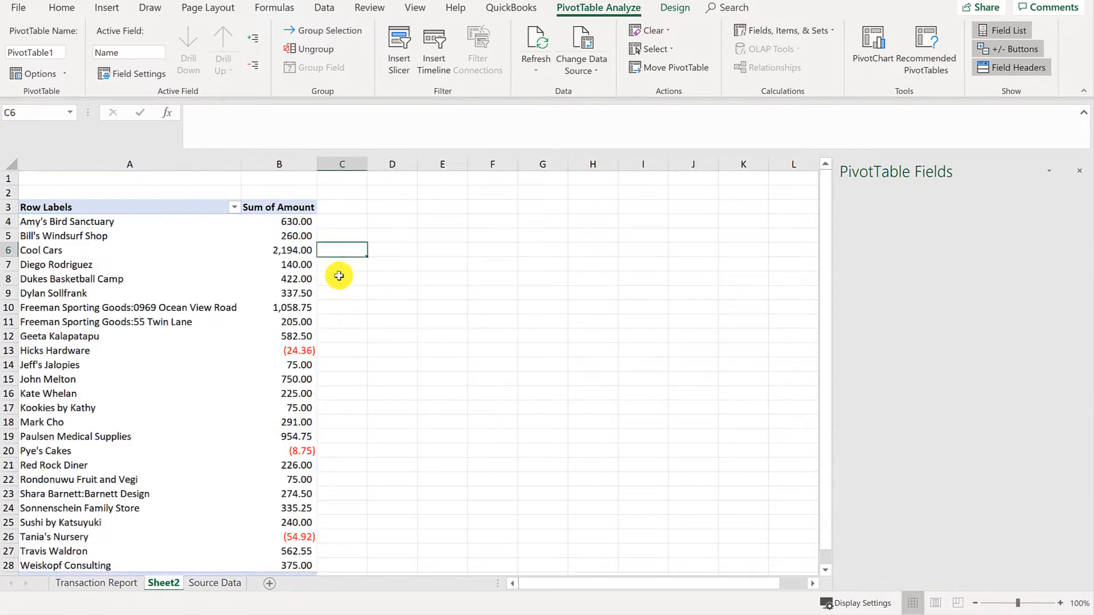
scroll(340, 296, down, 3)
scroll(339, 308, up, 3)
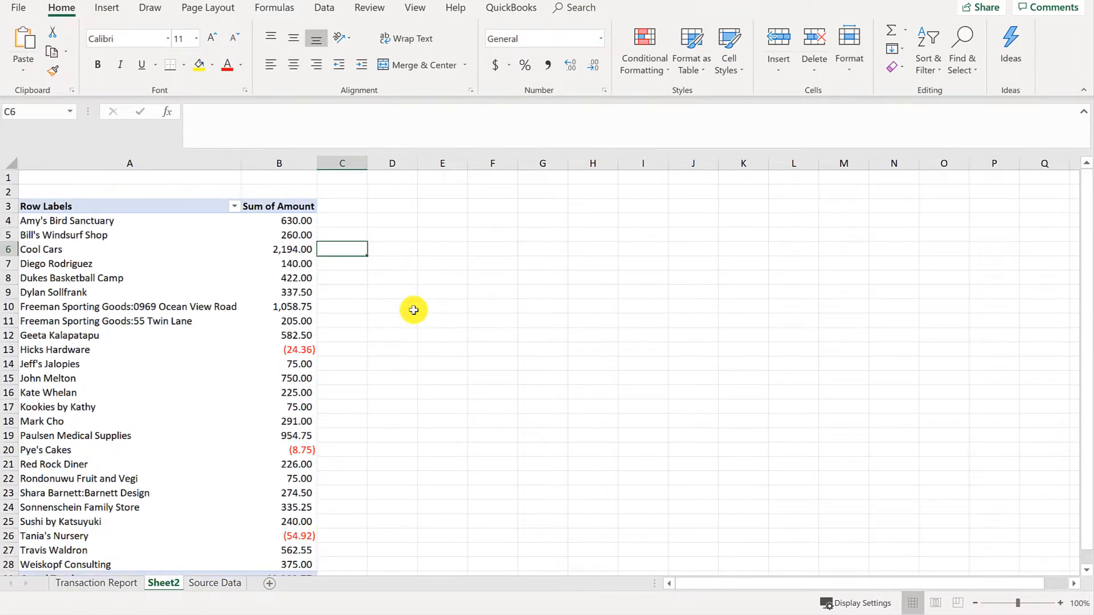
click(299, 221)
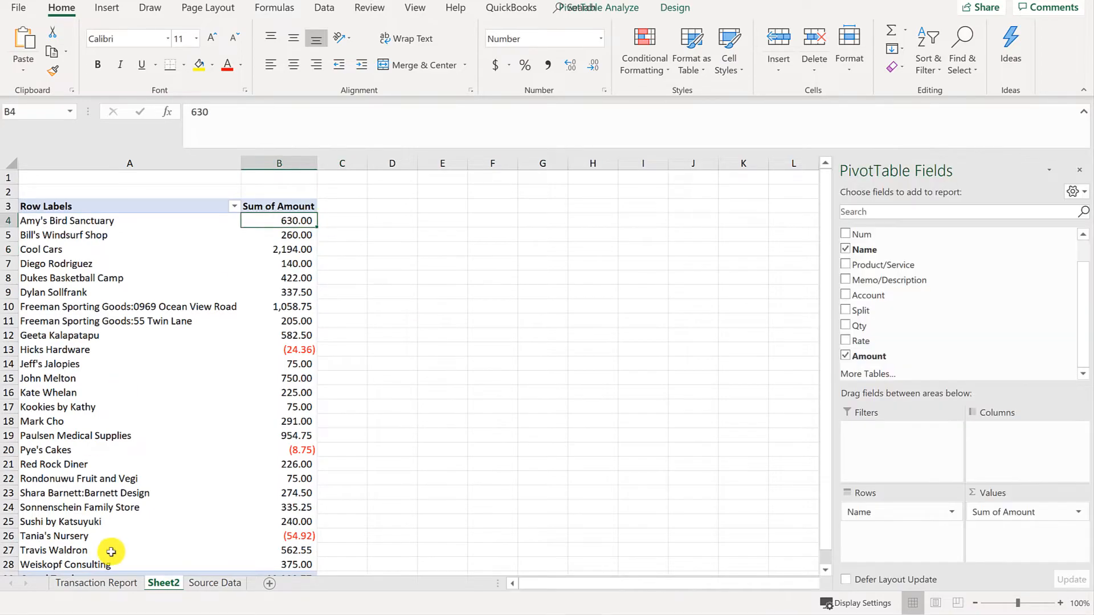
- Rename the Sheet2 worksheet as Pivot Report
double_click(163, 583)
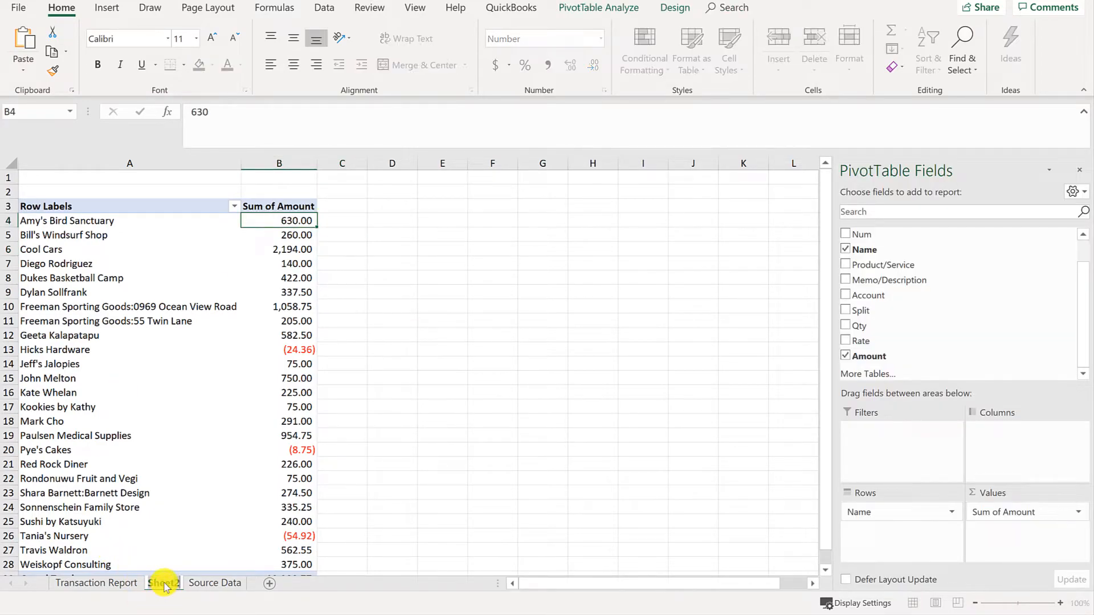
text(Pivot Repor)
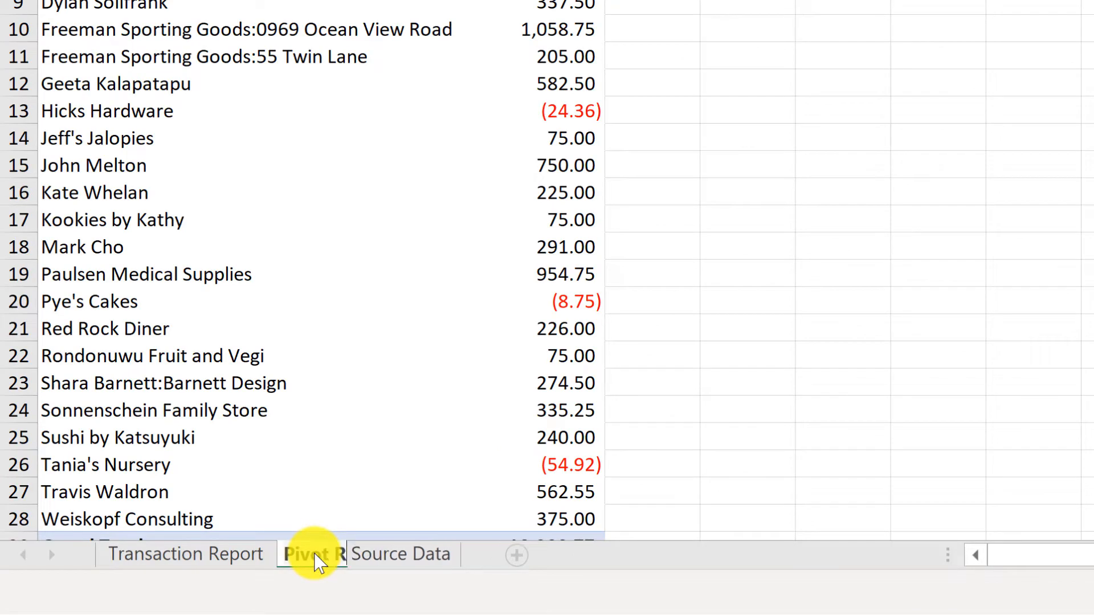
text(t)
key(Return)
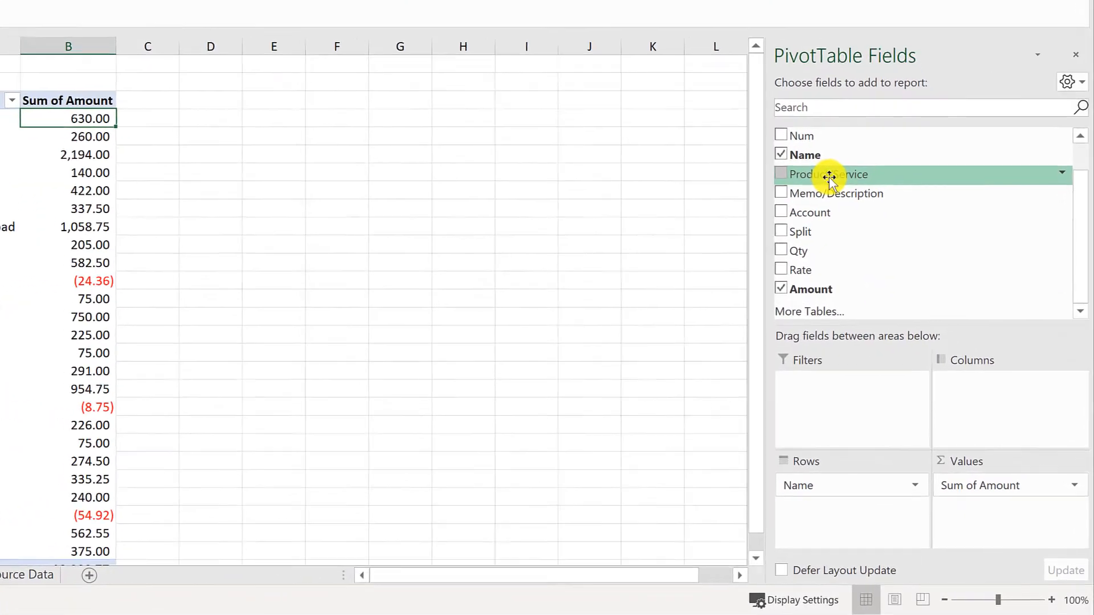
- Add the Product/Service field below Name in the PivotTable rows and review the items listed under each customer
drag(886, 272, 893, 520)
drag(834, 491, 832, 501)
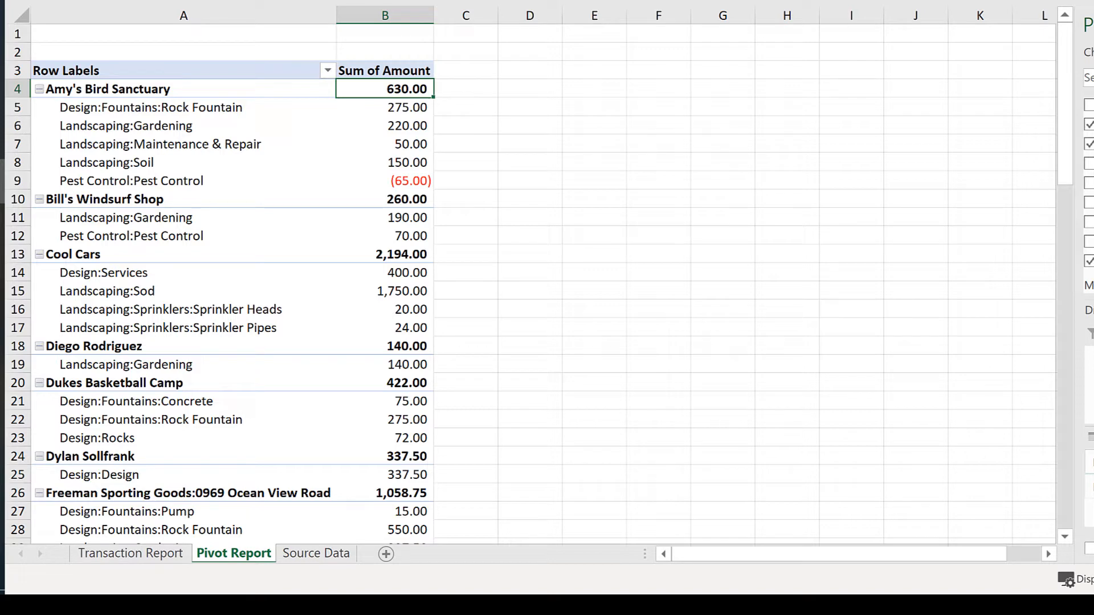
click(142, 108)
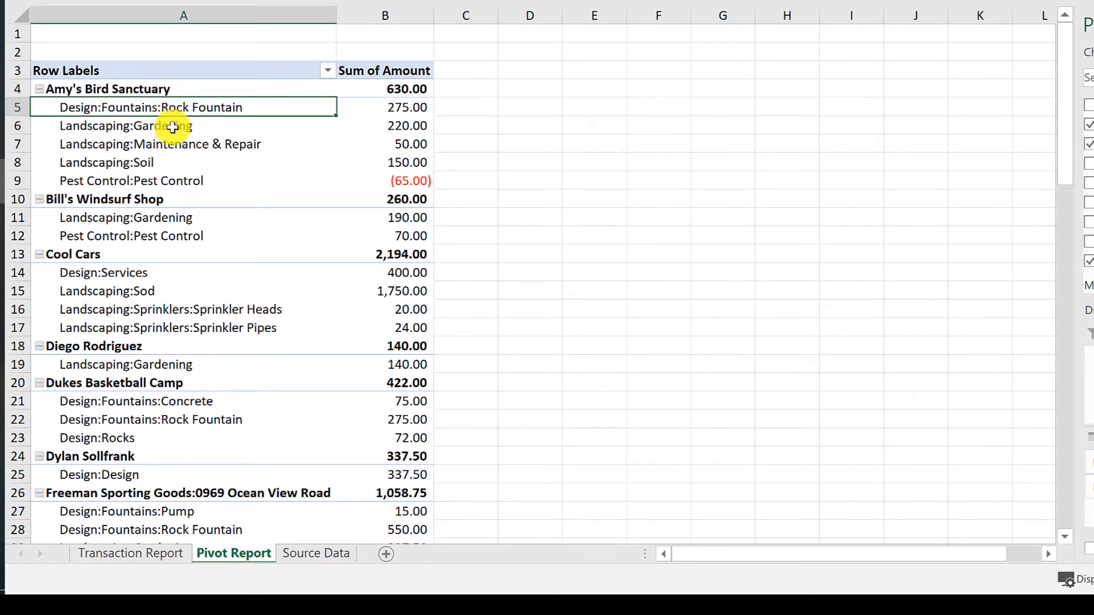
scroll(297, 513, down, 1)
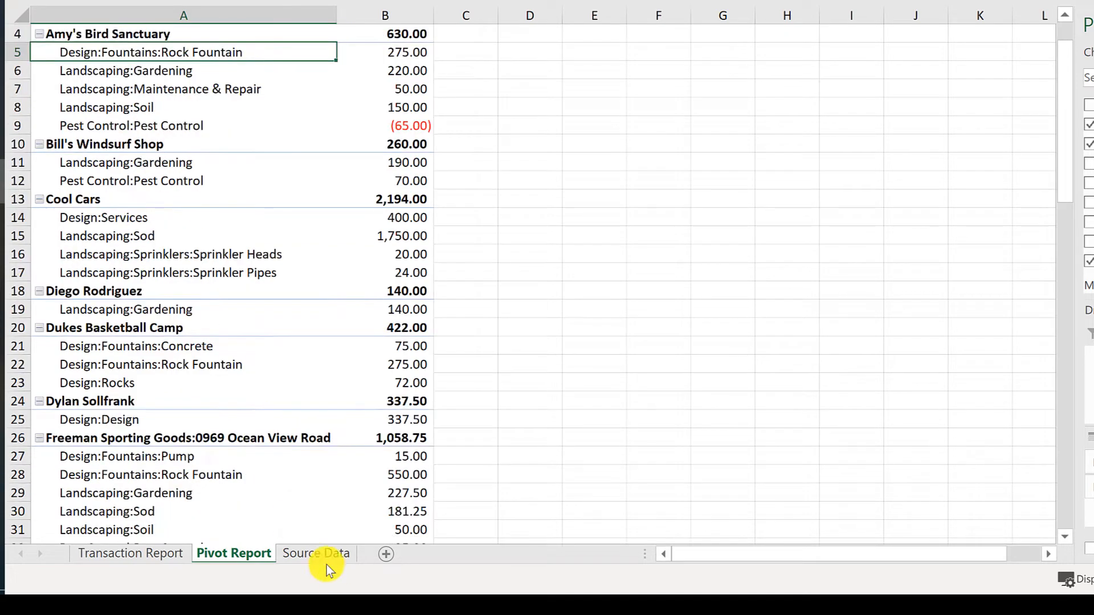
scroll(241, 355, up, 1)
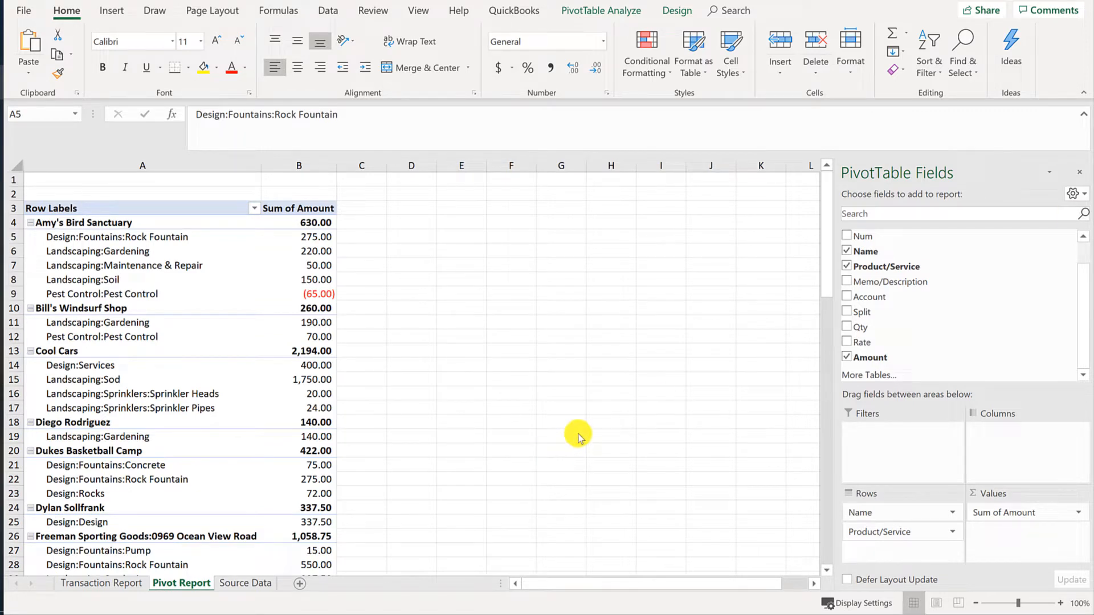
- Move Product/Service above Name in the PivotTable rows to group customers under each product
click(892, 533)
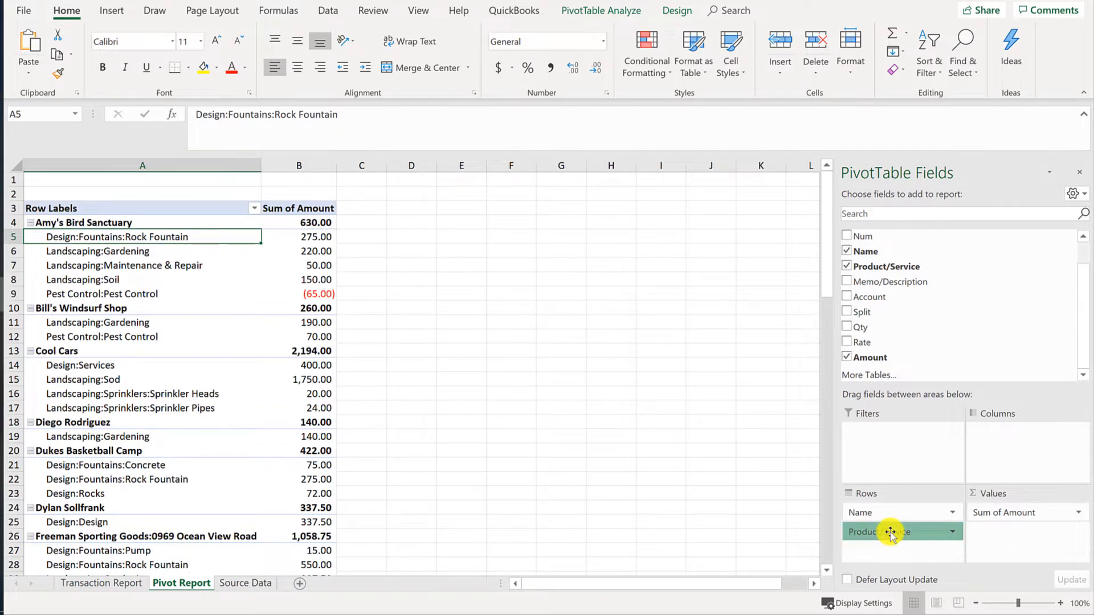
drag(890, 532, 888, 506)
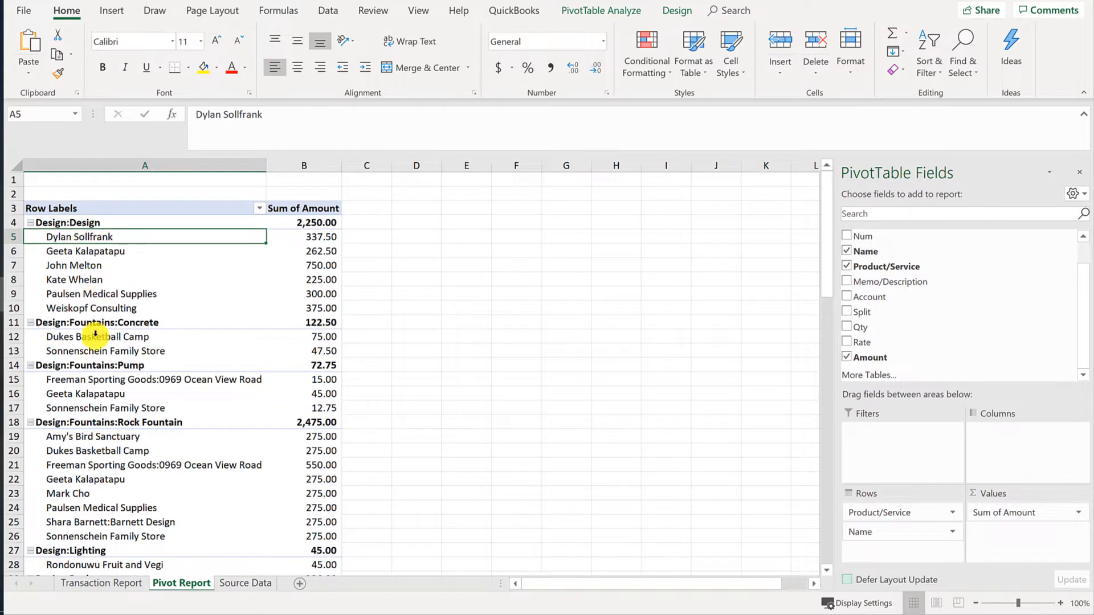
- Examine the customers under each product or service, down to the blank product group and the Grand Total
click(85, 380)
scroll(91, 405, down, 3)
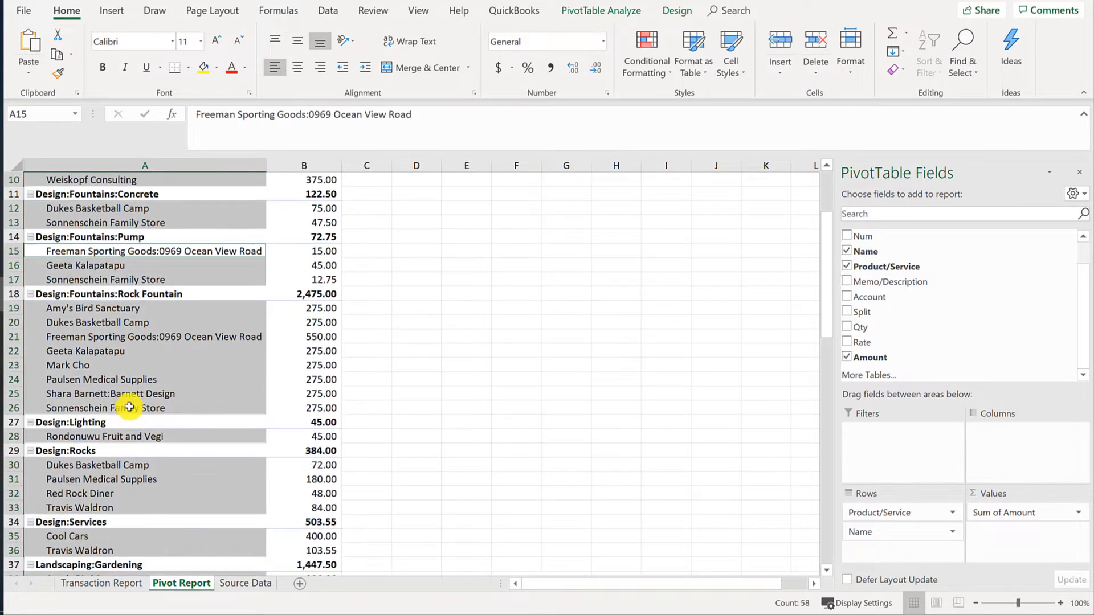
click(128, 379)
scroll(127, 384, down, 3)
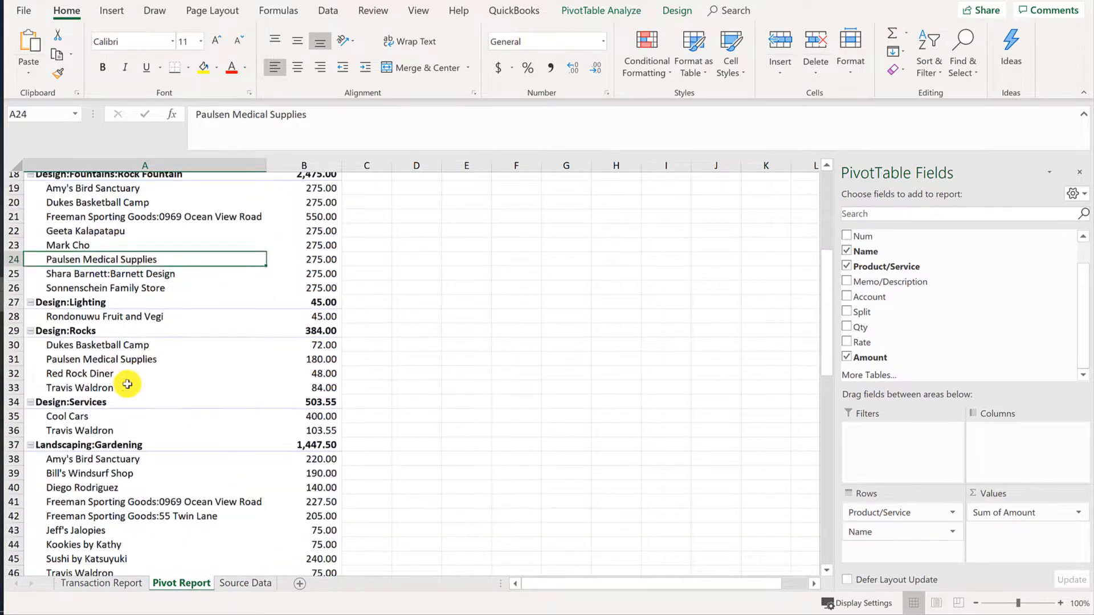
click(150, 353)
scroll(141, 386, down, 2)
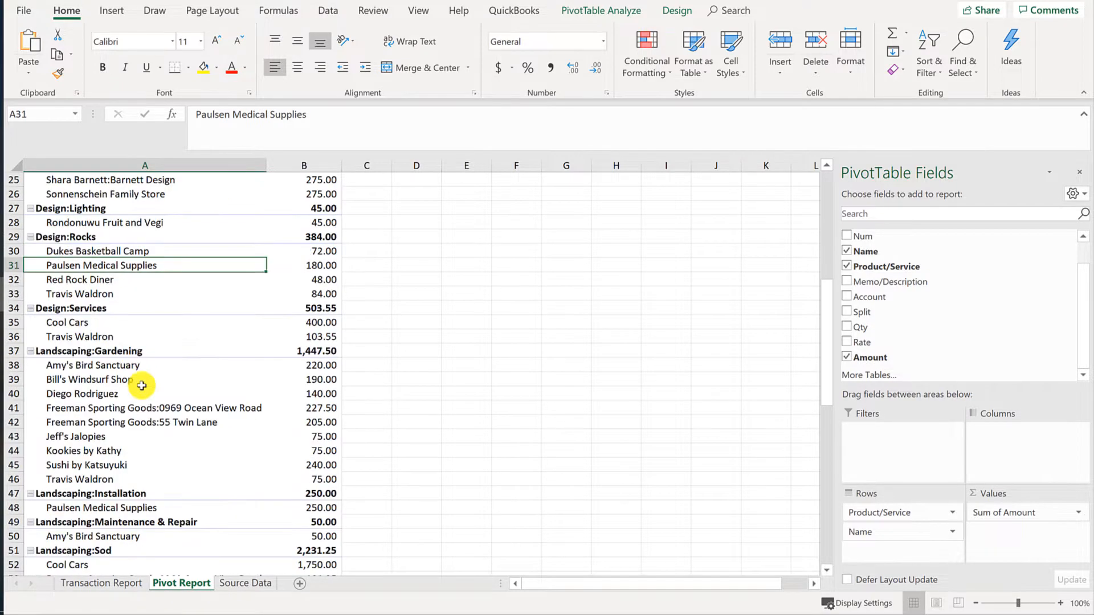
scroll(142, 386, down, 10)
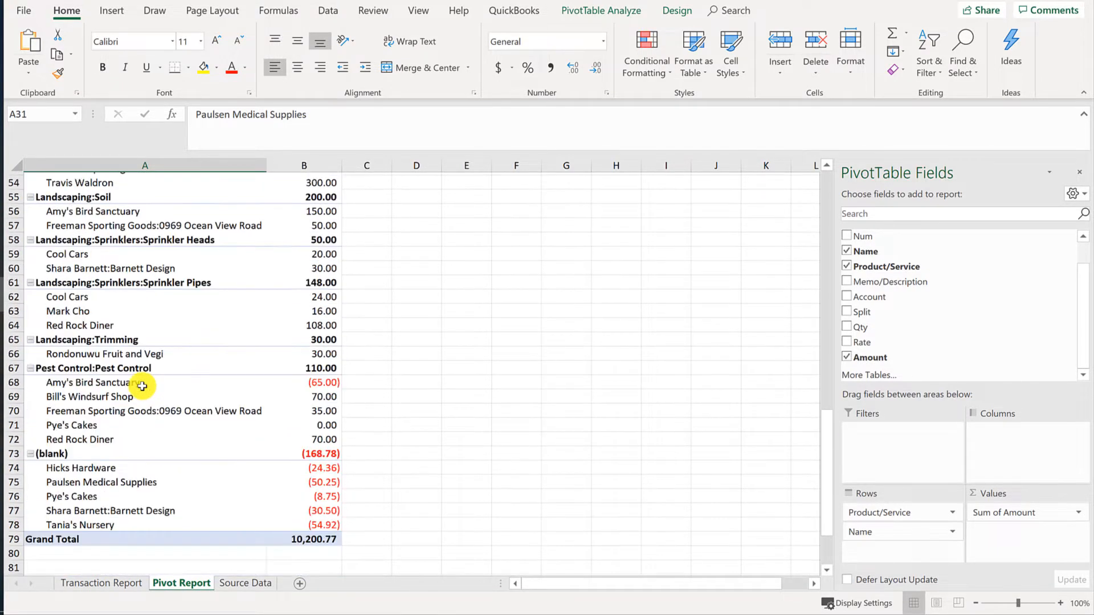
scroll(142, 387, down, 3)
click(291, 393)
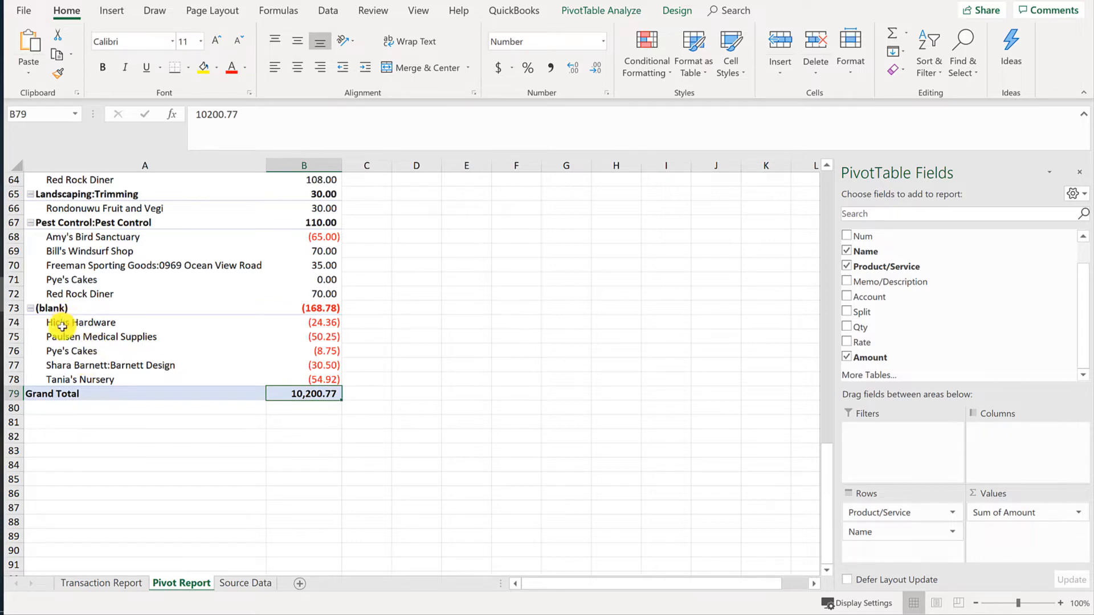
click(62, 322)
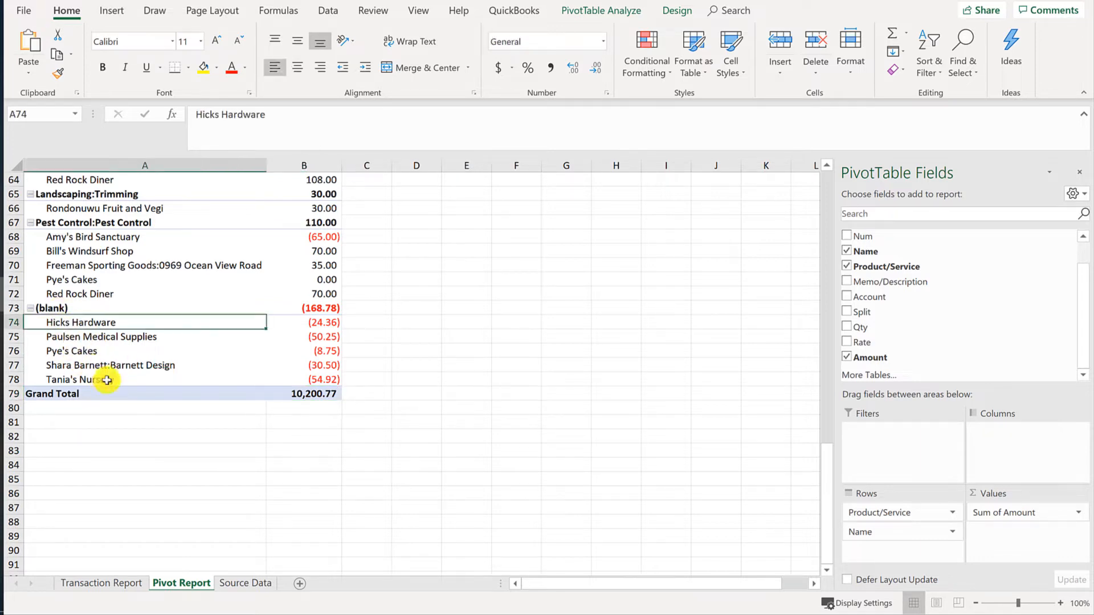
scroll(131, 360, up, 8)
scroll(164, 350, up, 13)
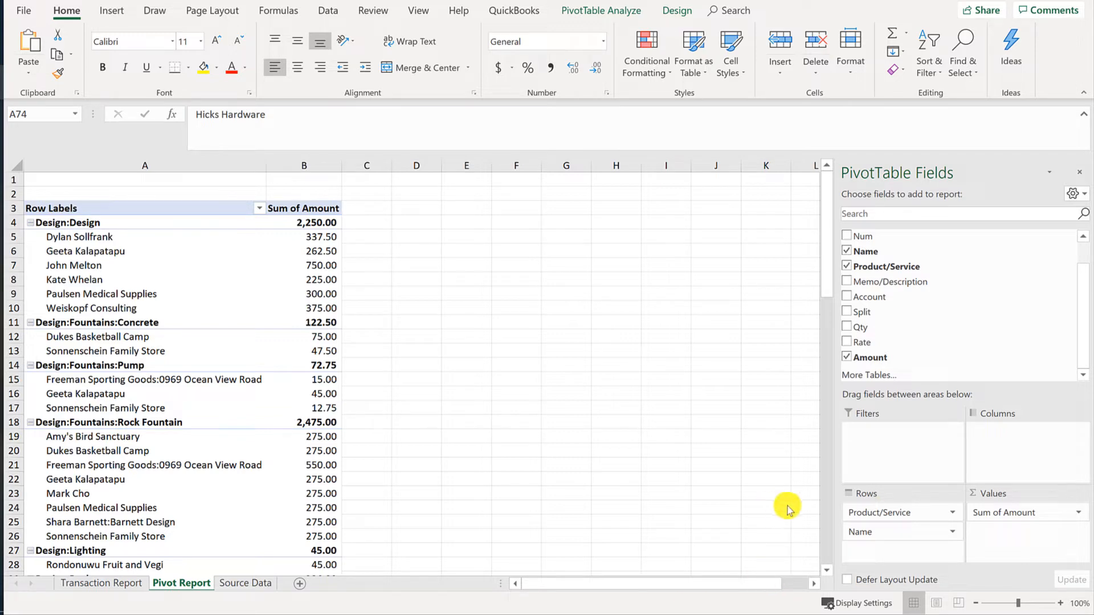
- Move Name back above Product/Service in the PivotTable rows
drag(888, 535, 882, 505)
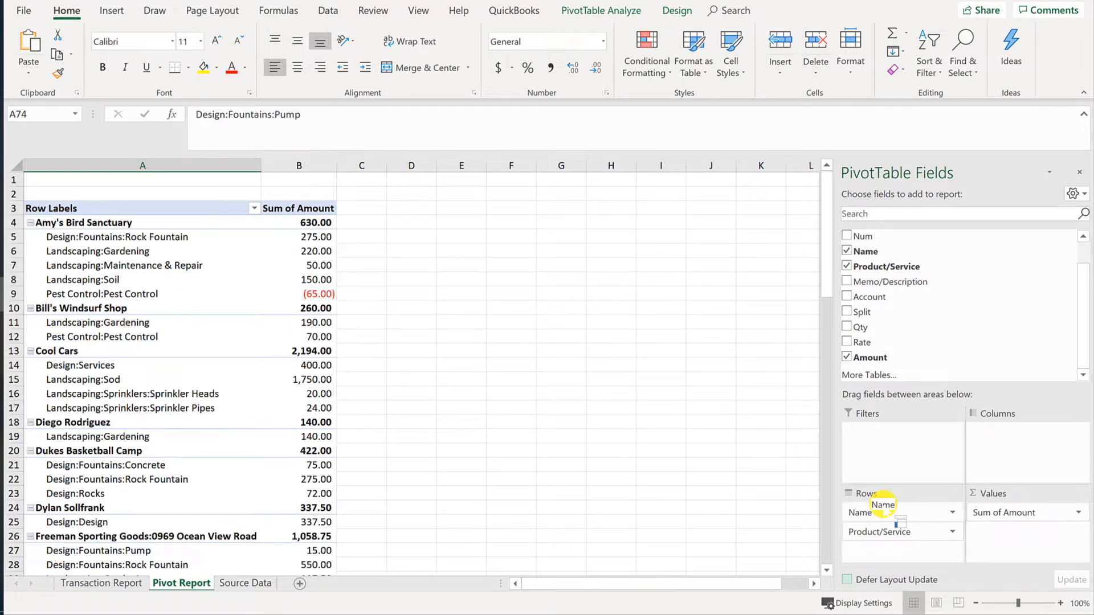
- On the Source Data sheet, select all values in the Date column from A2 down to the last row
click(233, 585)
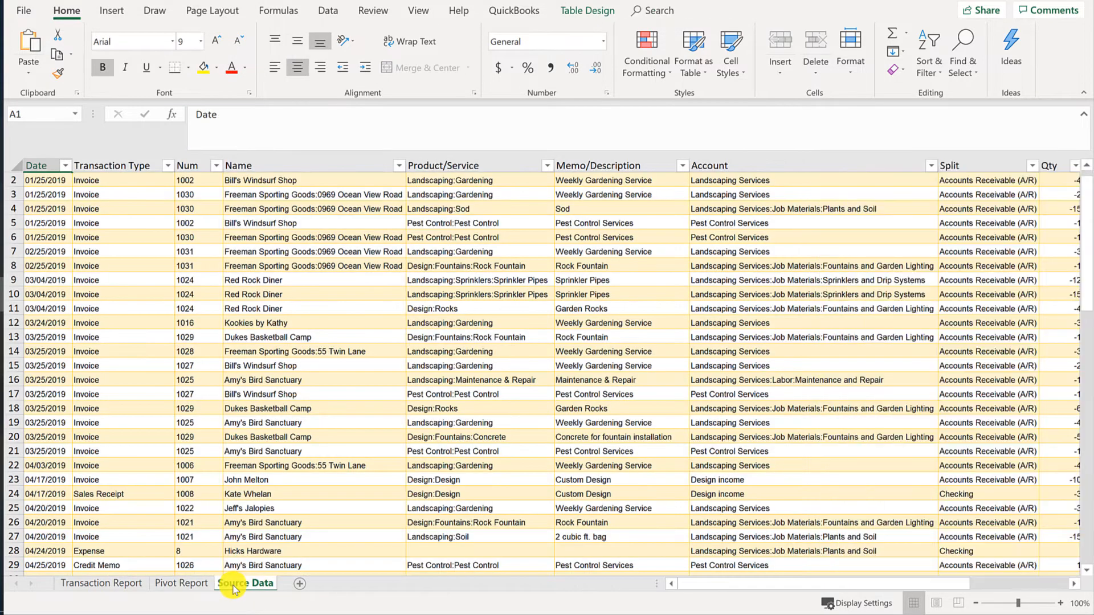
click(37, 279)
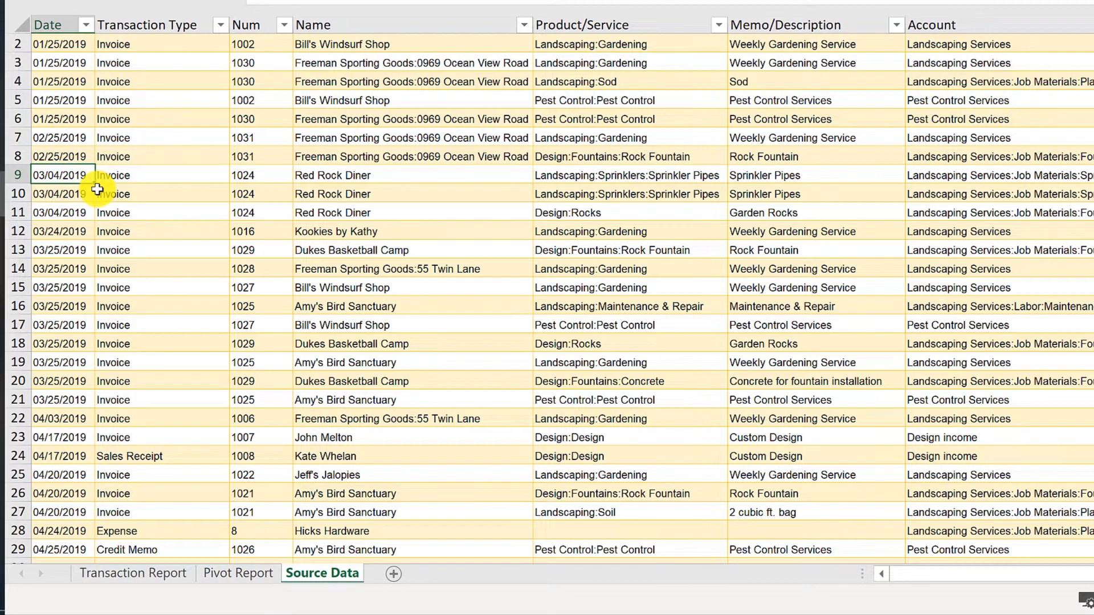
key(ctrl+Home)
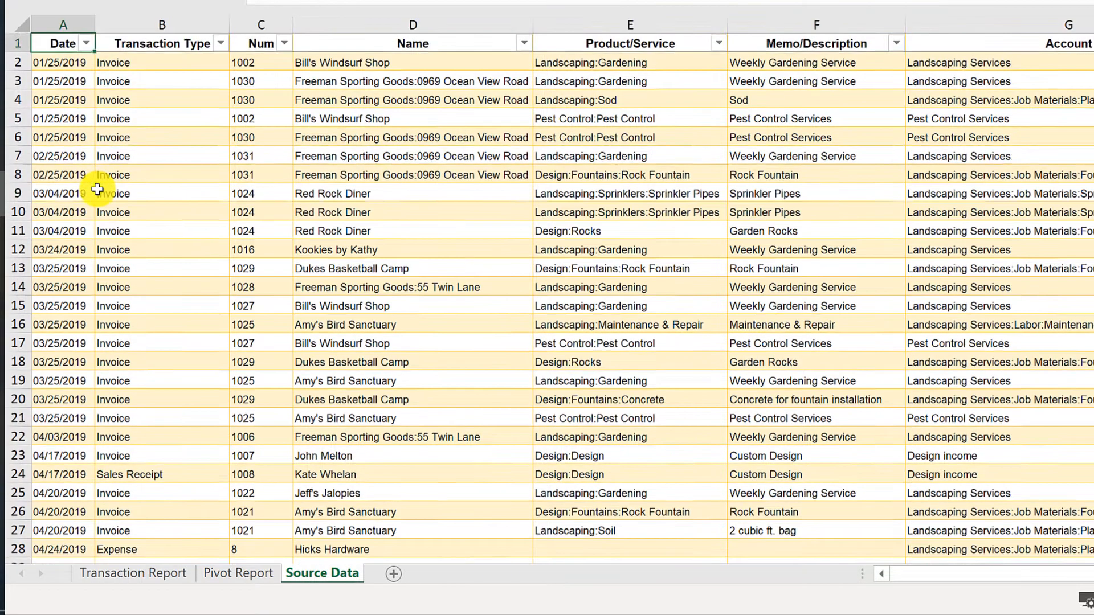
key(Down)
key(ctrl+shift+Down)
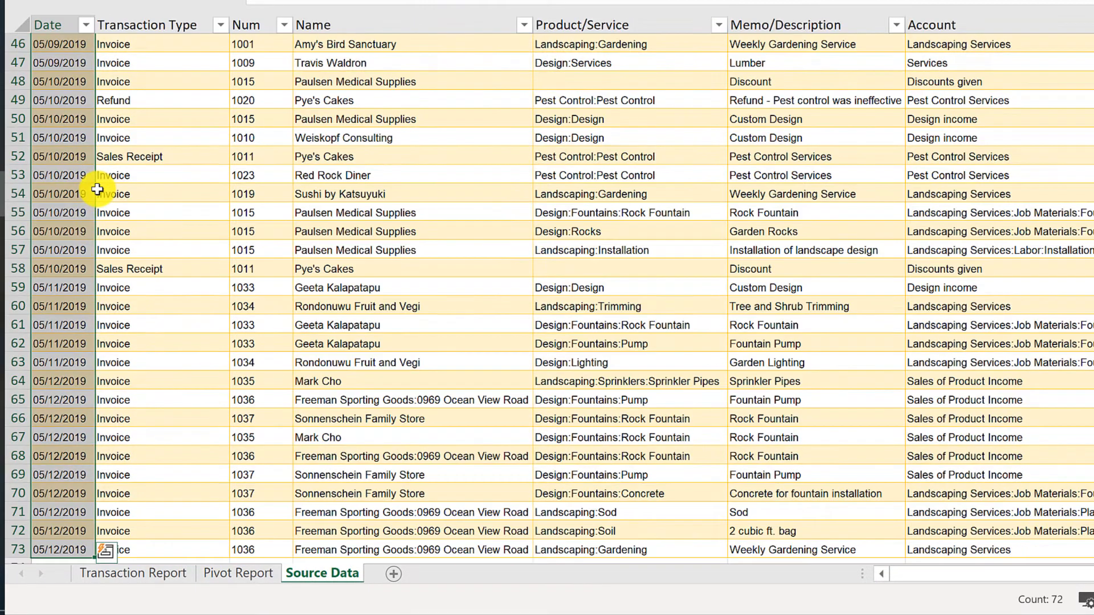
key(ctrl+Home)
key(Down)
key(ctrl+shift+Down)
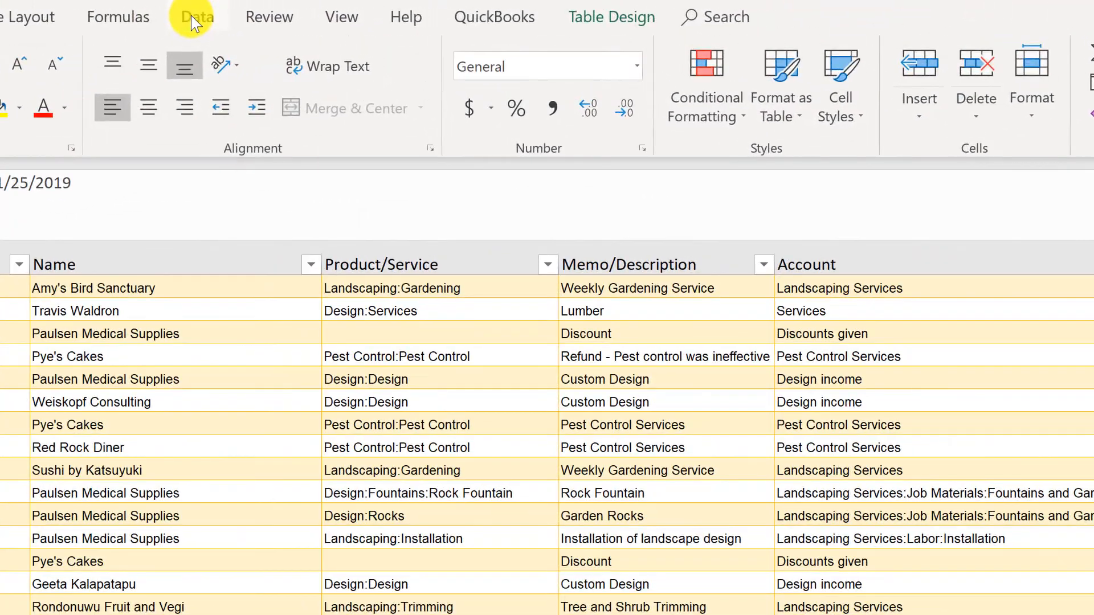
- Start Text to Columns on the selected dates as Fixed width and place a break line right after the year
click(328, 10)
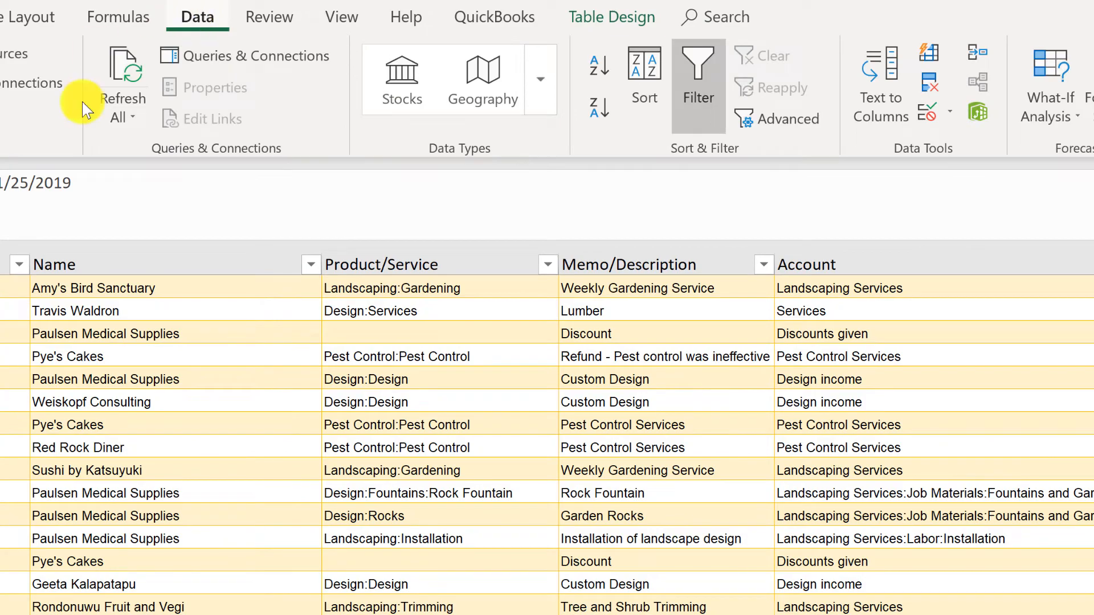
click(888, 103)
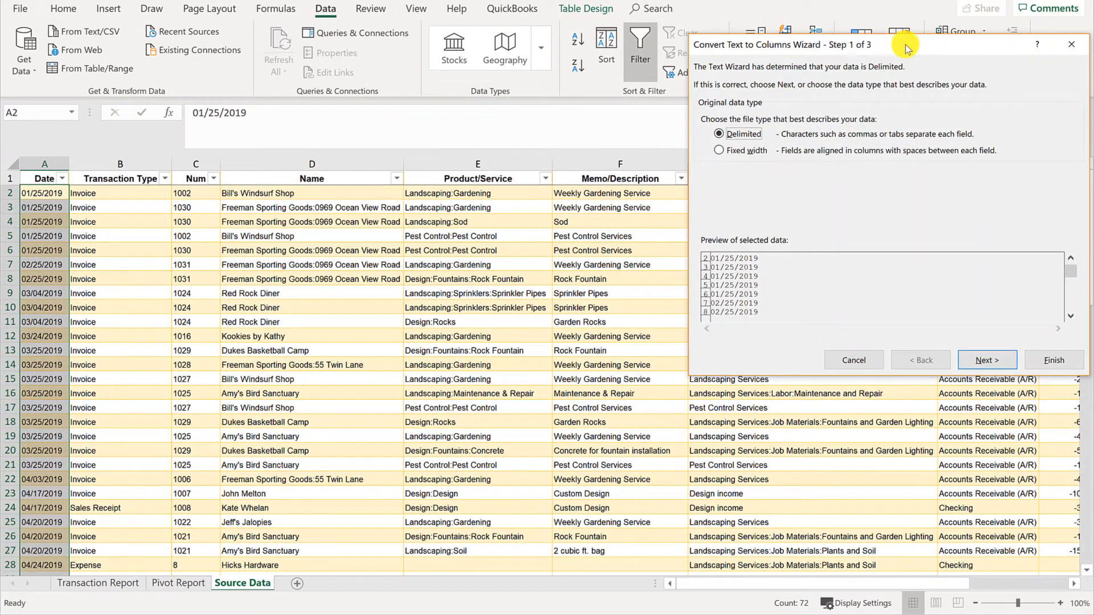
drag(906, 47, 670, 68)
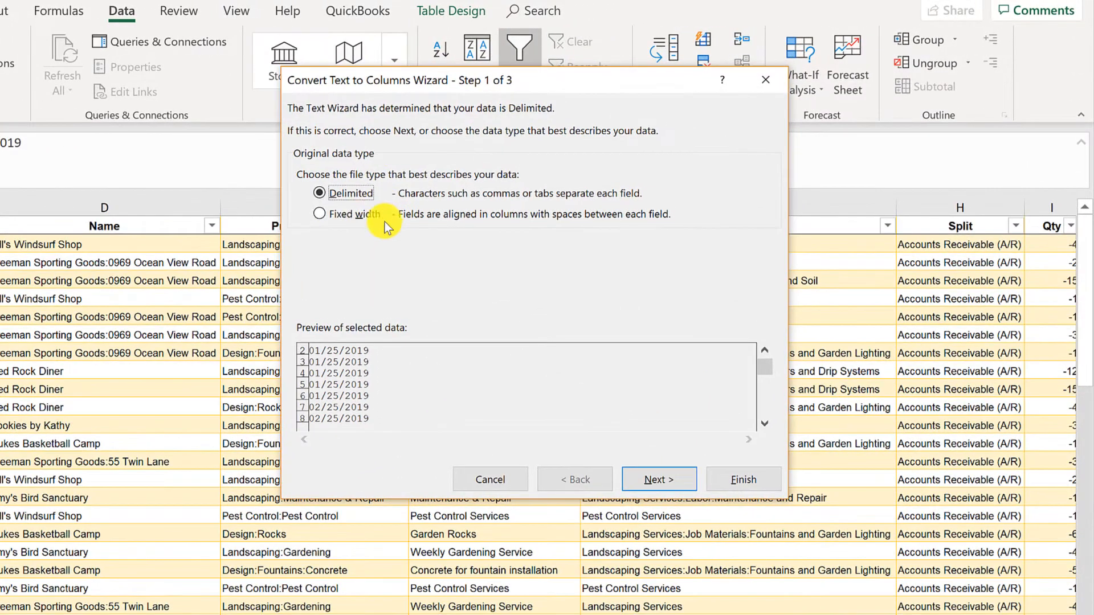
click(484, 172)
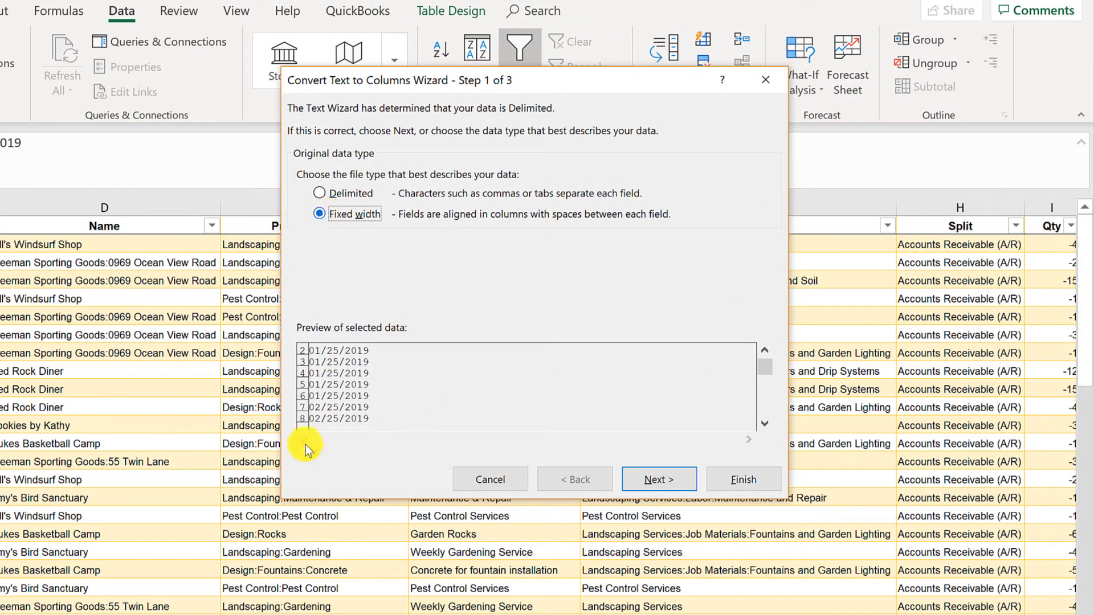
click(641, 477)
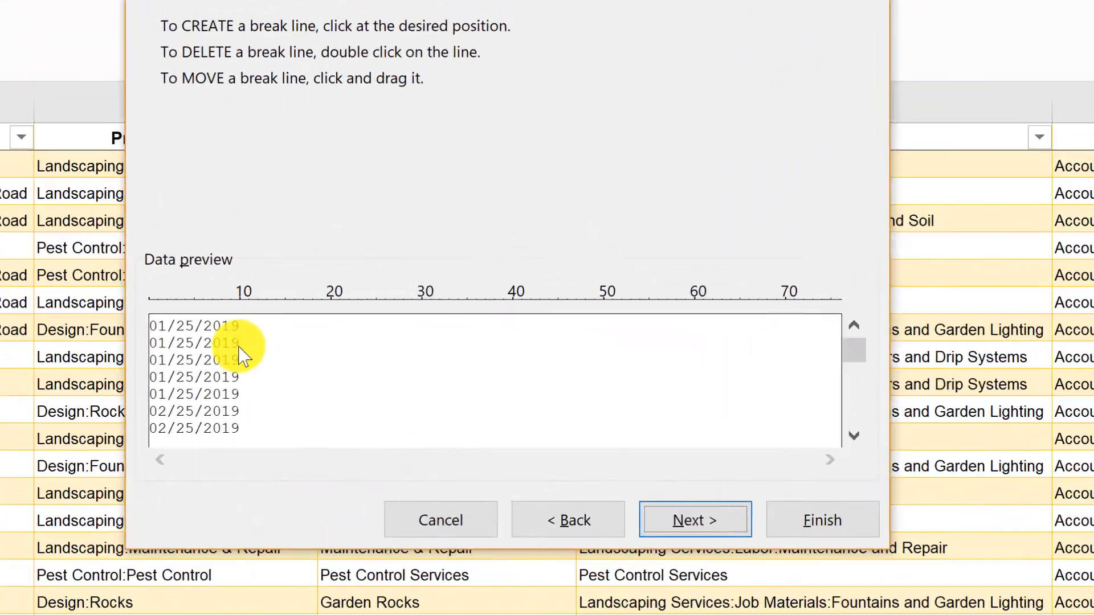
click(241, 354)
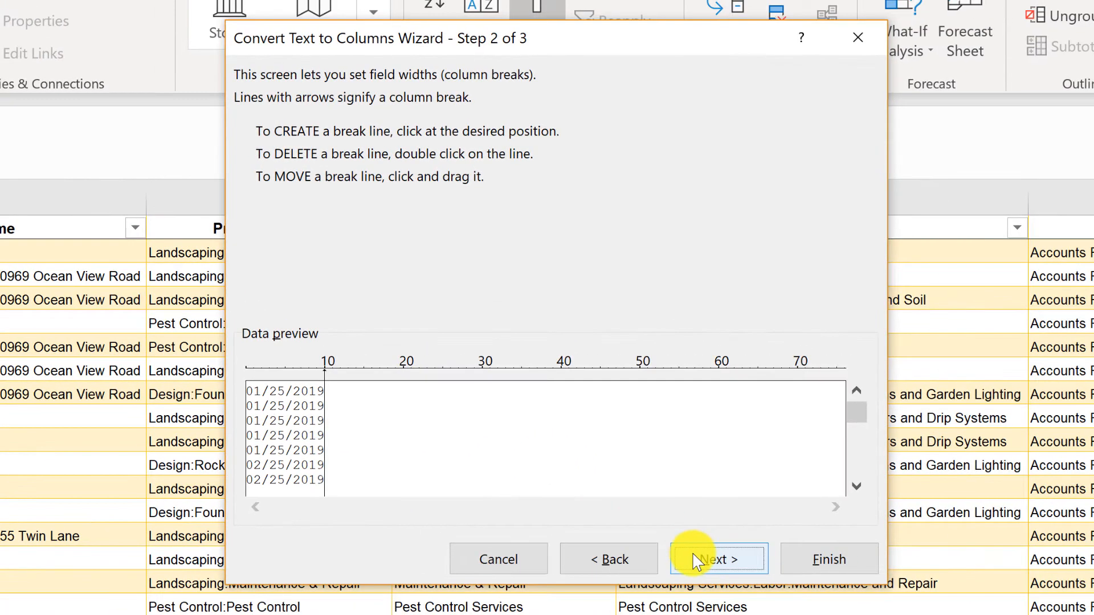
- Set the blank second column to be skipped, keep the dates as General, and complete the conversion at $A$2
click(723, 552)
click(404, 444)
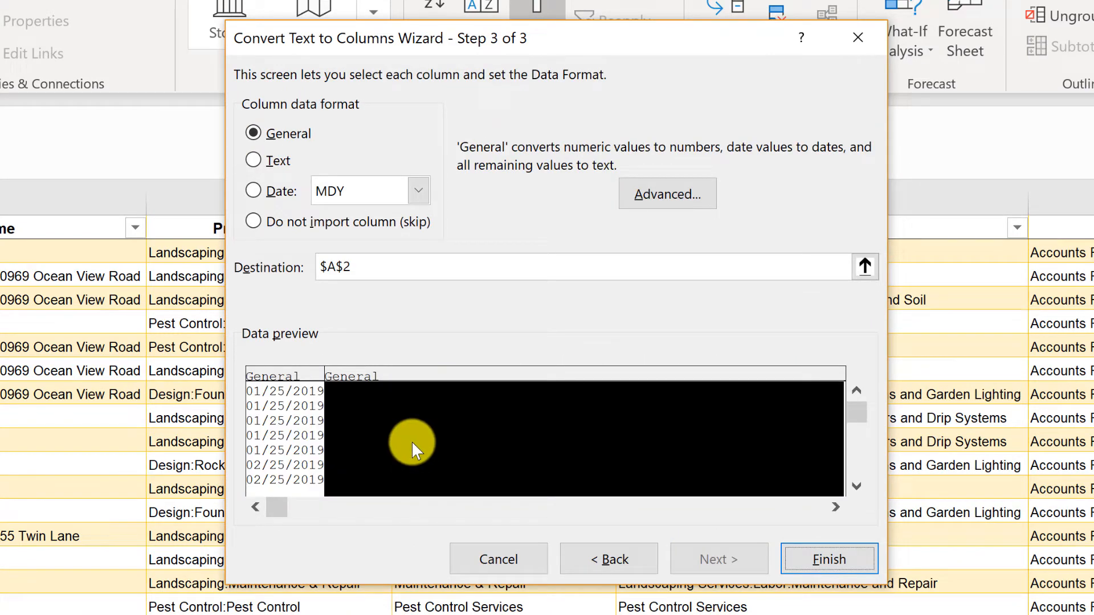
click(254, 222)
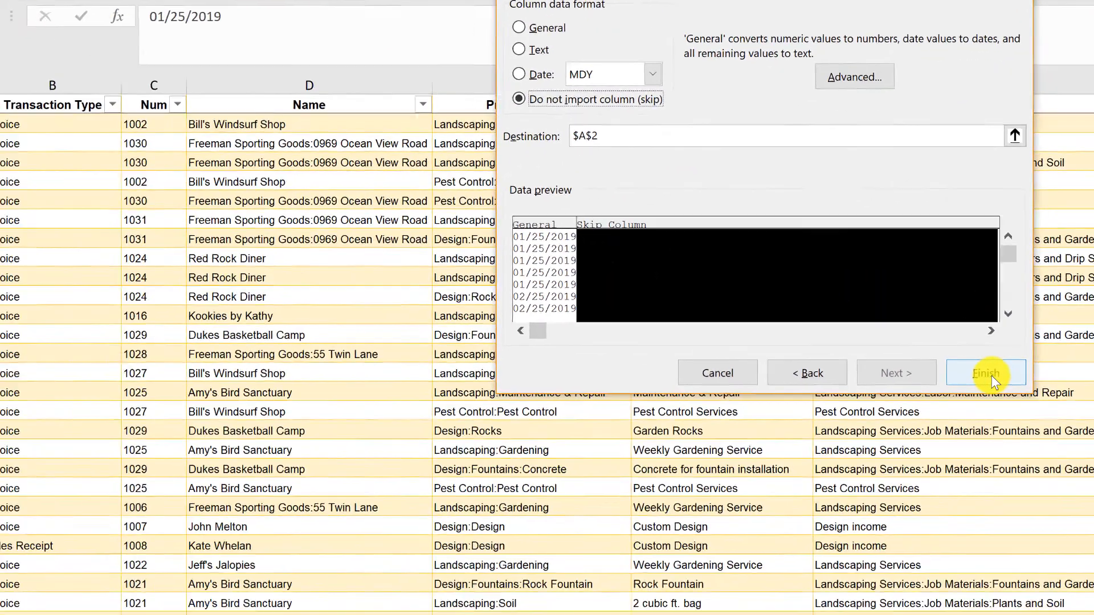
click(829, 559)
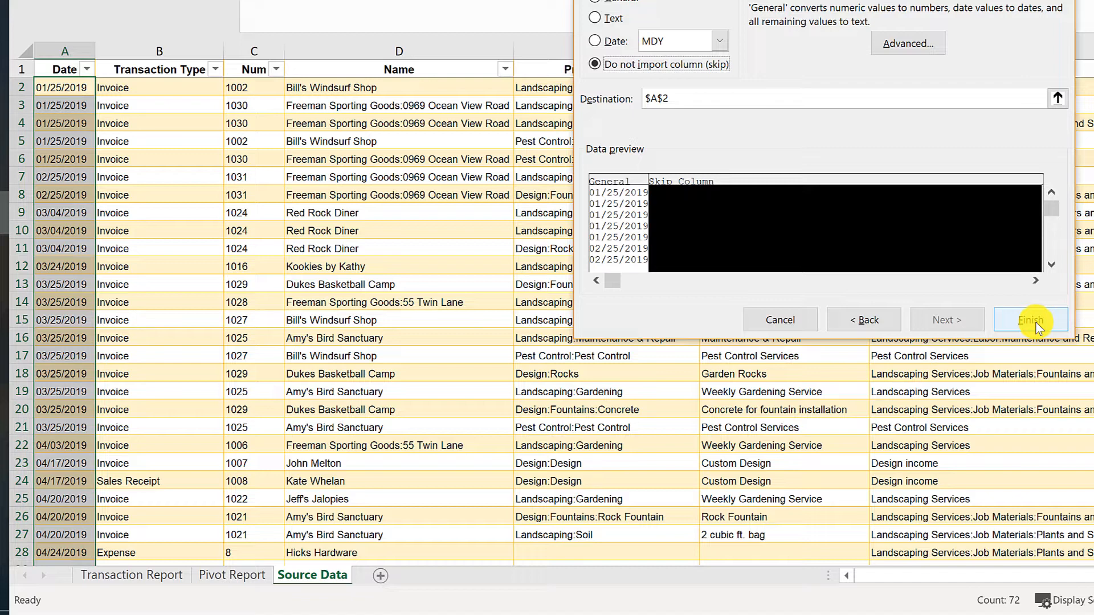
click(1034, 322)
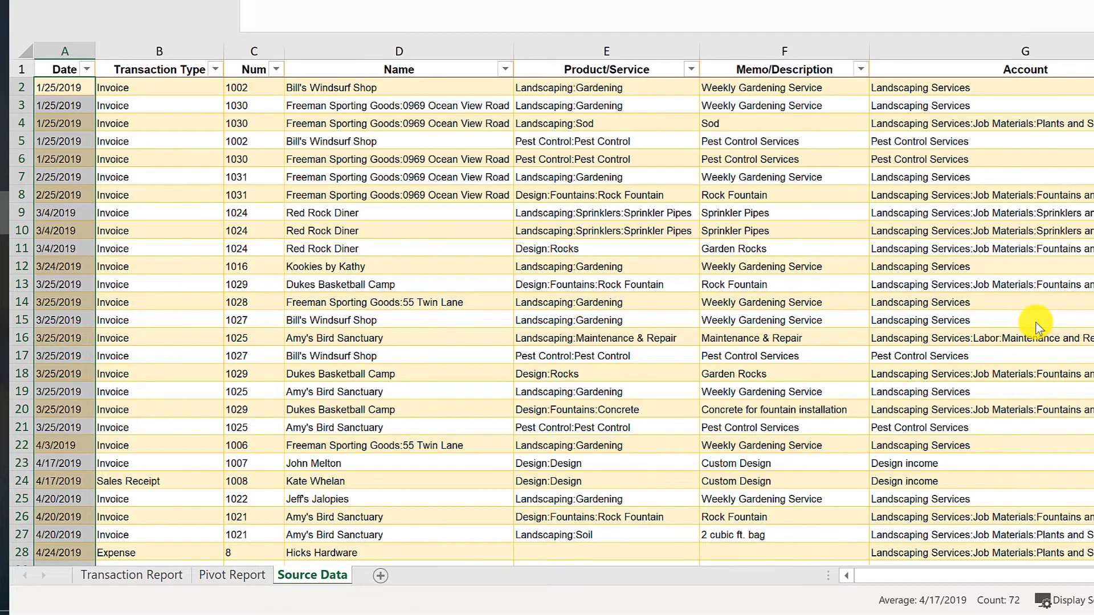
- Format all values in the Date column from A2 down to the last row with the 03/14/12 date type
click(57, 211)
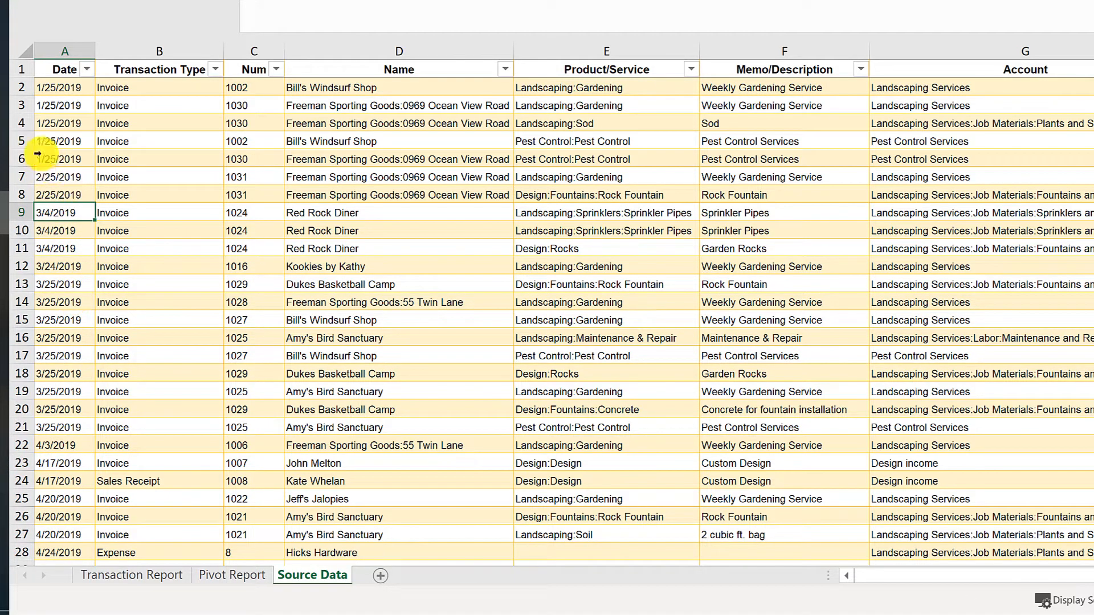
key(ctrl+Up)
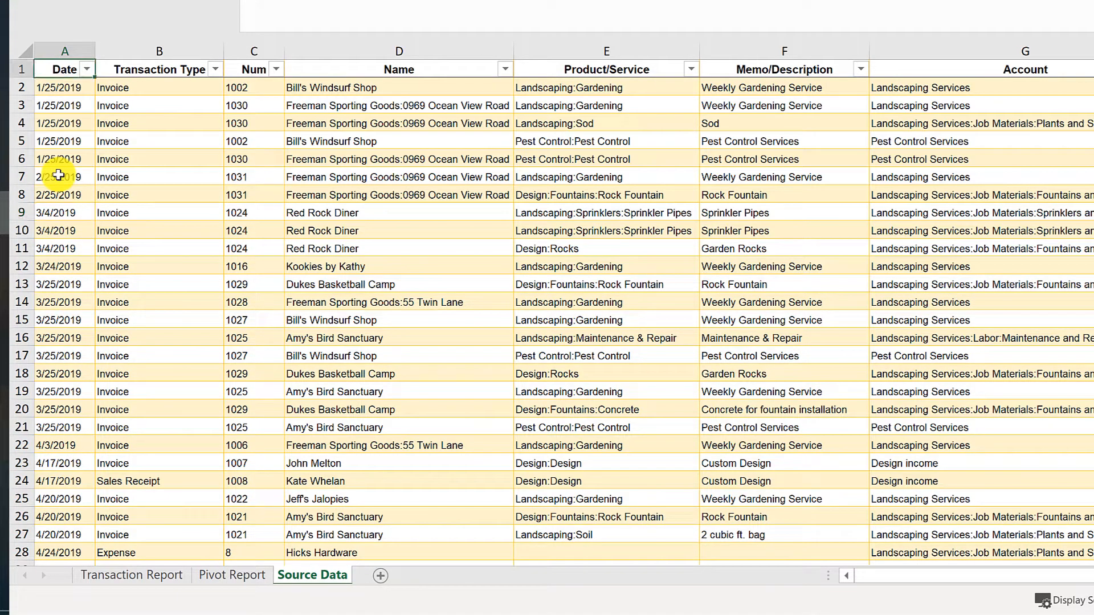
key(Down)
key(ctrl+shift+Down)
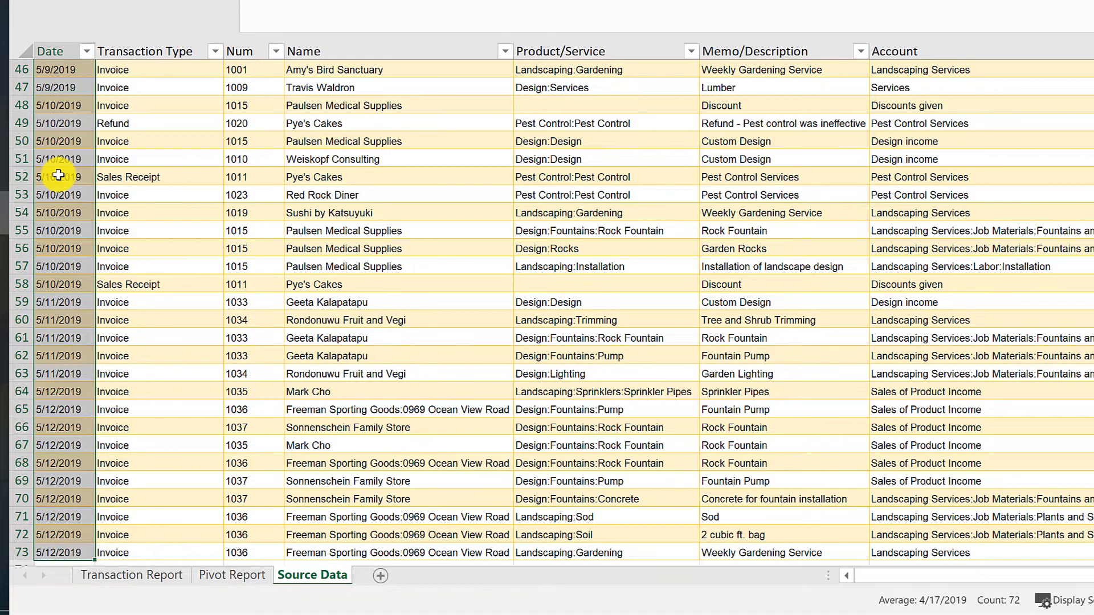
key(ctrl+1)
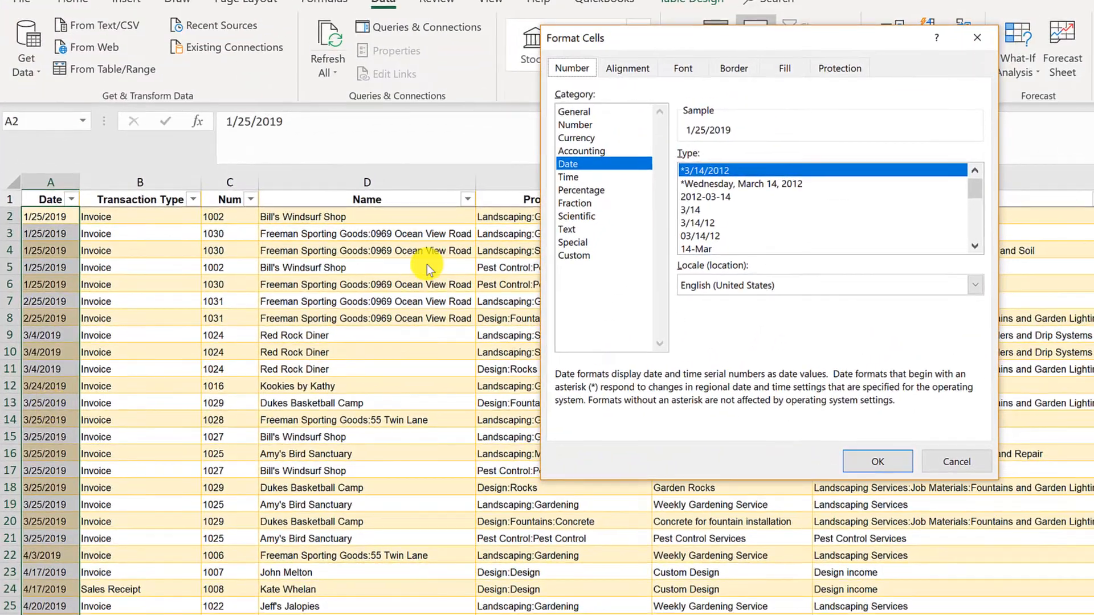
click(694, 224)
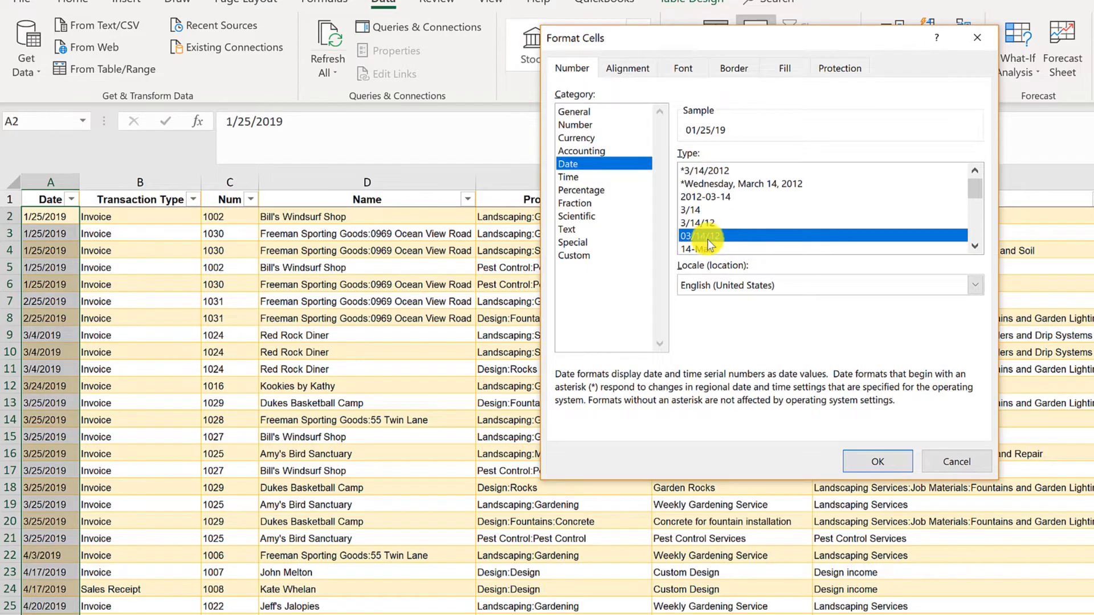
click(872, 465)
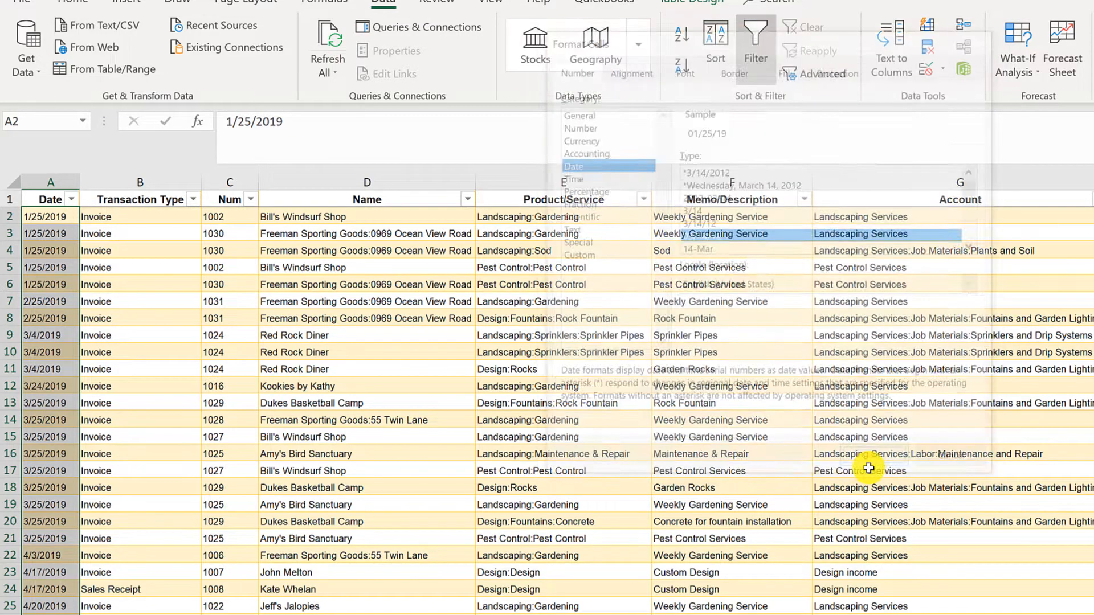
click(32, 246)
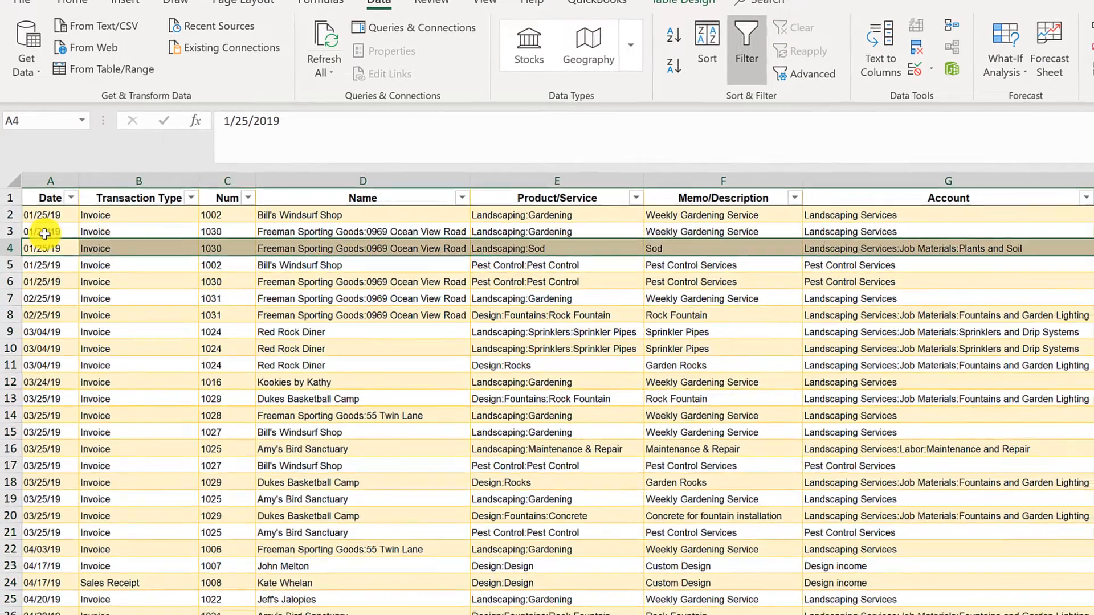
click(43, 234)
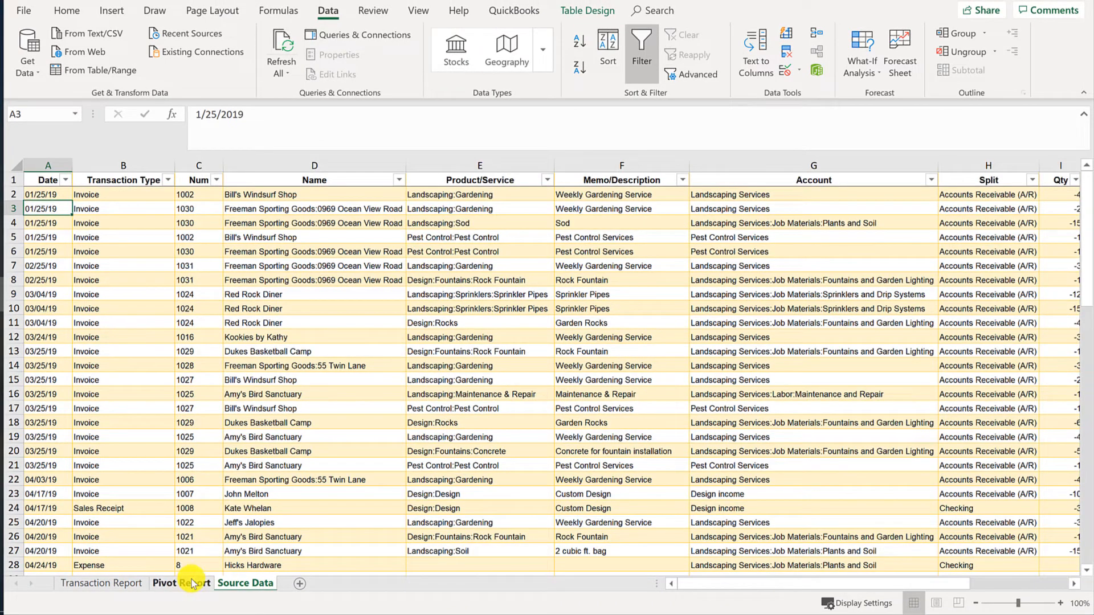
- Refresh the PivotTable on the Pivot Report sheet so it picks up the converted dates
click(192, 583)
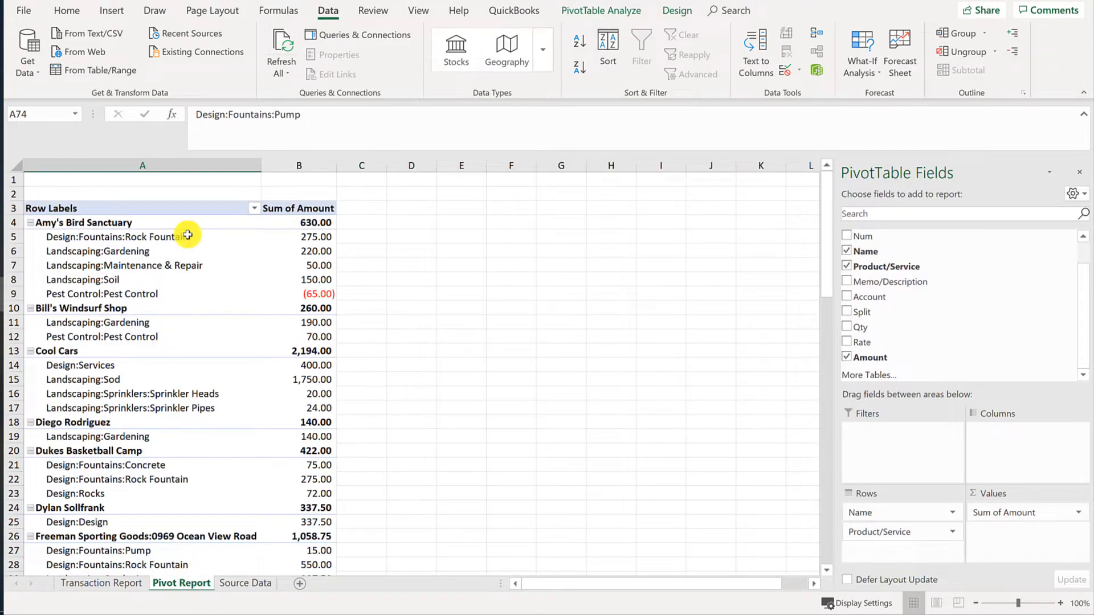
click(228, 248)
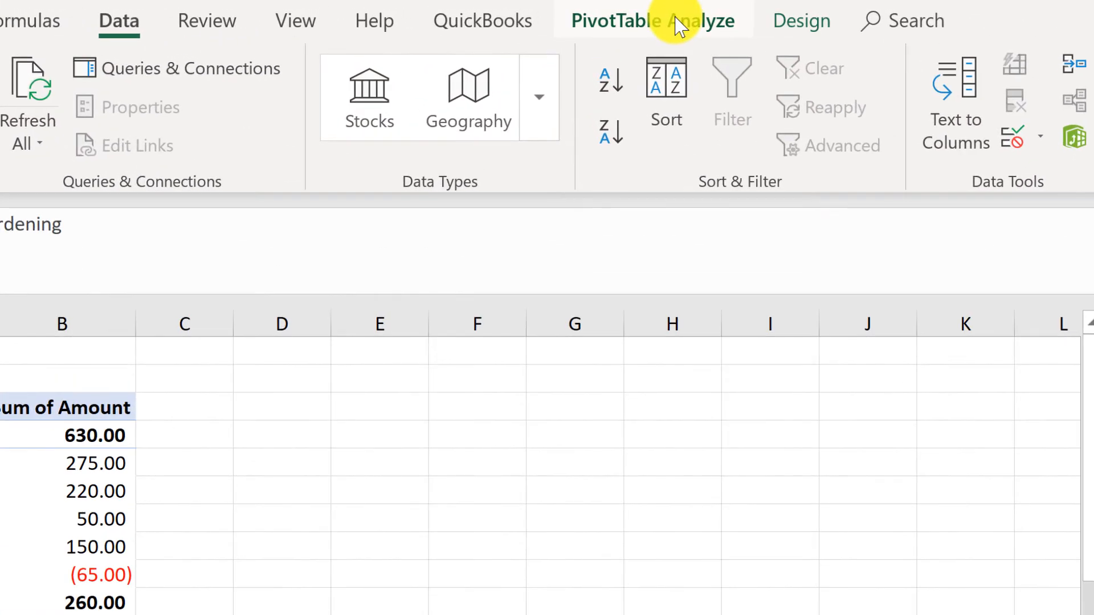
click(677, 25)
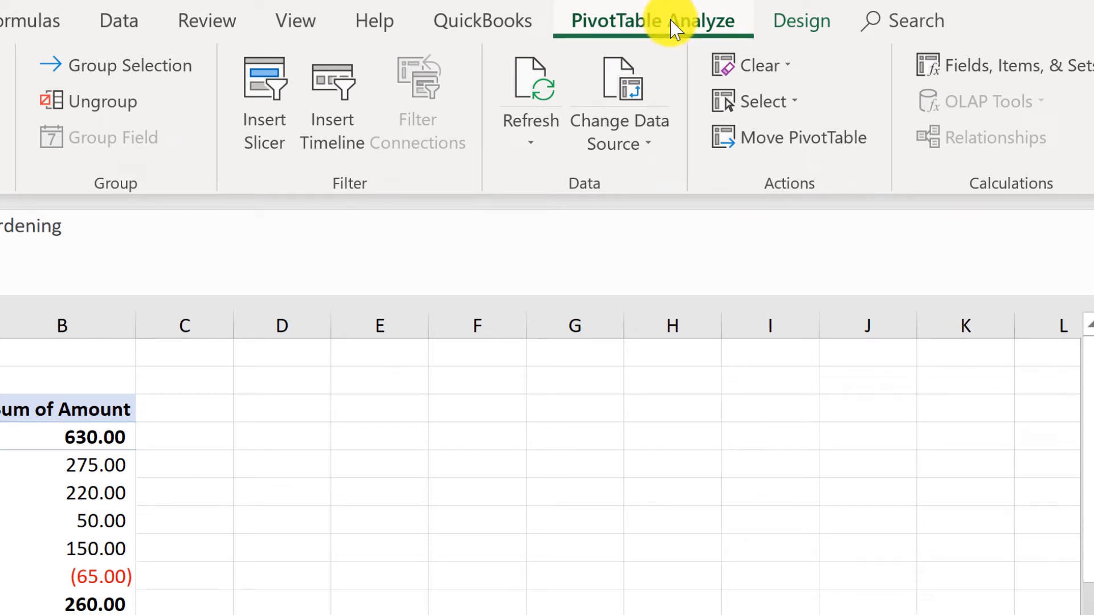
click(542, 97)
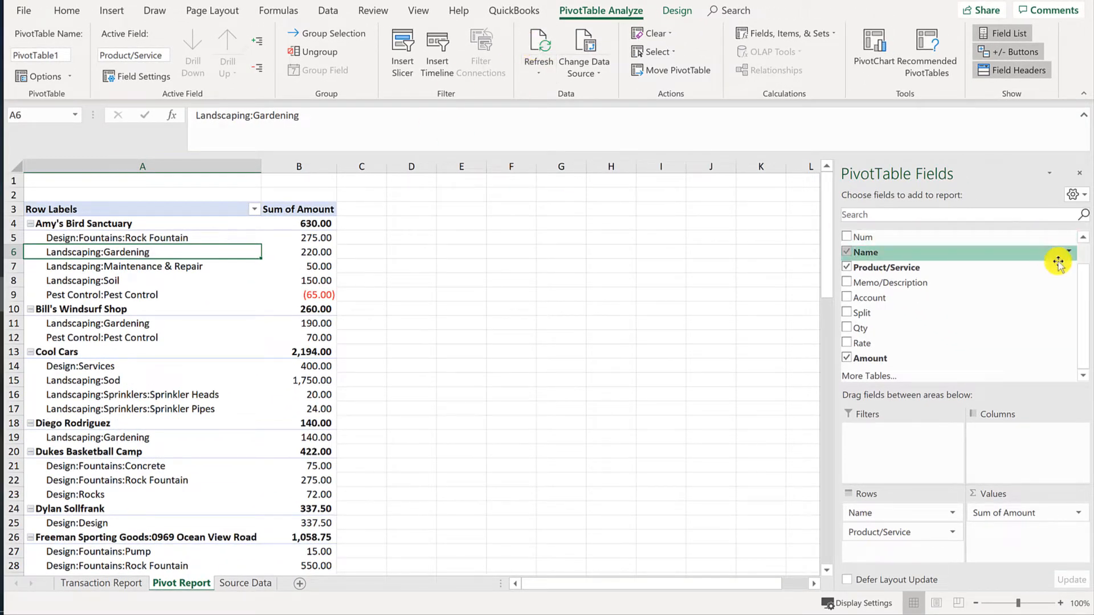
- Add the Date field to the PivotTable columns to break sales down by month
scroll(1077, 261, up, 1)
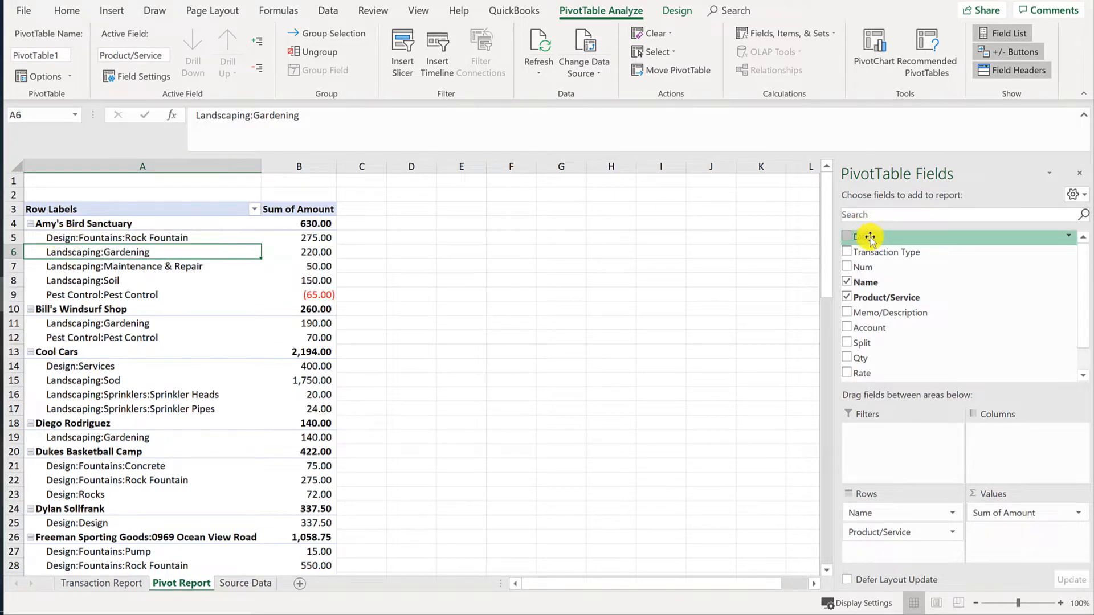
drag(867, 236, 1013, 428)
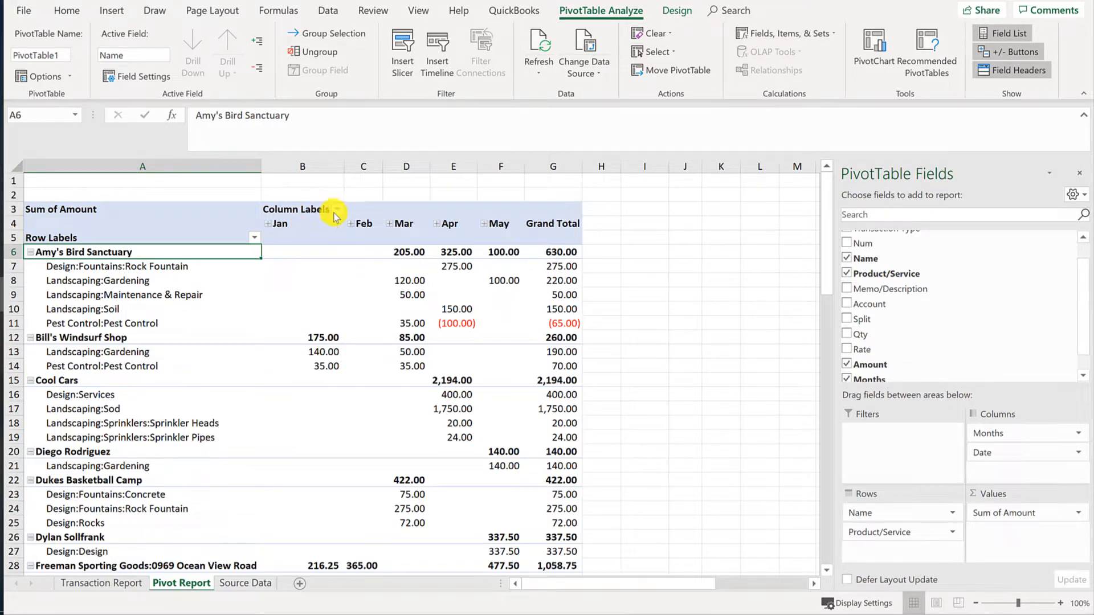
click(296, 224)
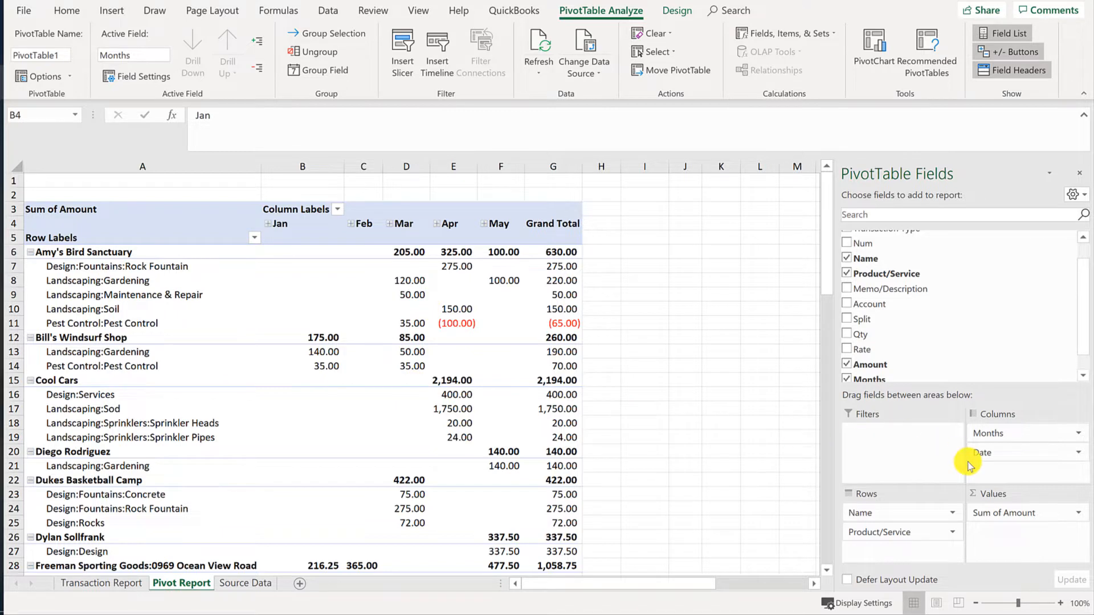
- Remove Name from the PivotTable rows, leaving only Product/Service
click(875, 516)
click(875, 516)
drag(877, 516, 941, 305)
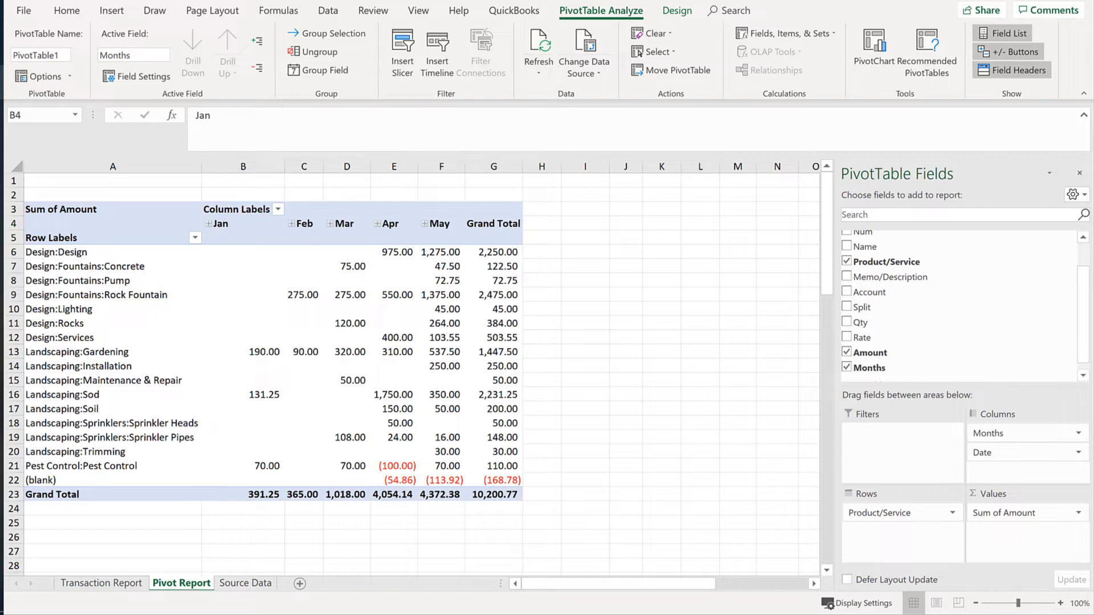
- Remove the Date and Months fields from the PivotTable so that only the total amount per product or service is shown
scroll(943, 331, up, 1)
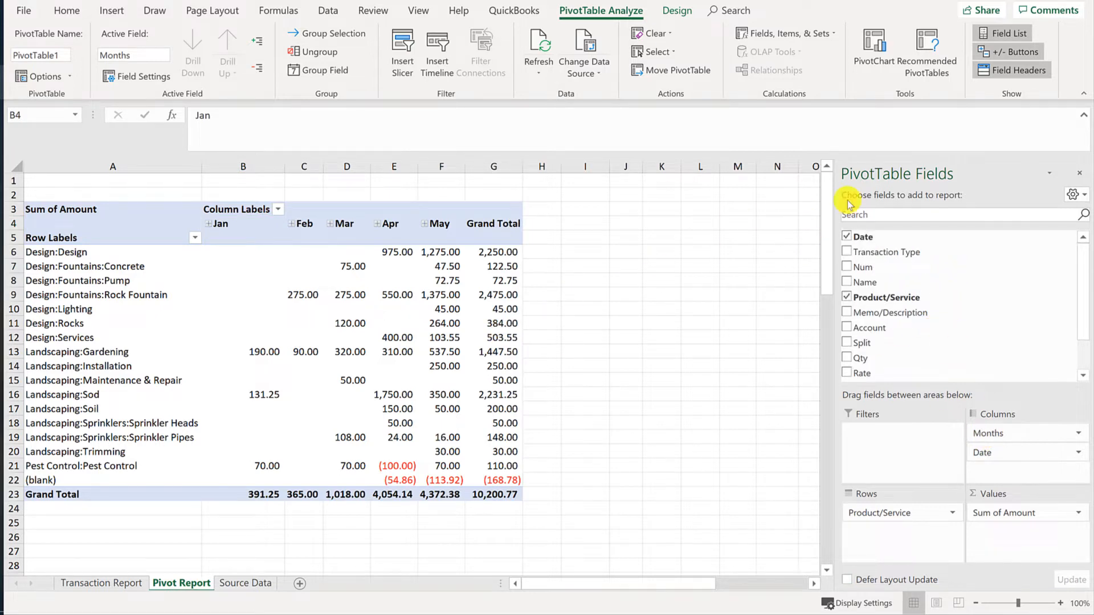
click(849, 237)
click(847, 237)
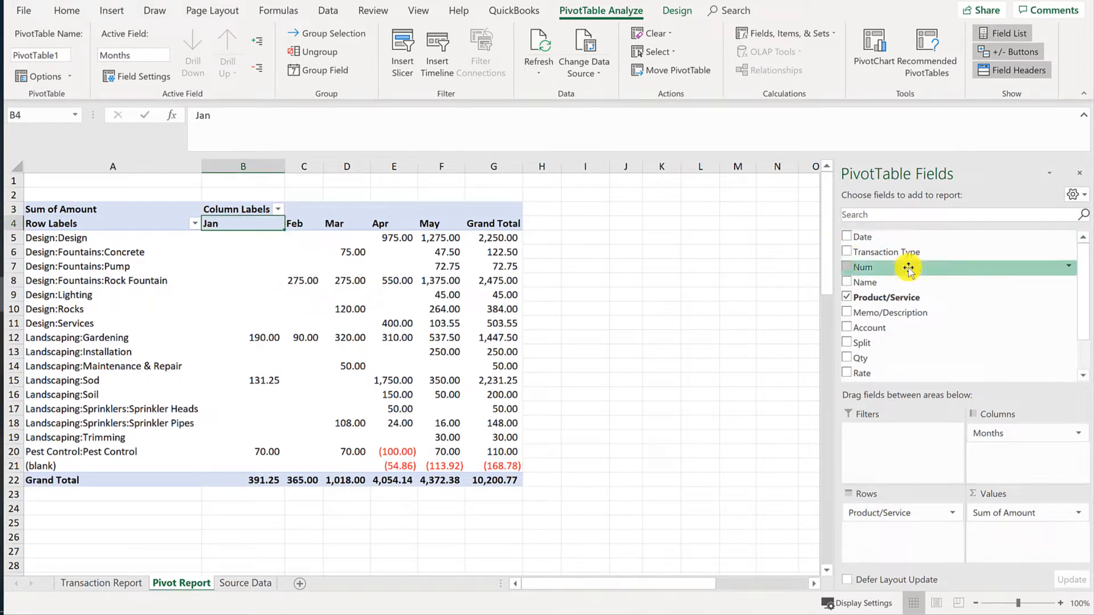
scroll(911, 245, down, 3)
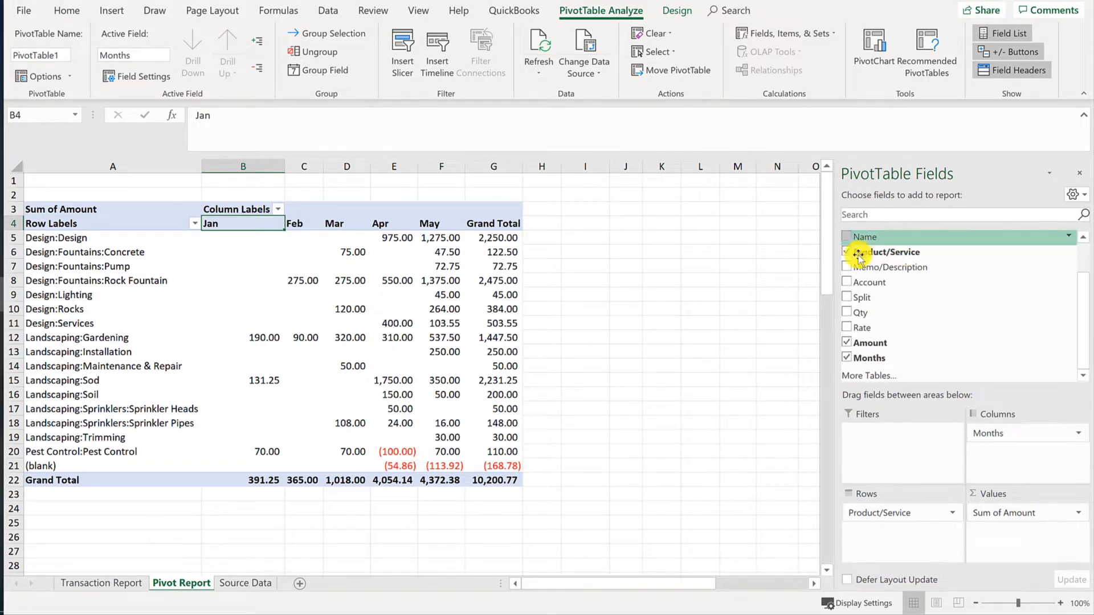
click(847, 359)
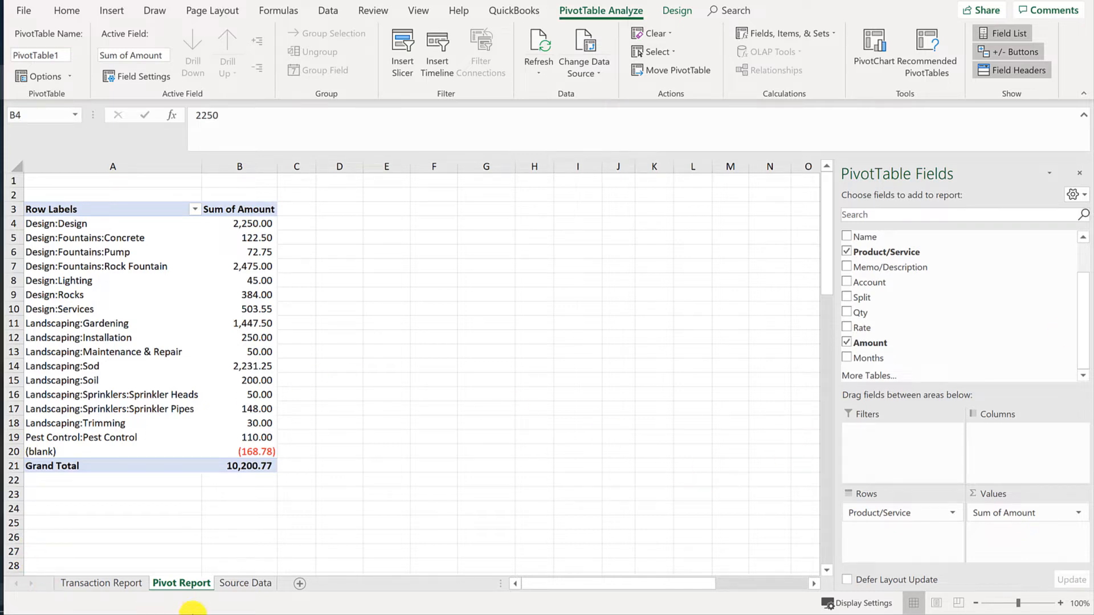
- Locate the Summarize with PivotTable command for the Source Data table and return to the Pivot Report sheet
click(231, 583)
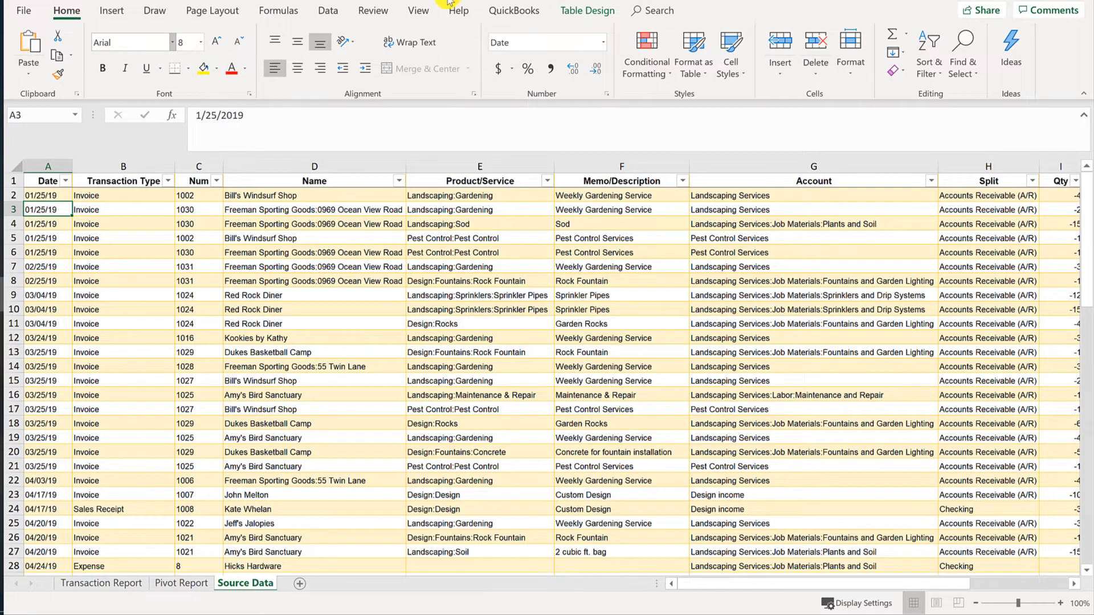
click(587, 10)
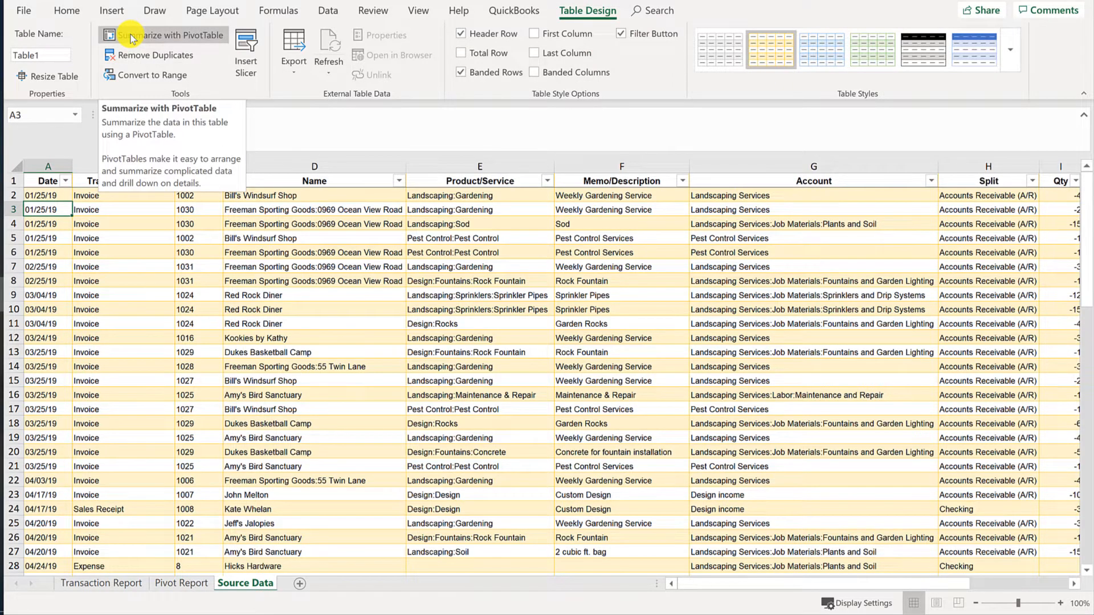
click(188, 583)
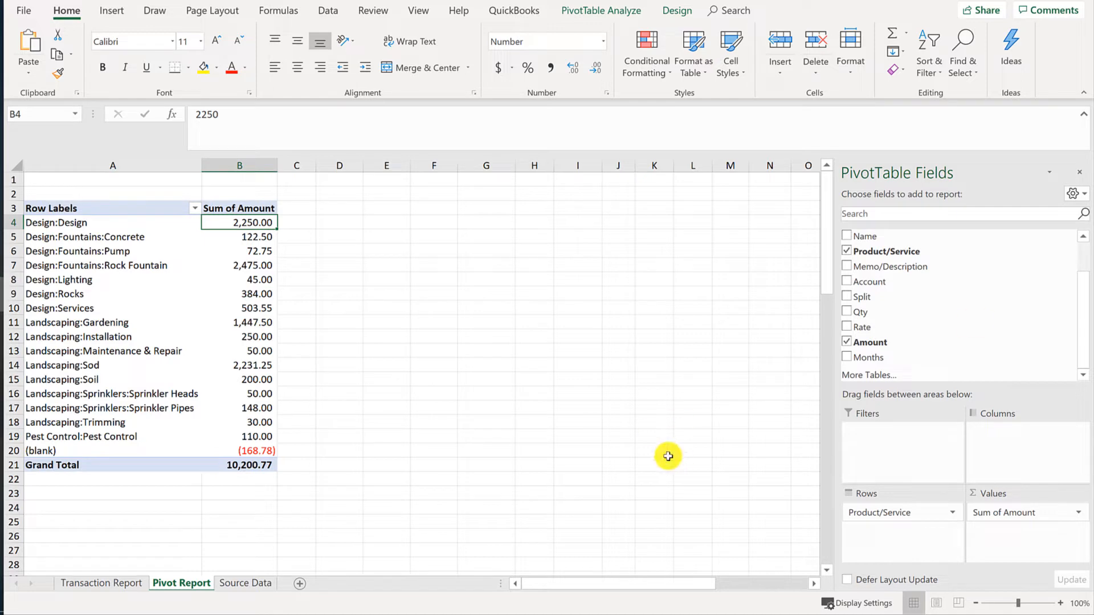
- Add the Qty field to the PivotTable values above Sum of Amount
drag(866, 327, 1014, 470)
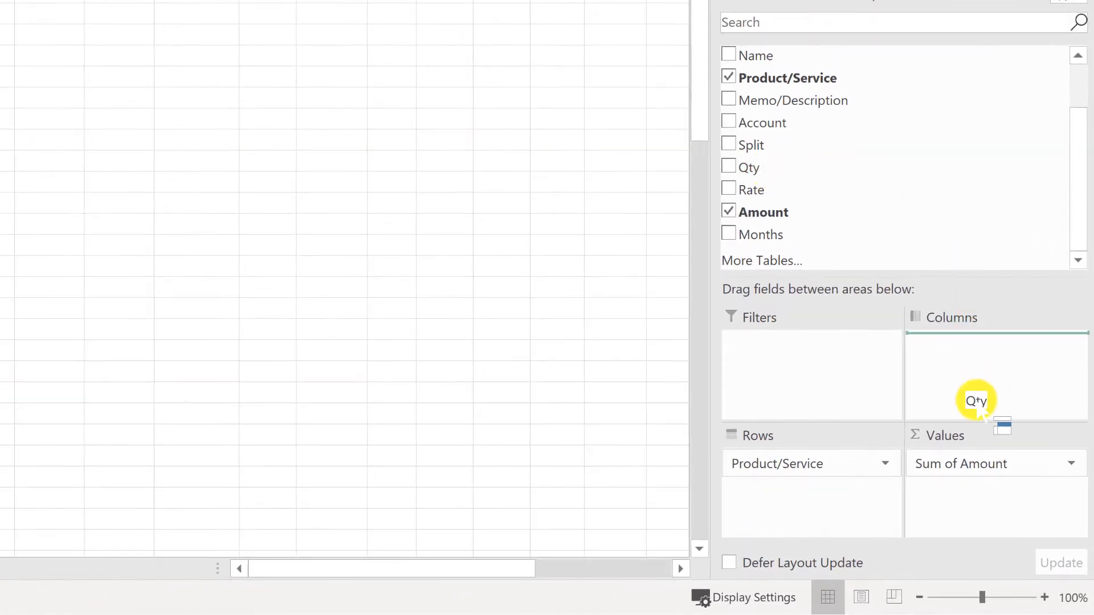
drag(978, 405, 982, 465)
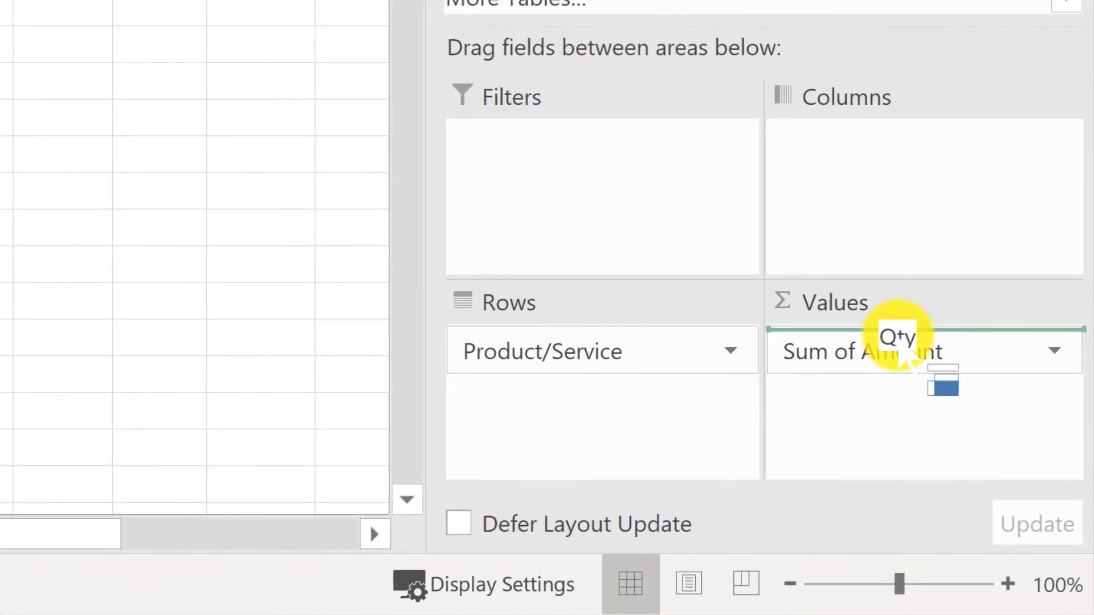
drag(900, 348, 923, 347)
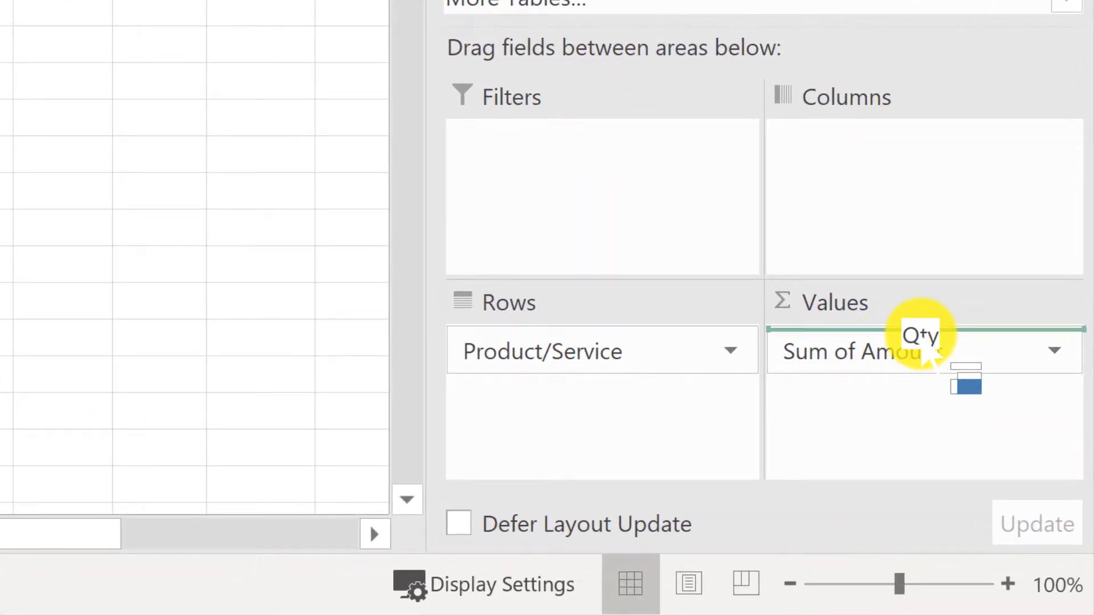
drag(923, 347, 923, 347)
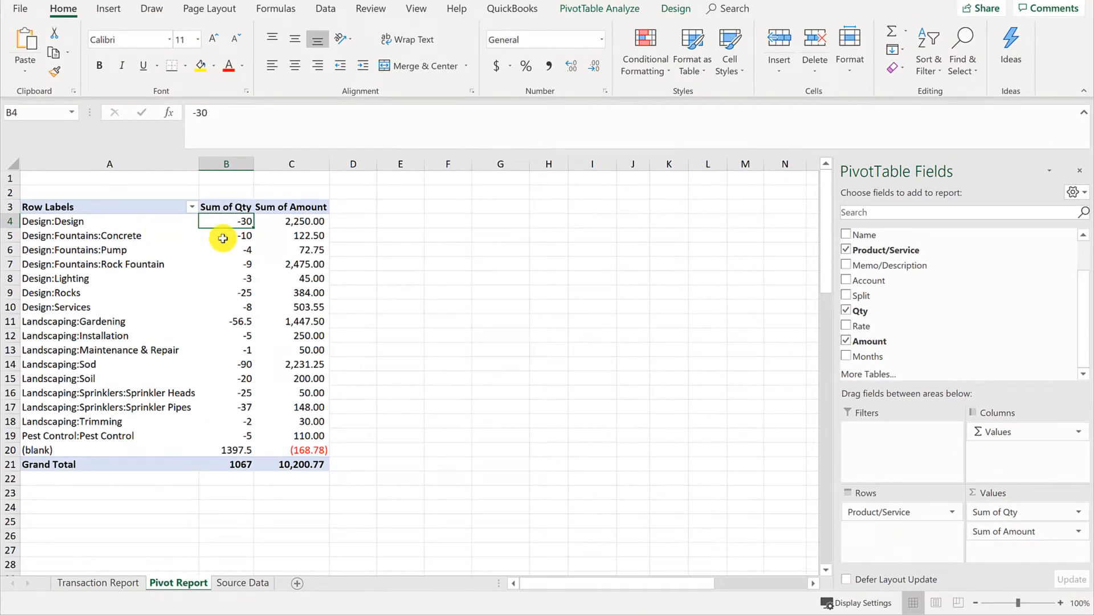
- Format Sum of Qty as Number with two decimal places, a thousands separator and negatives in red parentheses
click(1017, 512)
click(1012, 496)
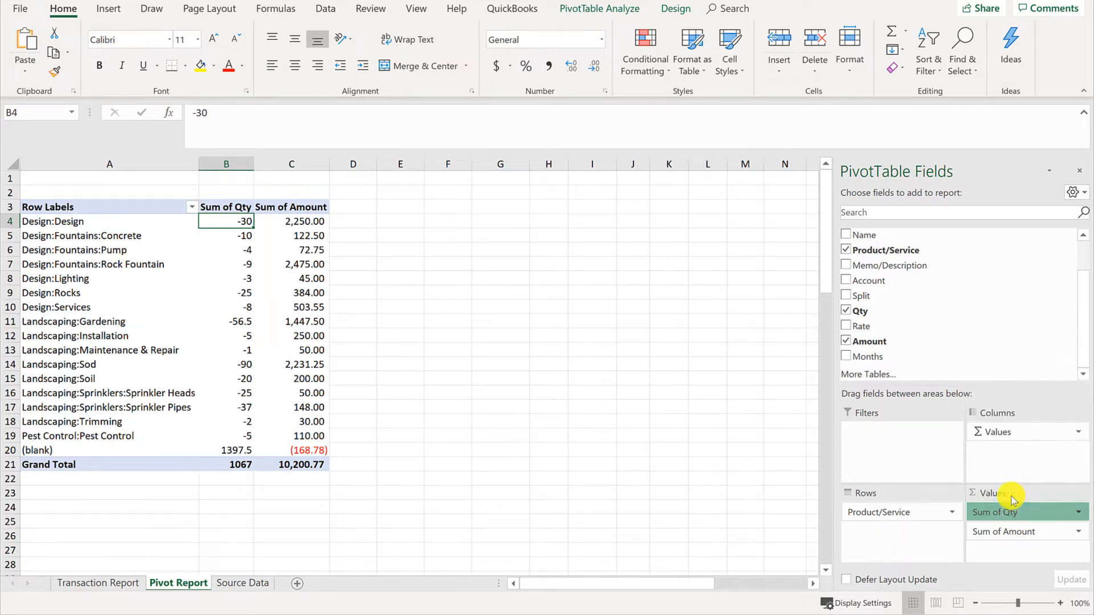
click(557, 337)
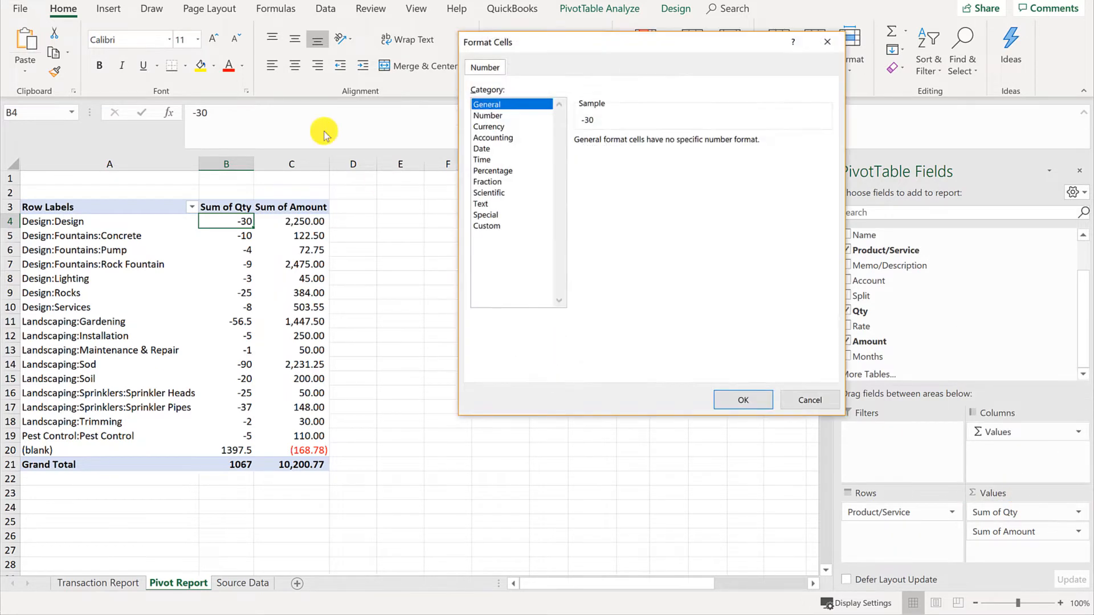
click(489, 115)
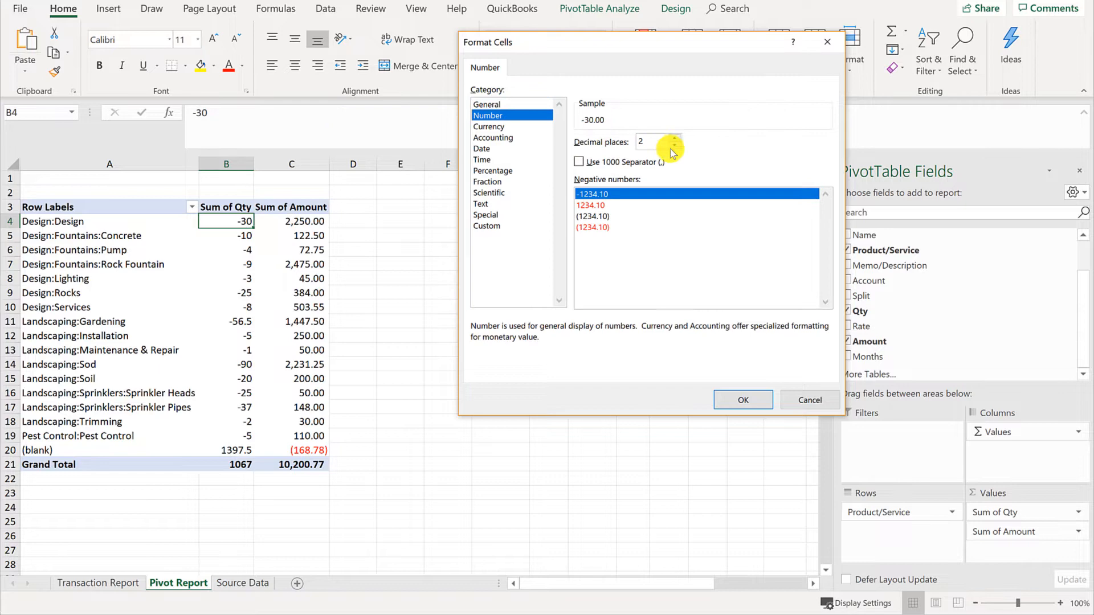
click(580, 161)
click(583, 228)
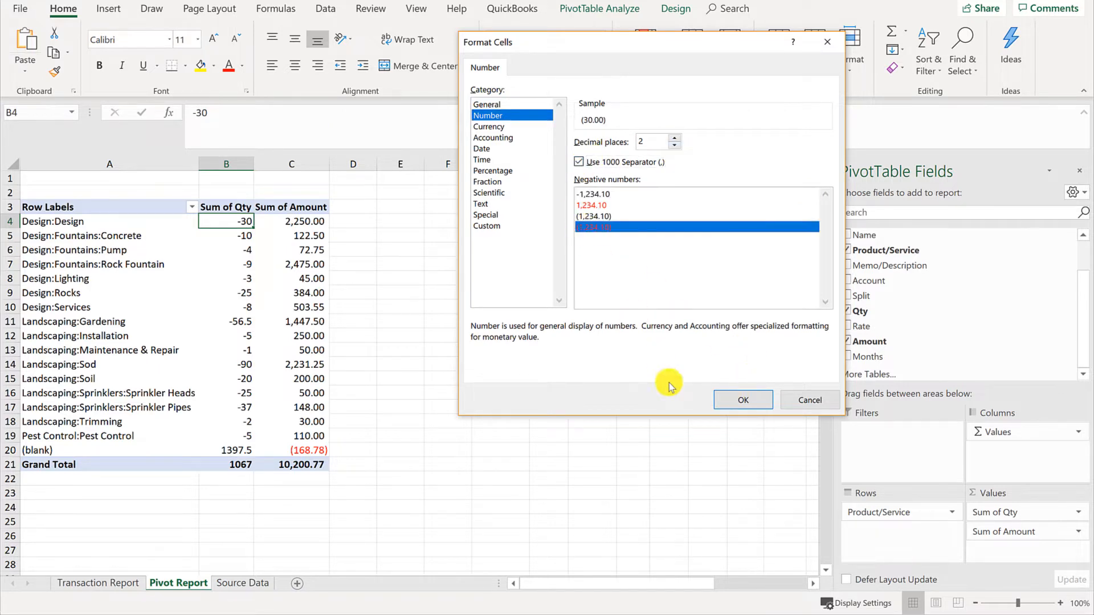
click(744, 399)
click(662, 340)
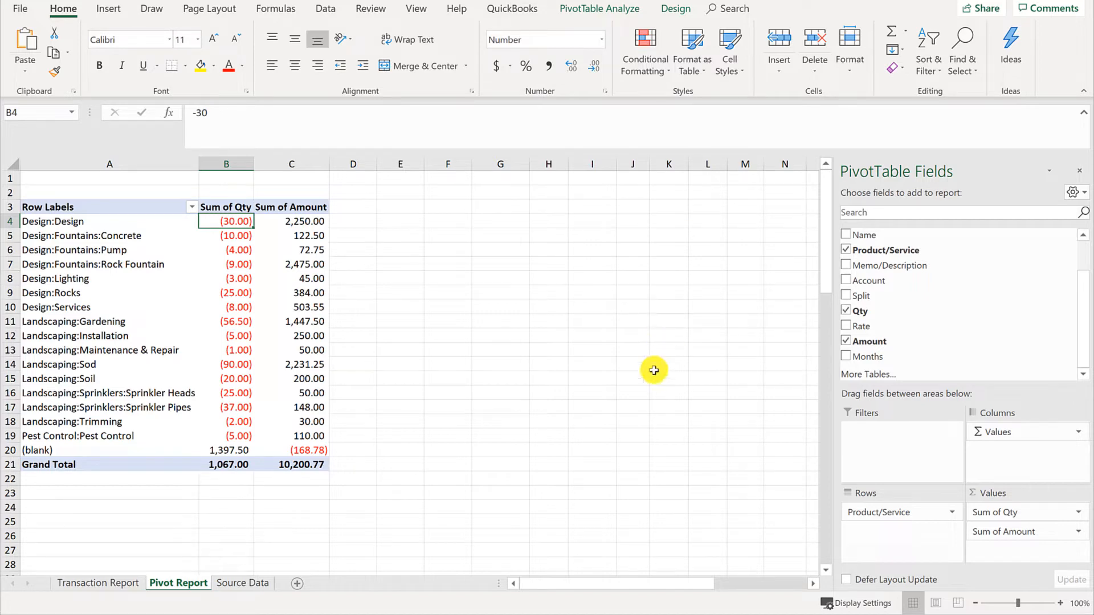
- Add the Rate field to the PivotTable values between Sum of Qty and Sum of Amount and summarize it by Average
drag(874, 329, 1021, 520)
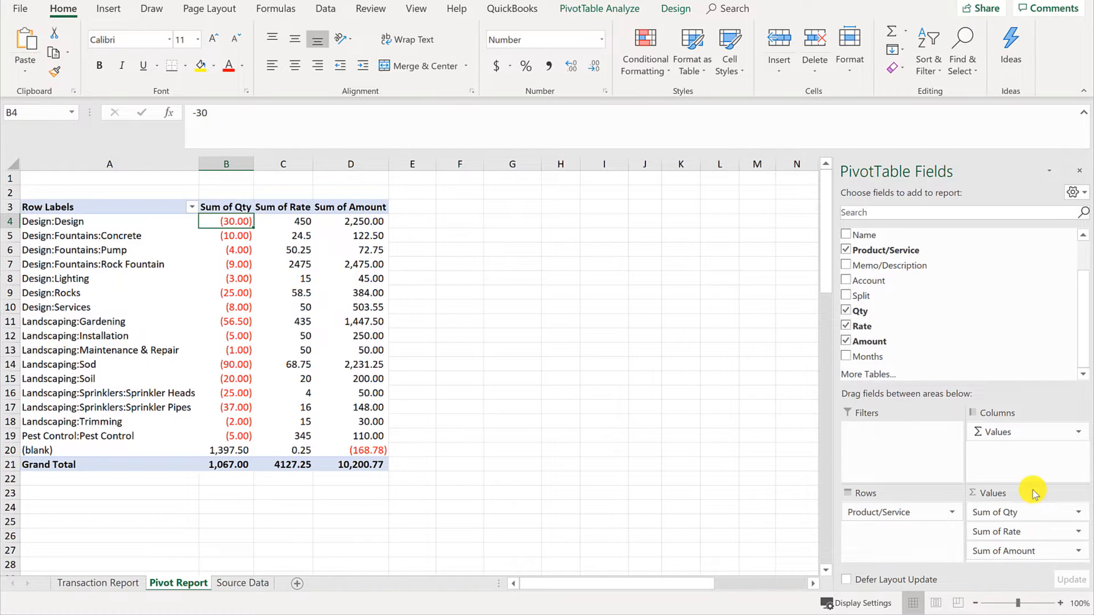
click(1006, 531)
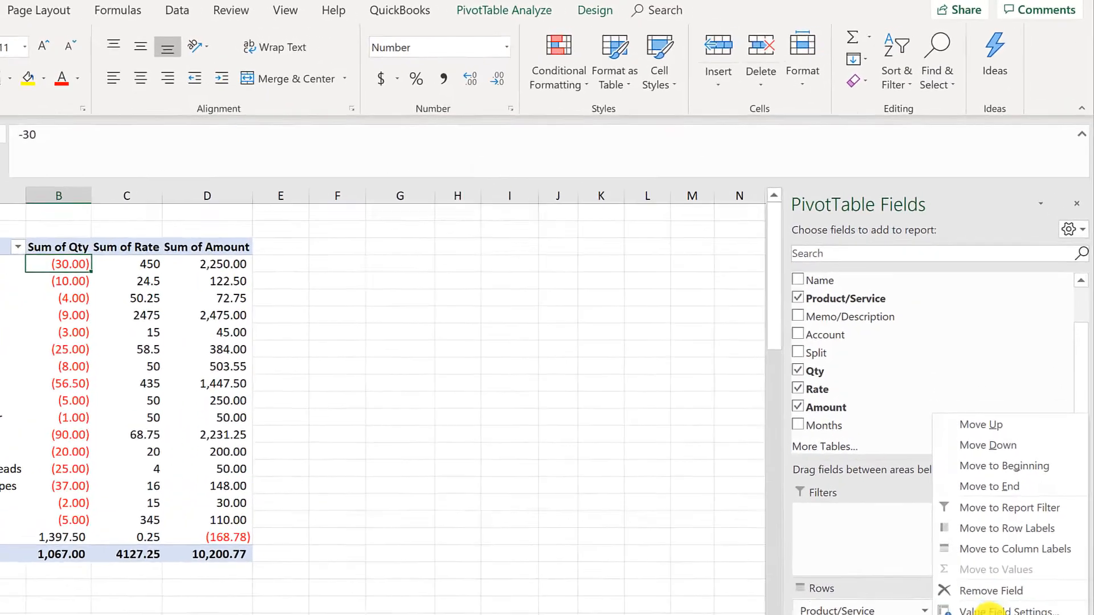
click(1007, 514)
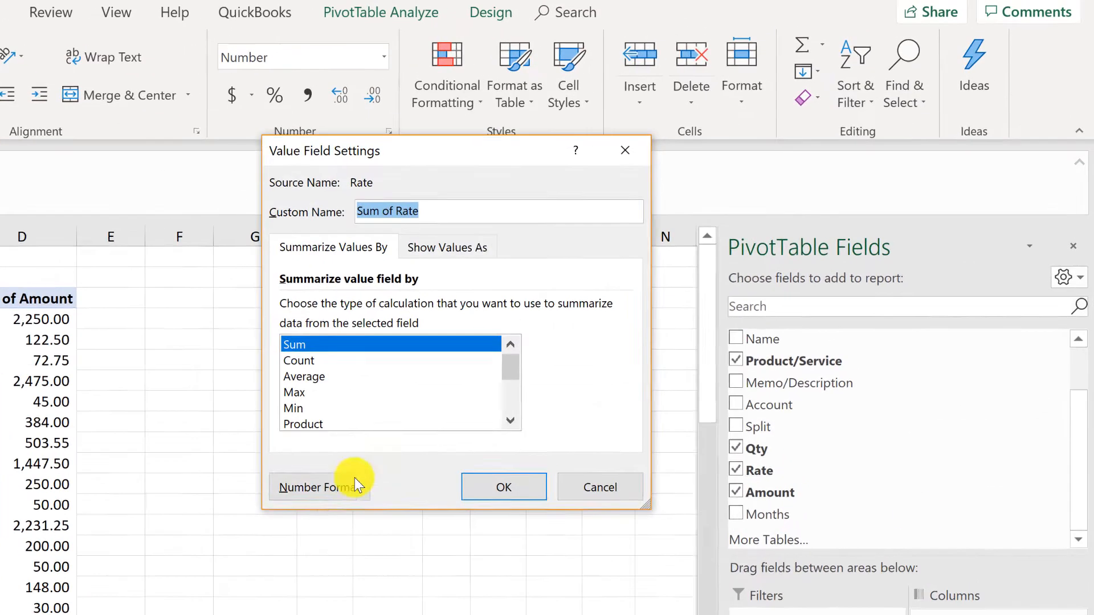
click(309, 378)
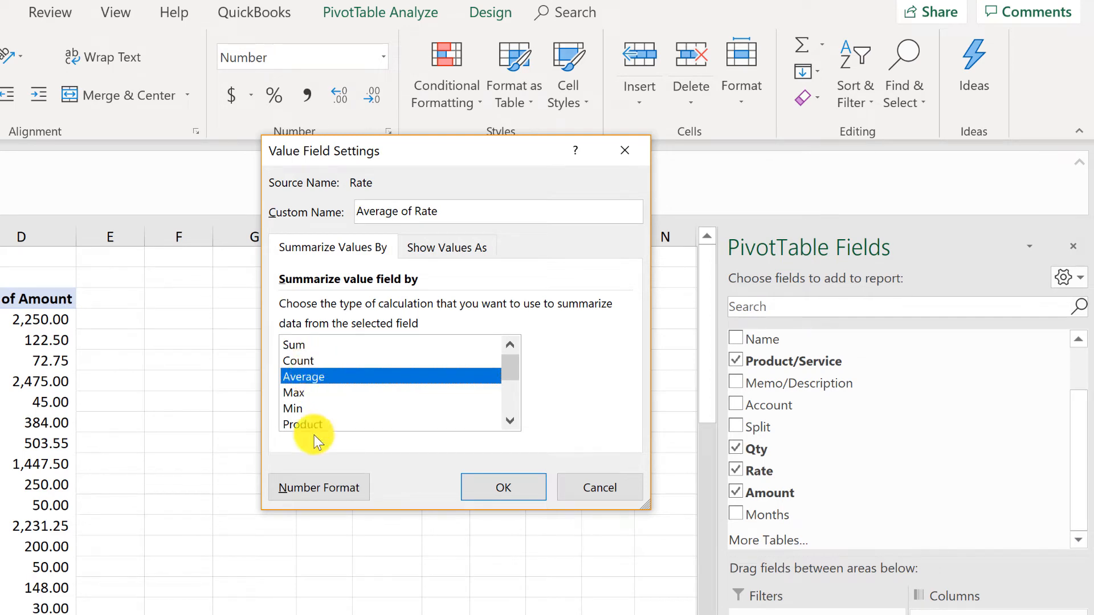
- Format the averaged Rate as Number with two decimal places, a thousands separator and negatives in red parentheses, and apply the field settings
click(319, 487)
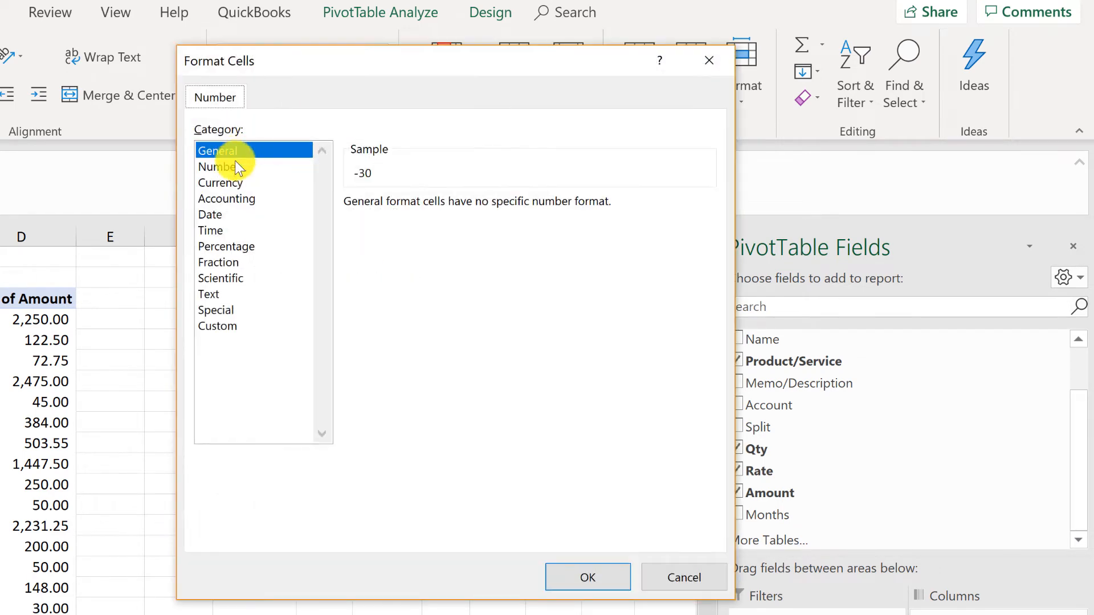
click(236, 165)
click(360, 235)
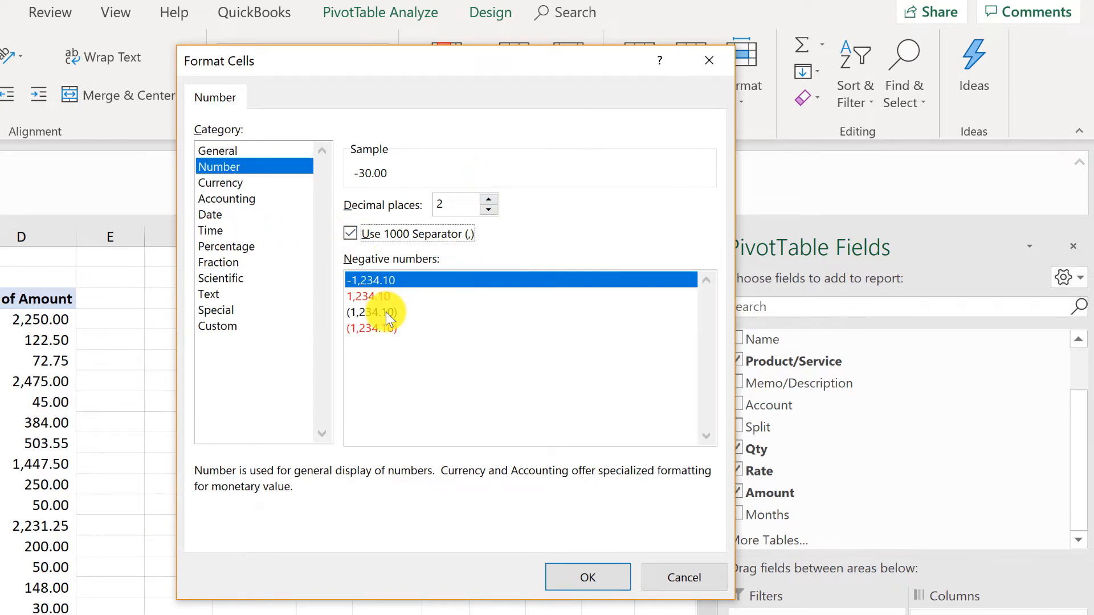
click(365, 326)
click(592, 580)
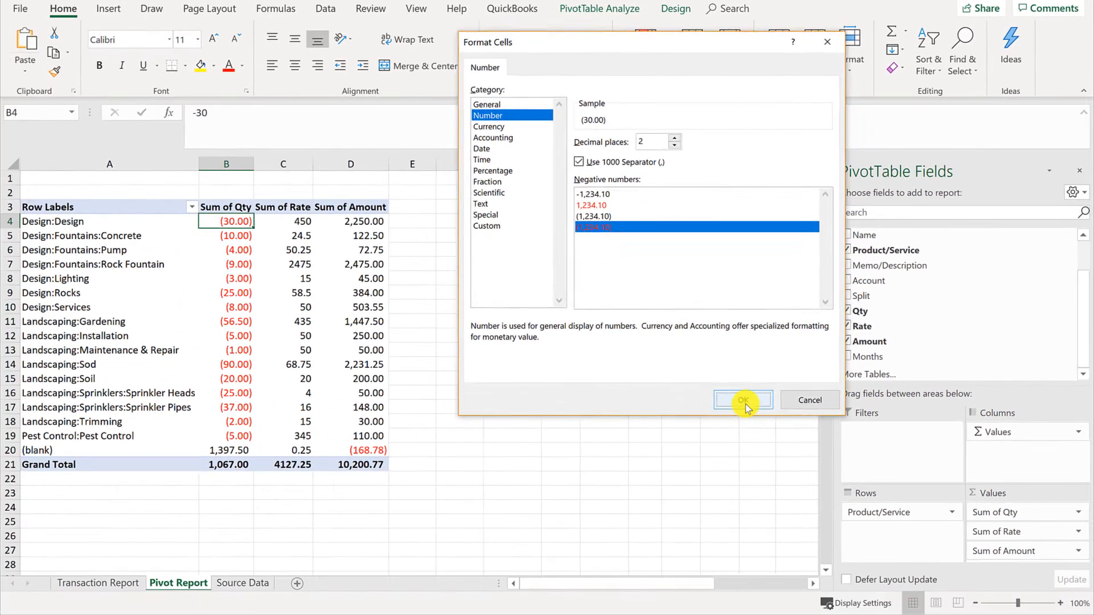
click(604, 399)
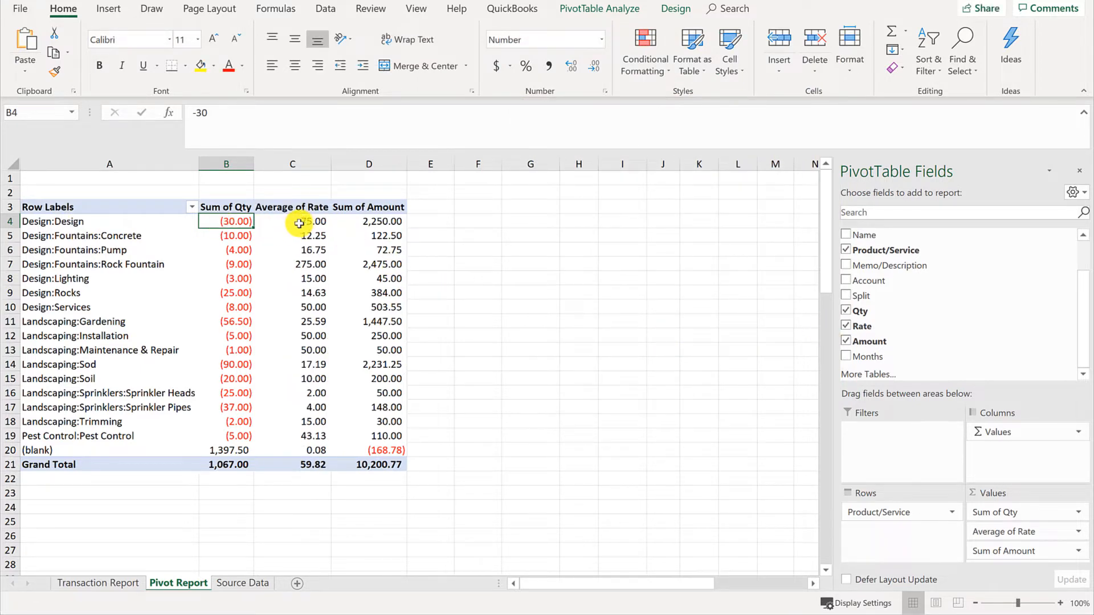
- Add the Name field to the PivotTable rows below Product/Service to list the customers under each product
click(268, 217)
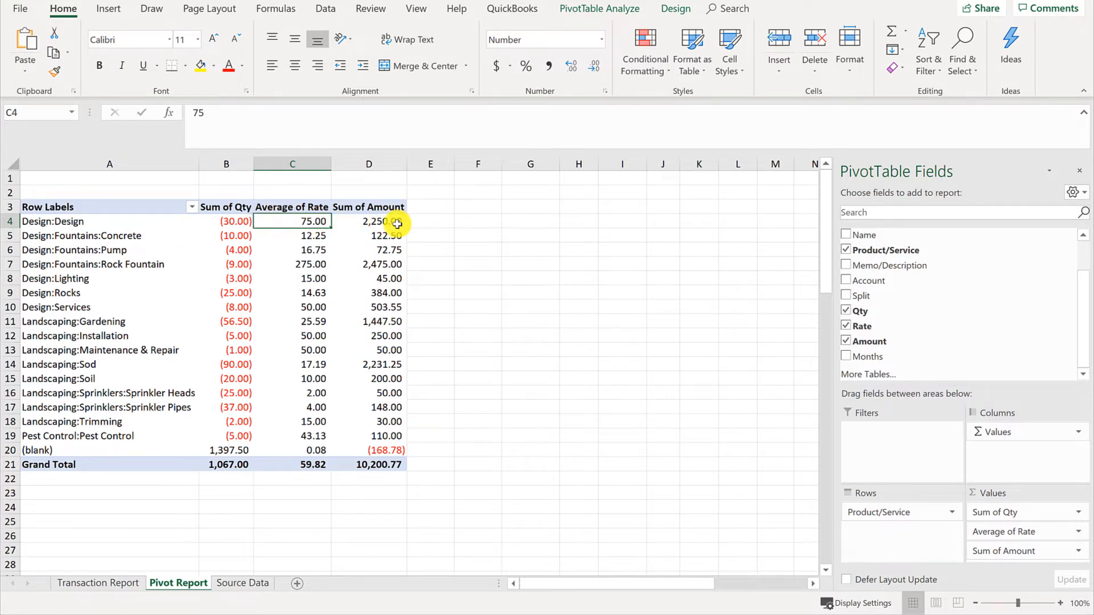
mouse_move(397, 223)
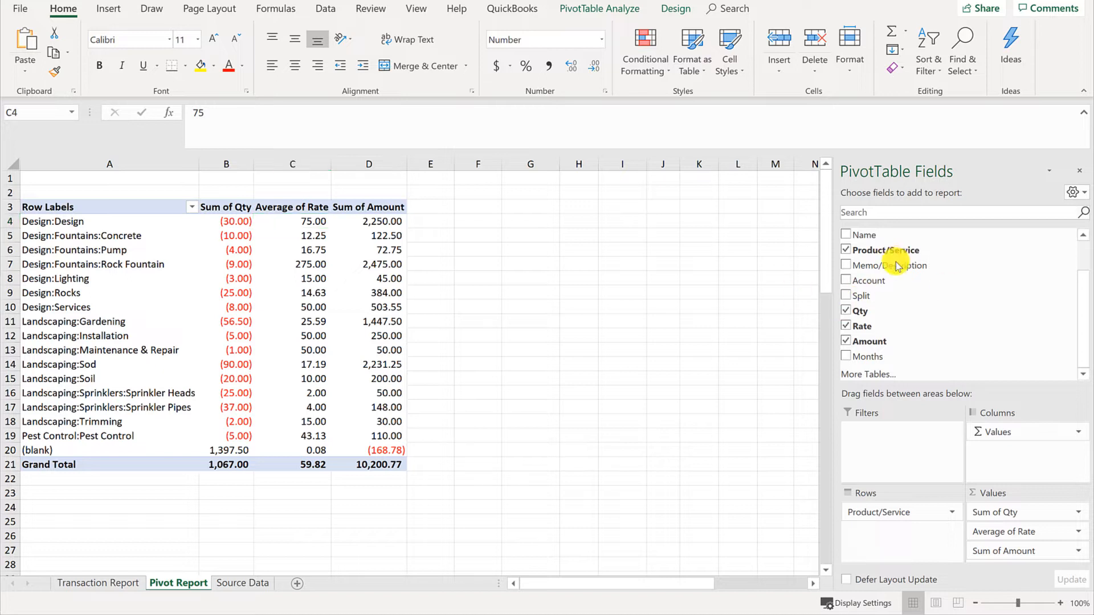
drag(866, 234, 863, 235)
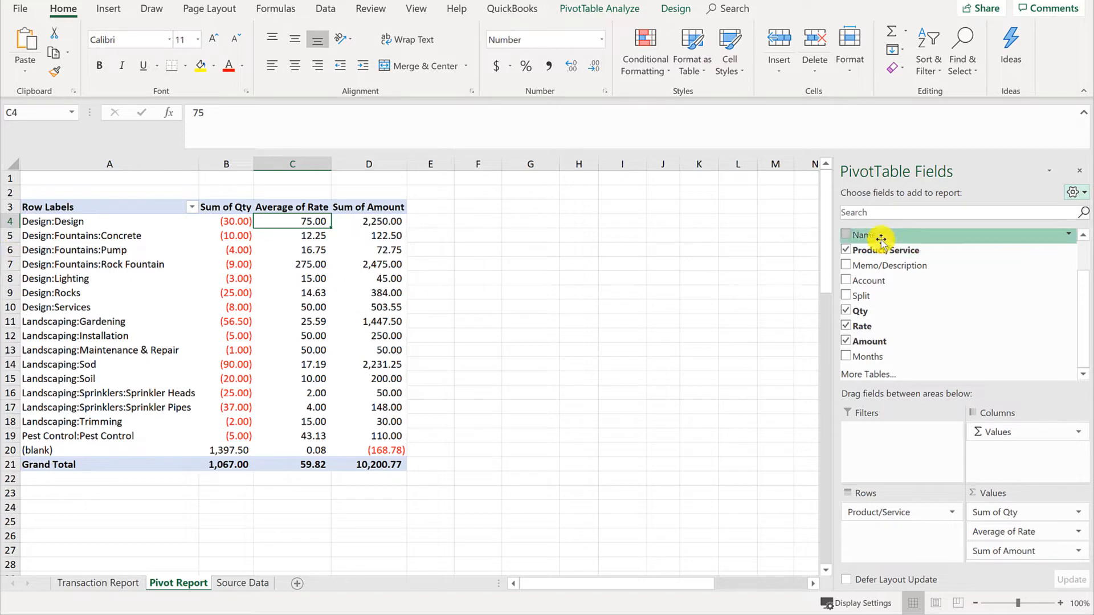
drag(874, 234, 885, 517)
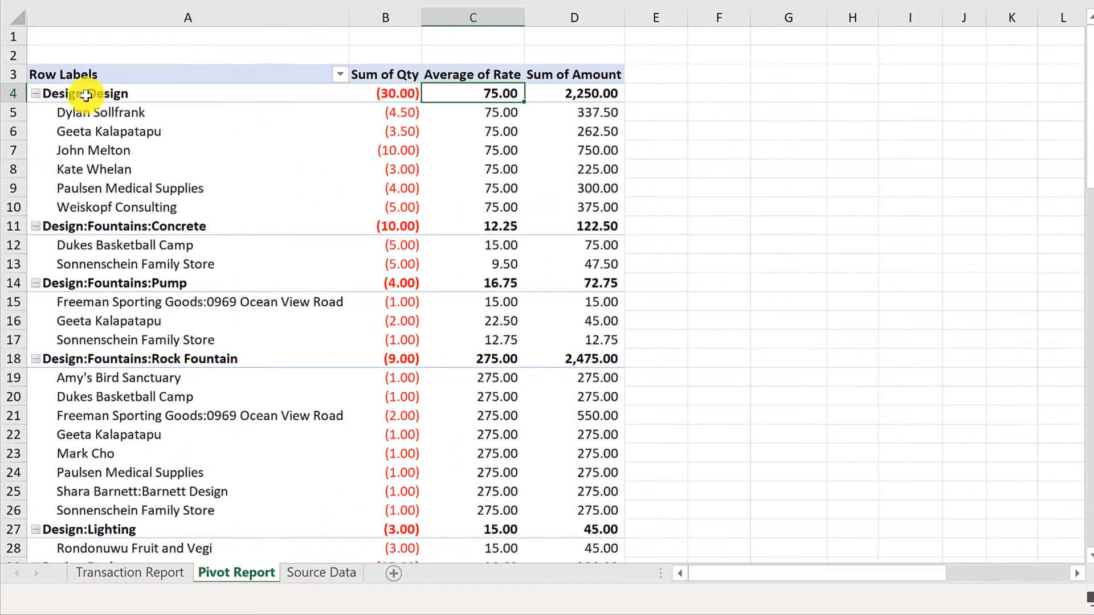
- Compare the quantities and average rates of the individual customers under Design:Design and Design:Fountains:Concrete
click(68, 113)
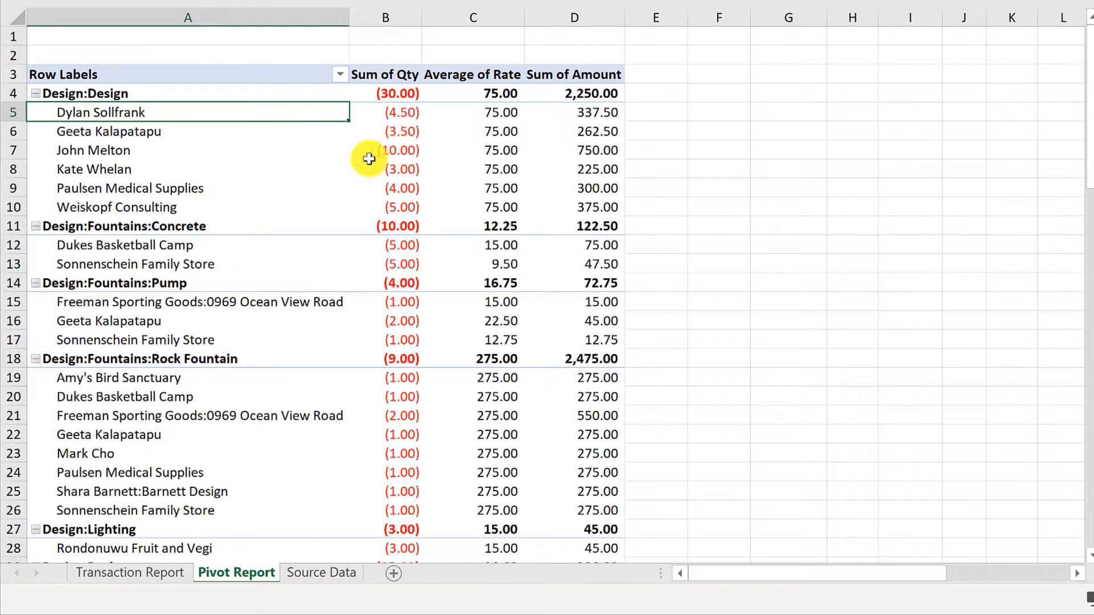
click(490, 111)
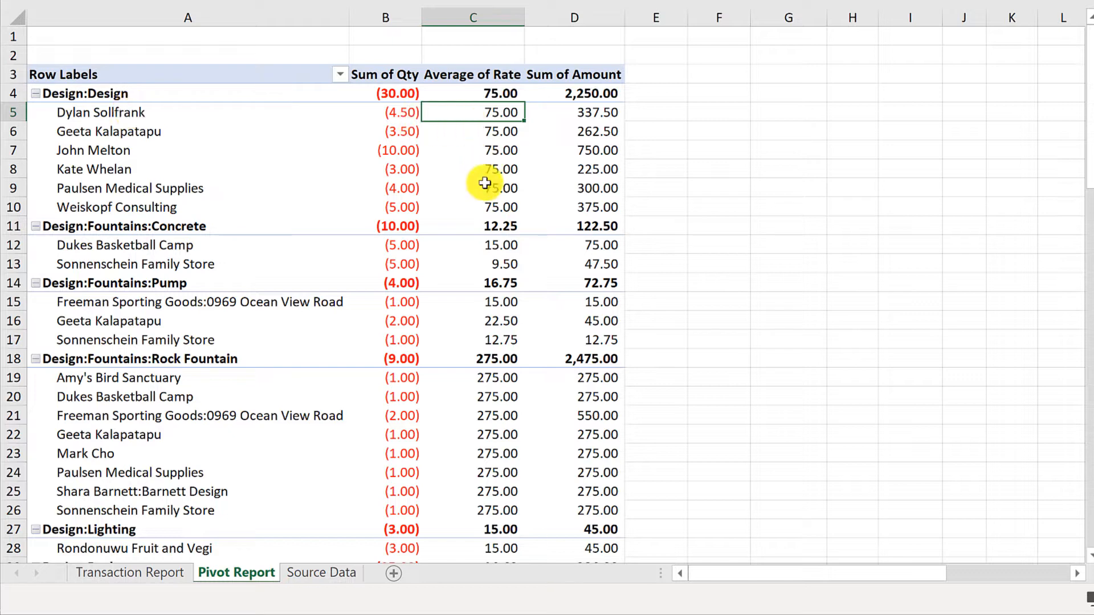
click(488, 206)
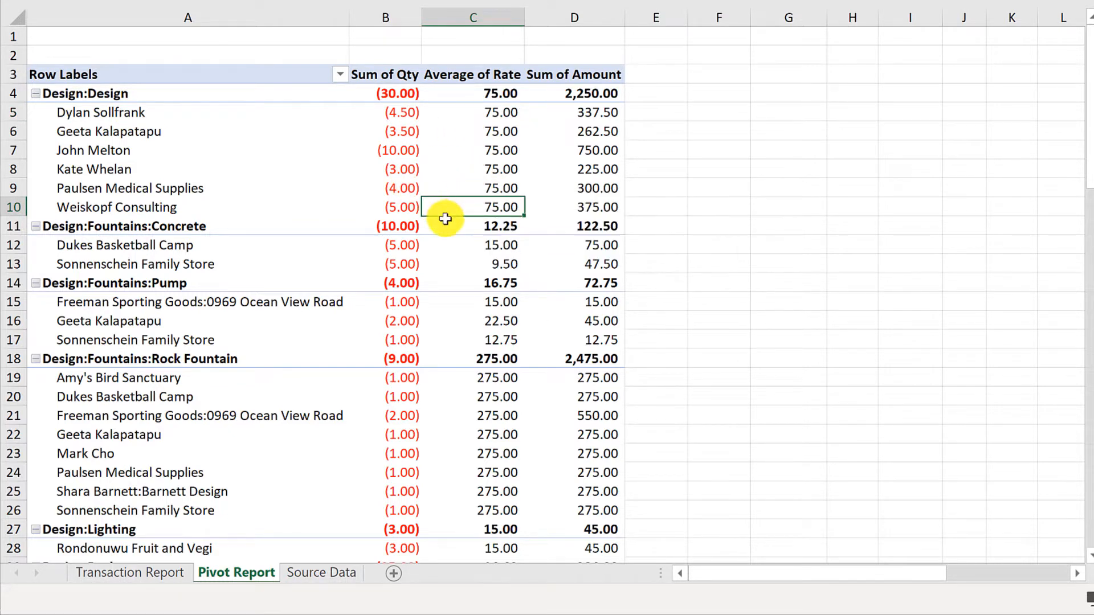
scroll(473, 214, down, 1)
click(496, 188)
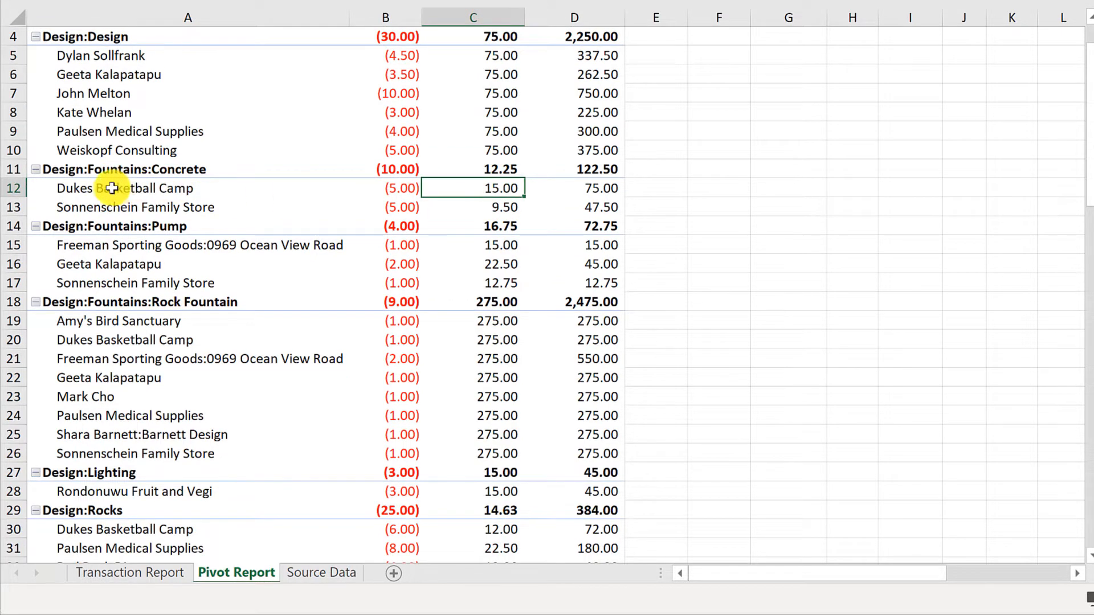
click(110, 186)
key(Right)
key(Right)
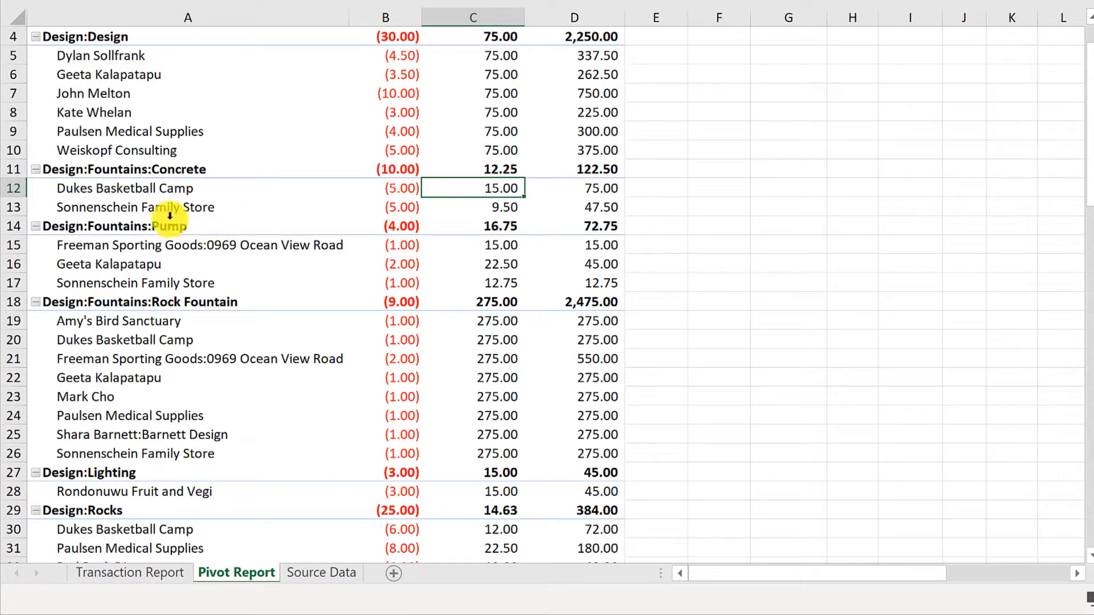
key(Down)
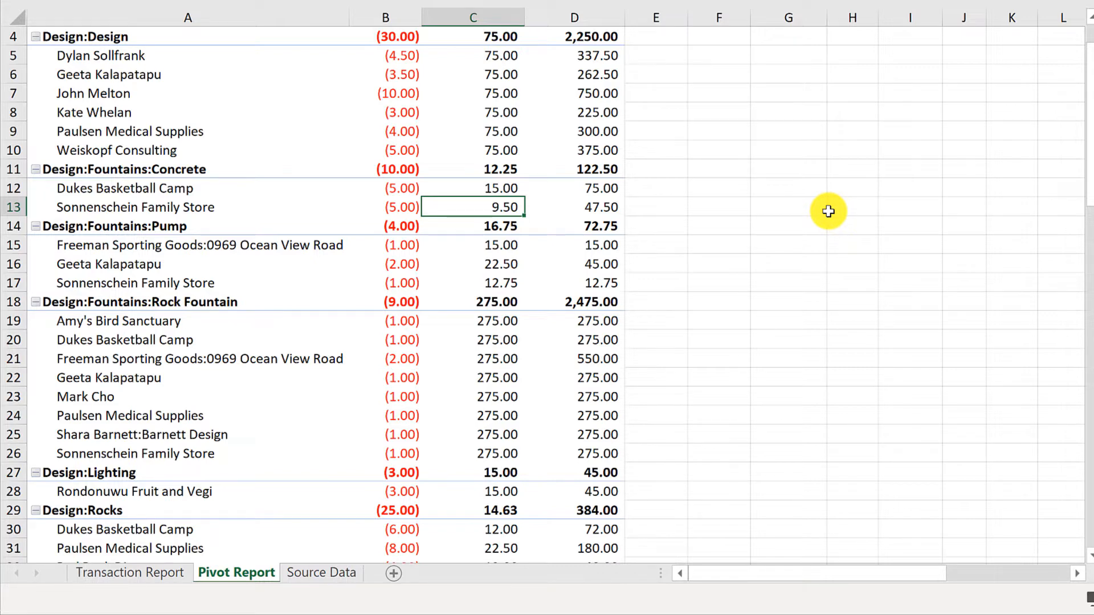
click(127, 208)
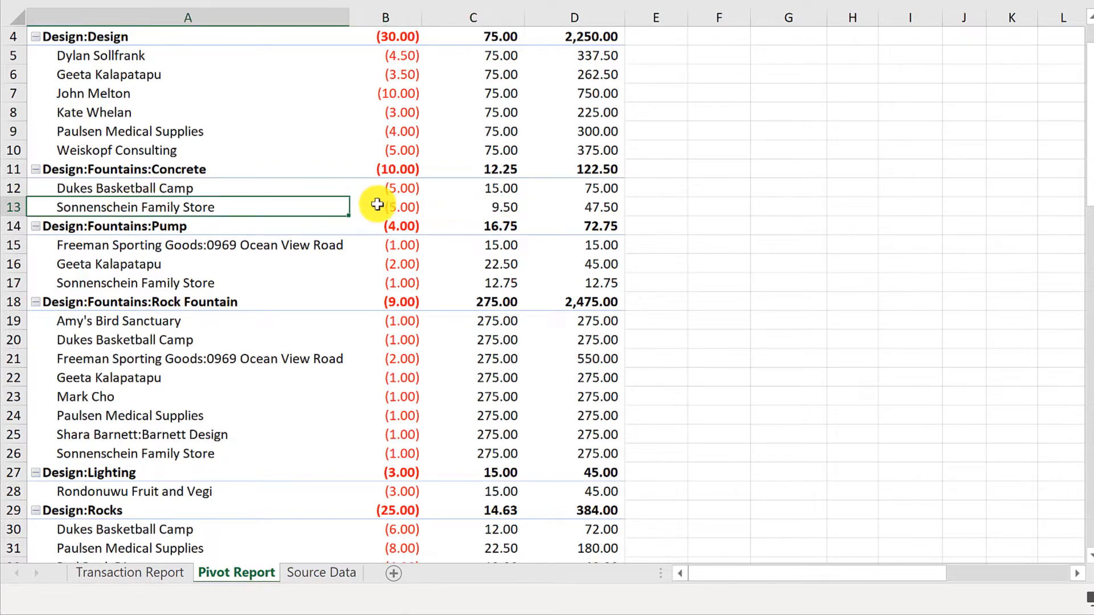
drag(401, 188, 408, 206)
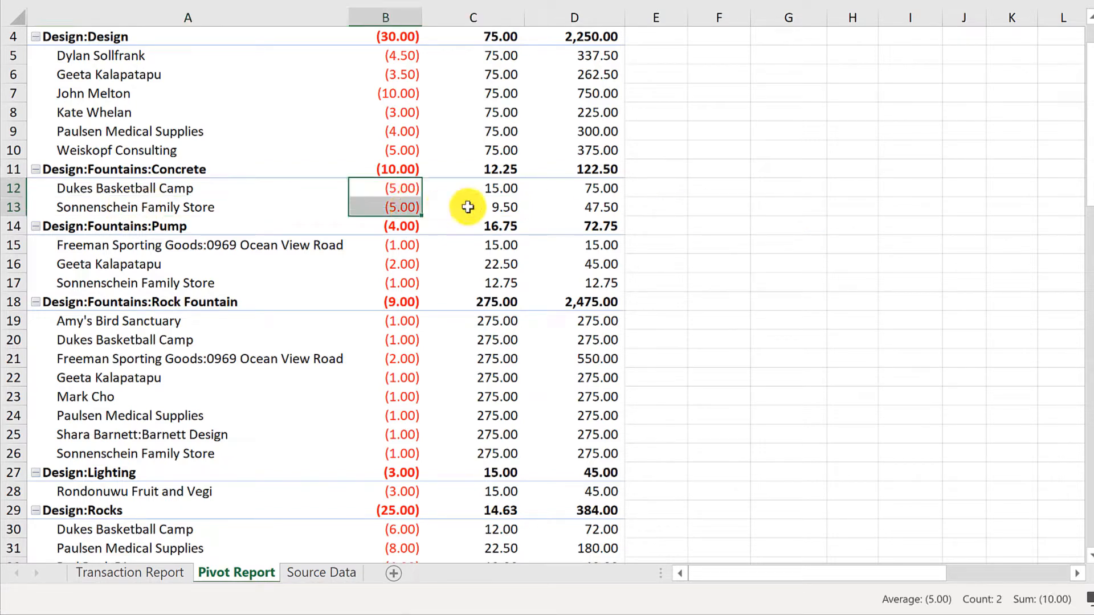
click(505, 209)
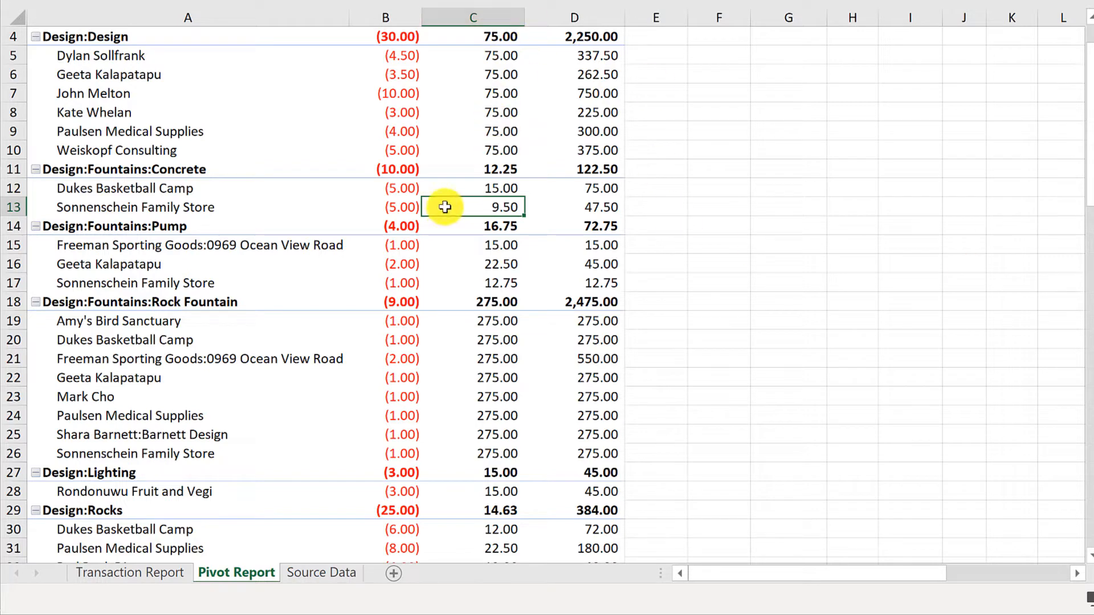
mouse_move(445, 207)
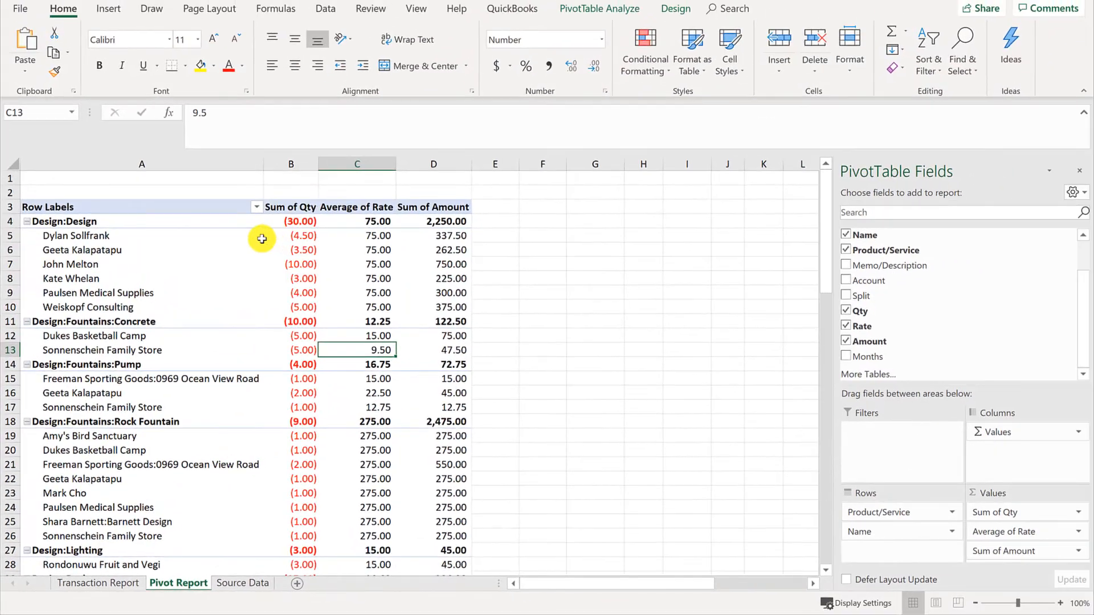
- Show all PivotTable subtotals at the bottom of each product group
click(262, 239)
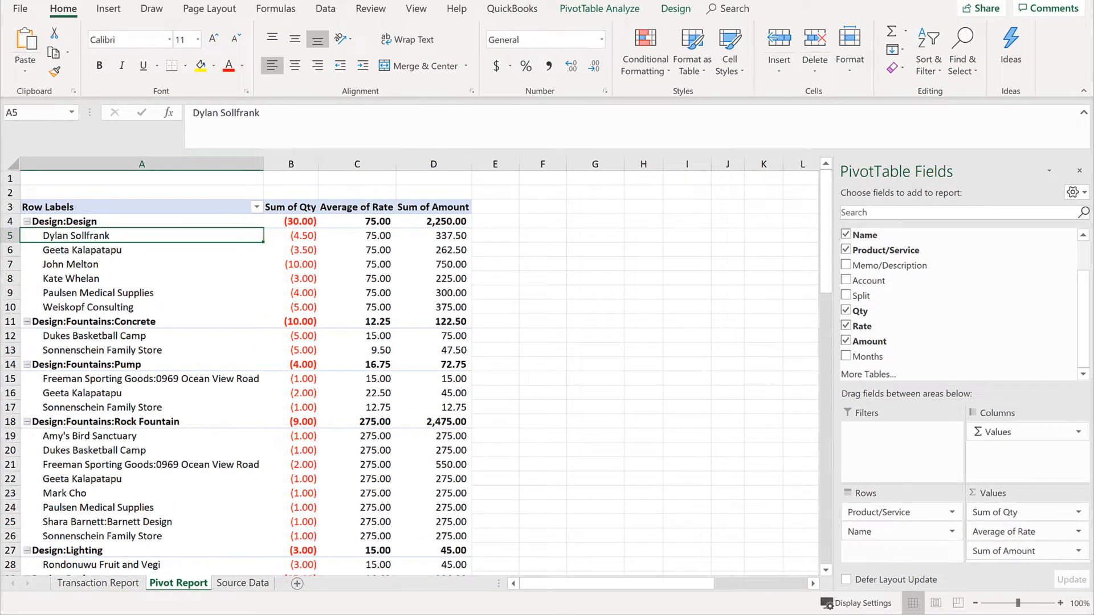
click(678, 11)
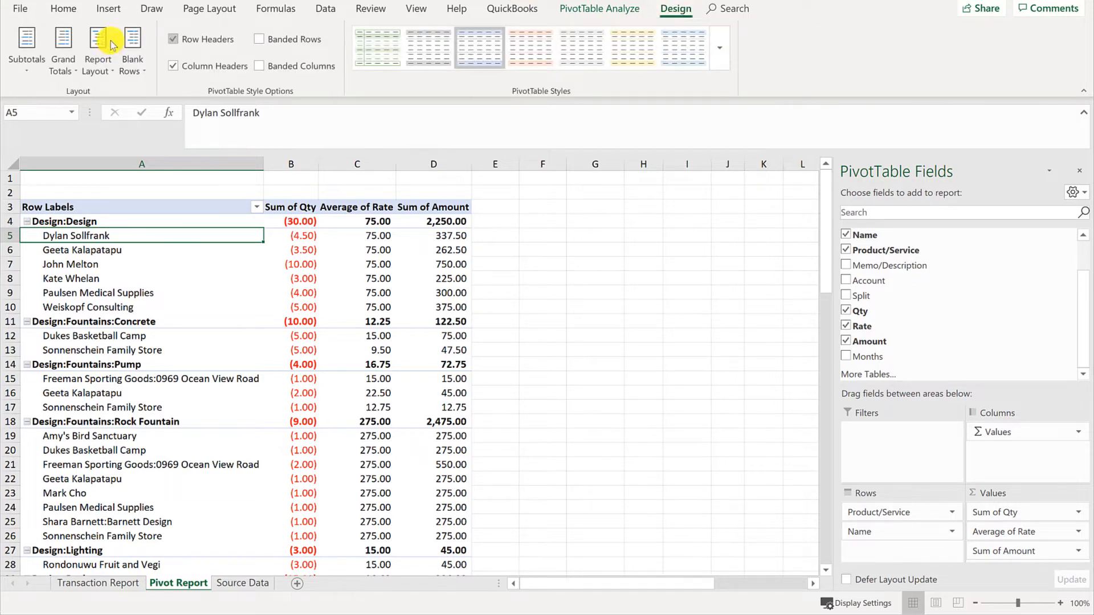
click(22, 77)
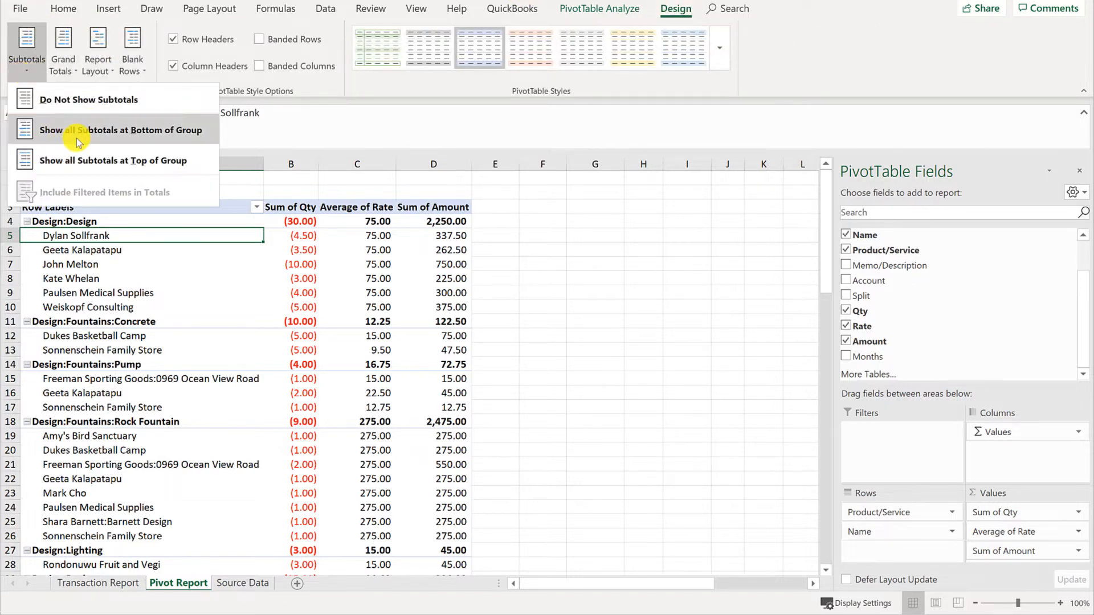
click(111, 133)
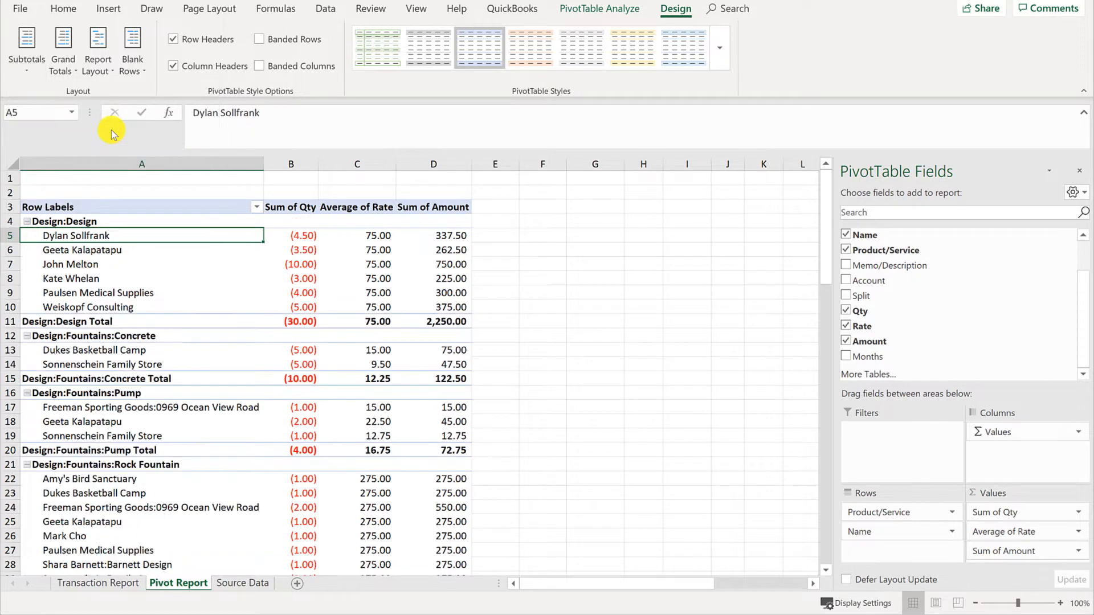
- Try the gray and the blue medium PivotTable styles with a black header row
click(297, 321)
click(151, 270)
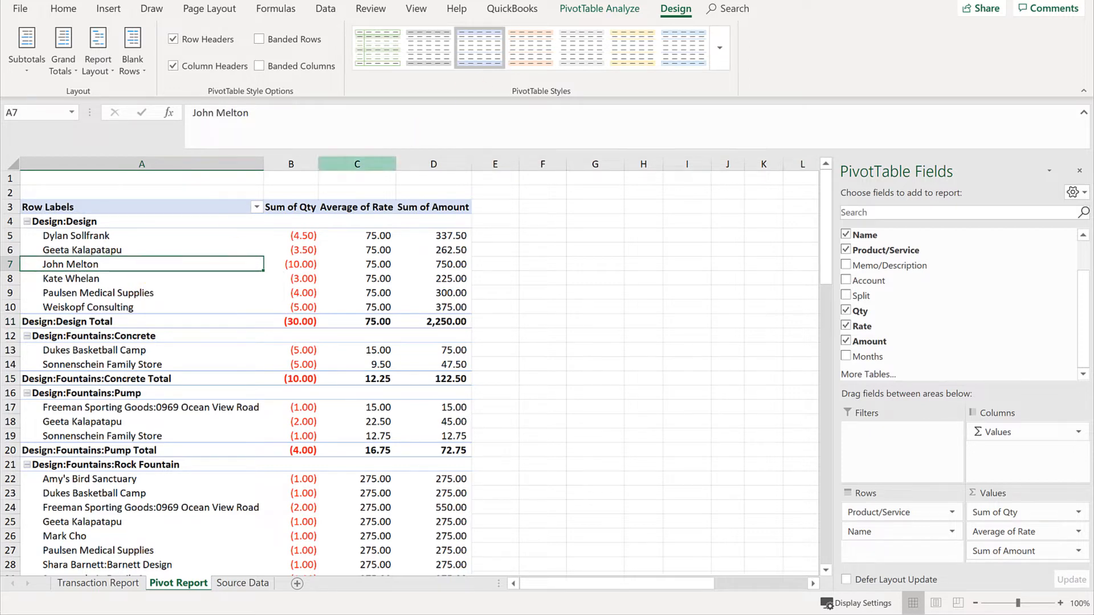
click(713, 47)
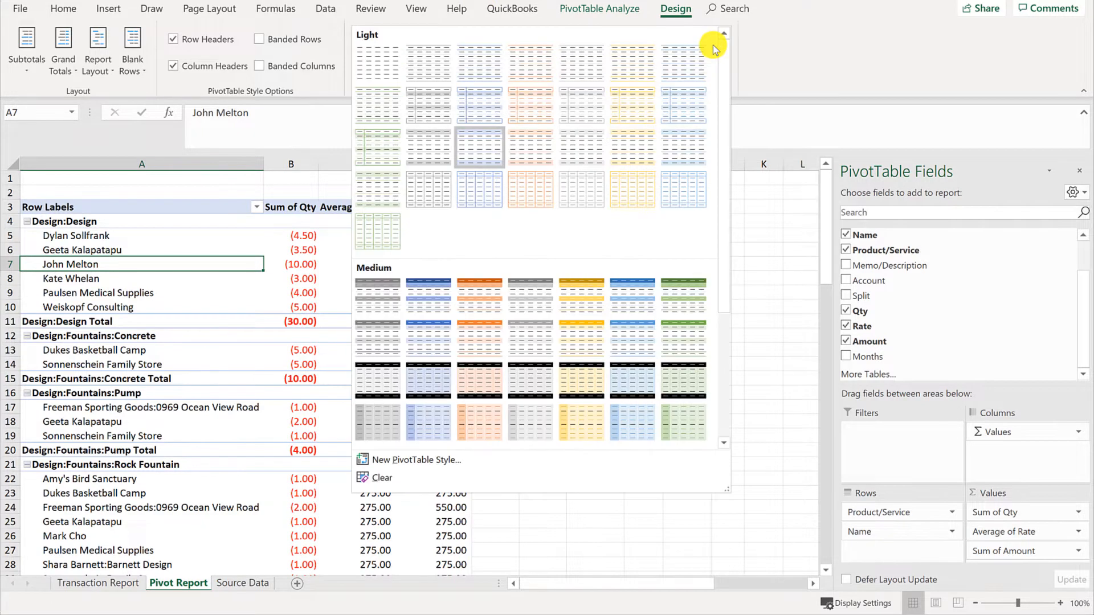
click(534, 383)
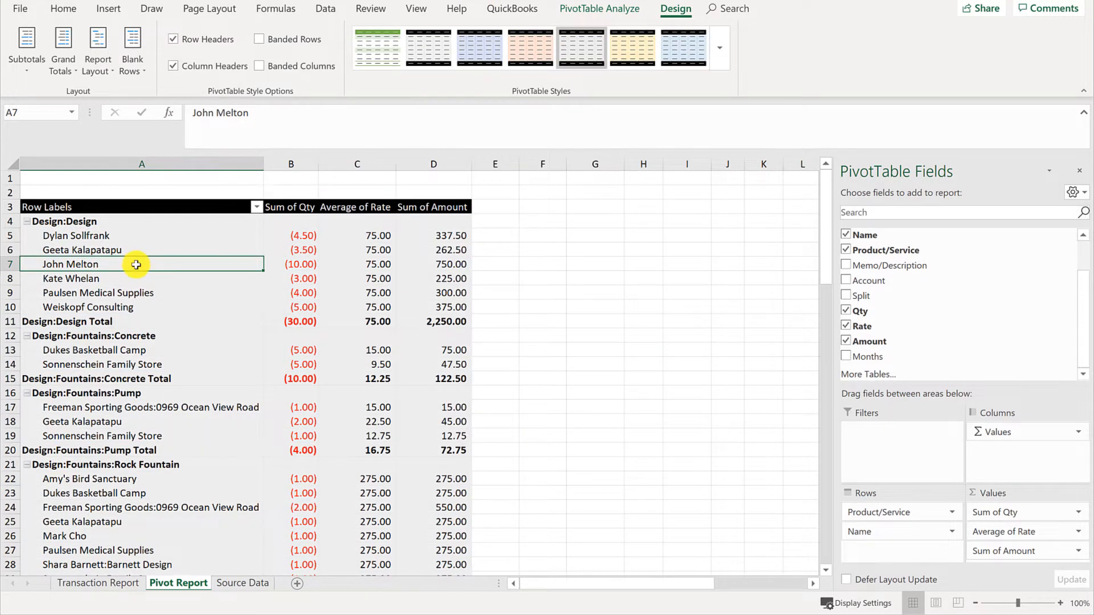
click(473, 49)
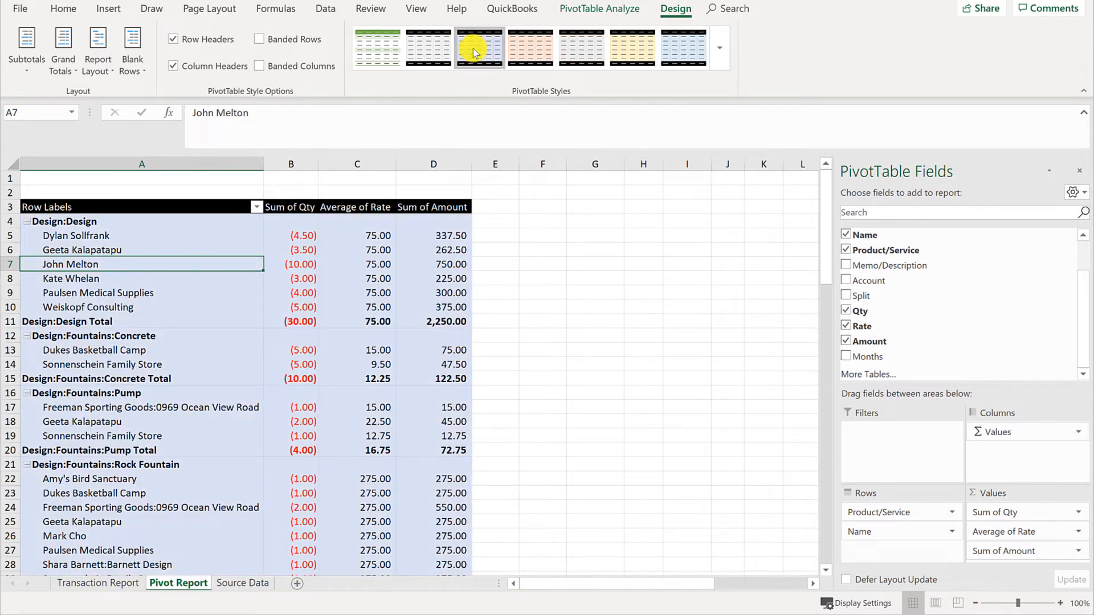
- Turn on banded rows and apply the yellow medium PivotTable style with a black header row
click(260, 40)
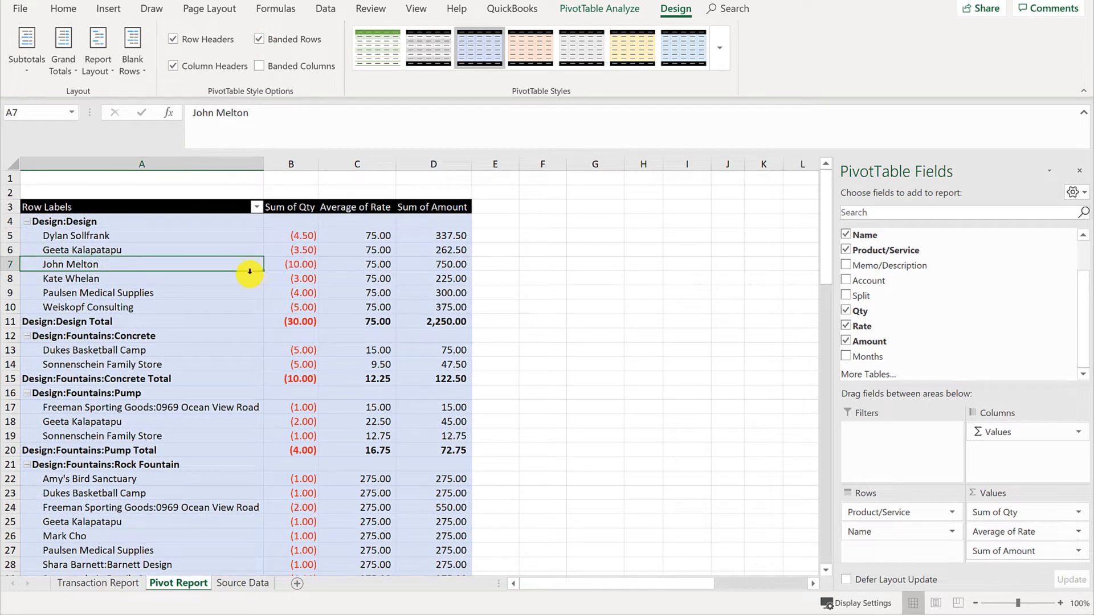
click(193, 279)
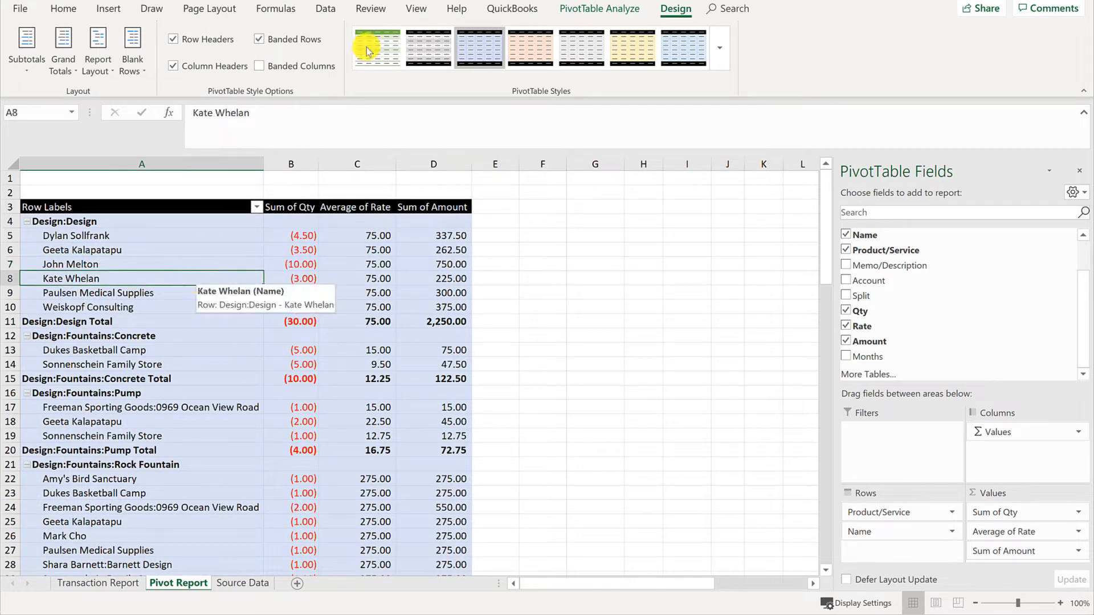
click(634, 50)
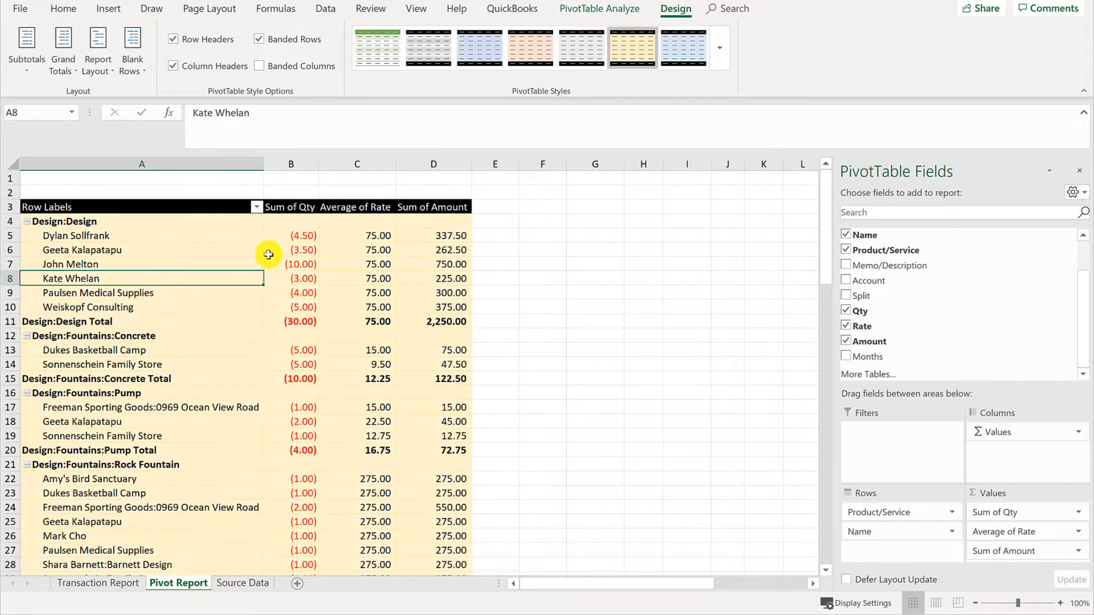
click(231, 249)
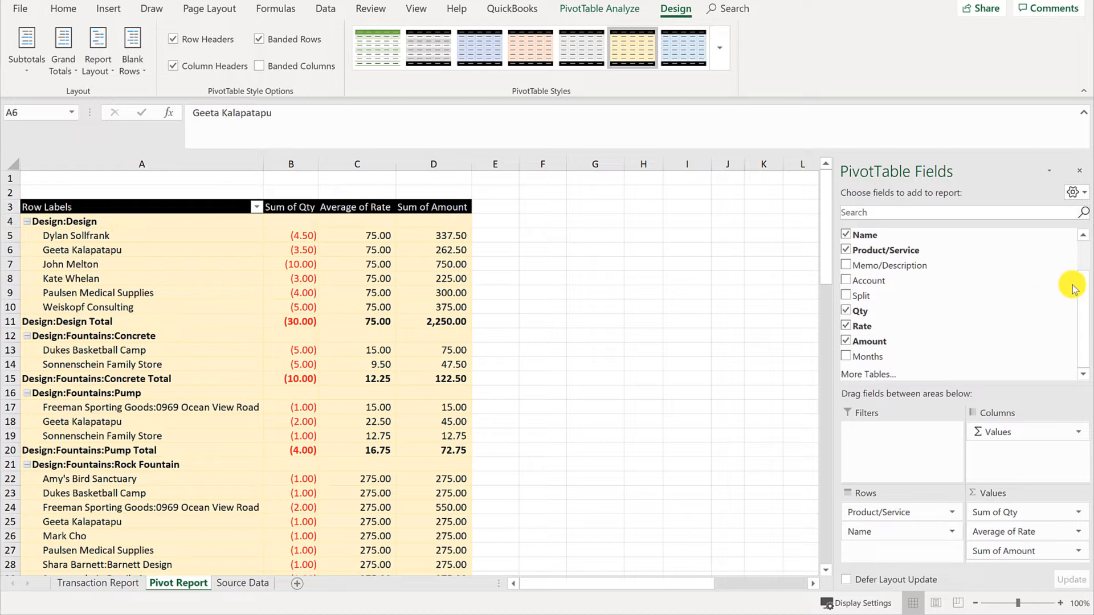
- Remove the Name, Product/Service, Qty and Rate fields from the PivotTable, keeping only Amount
click(1083, 248)
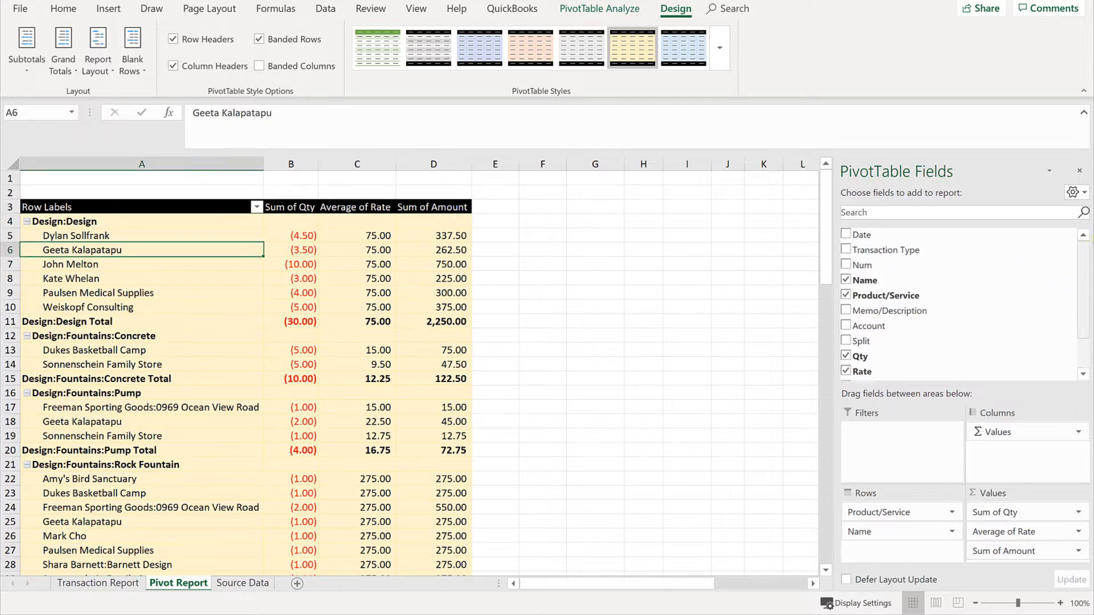
click(846, 281)
click(846, 295)
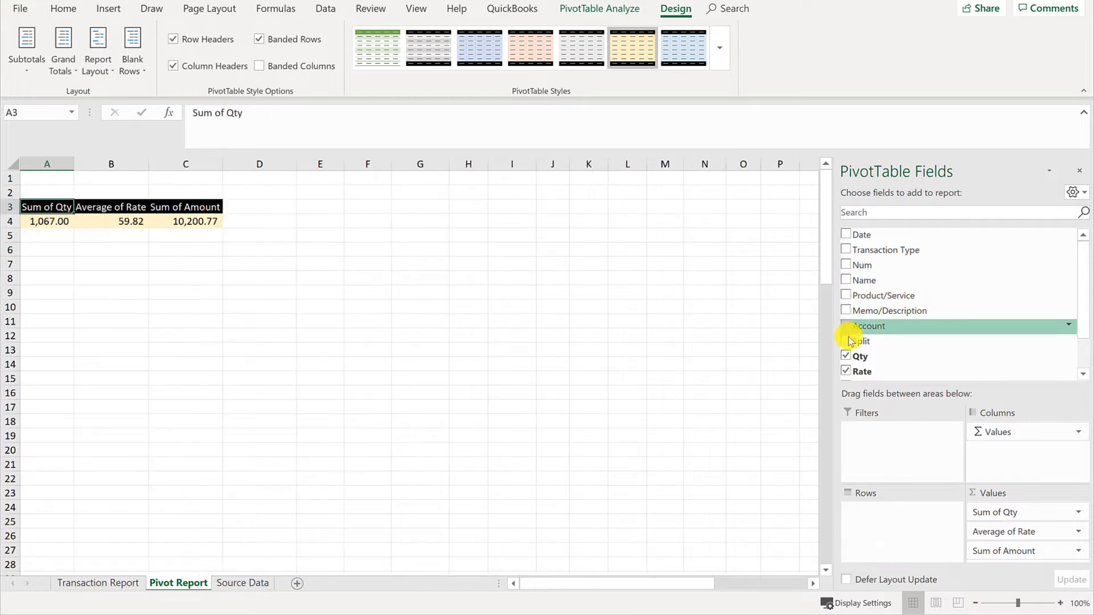
click(846, 356)
click(846, 372)
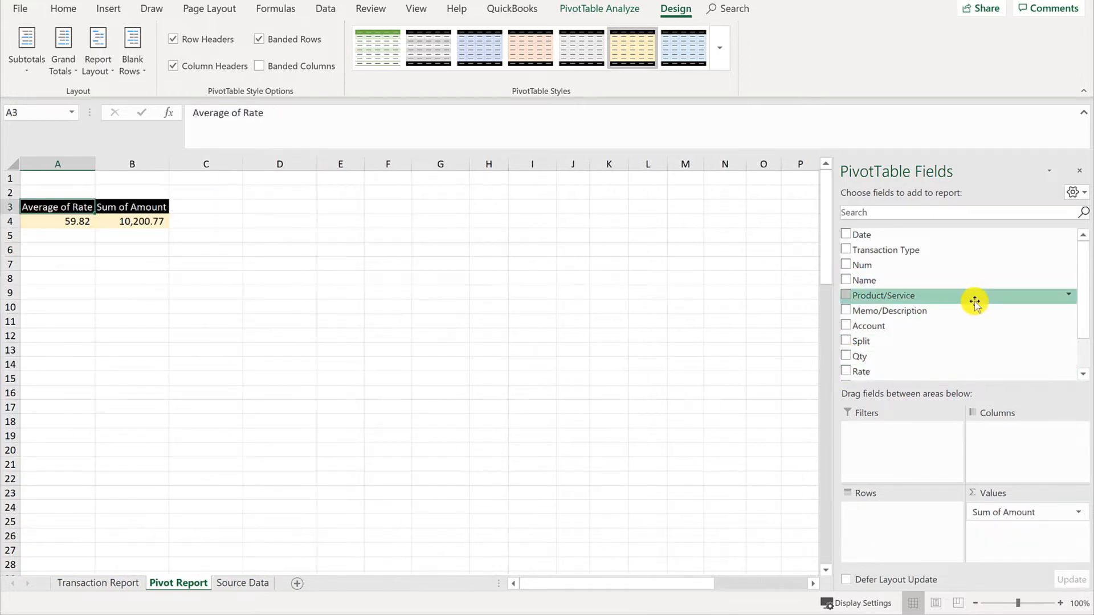
- Add the Account field to the PivotTable rows to summarize the amounts by income account
scroll(973, 298, down, 1)
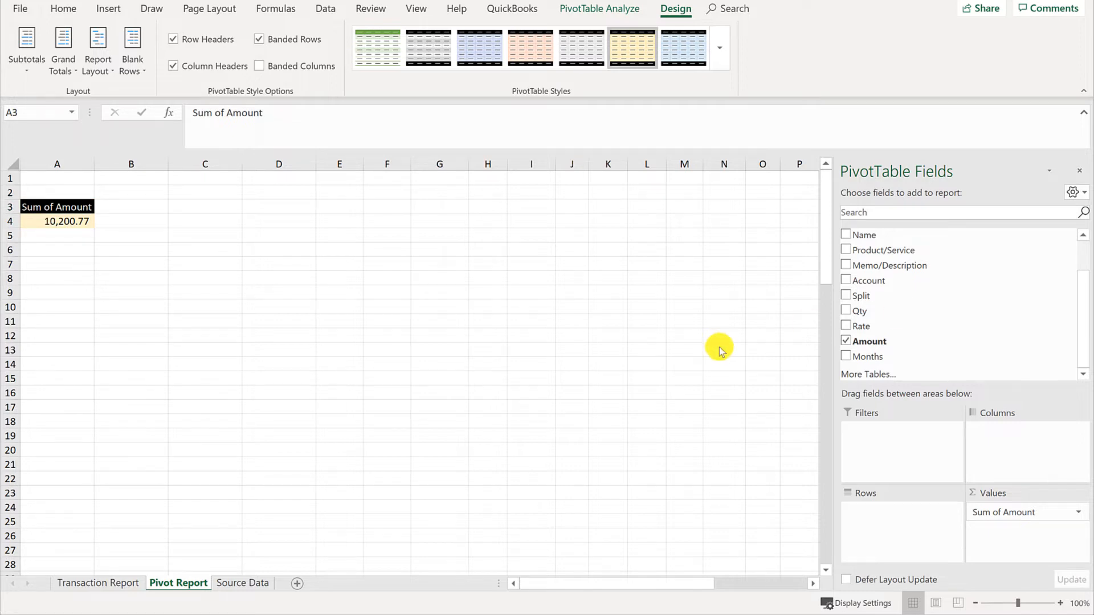
click(864, 282)
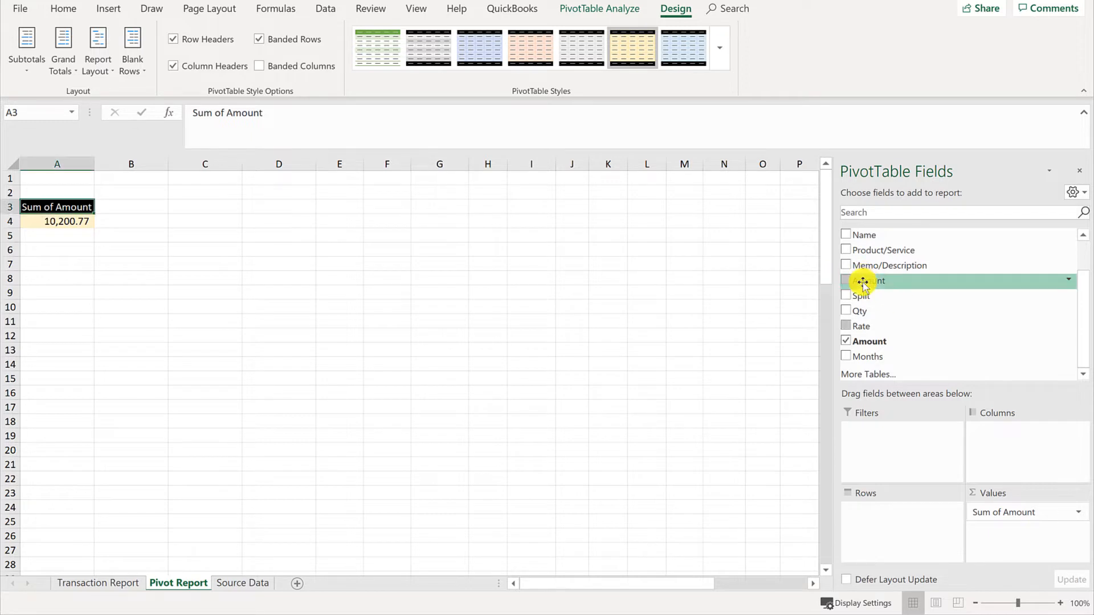
drag(863, 281, 897, 516)
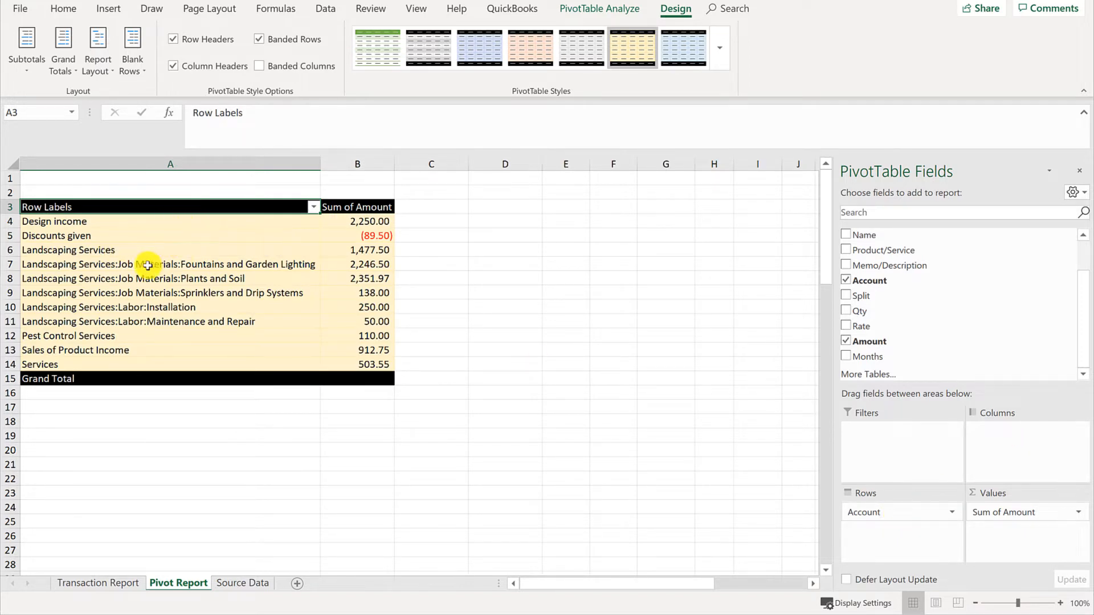
click(107, 264)
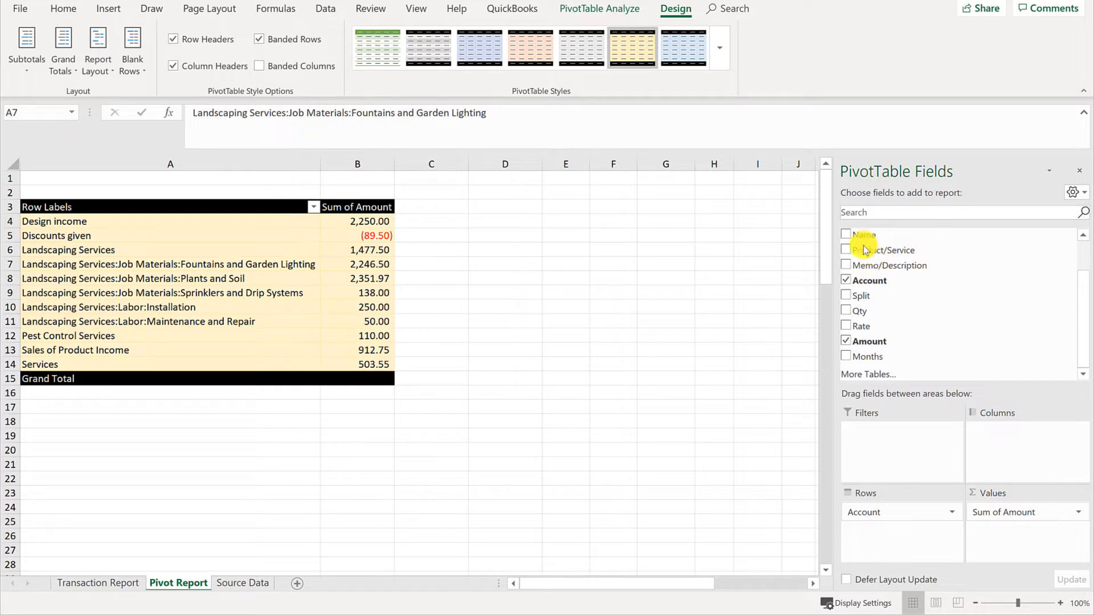
- Add the Name field to the rows and move it above Account, listing the accounts under each customer
drag(865, 234, 896, 525)
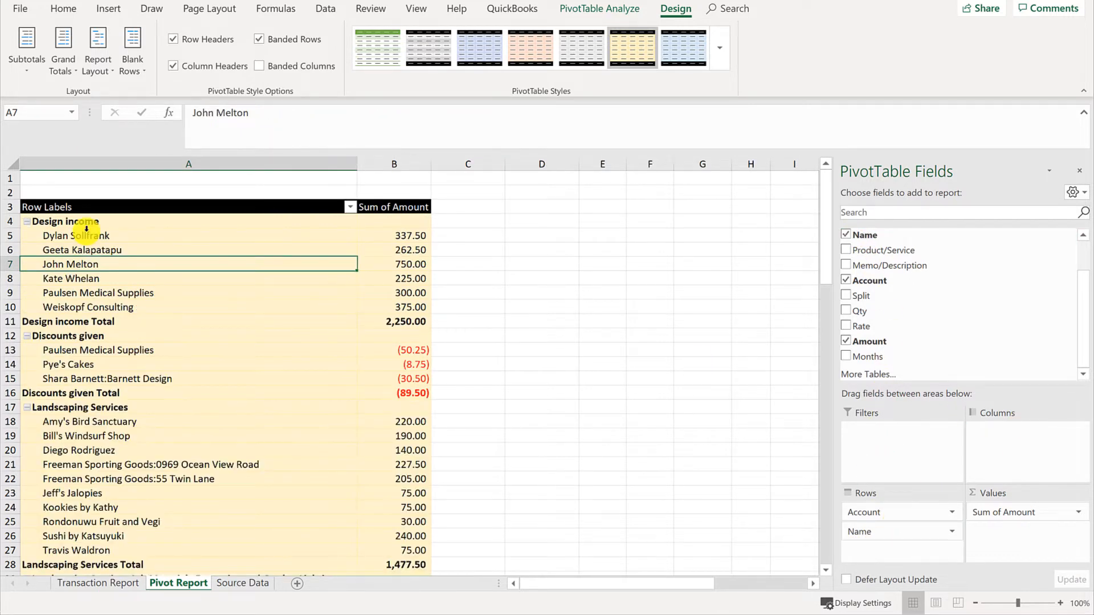
click(77, 223)
click(70, 238)
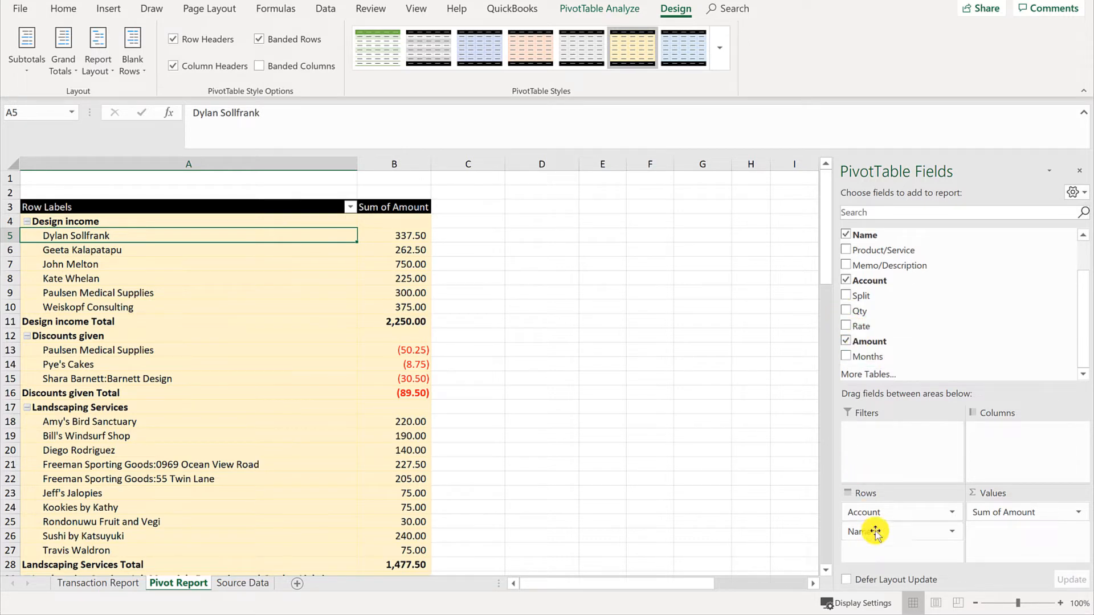
drag(875, 534, 882, 506)
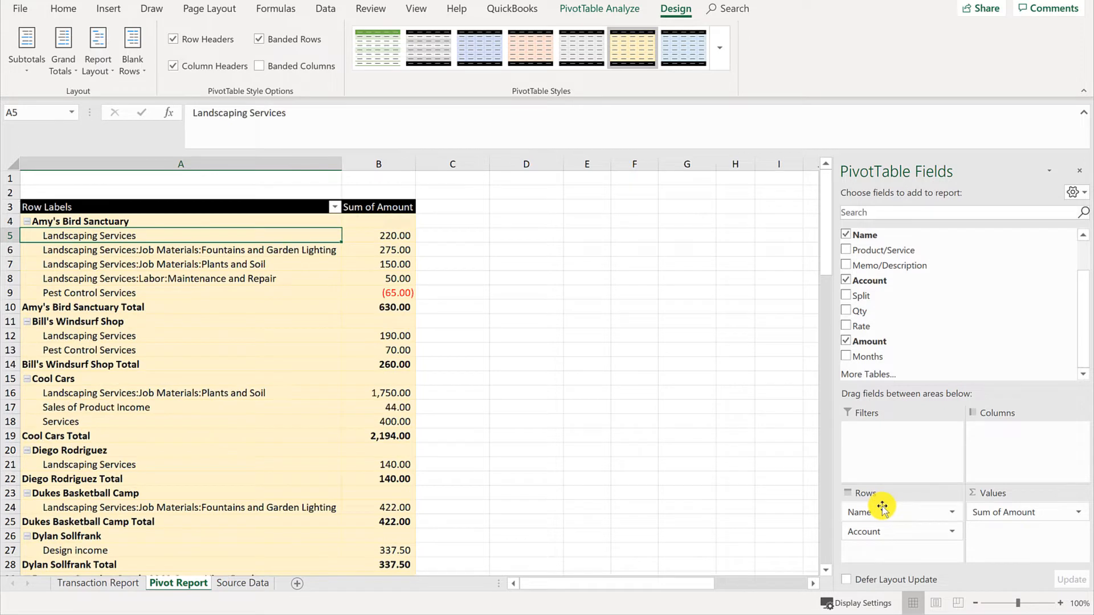
click(126, 249)
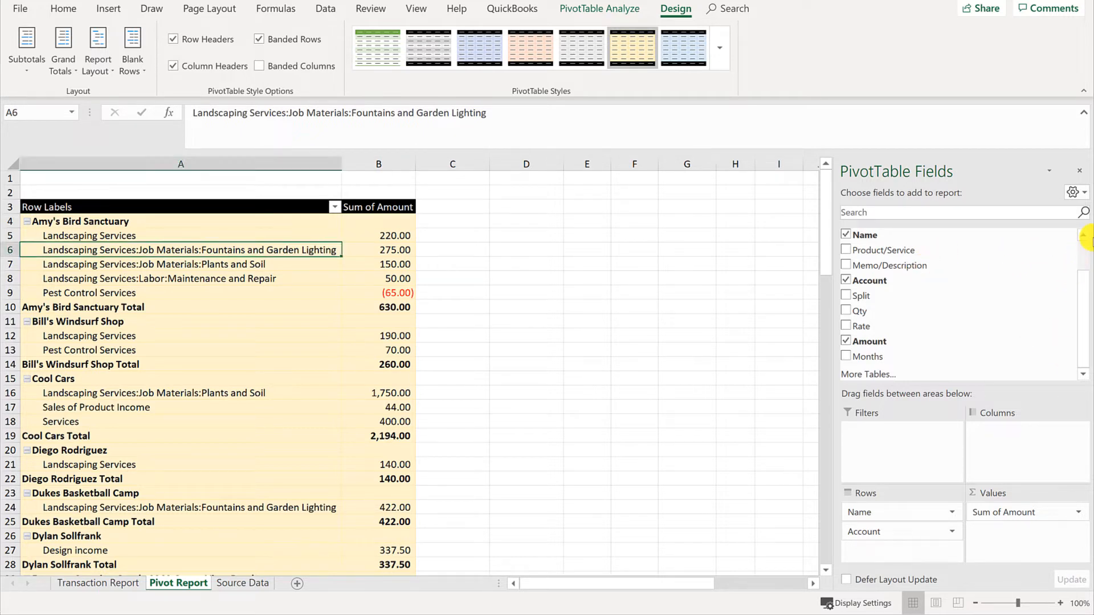
- Add the Date field to the PivotTable columns to split the amounts by month
scroll(1083, 242, up, 1)
drag(992, 235, 1004, 439)
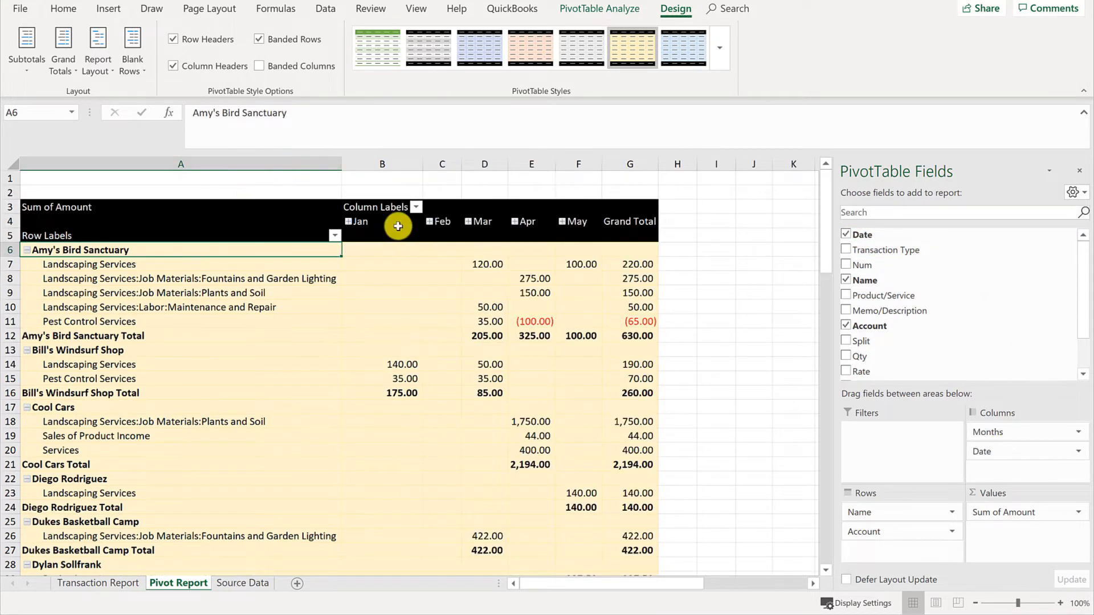
click(348, 221)
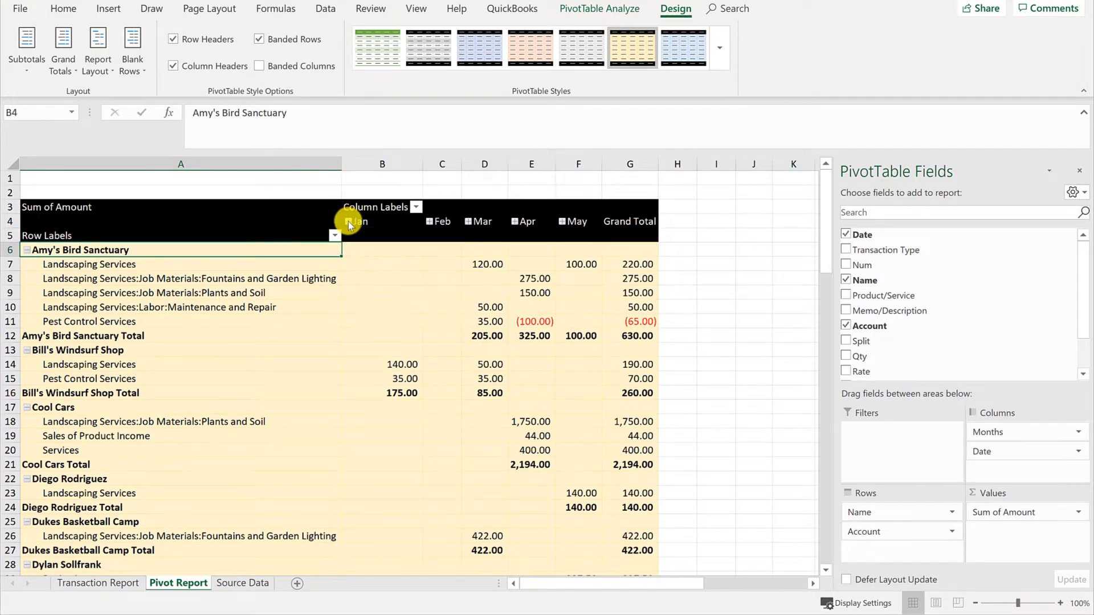
click(348, 222)
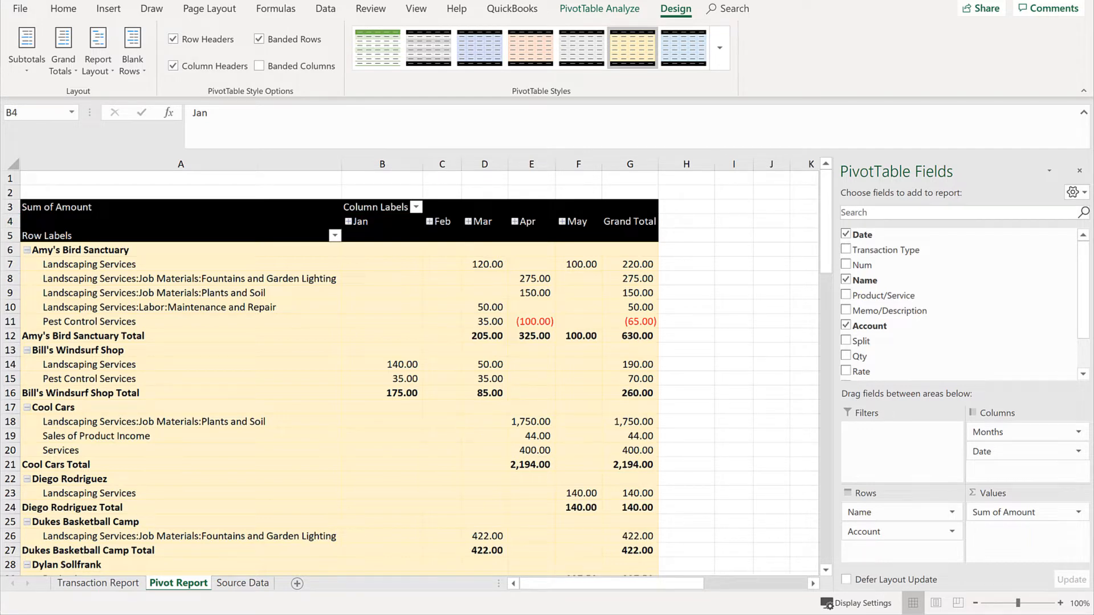
- Clear the Name, Date, Account and Months fields from the PivotTable, keeping only Amount
click(845, 280)
click(846, 234)
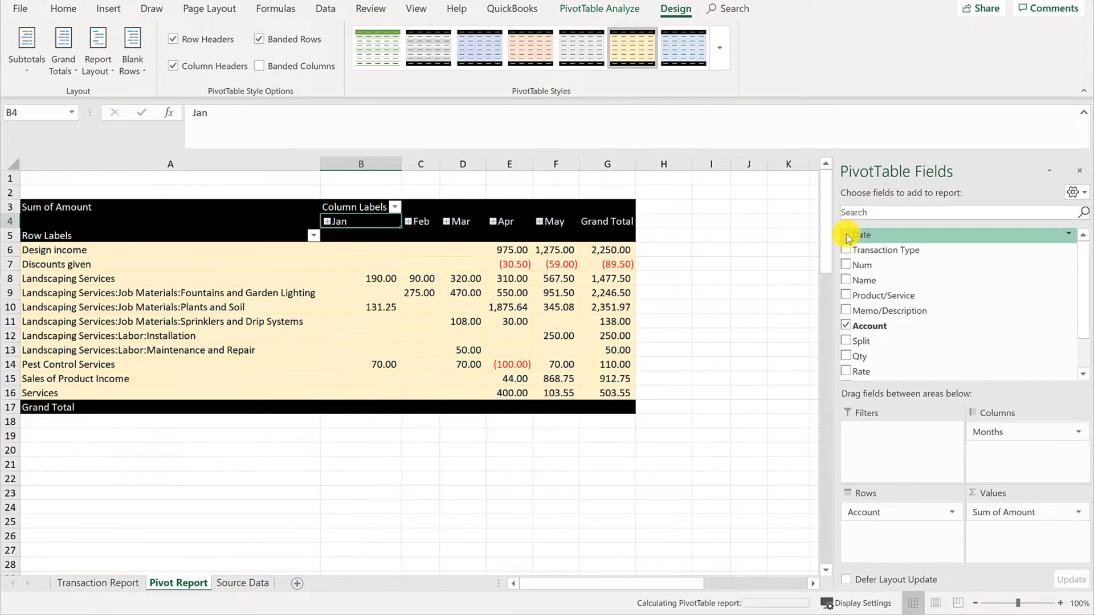
click(846, 326)
scroll(938, 311, down, 1)
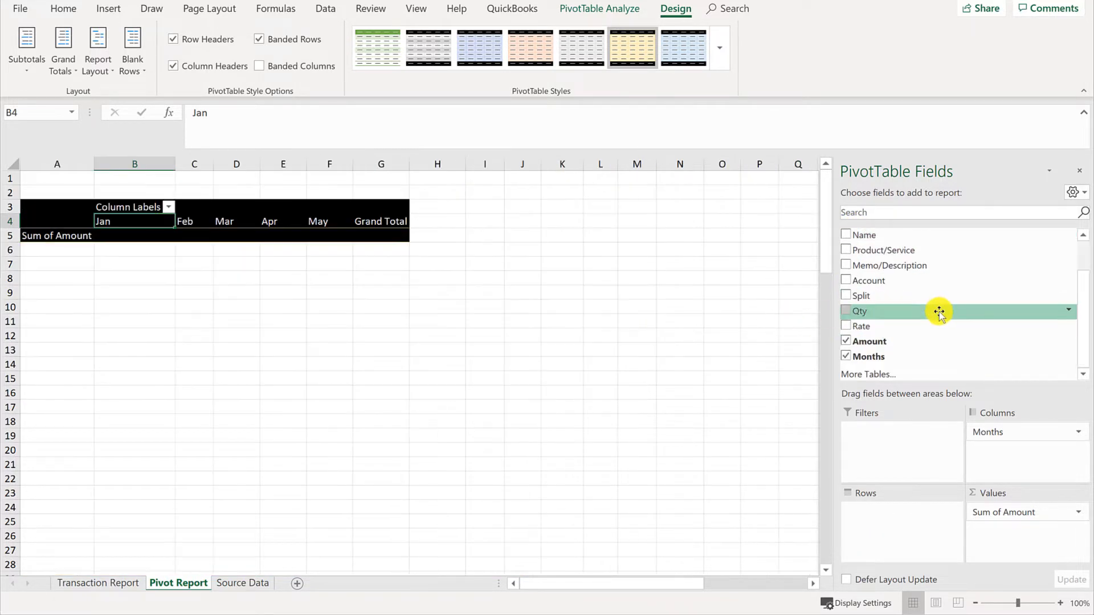
click(846, 357)
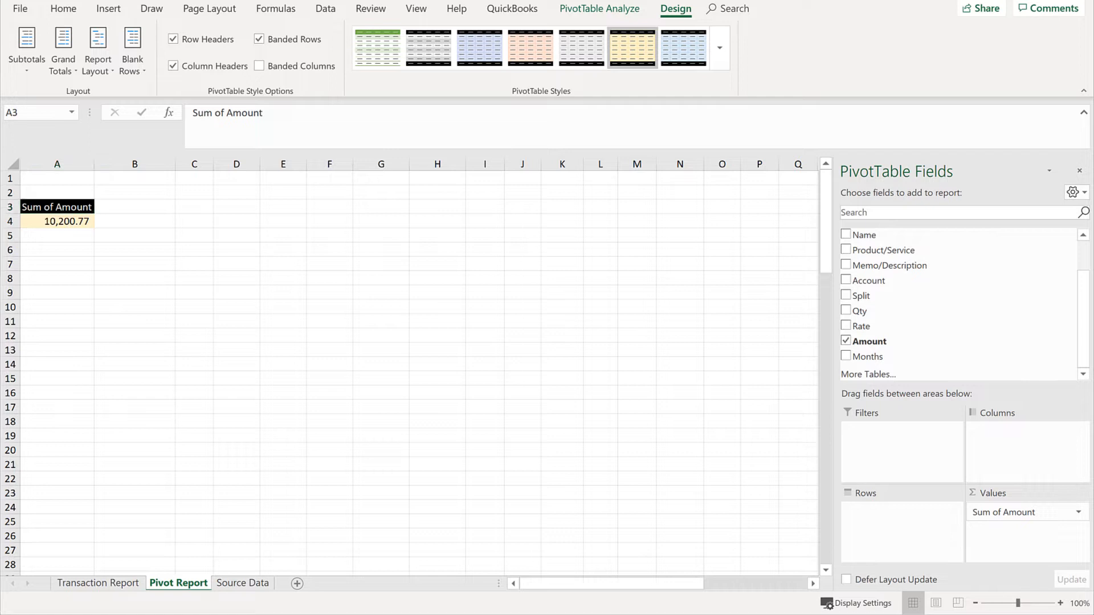
- Add Product/Service to the PivotTable rows and place Qty above Sum of Amount in the values
drag(860, 250, 870, 509)
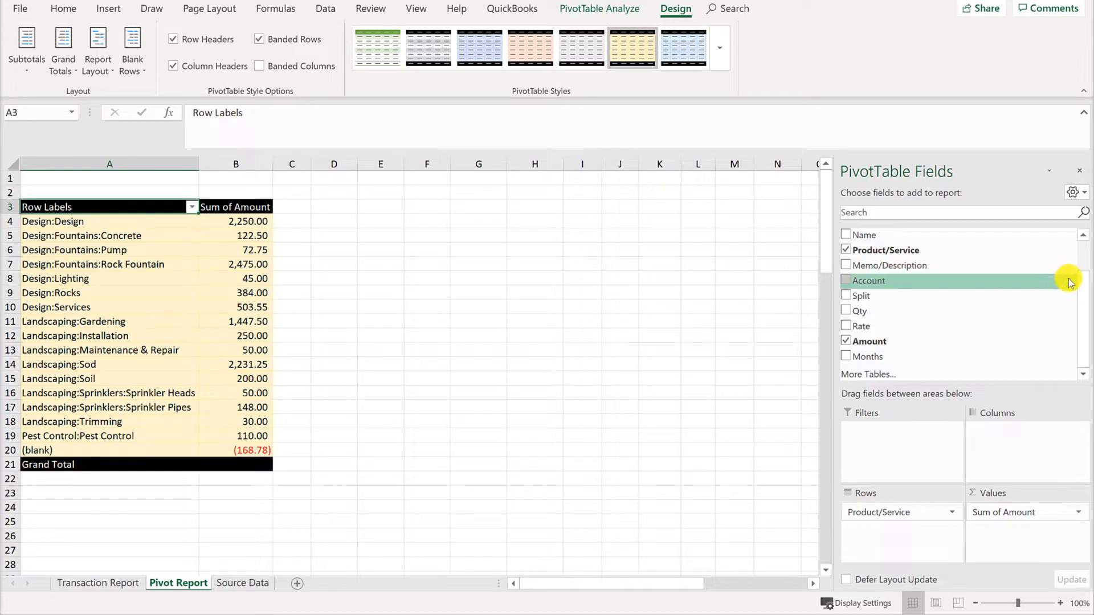
drag(860, 312, 1001, 507)
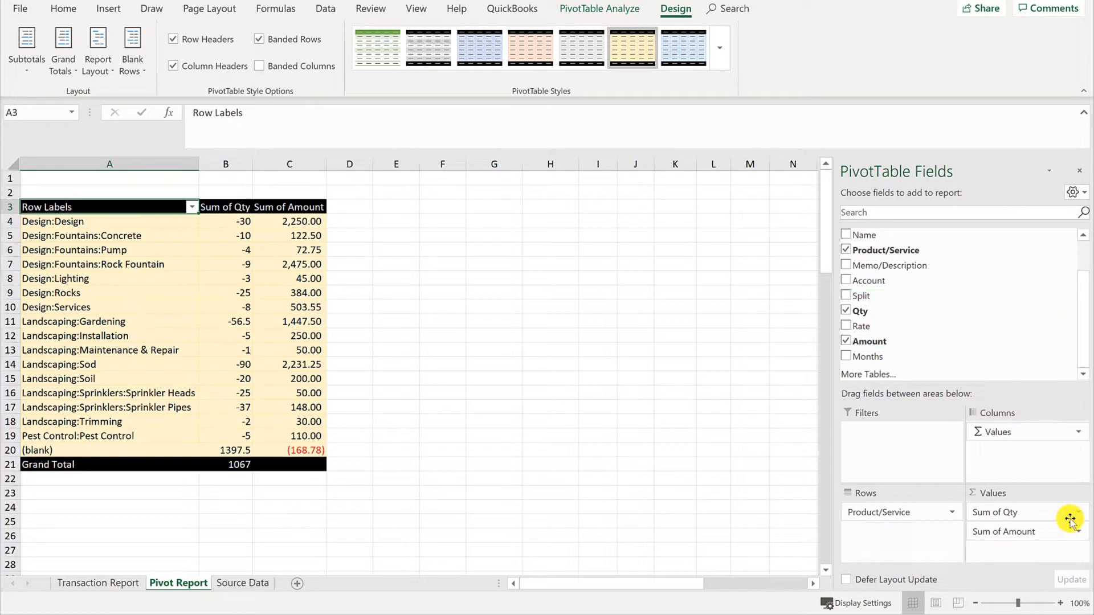
- Format Sum of Qty as Number with two decimal places, a thousands separator and negatives in red parentheses
click(1019, 511)
click(1008, 496)
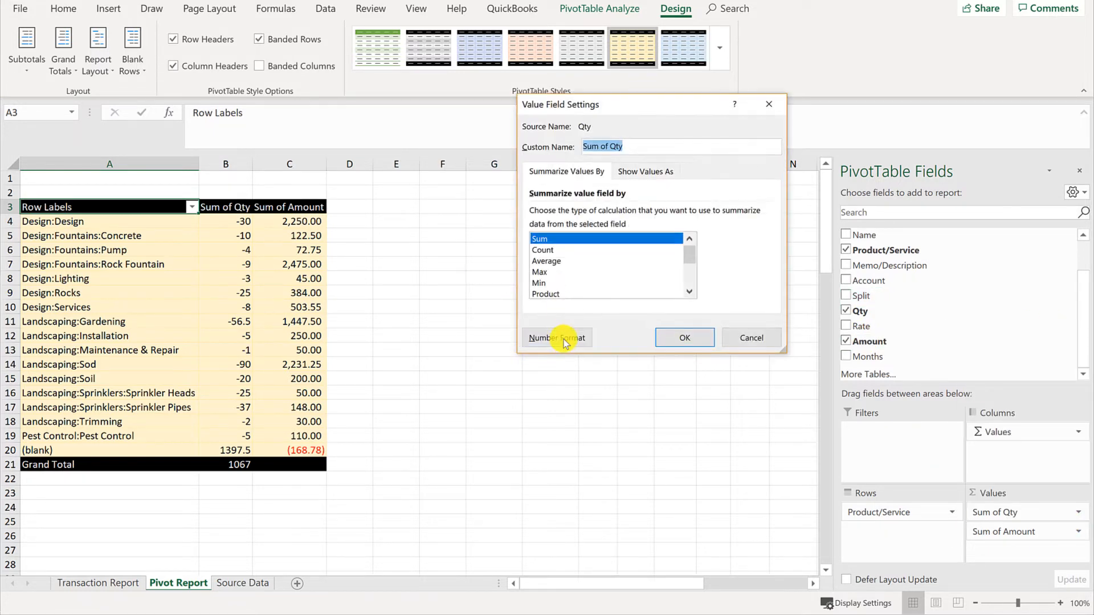
click(563, 343)
click(488, 115)
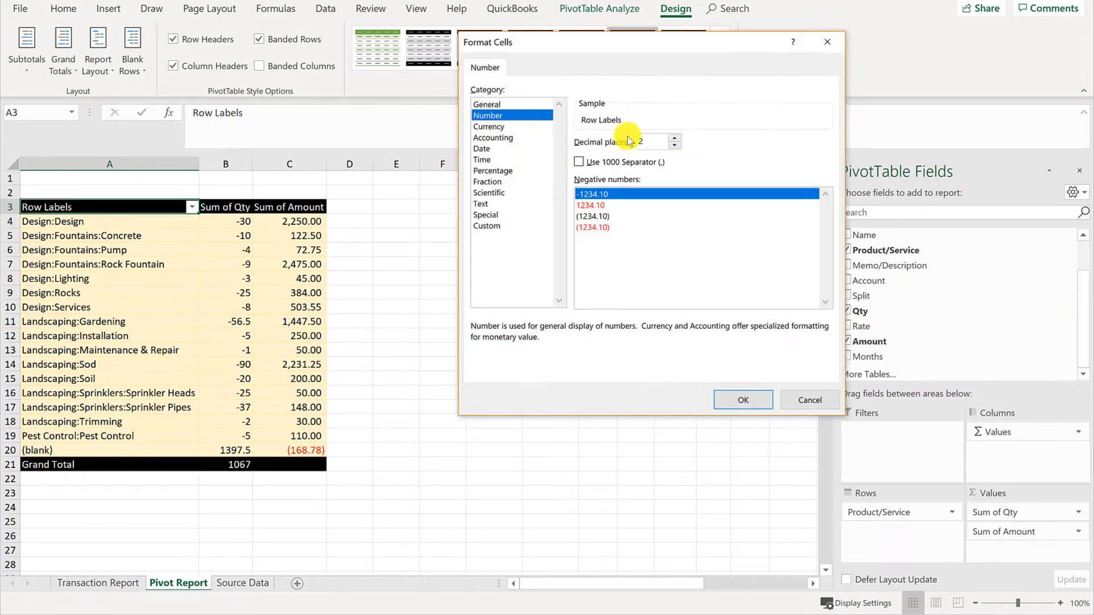
click(580, 163)
click(593, 227)
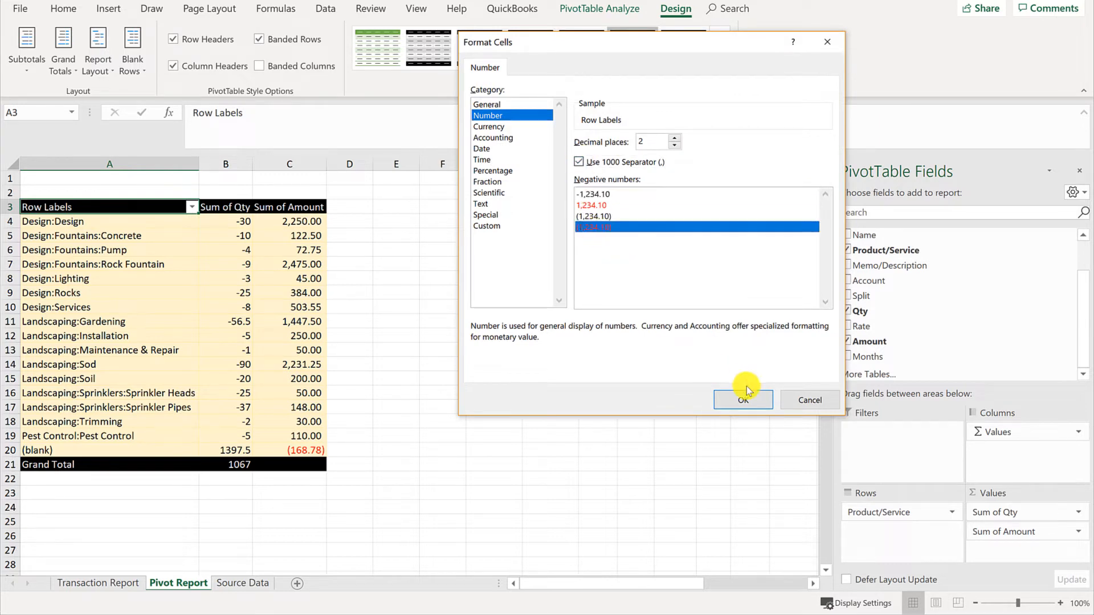
click(757, 405)
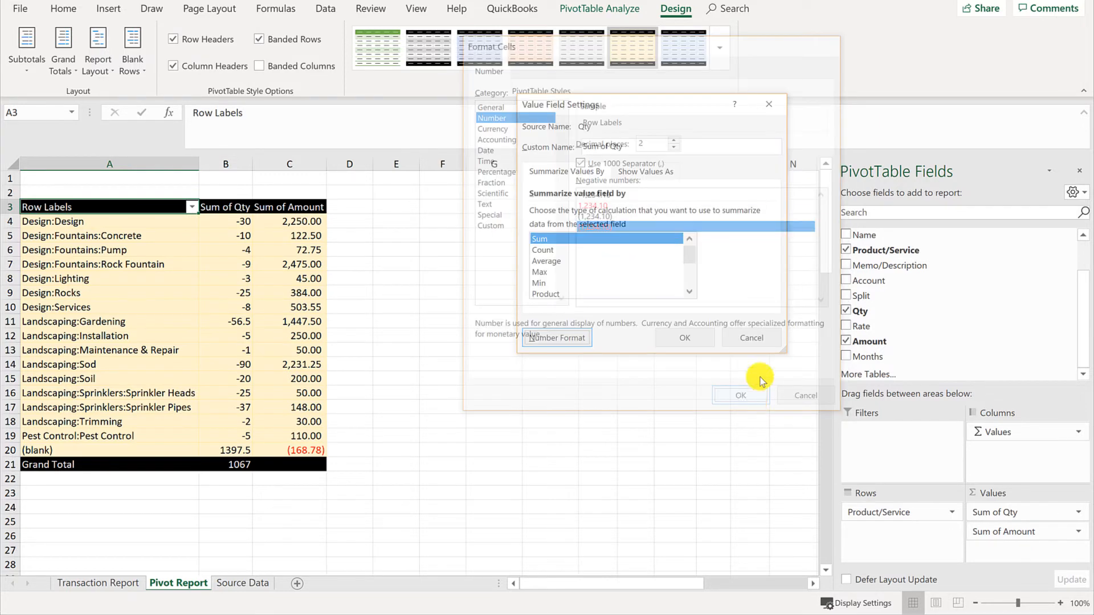
- Confirm the two-decimal, thousands-separated number format for Sum of Qty and add the Date field to the pivot table's columns
click(684, 339)
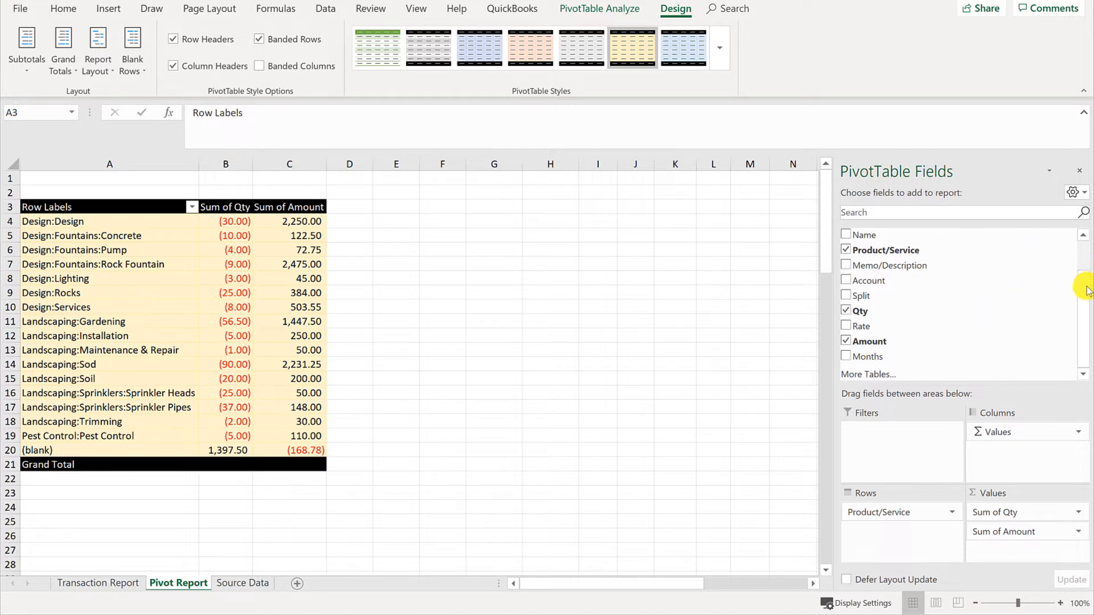
scroll(1075, 232, up, 1)
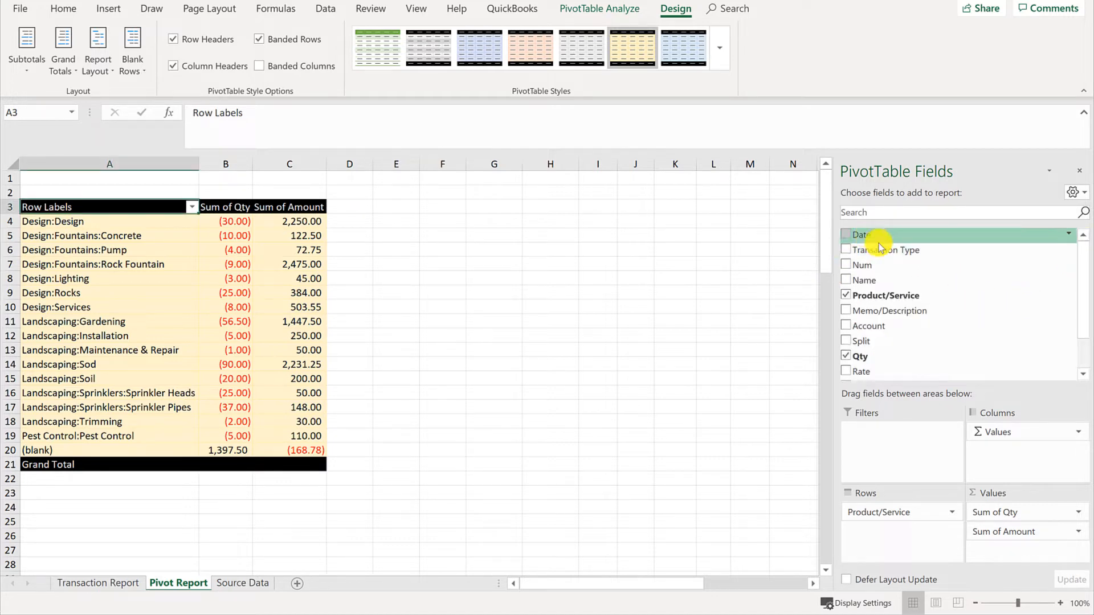
drag(879, 244, 994, 429)
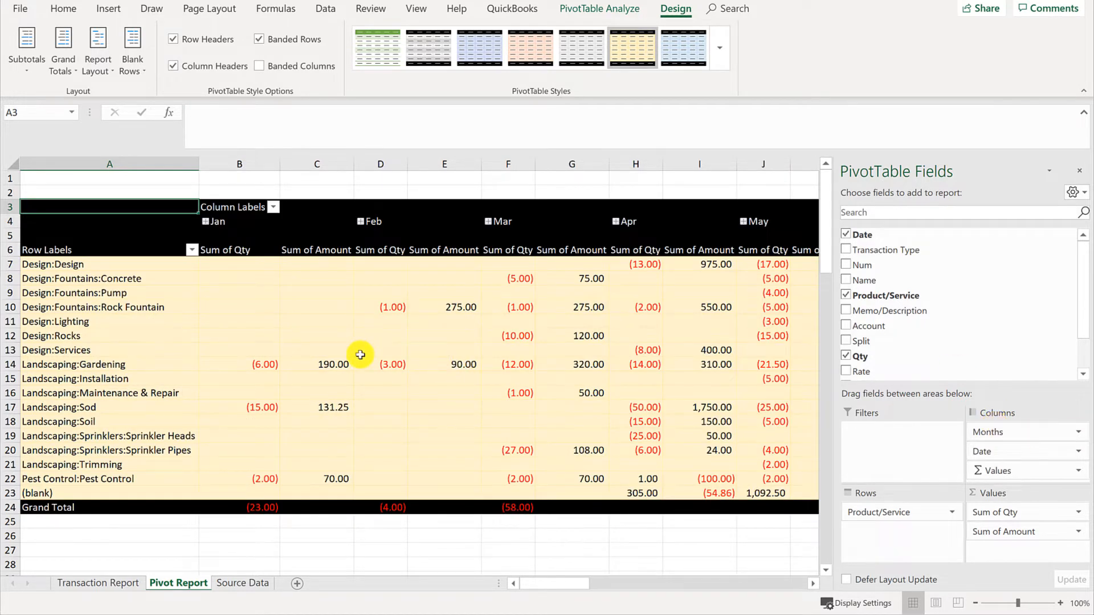
- Examine the monthly quantities and amounts for each product or service in the pivot table
click(11, 164)
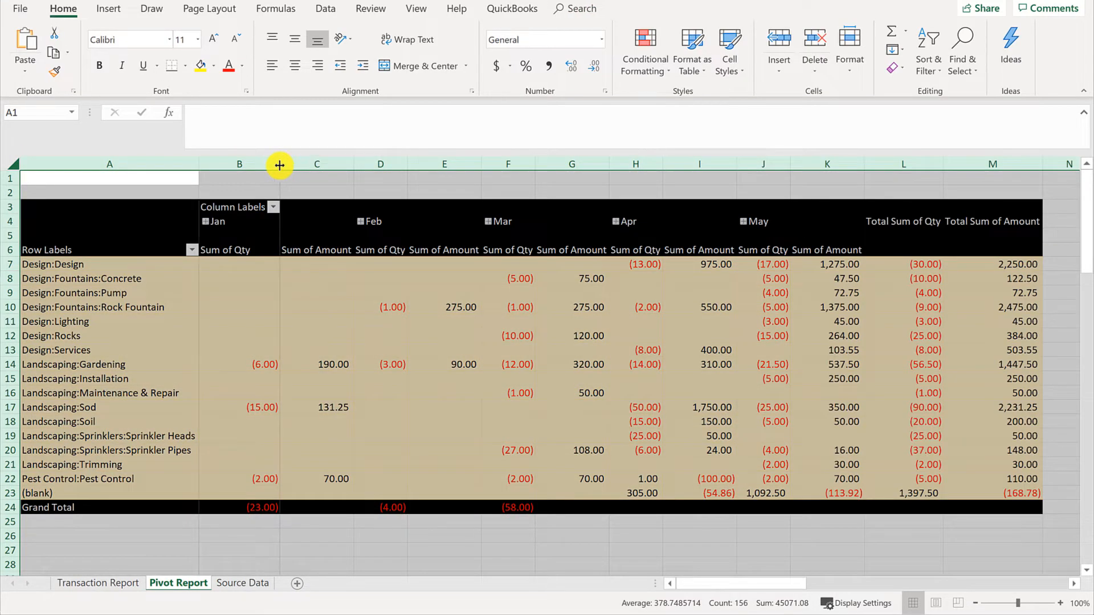
click(251, 180)
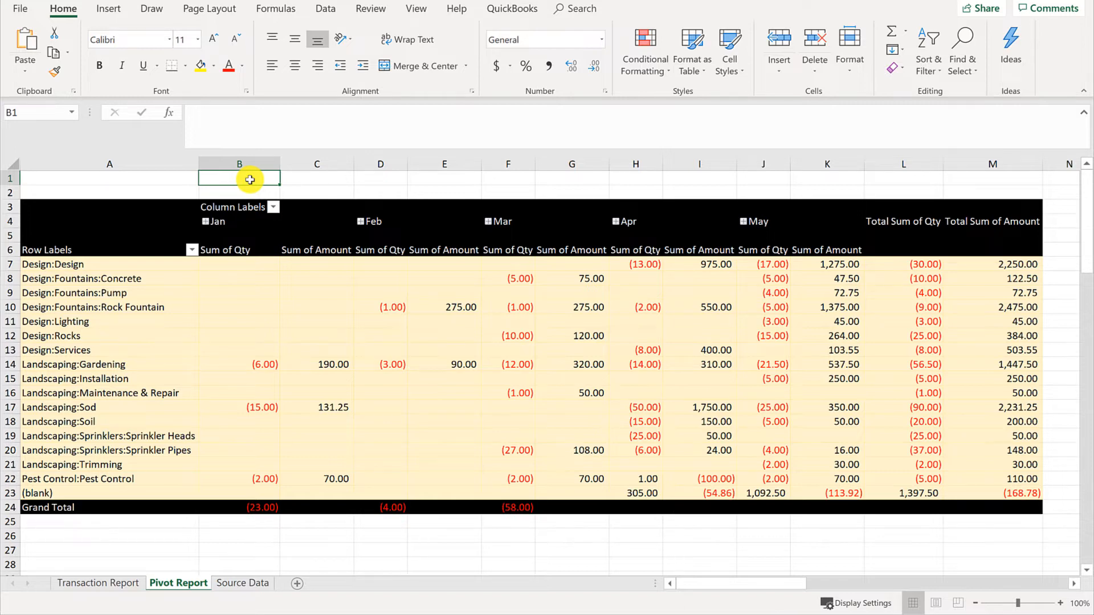
click(236, 365)
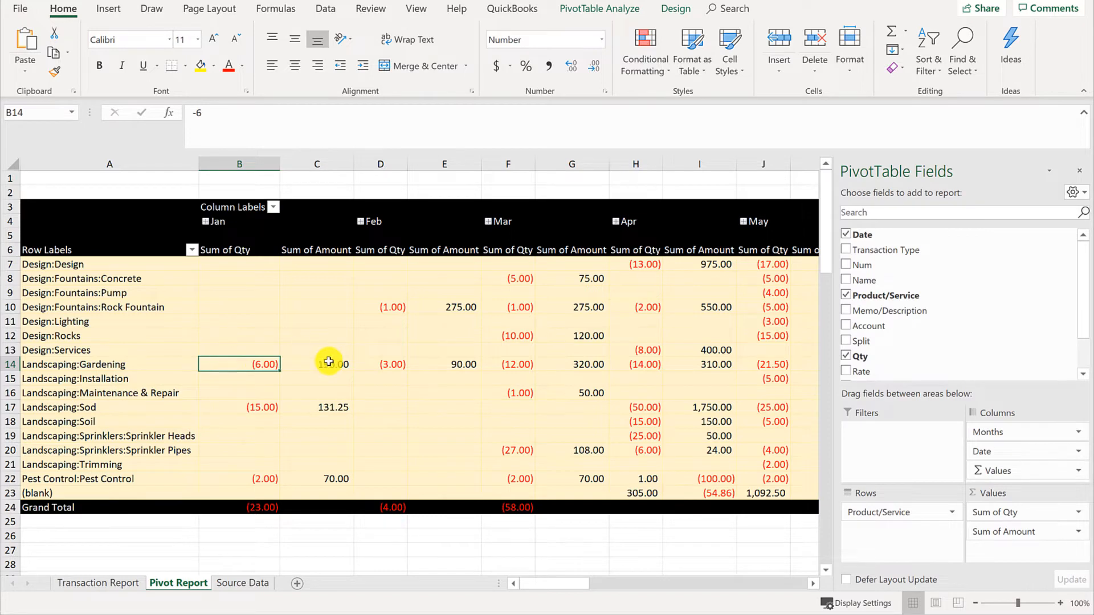
click(263, 530)
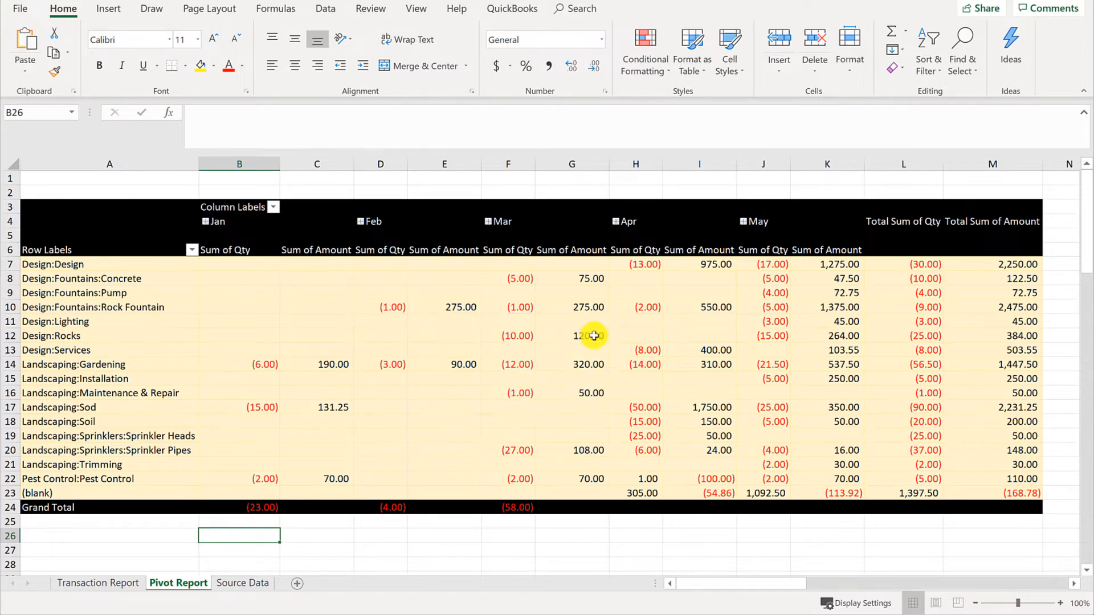
mouse_move(594, 335)
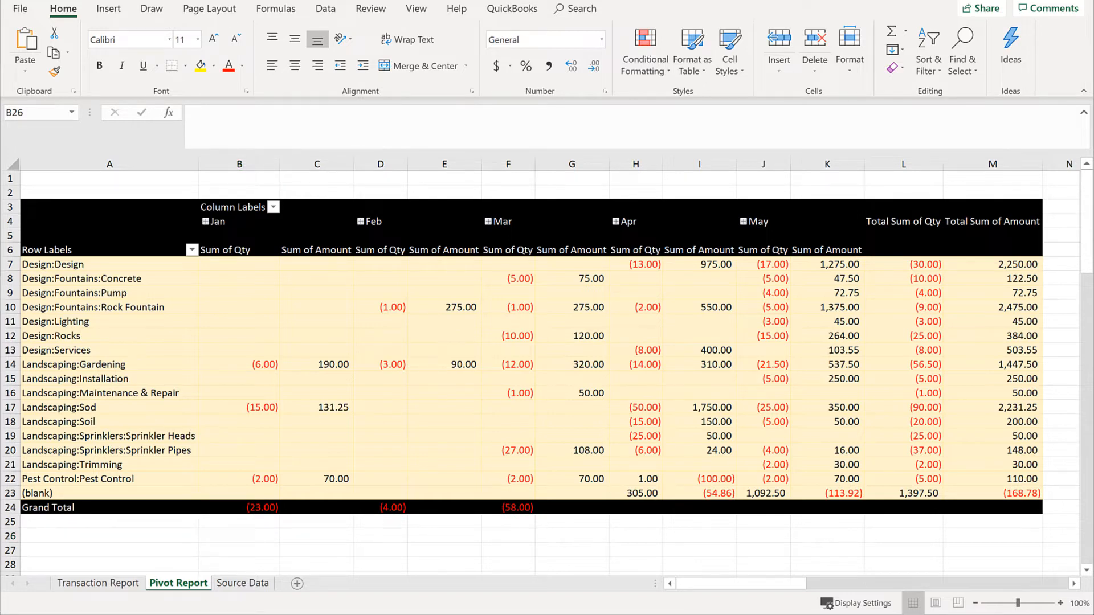
- Remove the Date, Months, Qty and Product/Service fields from the pivot table, keeping only Amount
click(714, 335)
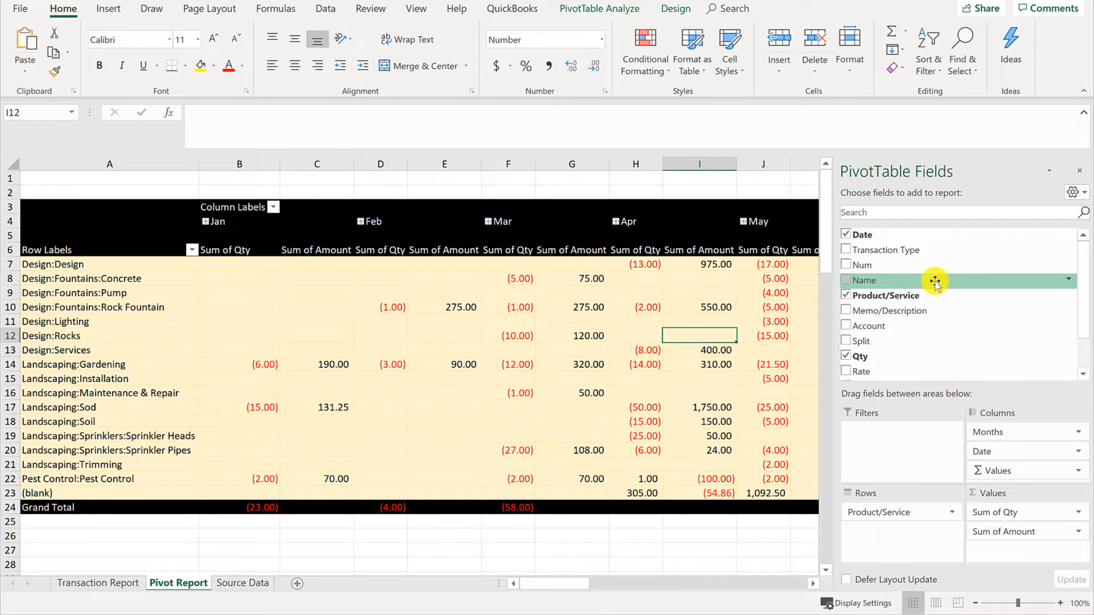
click(846, 234)
scroll(912, 302, down, 1)
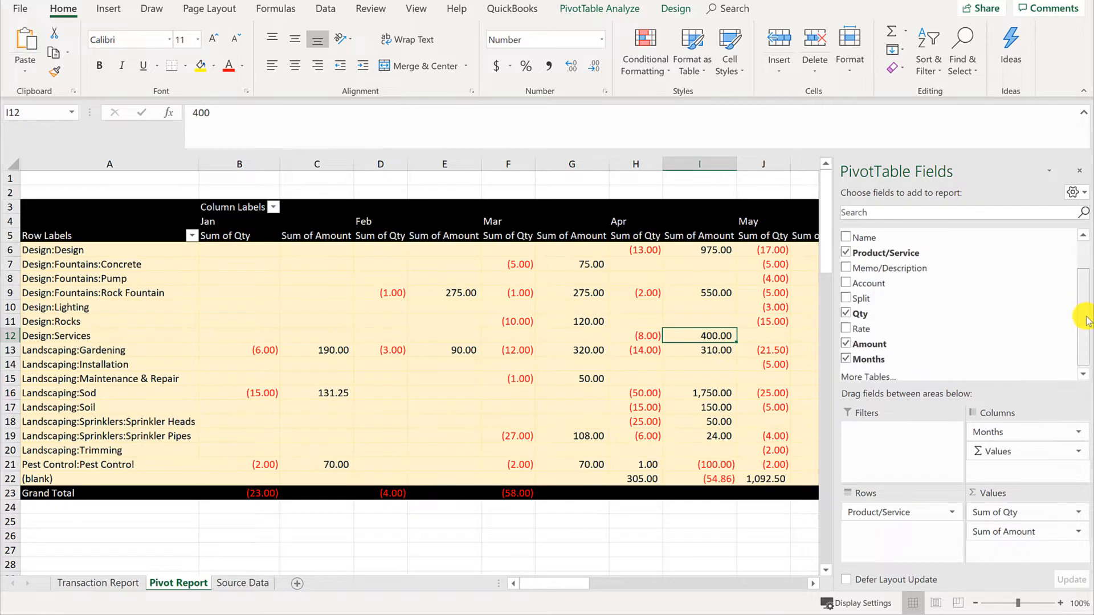
click(846, 357)
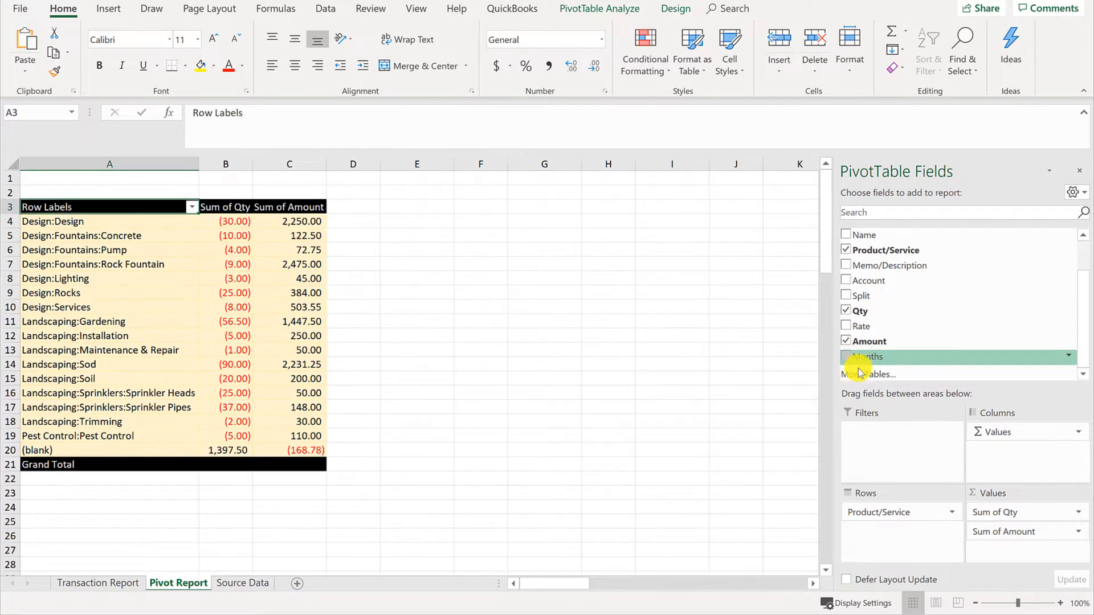
click(846, 311)
click(846, 250)
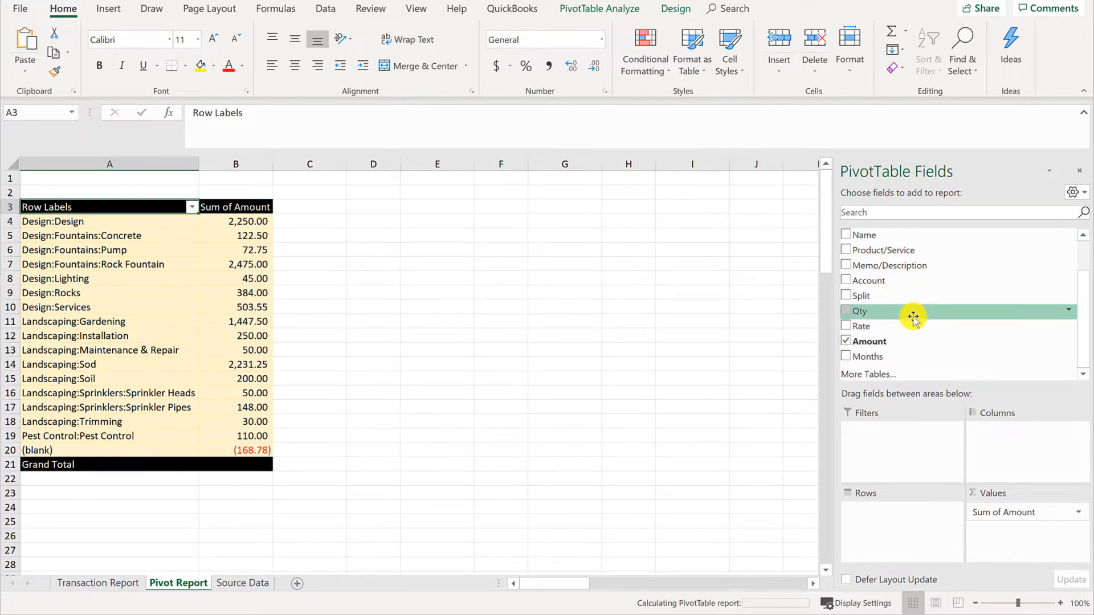
scroll(912, 319, up, 1)
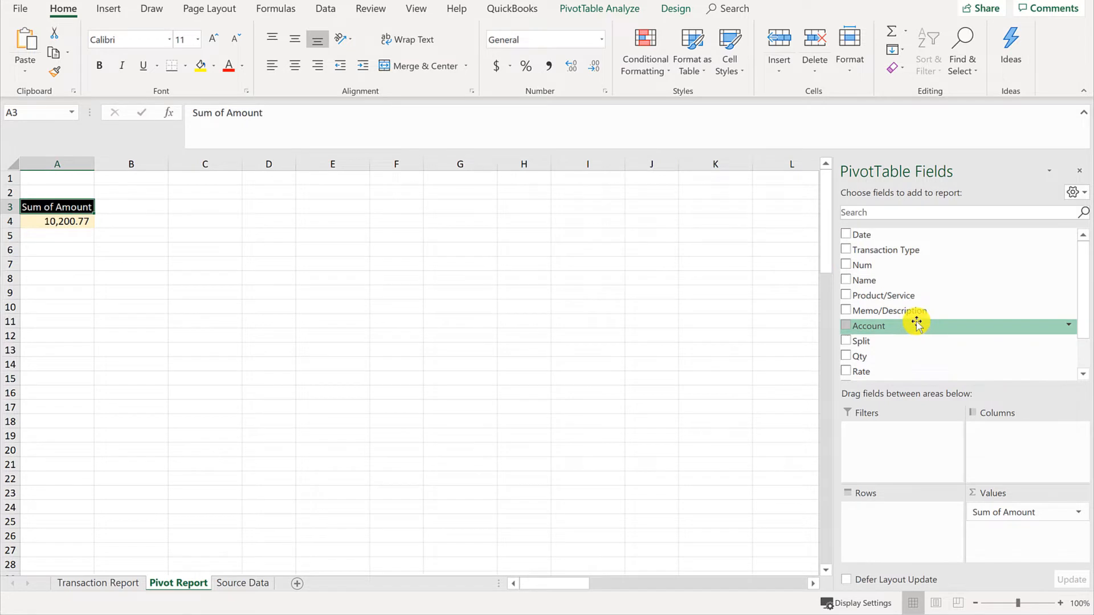
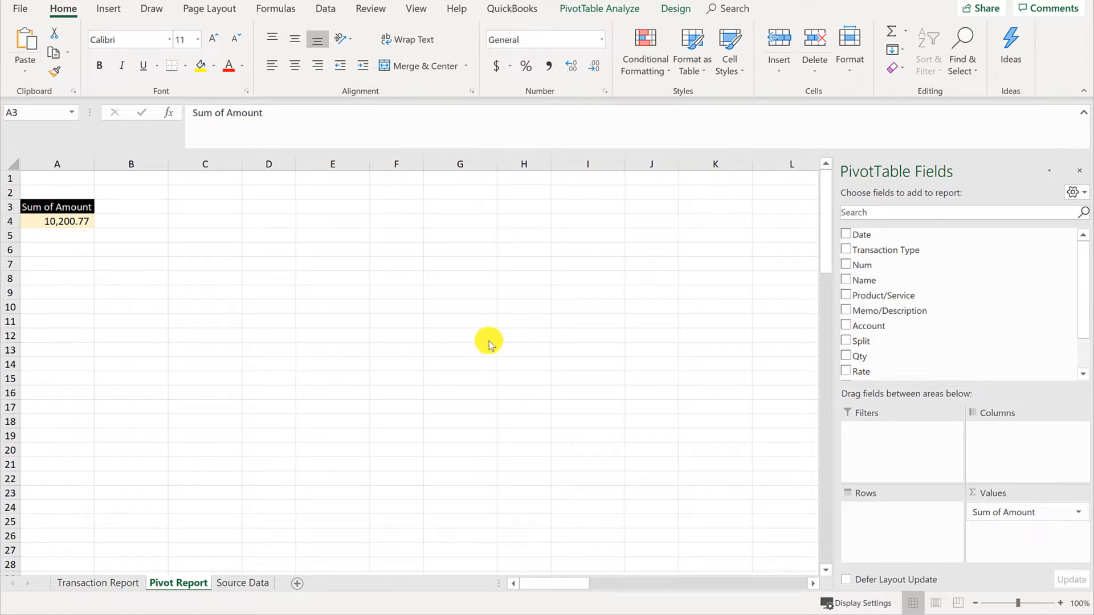
- Lay out the pivot table with Product/Service as rows and Name as columns
click(875, 296)
drag(875, 295, 895, 514)
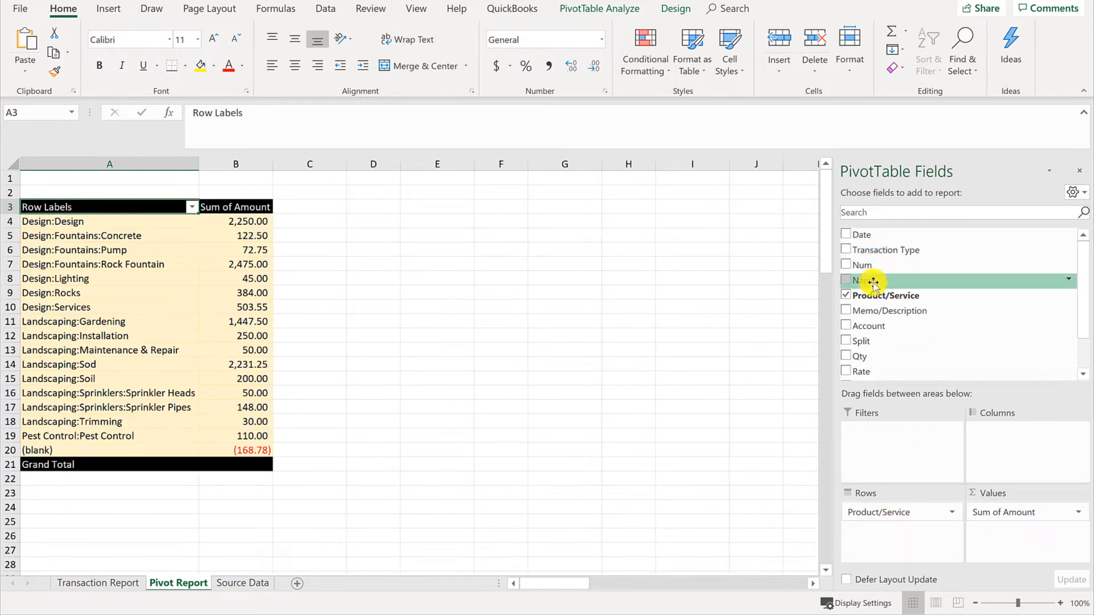
drag(869, 280, 1018, 432)
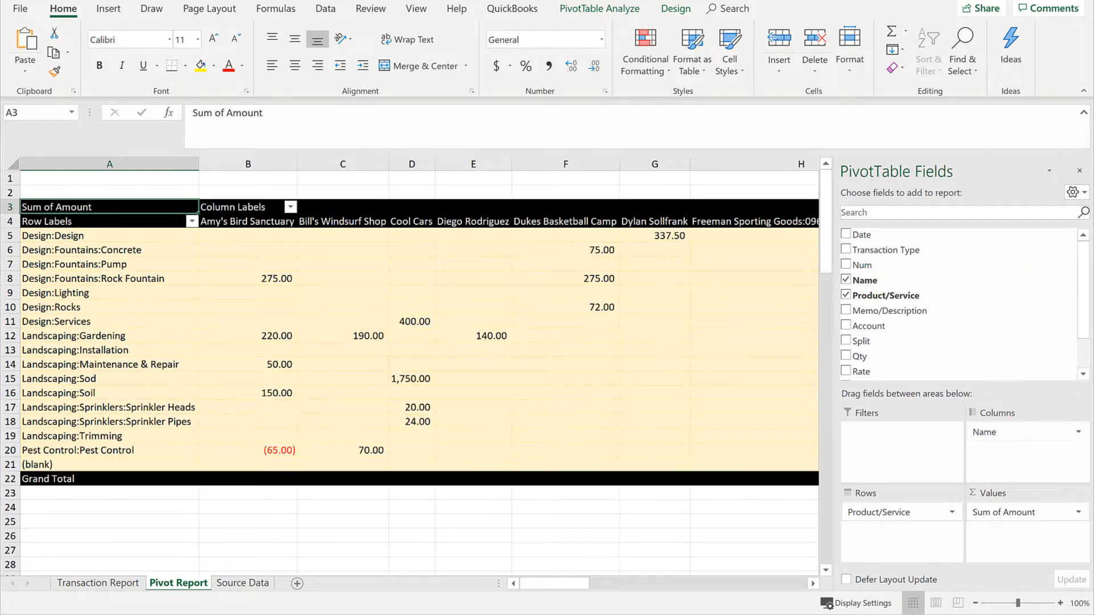
- Format the whole Grand Total row in white bold text and autofit all column widths on the sheet
click(60, 471)
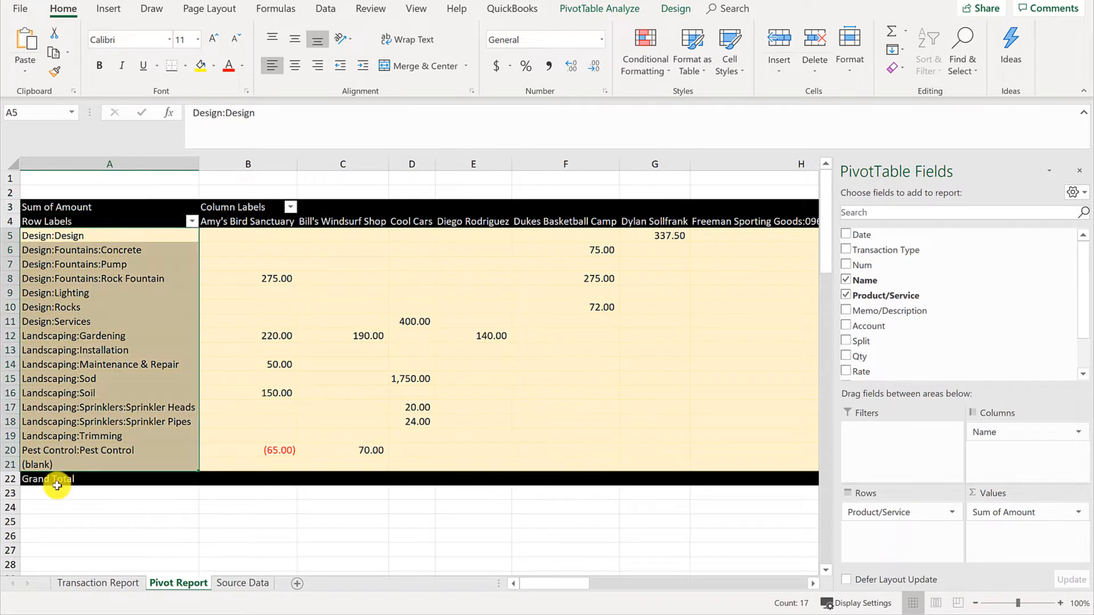
click(57, 482)
key(ctrl+shift+Right)
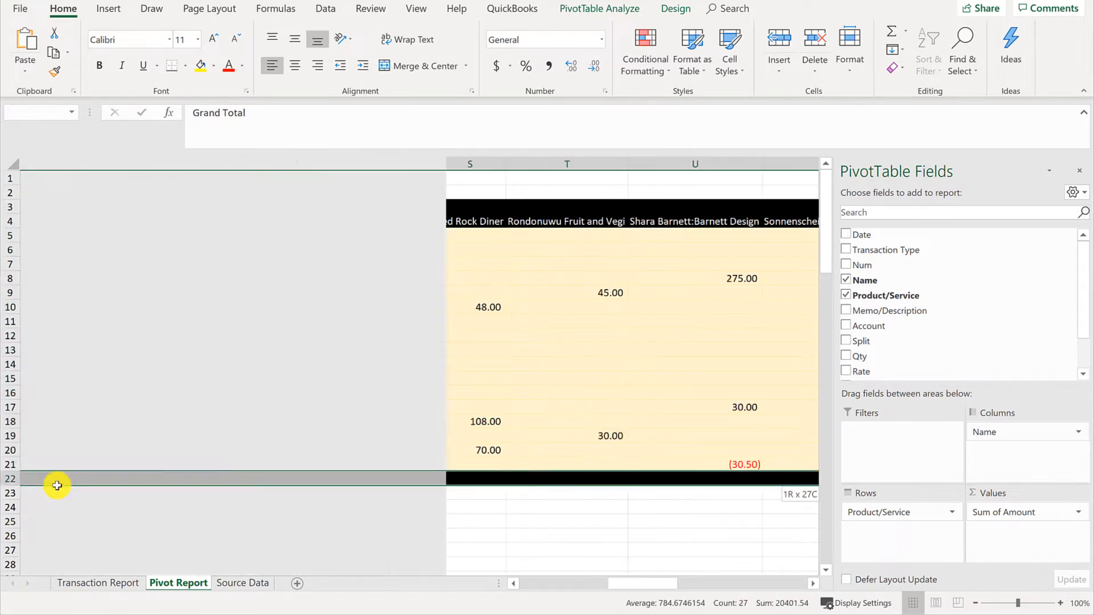
click(242, 65)
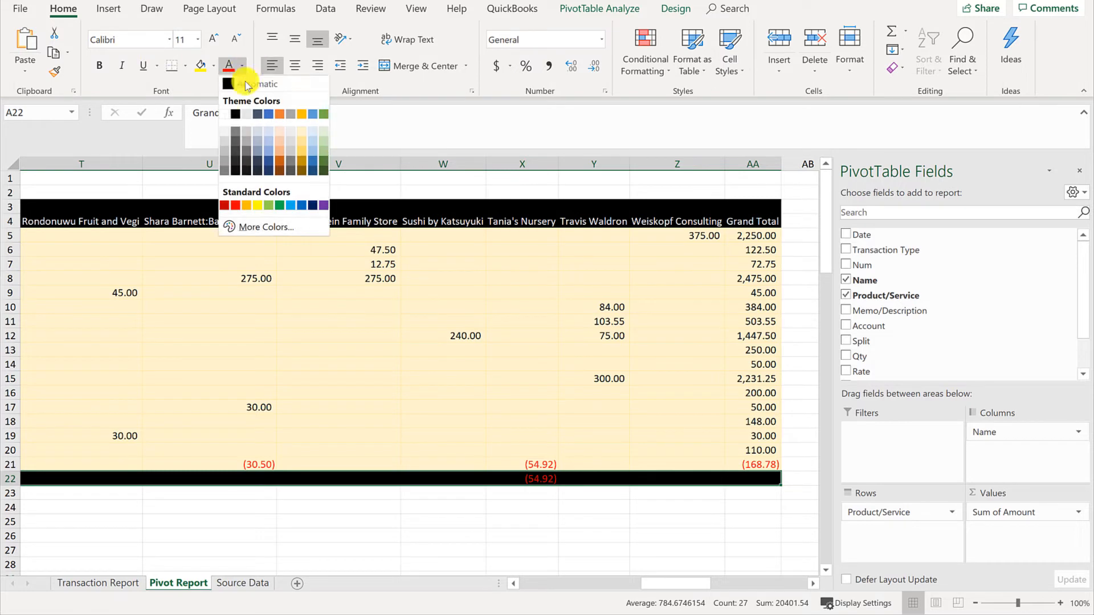
click(225, 114)
key(ctrl+BackSpace)
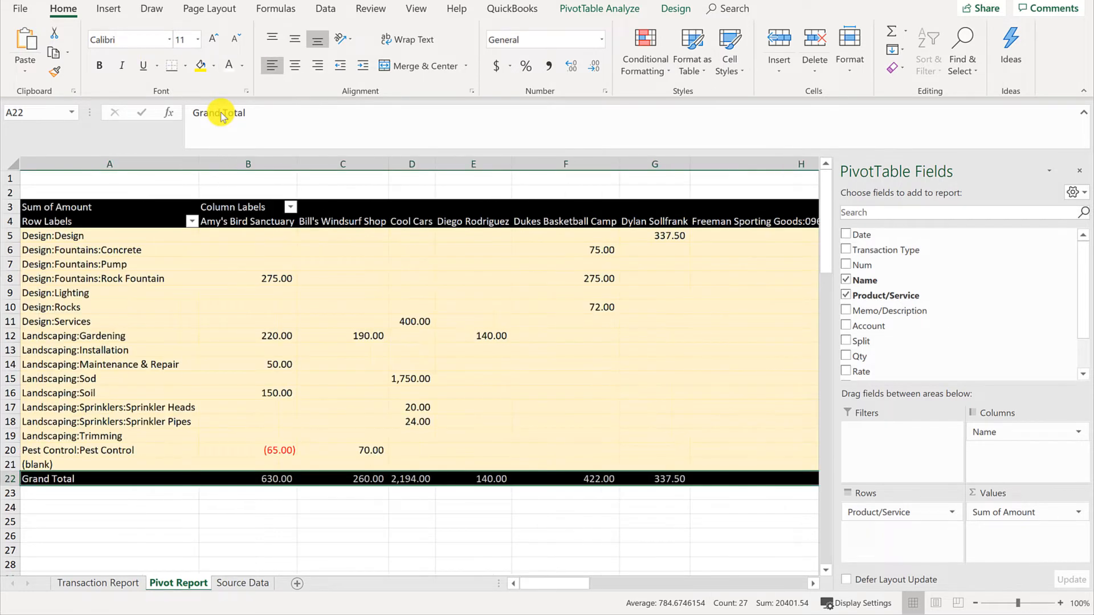
click(99, 66)
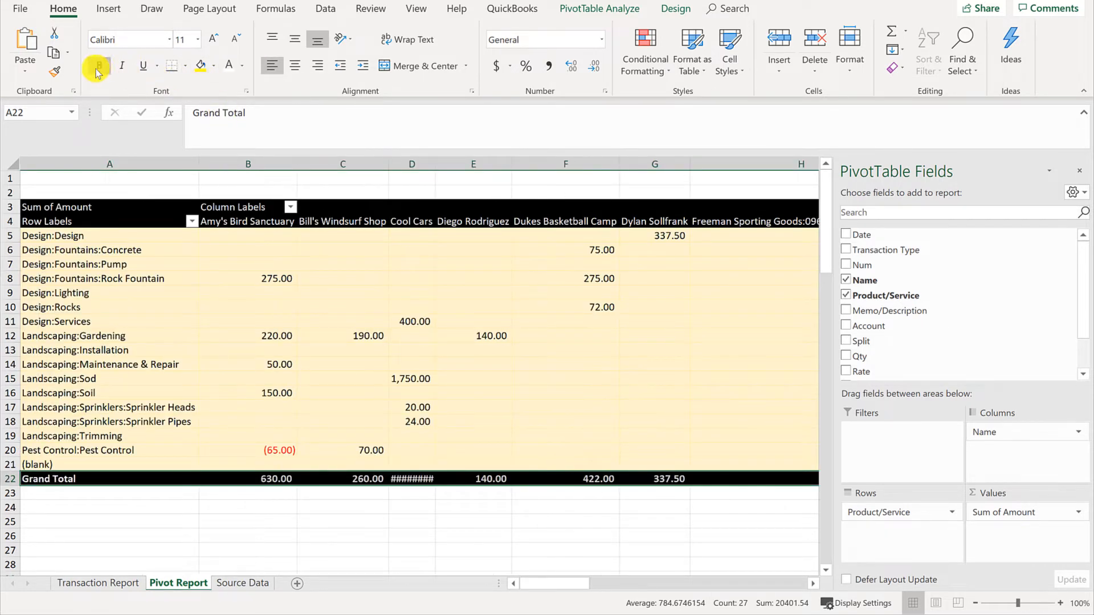
click(12, 162)
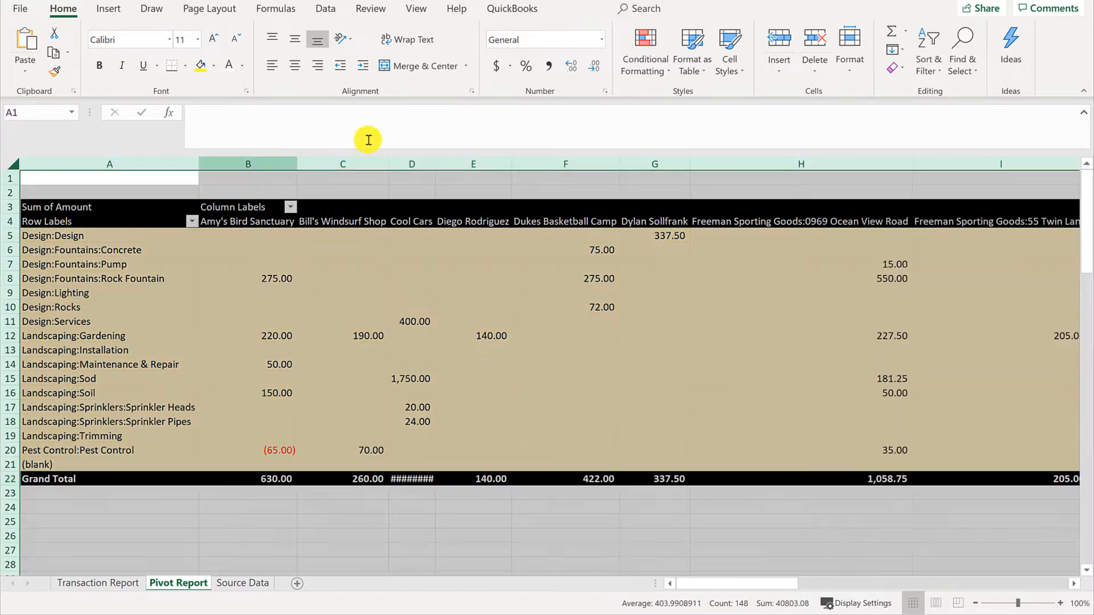
double_click(439, 164)
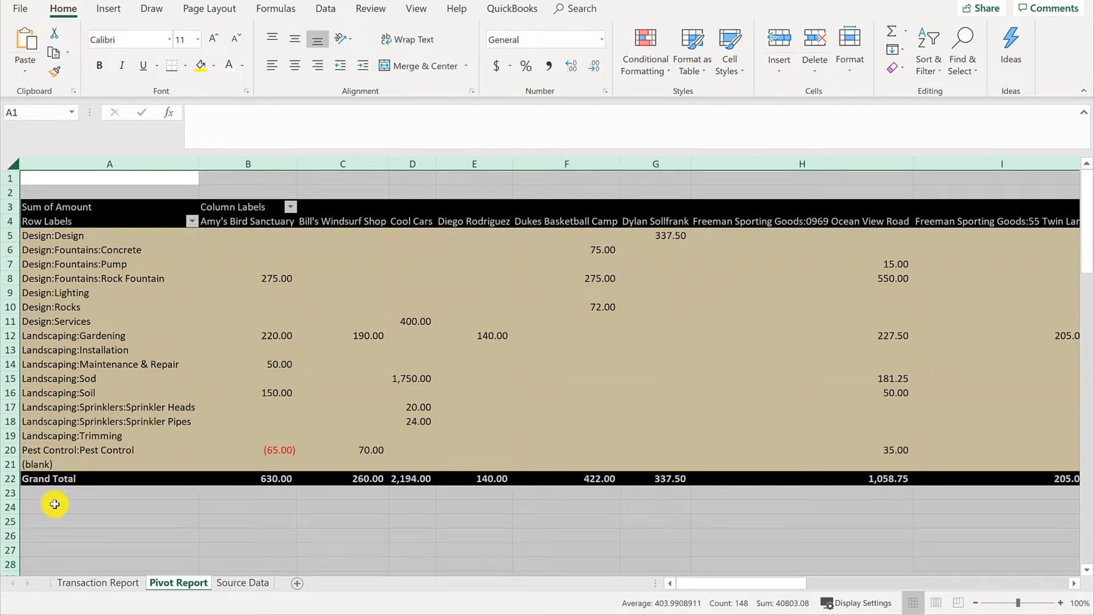
- Sort the pivot table's product/service rows from smallest to largest by the Grand Total column
click(63, 451)
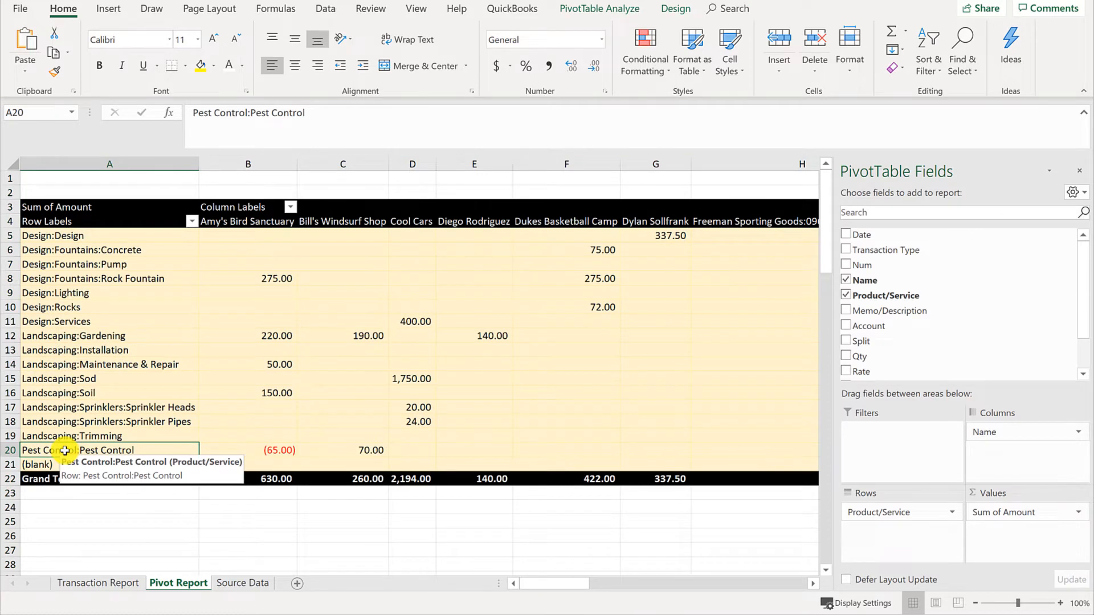
key(ctrl+Up)
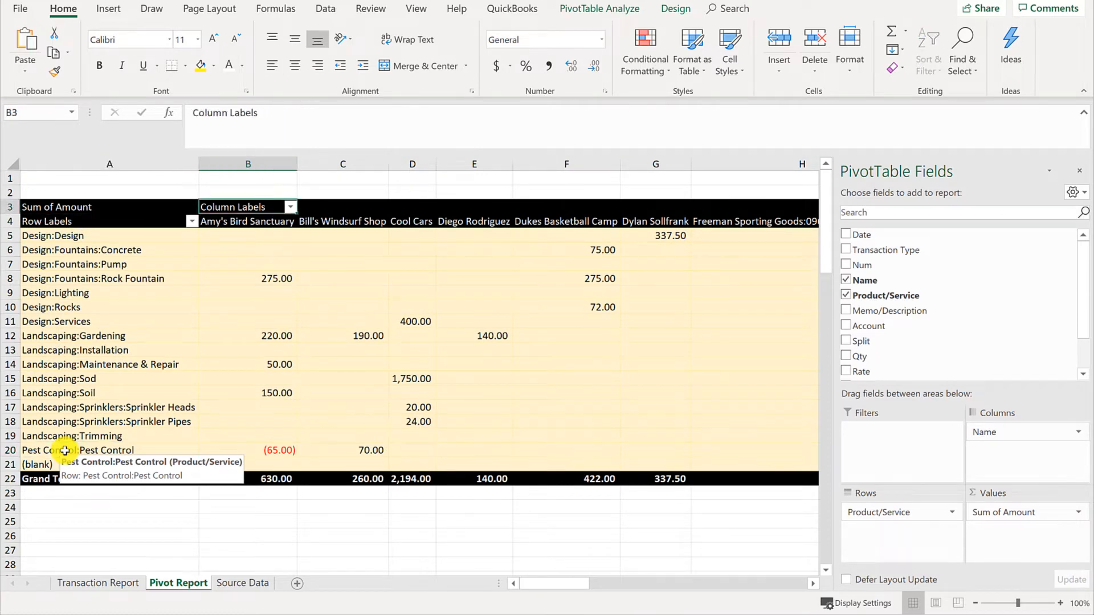
key(ctrl+Right)
key(ctrl+Left)
key(Down)
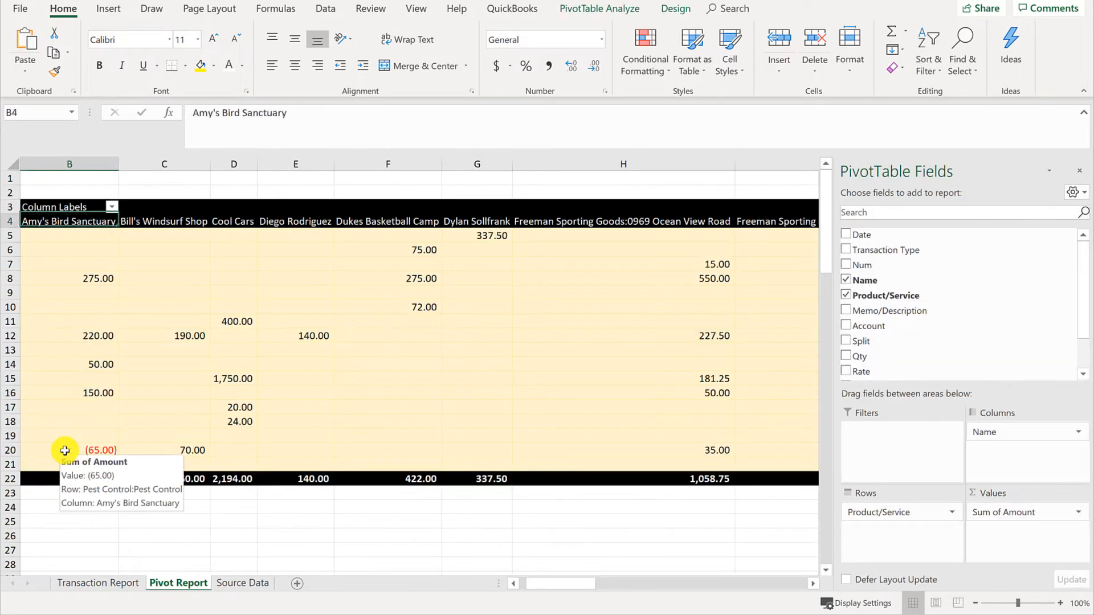
key(ctrl+Right)
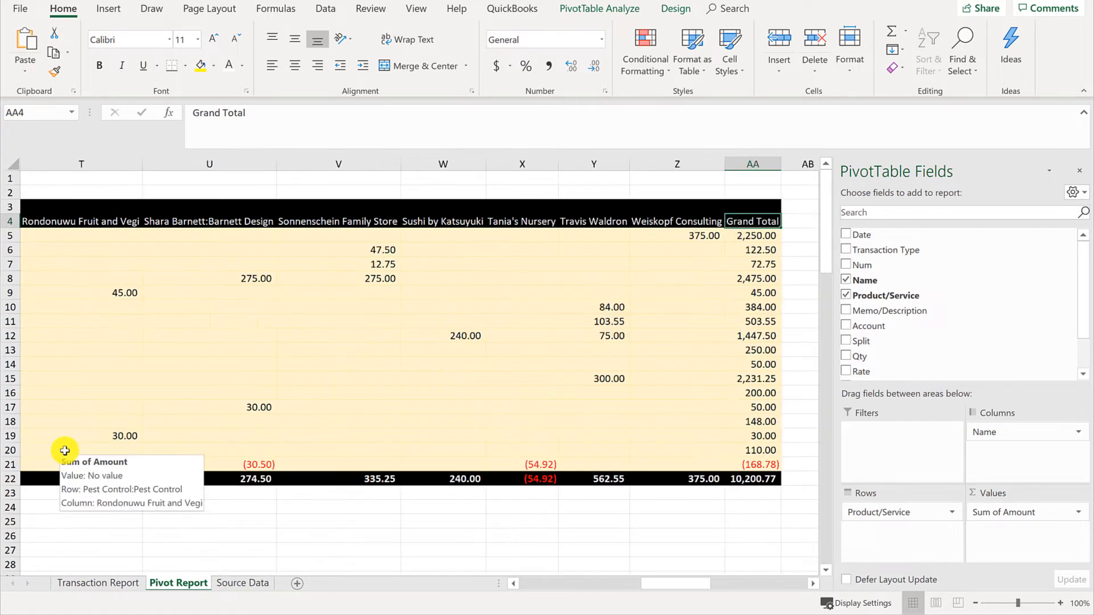
click(735, 241)
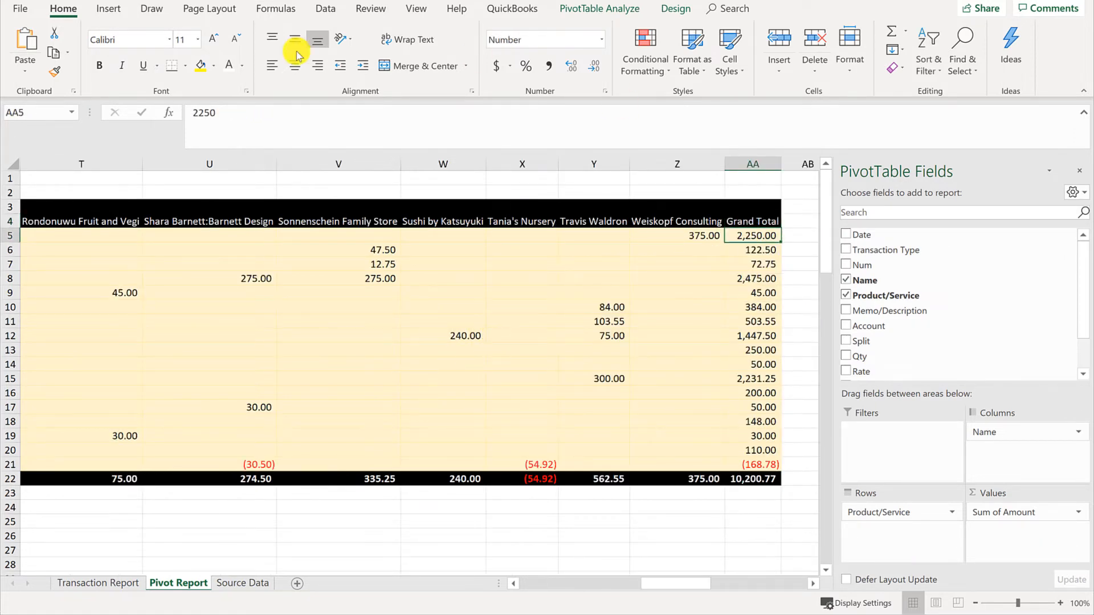
click(326, 15)
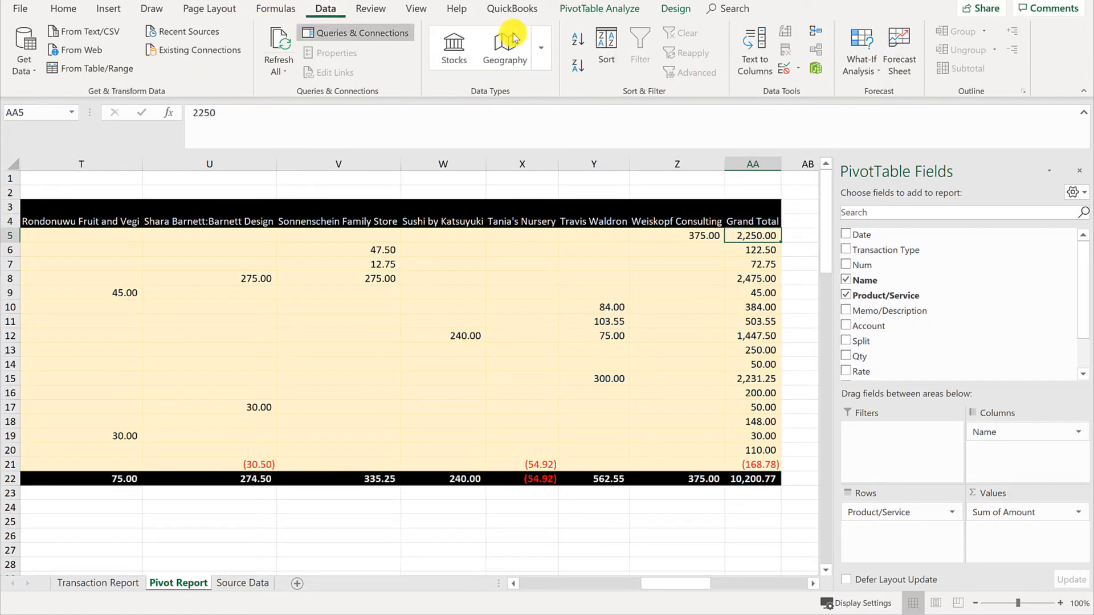
click(577, 49)
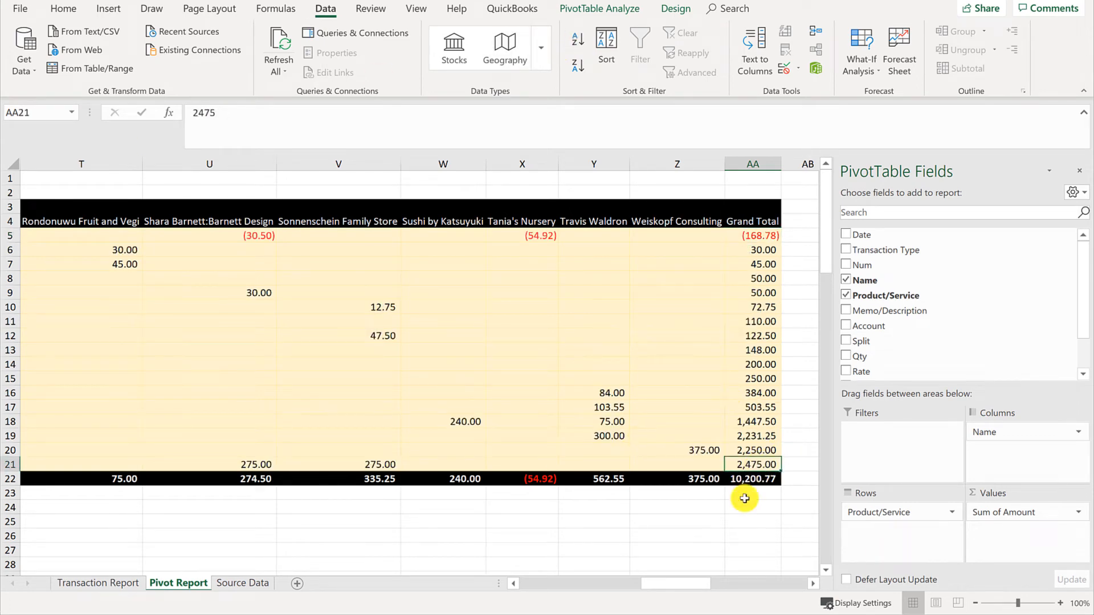
- Freeze panes at cell B5 to lock the header rows and the product/service label column
key(ctrl+Left)
key(ctrl+Left)
key(ctrl+Left)
key(ctrl+Left)
key(ctrl+Left)
key(ctrl+Left)
key(ctrl+Left)
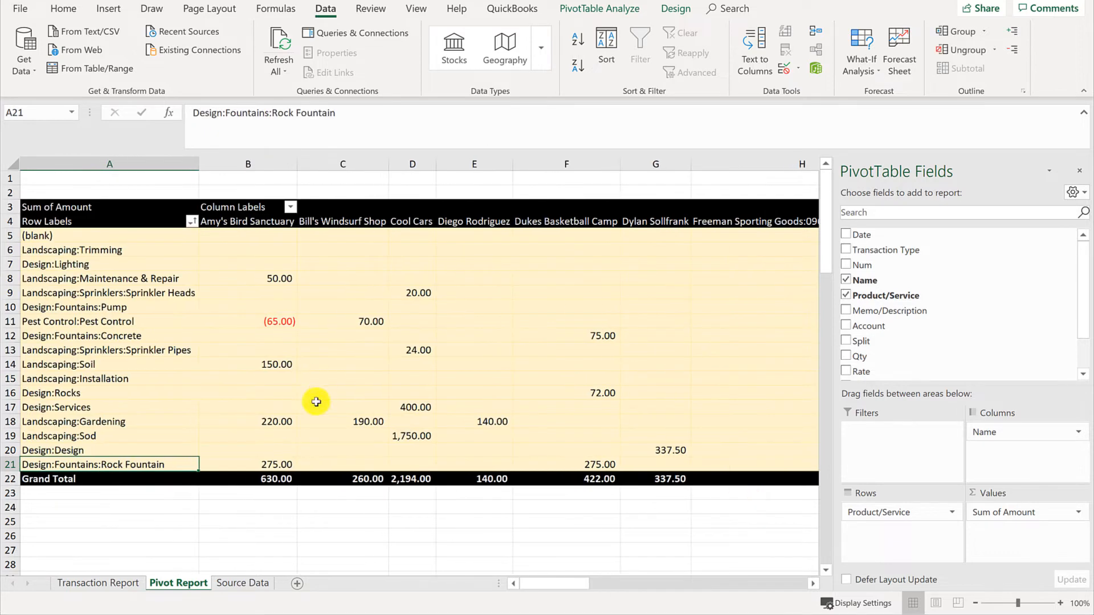
click(214, 241)
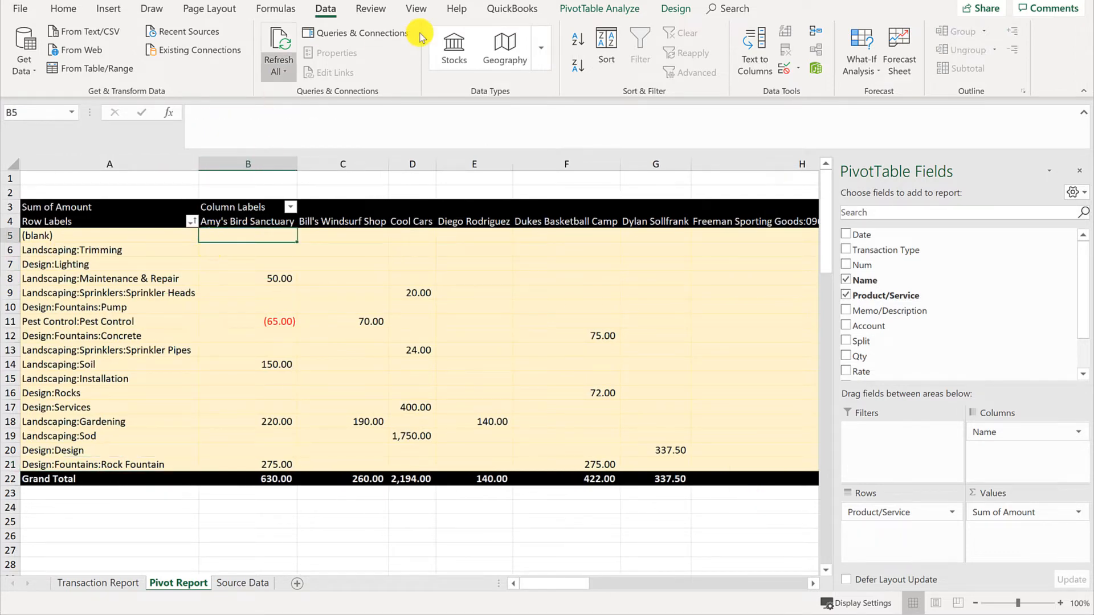
click(419, 10)
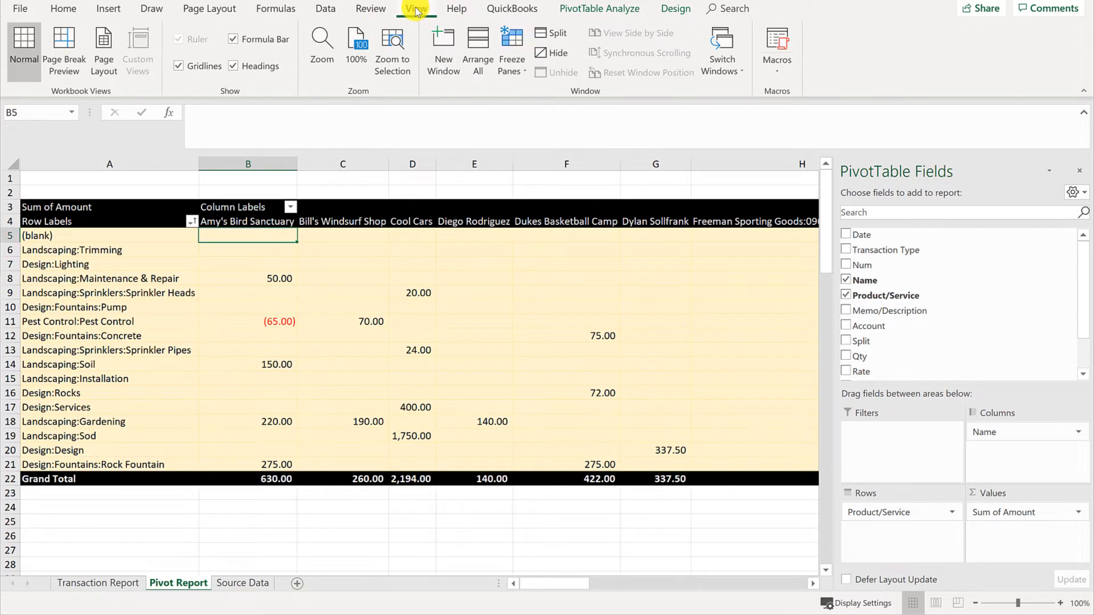
click(517, 70)
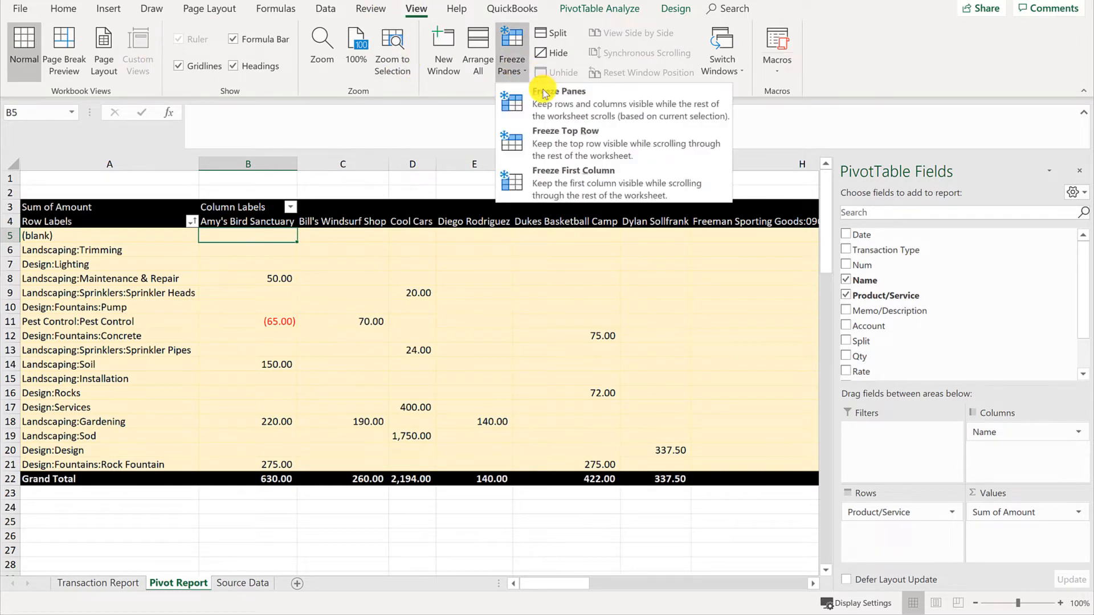
click(543, 94)
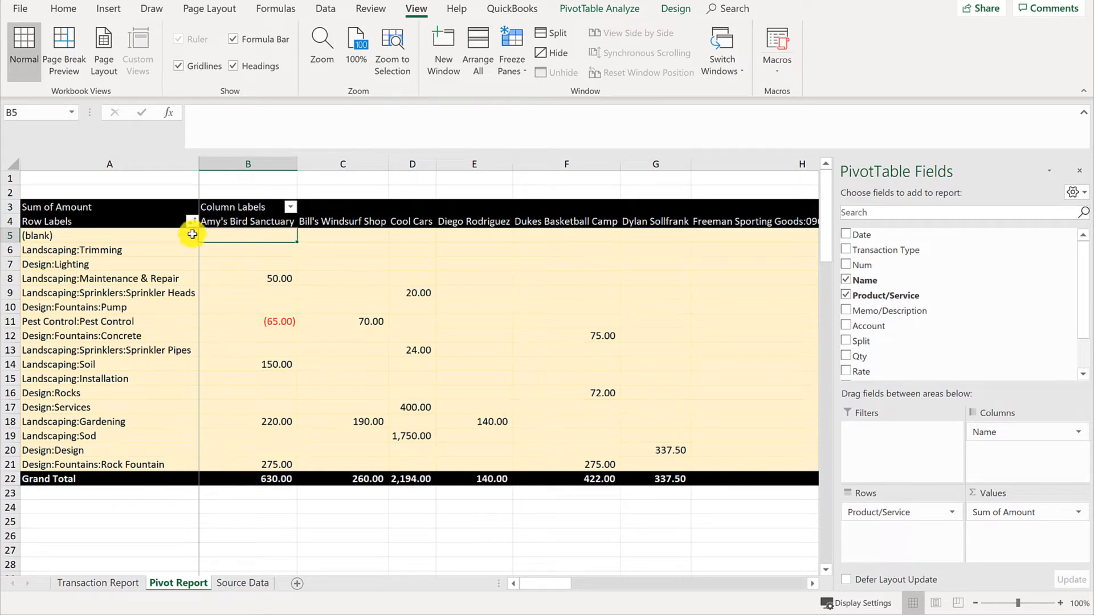
- Sort the pivot table's customer columns in ascending order by Sum of Amount
click(289, 206)
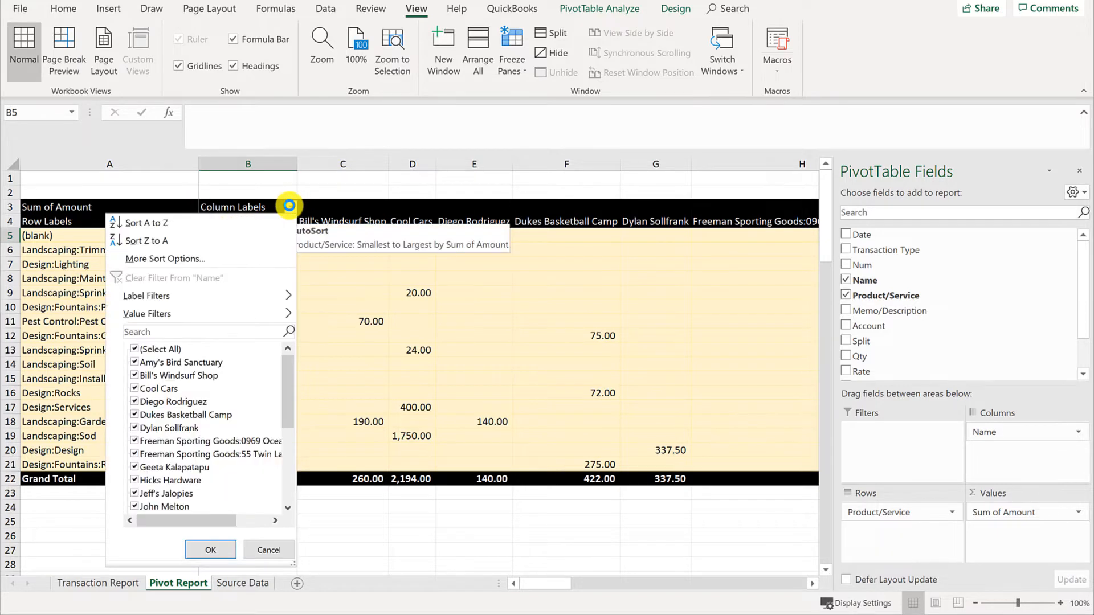
click(166, 261)
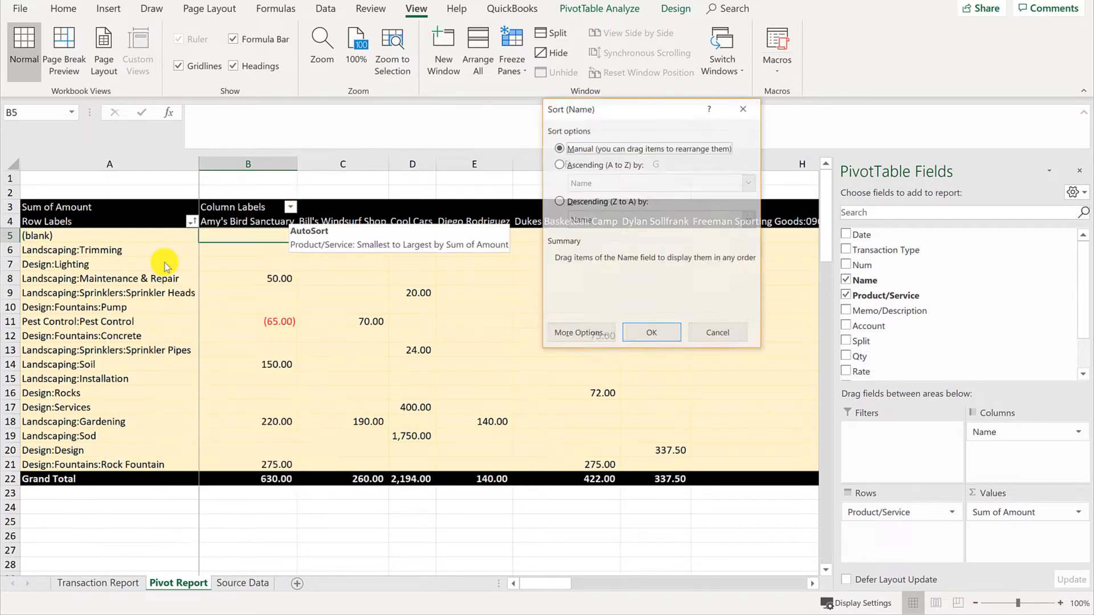
click(586, 165)
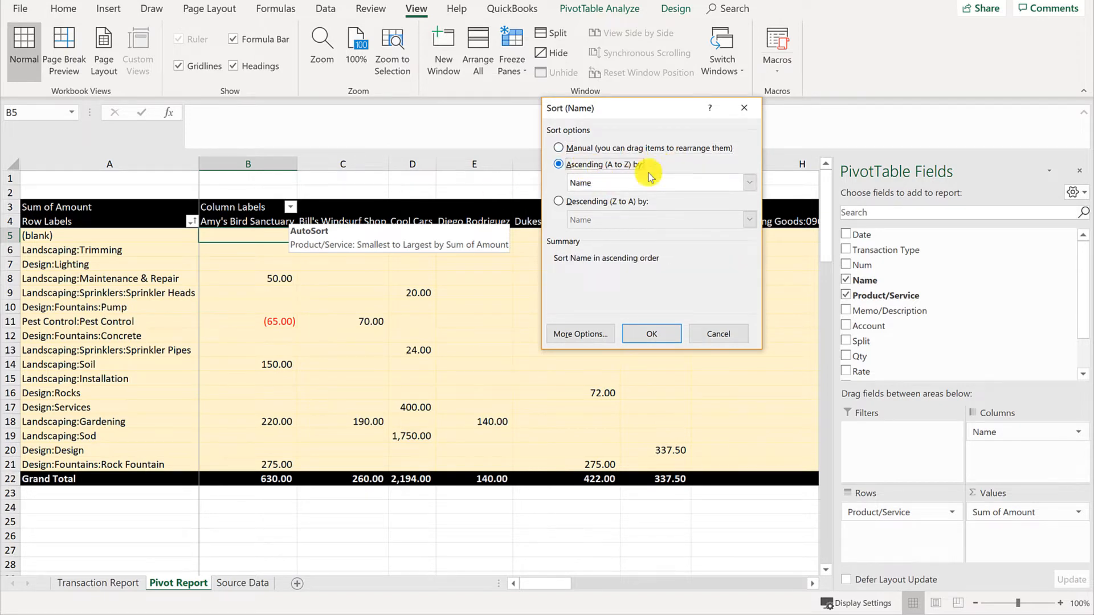
click(750, 181)
click(617, 208)
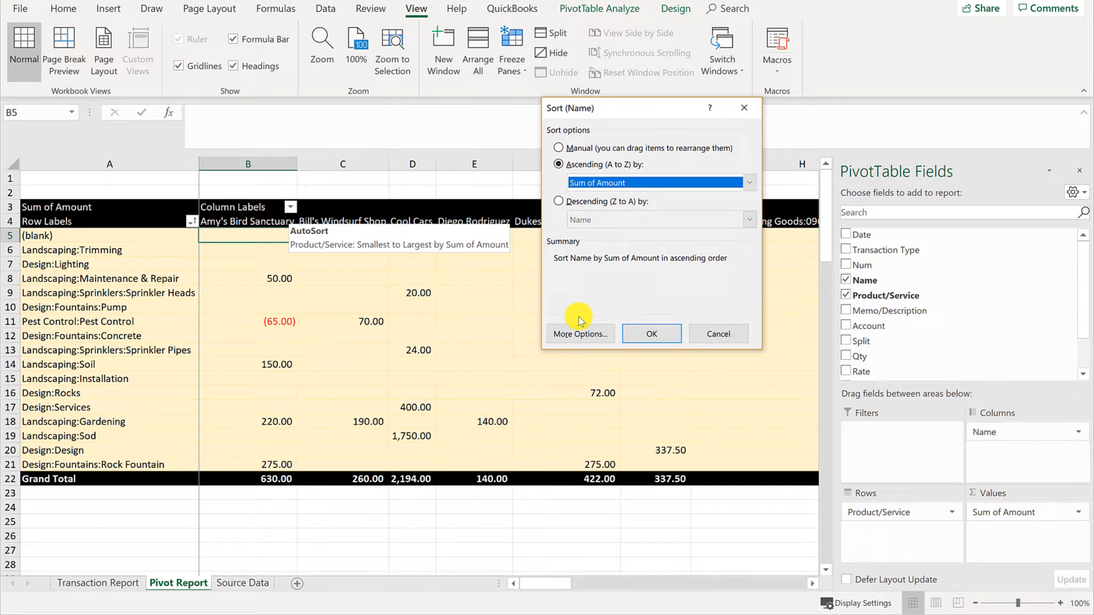
click(648, 334)
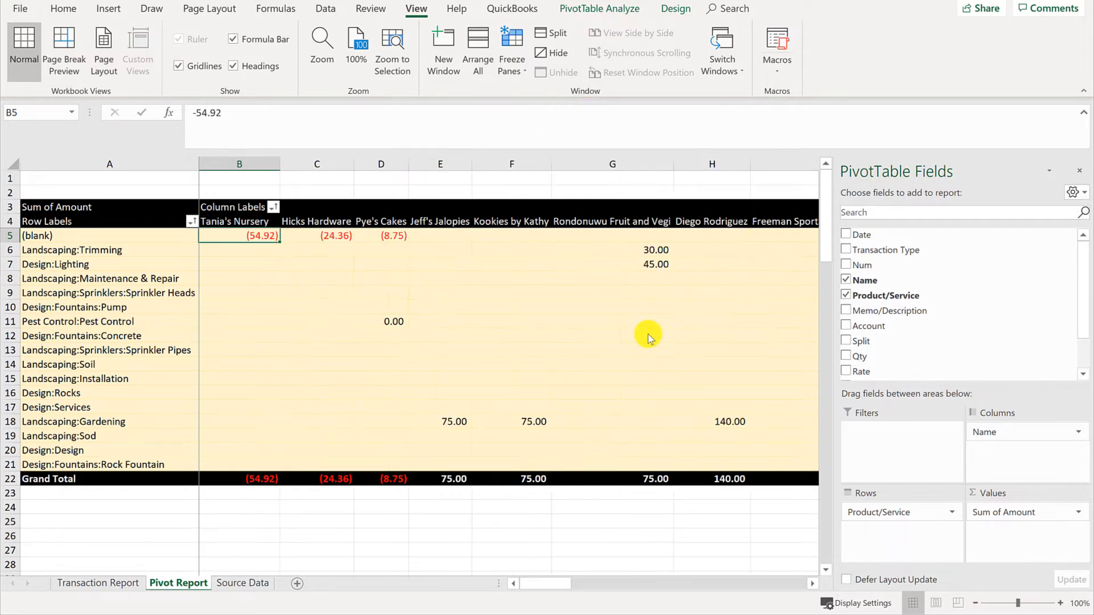
- Examine the customers' grand totals and the product amounts of the customers with the highest sales
click(431, 483)
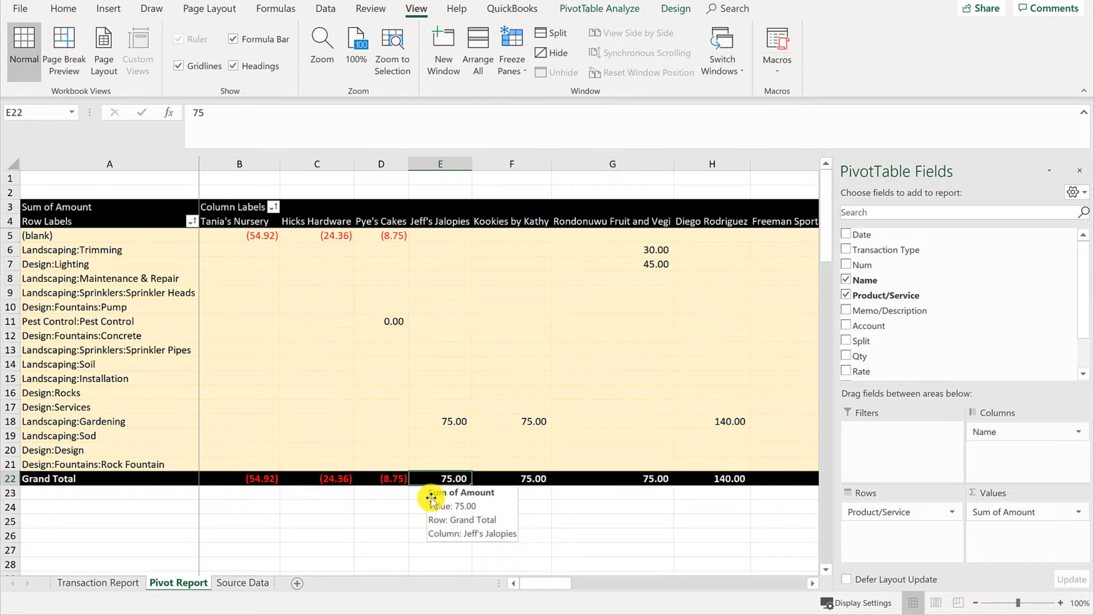
key(ctrl+Right)
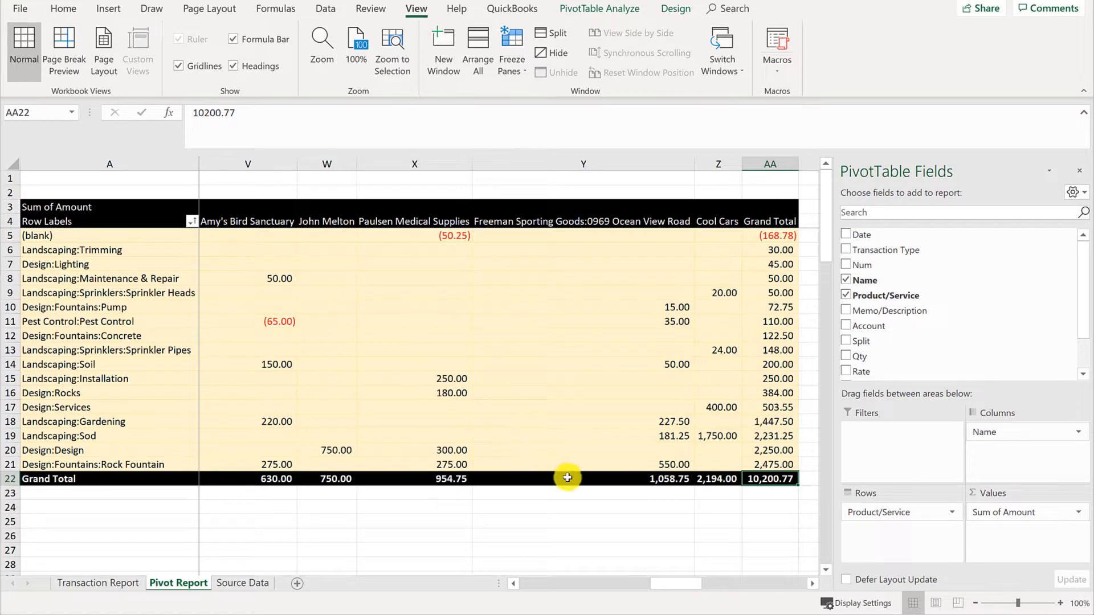
click(623, 466)
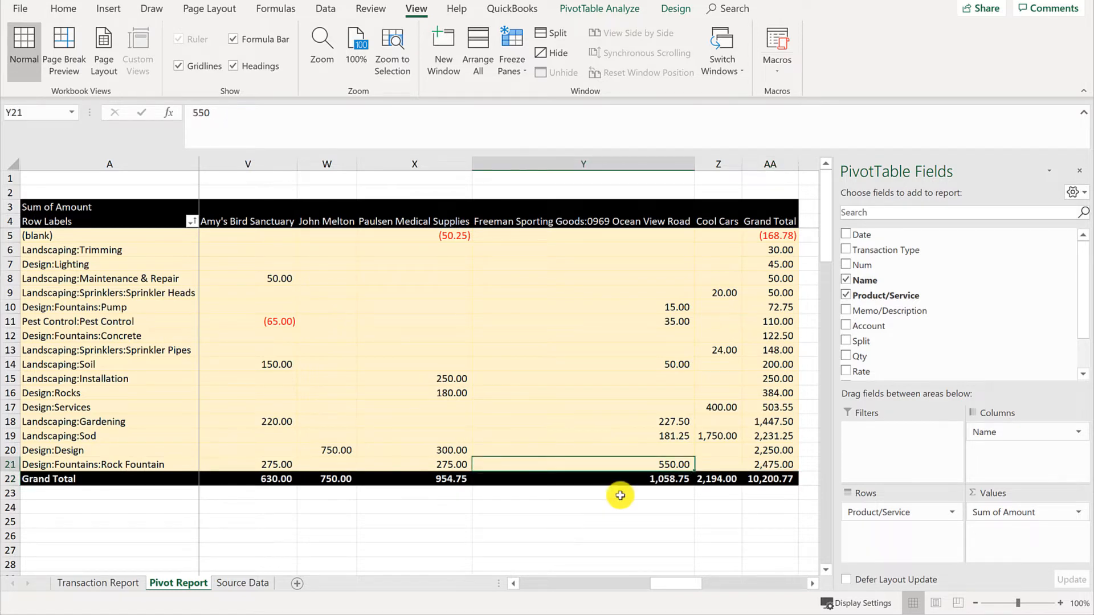
key(Right)
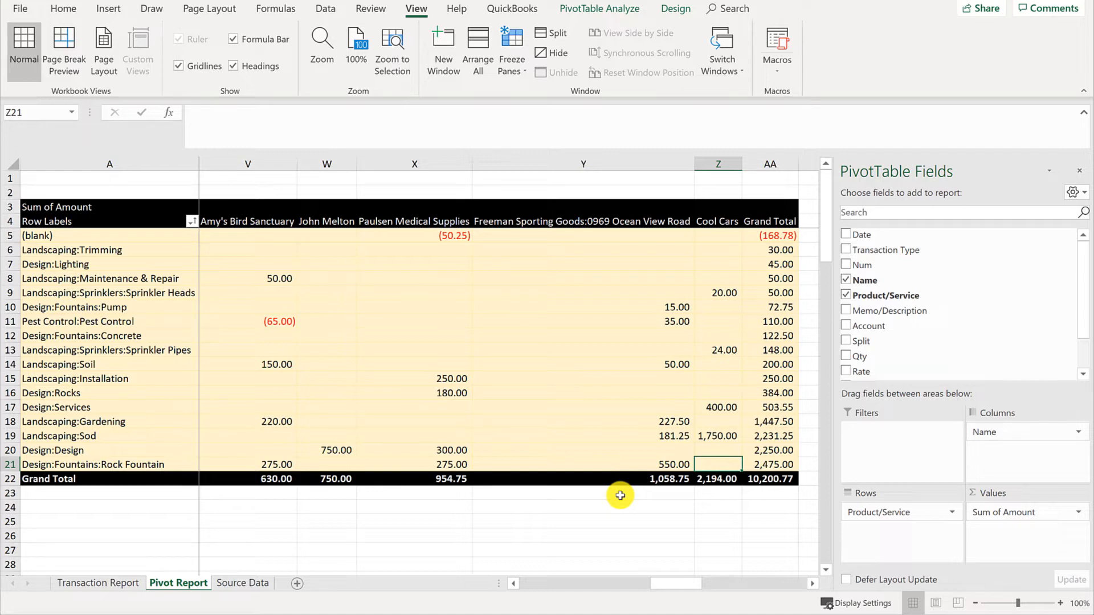
key(Up)
key(Up)
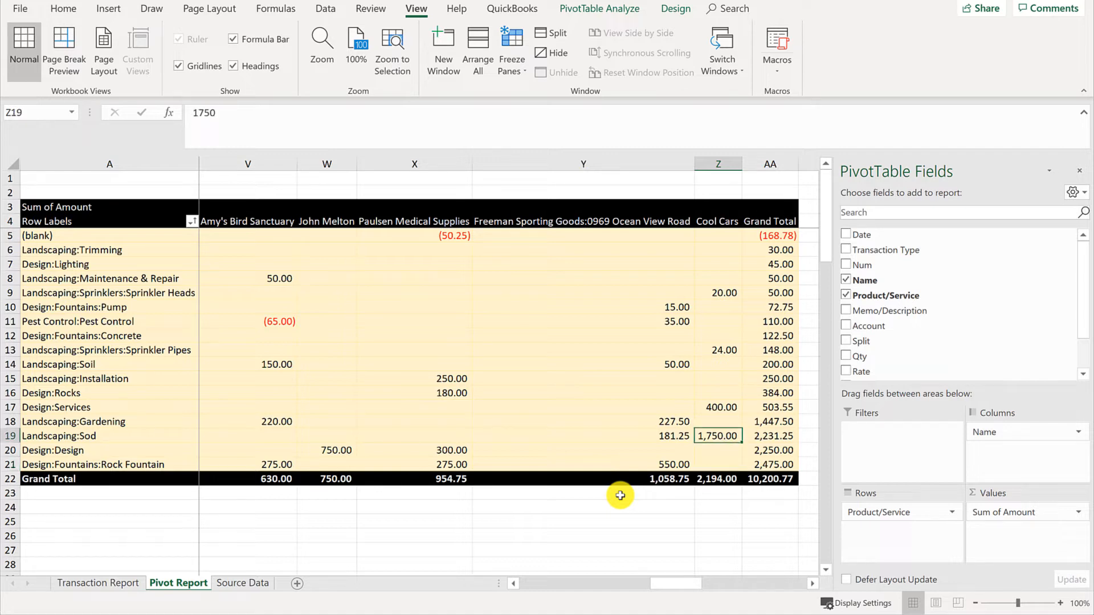
key(Down)
key(Down)
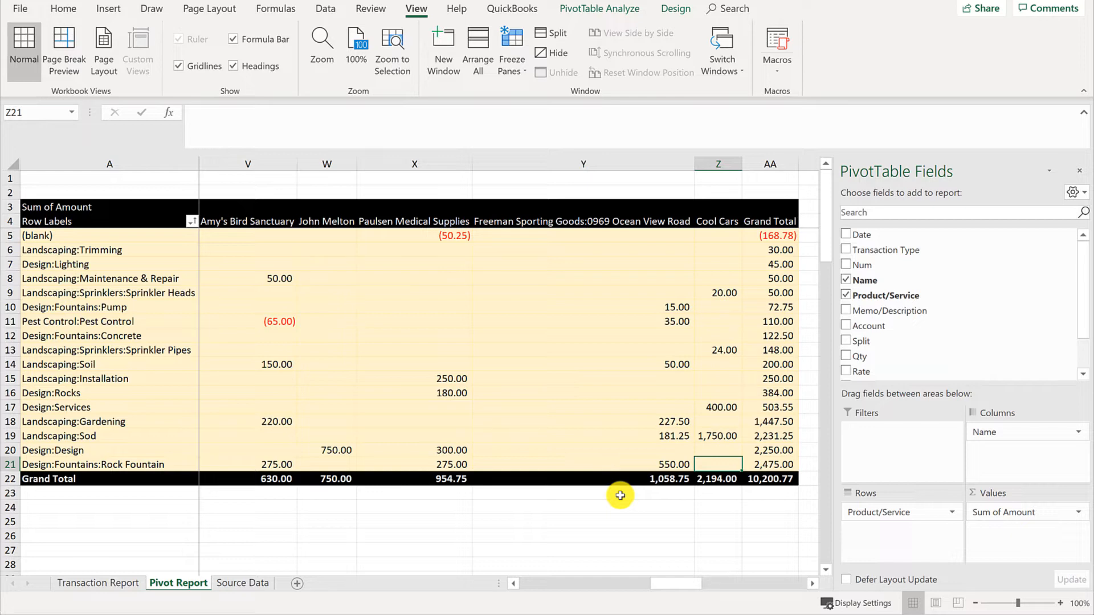
- Compare the Design:Design and Design:Fountains:Rock Fountain amounts among the customers in columns V to Y
key(Left)
key(Left)
key(Right)
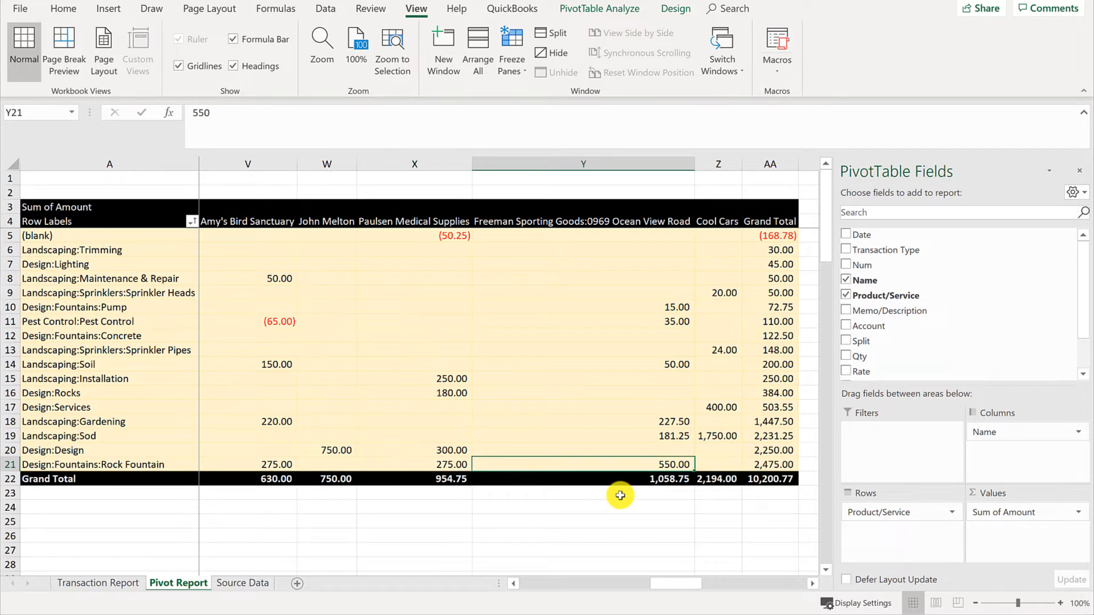
key(Left)
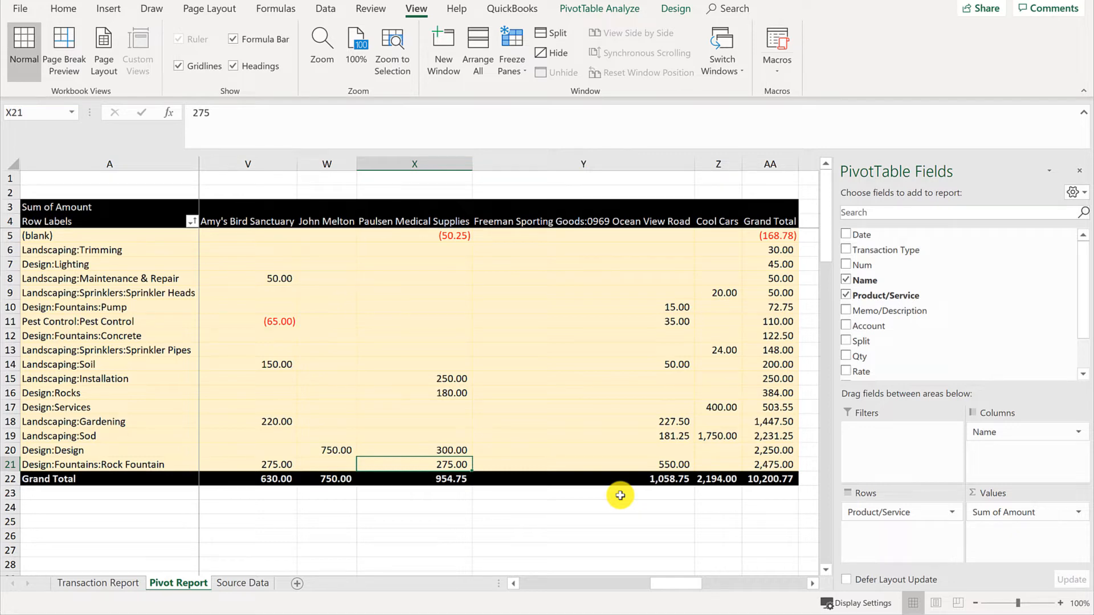
key(Left)
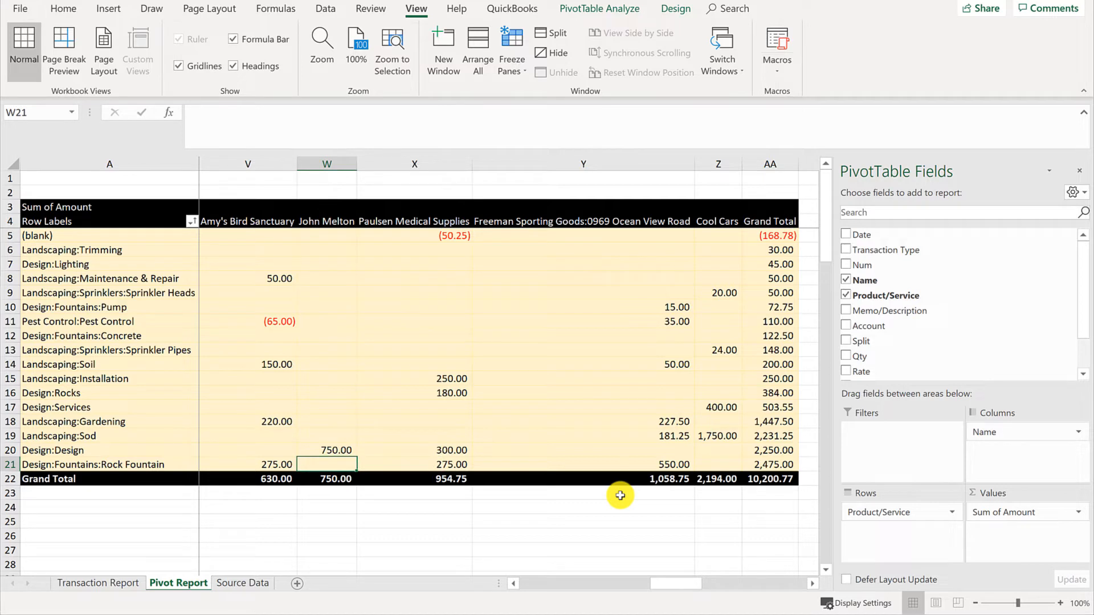
key(Up)
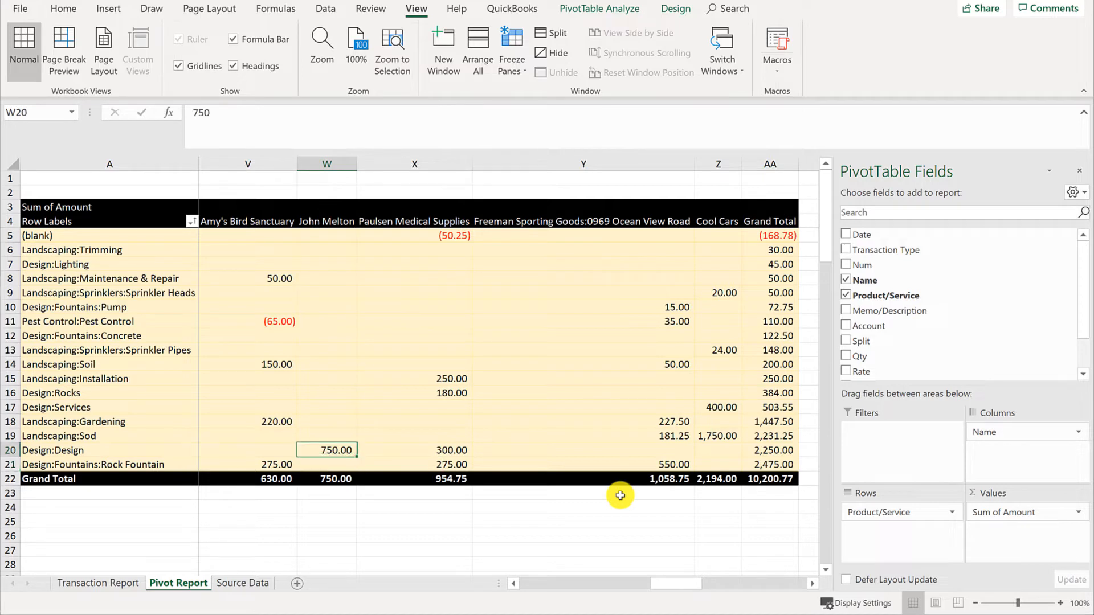
key(Left)
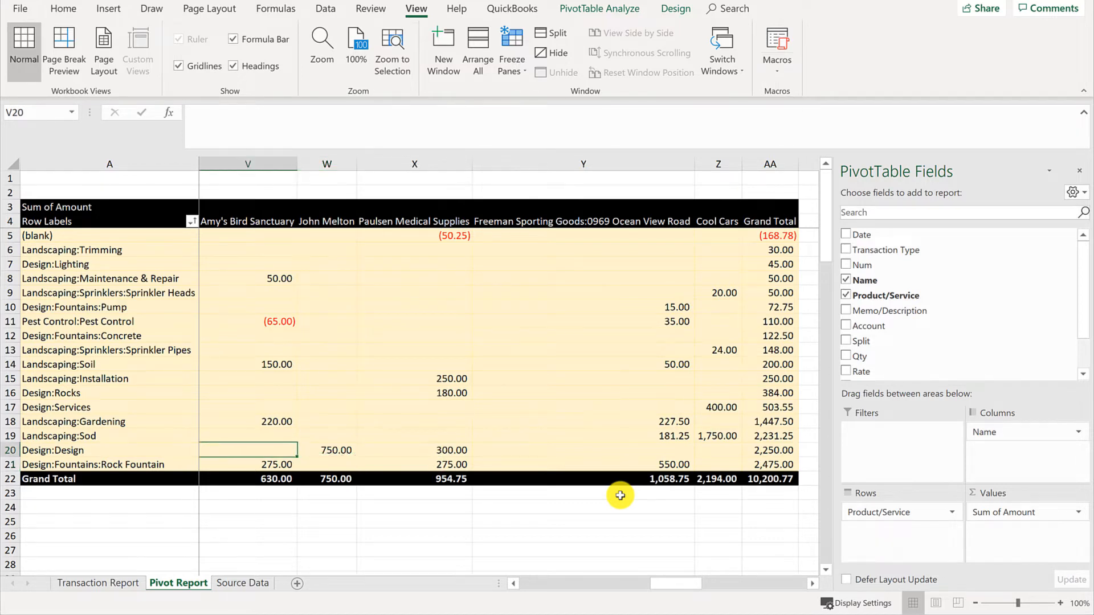
key(Left)
key(Right)
key(Right)
key(Down)
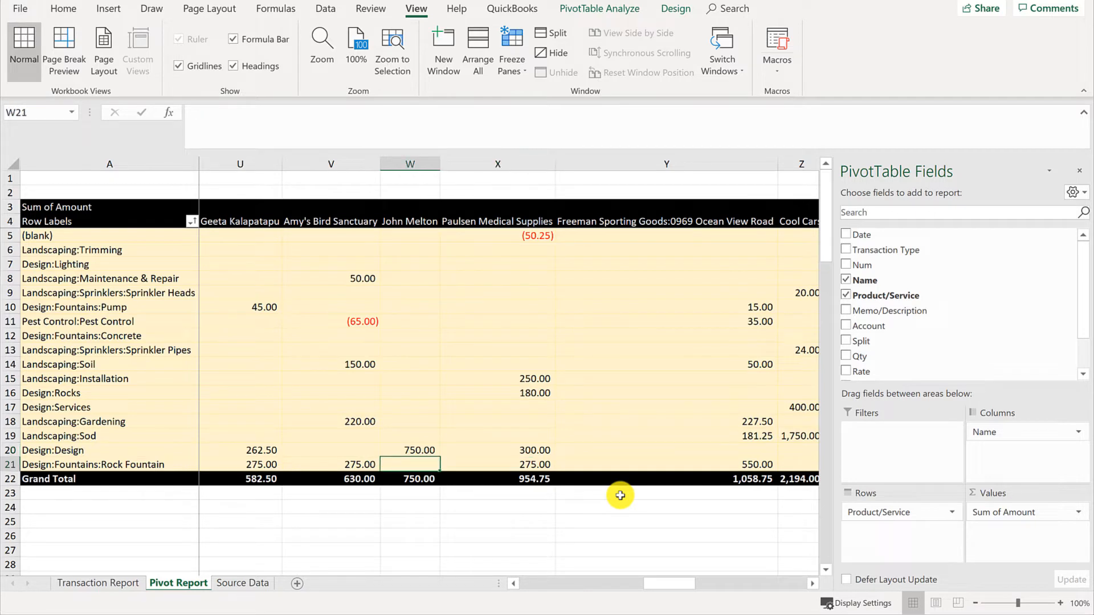
key(Up)
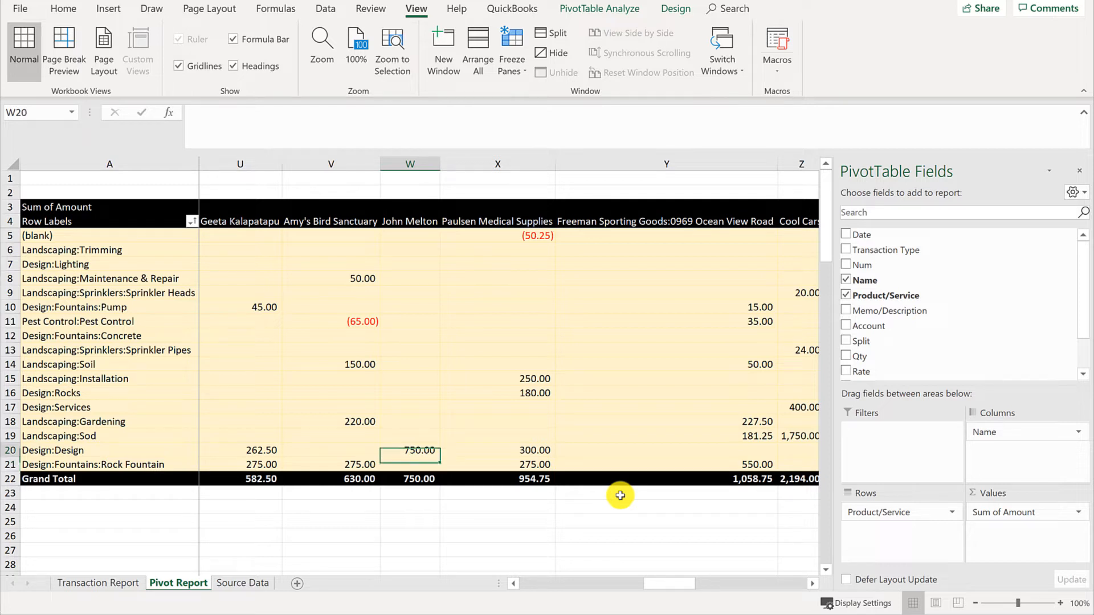
key(Down)
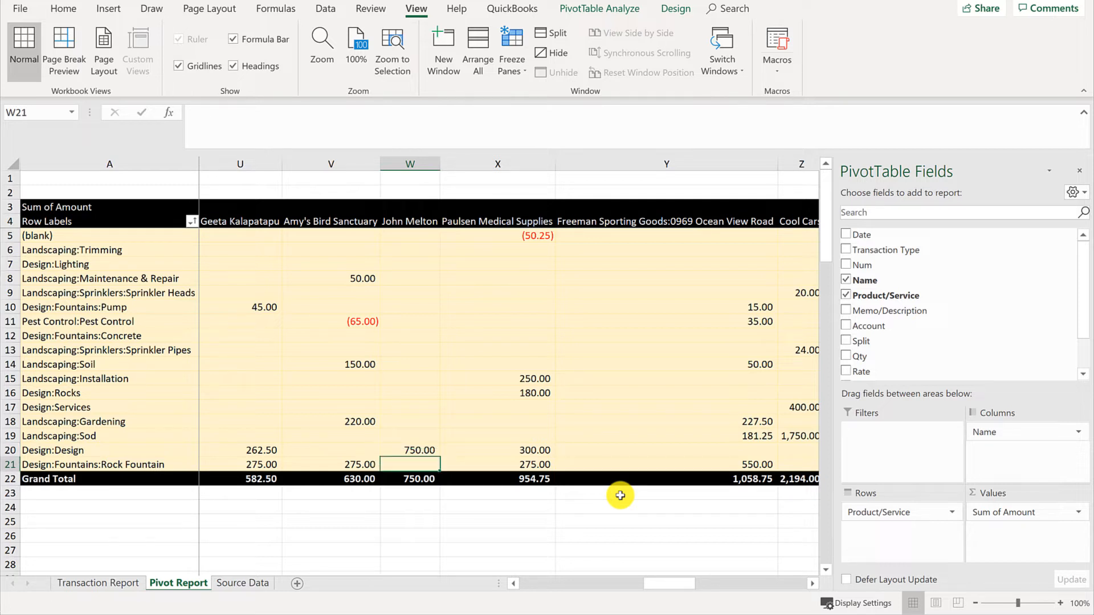
- Review the Design:Fountains:Rock Fountain sales across the lower-ranked customers in columns P to V
key(Left)
key(Down)
key(Down)
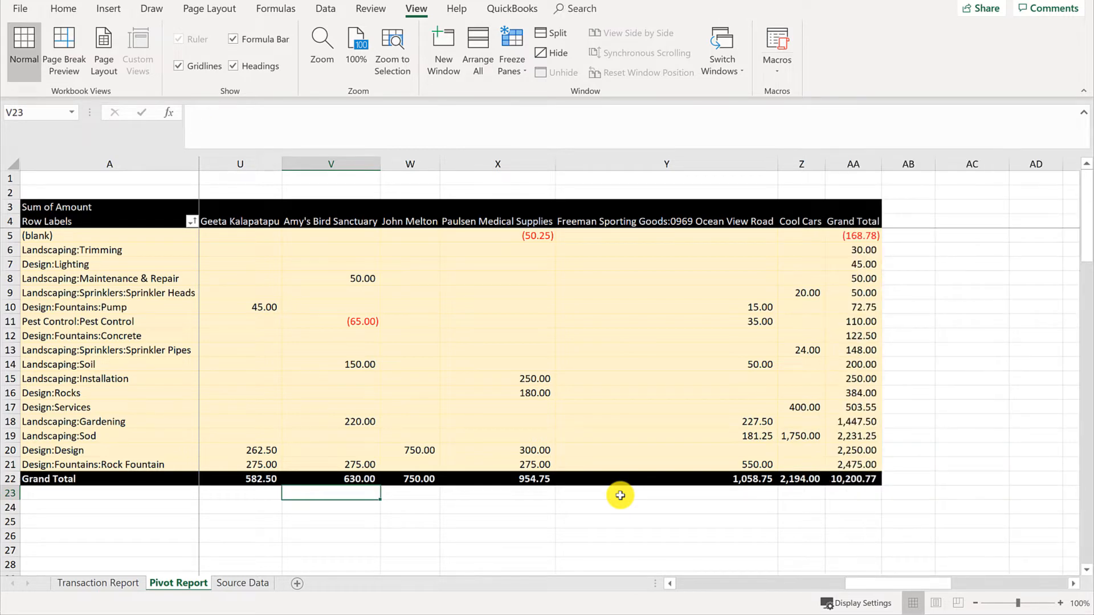
key(Up)
key(Up)
key(Left)
key(Left)
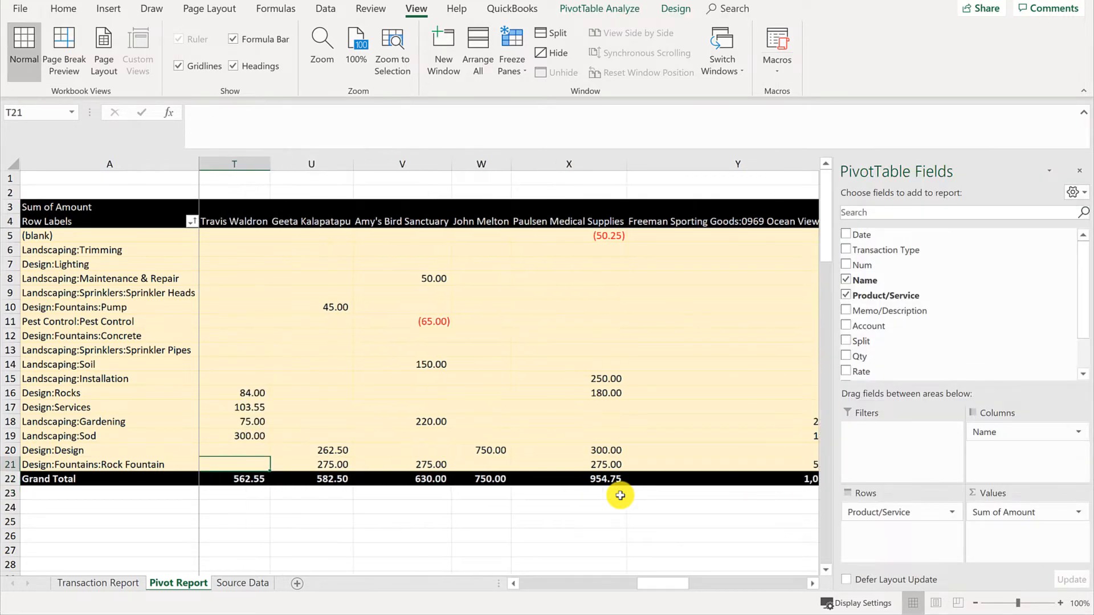
key(Left)
key(Right)
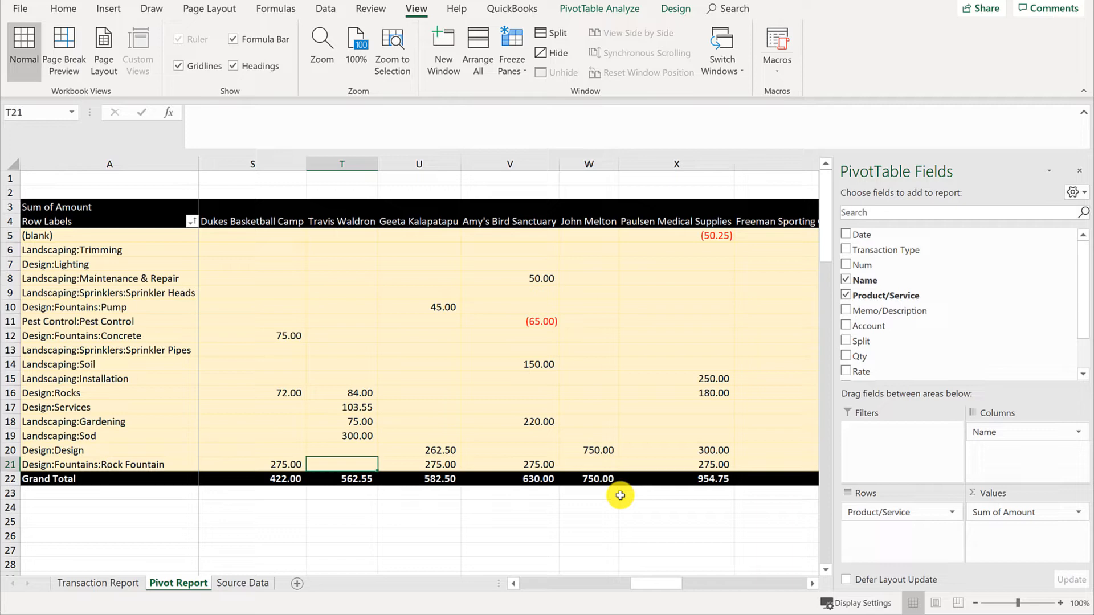
key(Left)
key(Left)
key(Left)
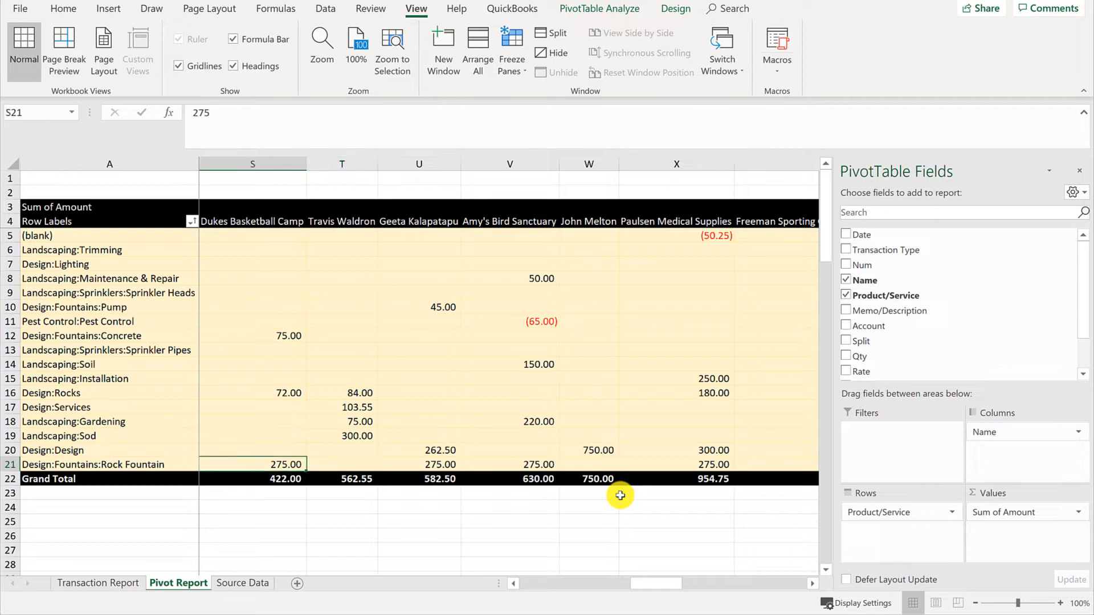
key(Right)
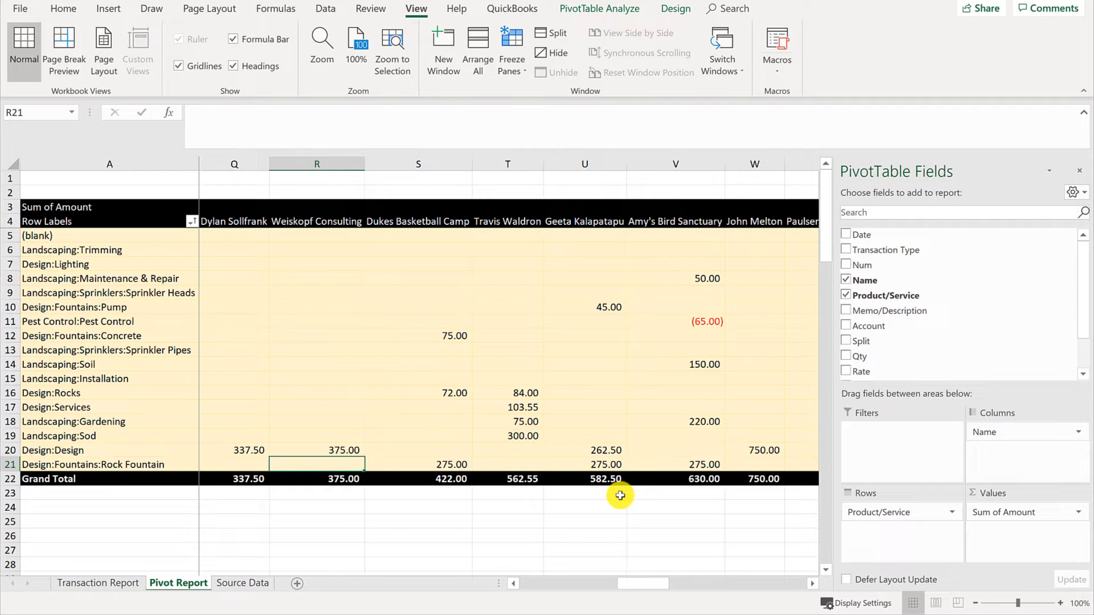
key(Up)
key(Down)
key(Left)
key(Left)
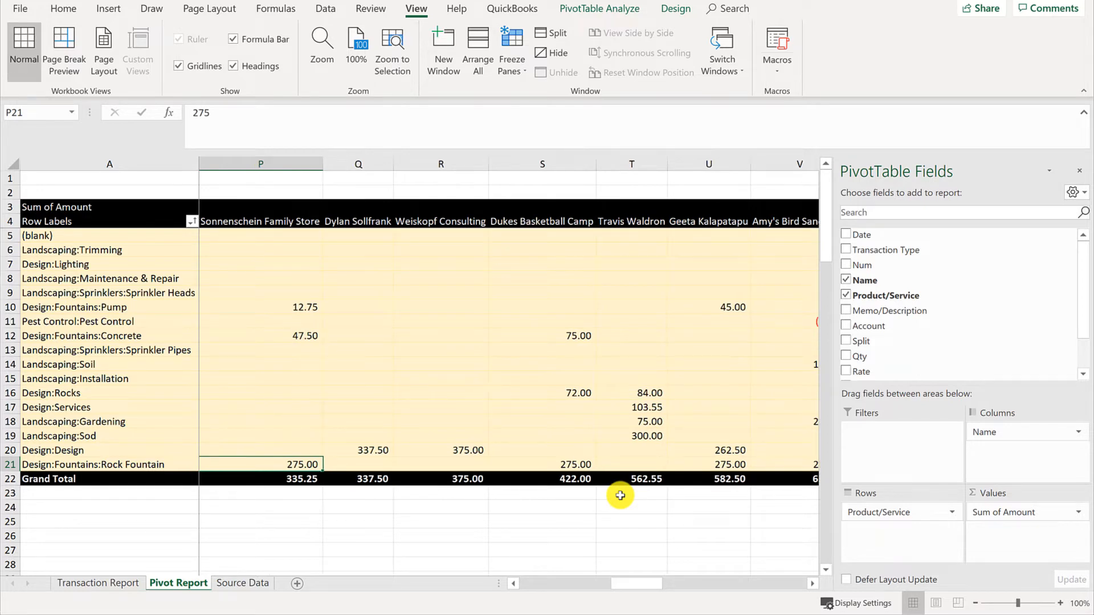
key(Right)
key(Right)
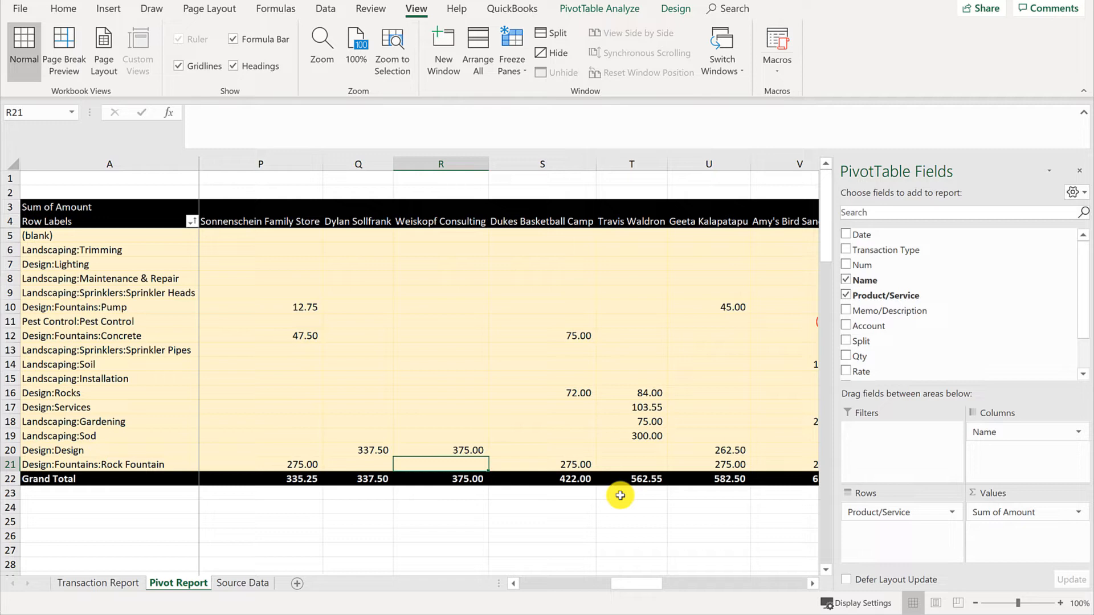
key(Right)
key(Down)
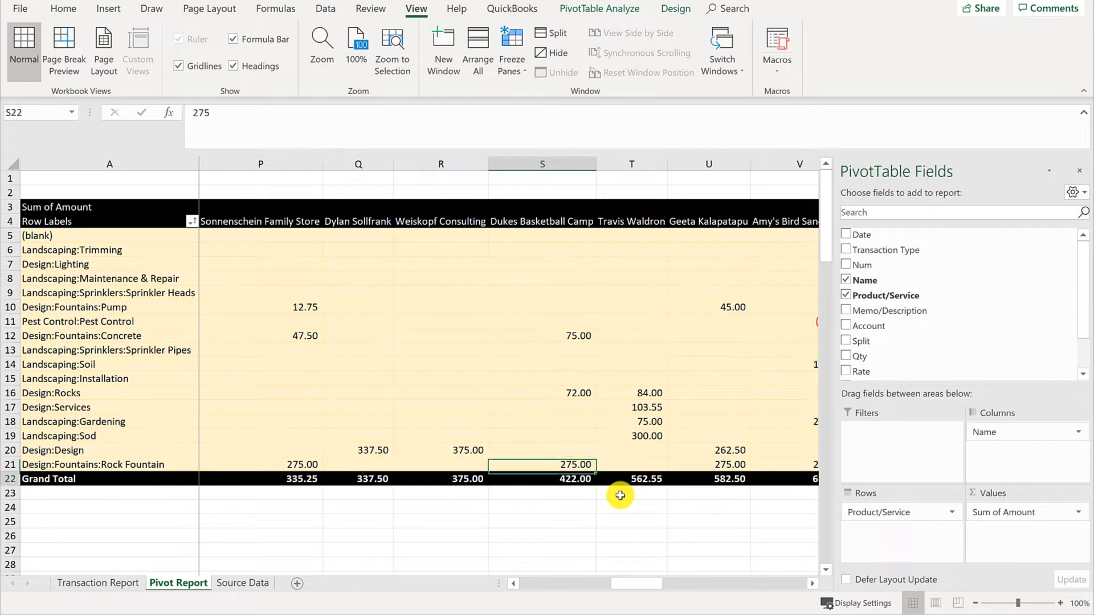
- Drill down into the Grand Total for Design:Fountains:Rock Fountain to list its underlying transactions on a new sheet
key(ctrl+Right)
key(Up)
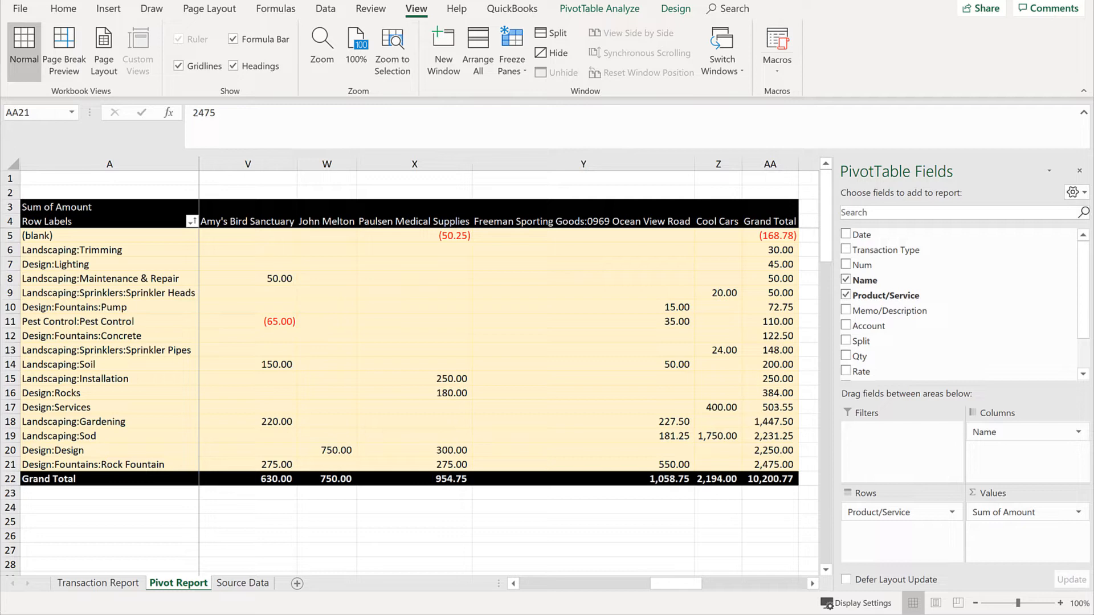
click(451, 464)
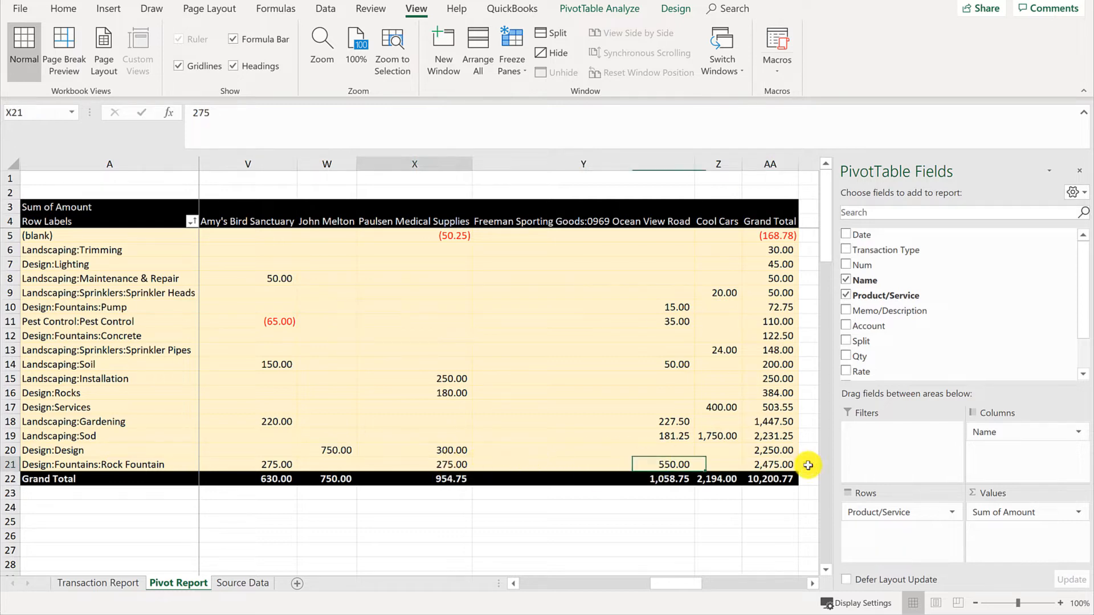
click(776, 465)
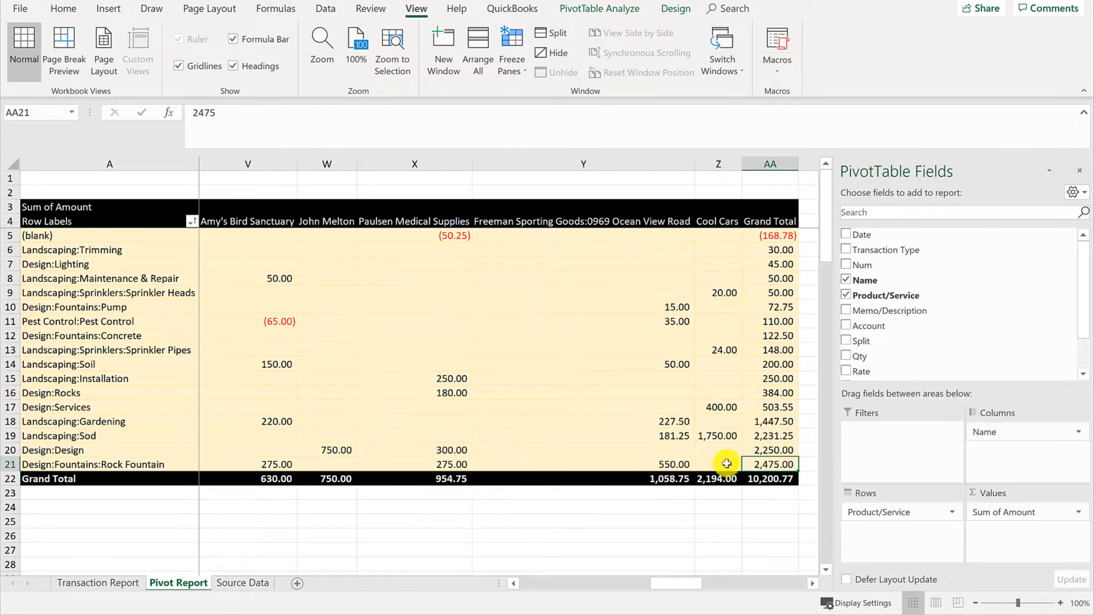
mouse_move(774, 465)
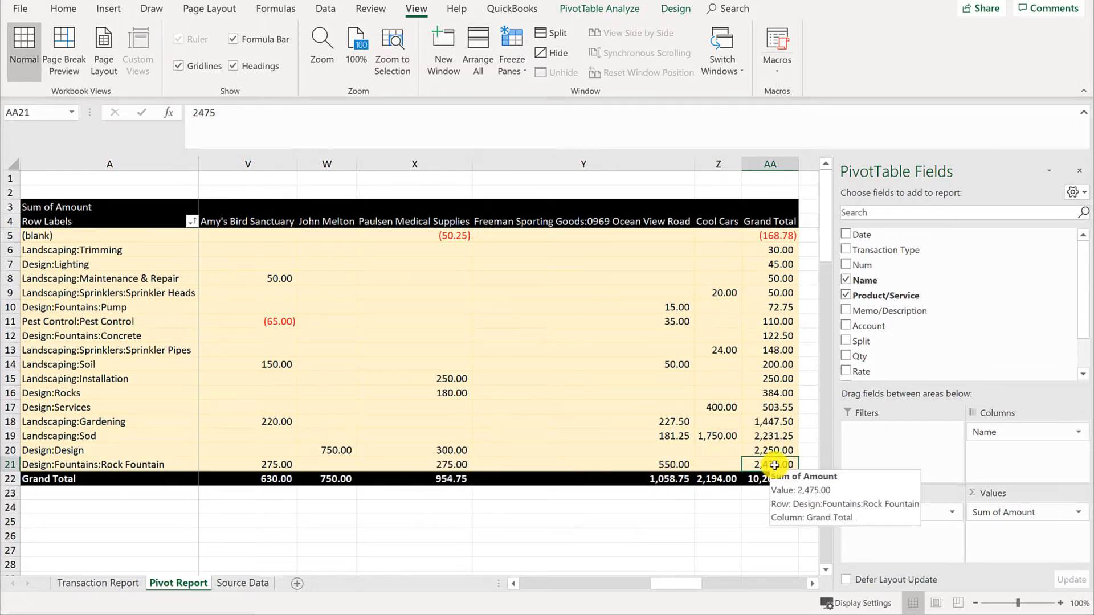
double_click(774, 465)
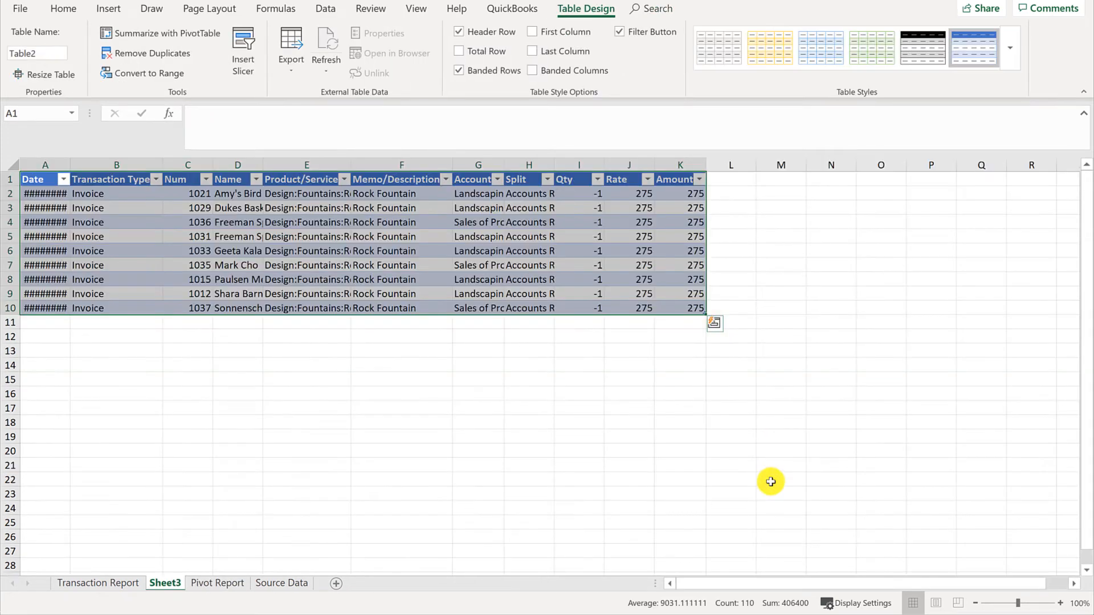
- Autofit all column widths on the transaction detail sheet and go to the Amount header in K1
click(13, 165)
drag(67, 163, 68, 163)
double_click(67, 163)
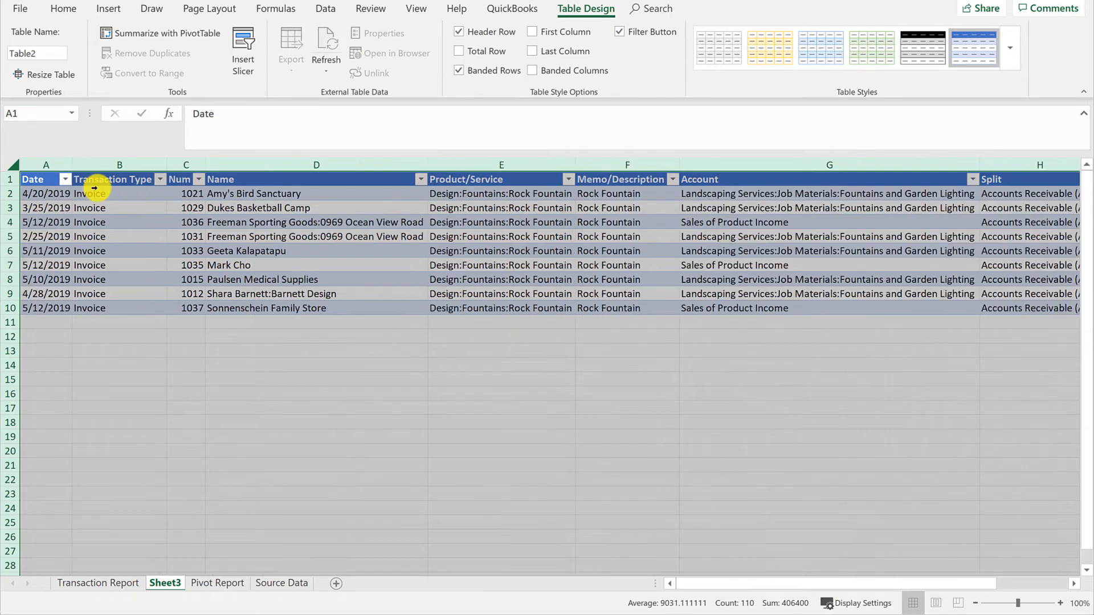
click(299, 206)
key(ctrl+Right)
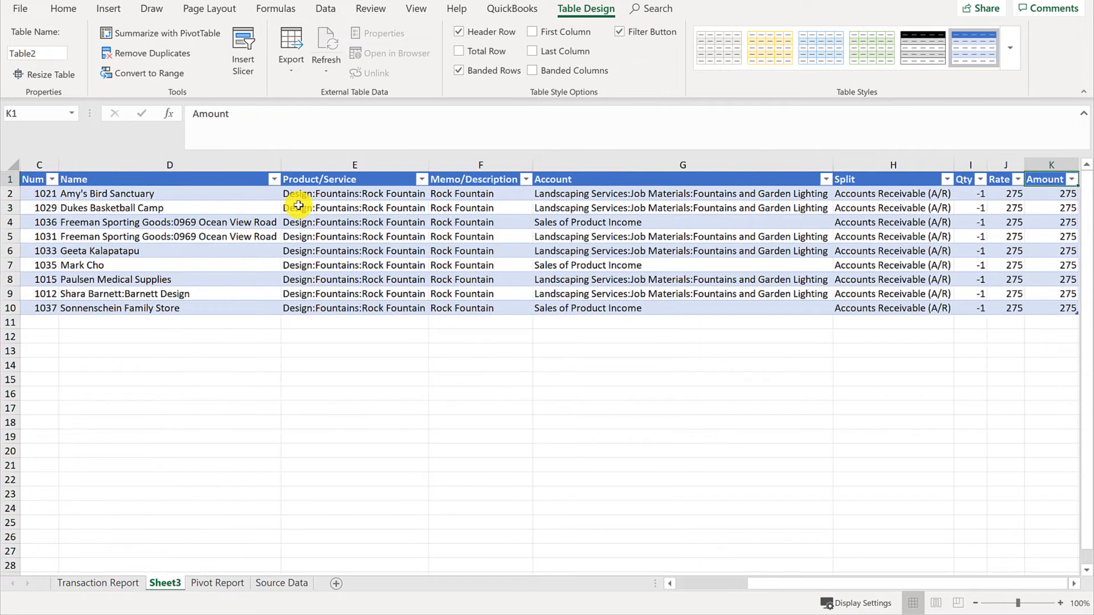
key(Right)
key(Left)
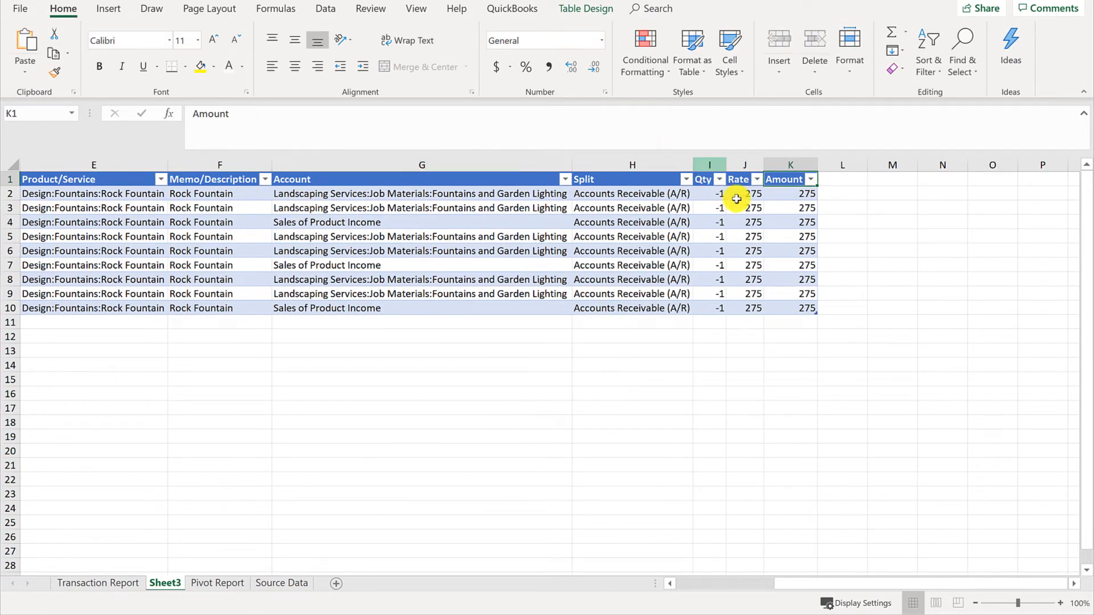
- Permanently delete the Rock Fountain transaction detail sheet, Sheet3, and return to the Pivot Report sheet
click(739, 193)
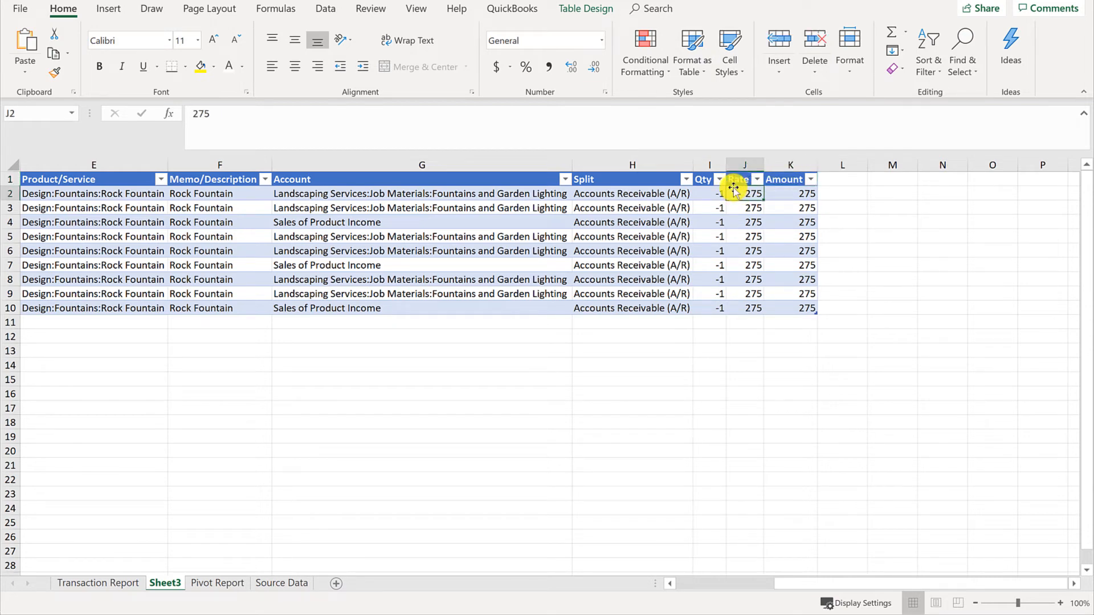
right_click(169, 585)
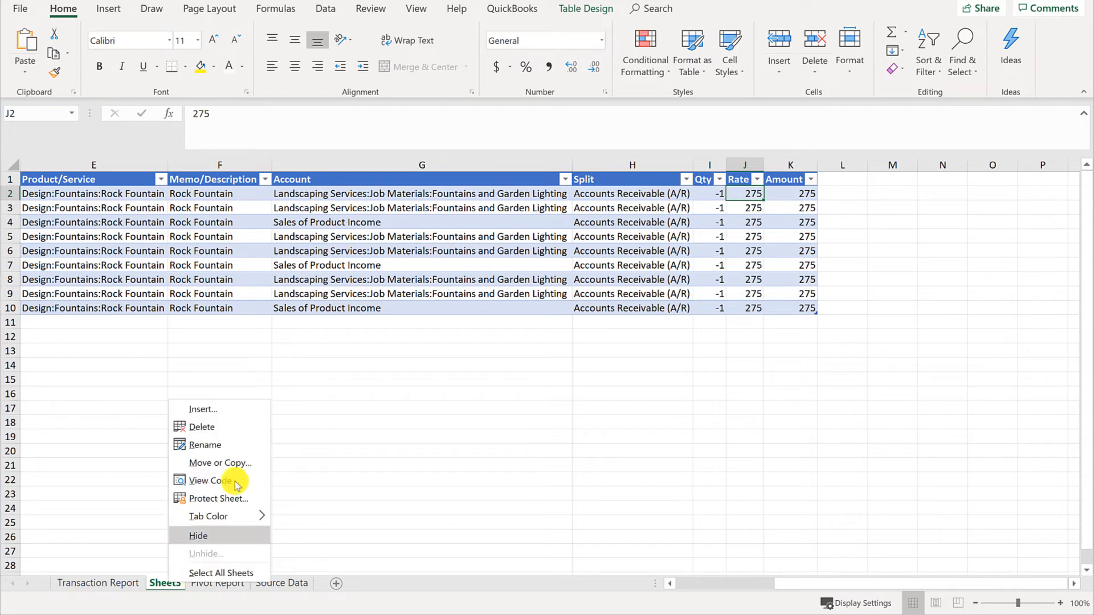
click(200, 428)
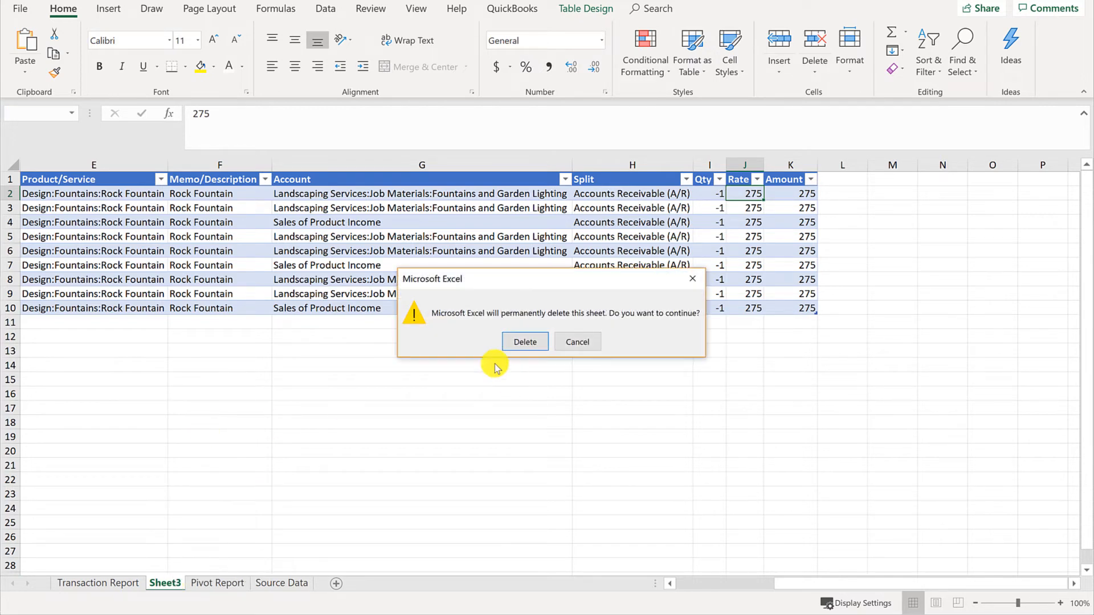
click(544, 348)
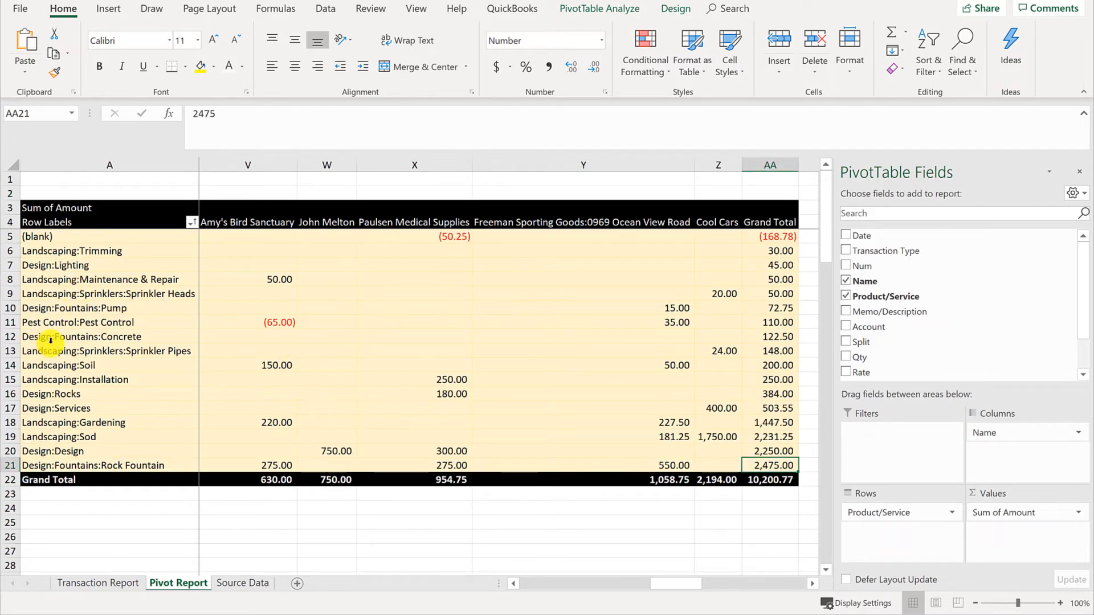
- Review the Landscaping:Gardening amounts customer by customer across row 18, from column B to the Grand Total in column AA
click(86, 327)
key(Right)
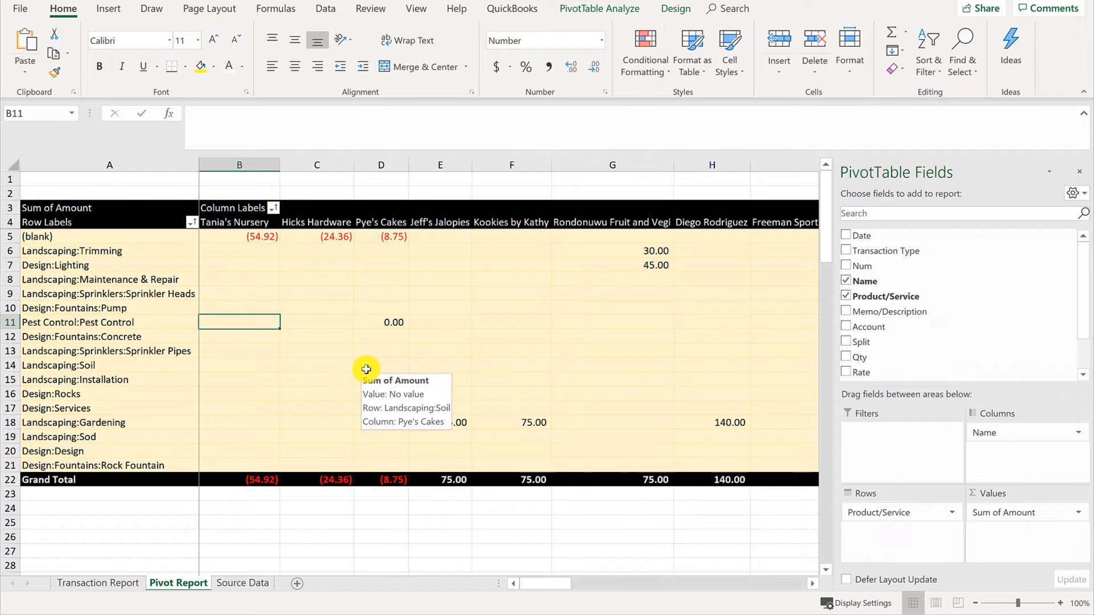
click(110, 337)
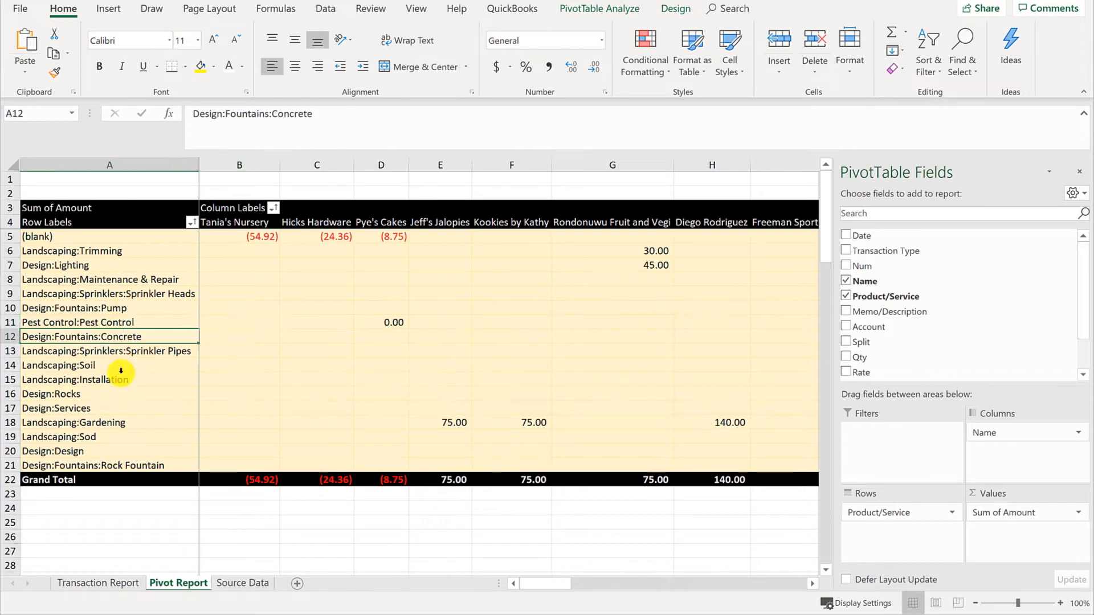
click(118, 422)
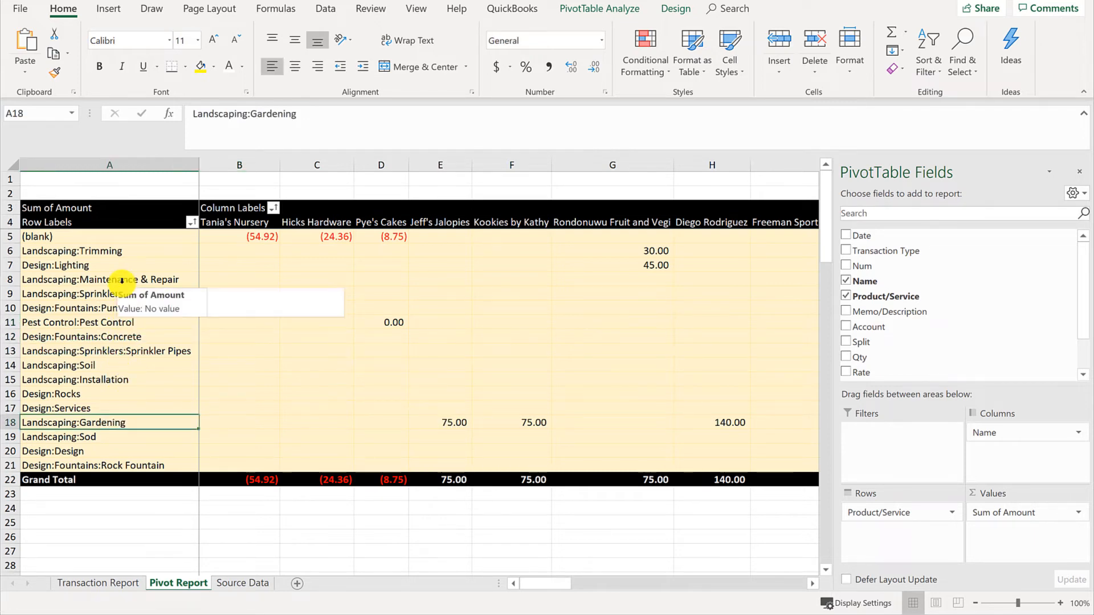
key(Right)
key(Right)
key(Right)
key(Right)
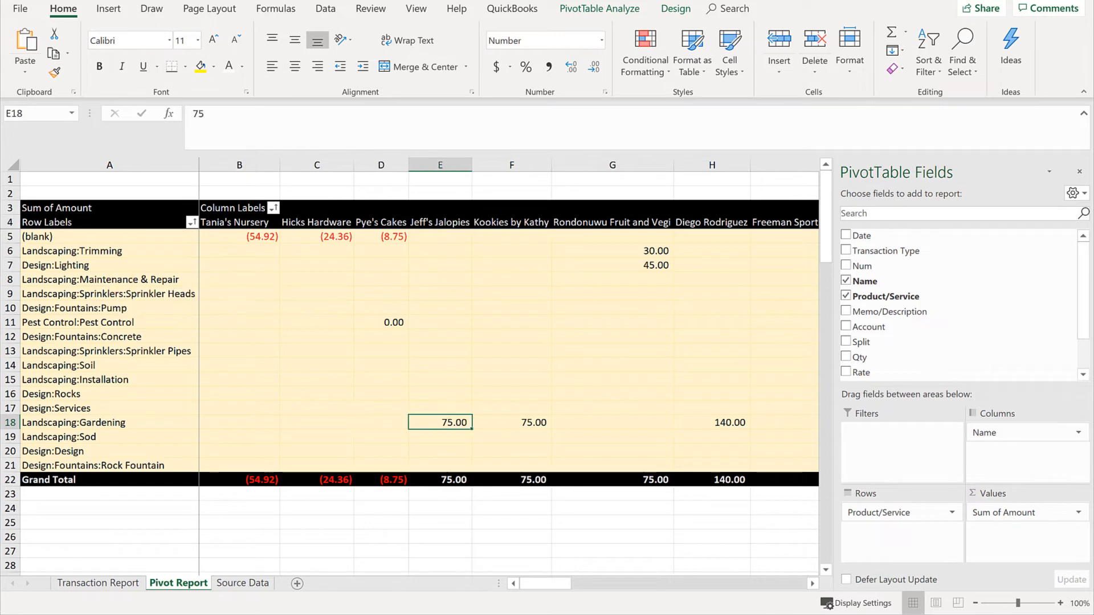
key(Right)
key(Right)
key(Right)
key(Left)
key(Left)
key(Left)
key(Right)
key(Right)
key(Right)
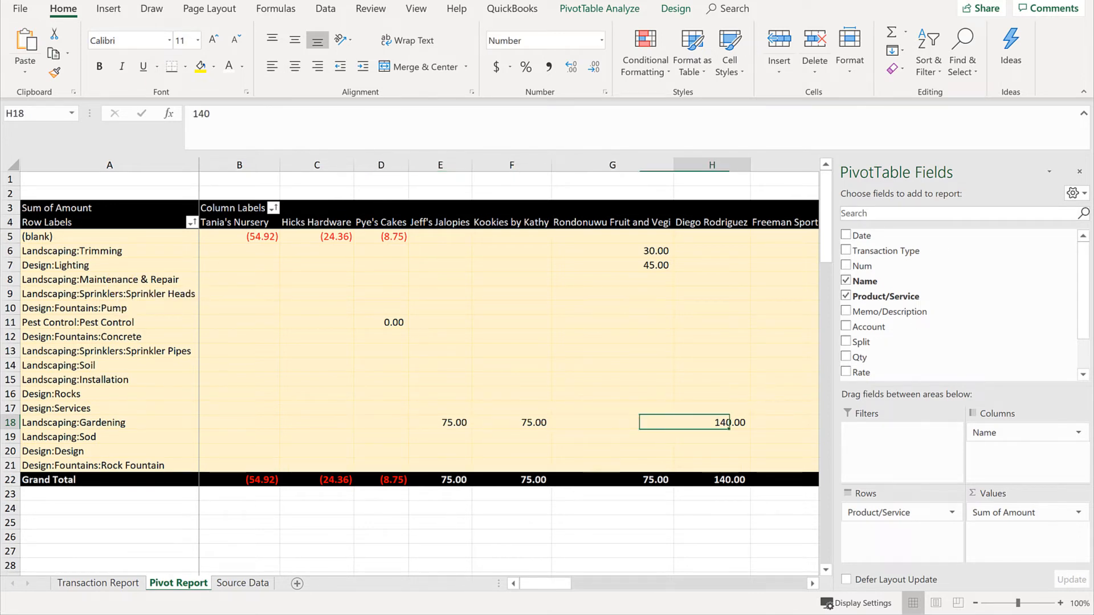
key(Right)
key(Left)
key(Left)
key(Right)
key(Right)
key(Right)
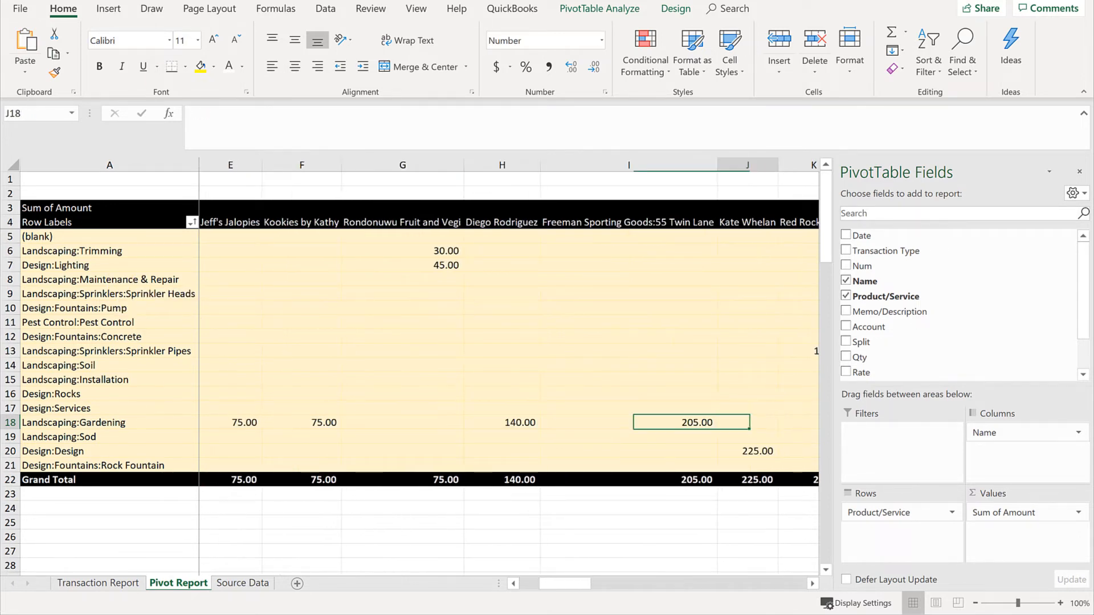
key(Right)
key(Right)
key(Right)
key(Right)
key(Right)
key(Right)
key(Right)
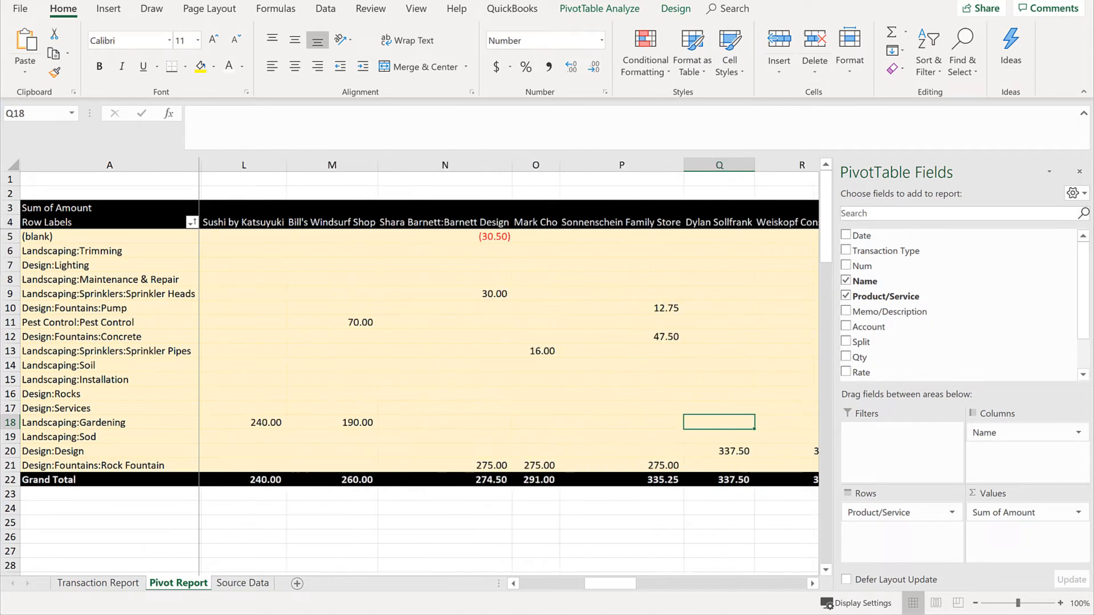
key(Right)
key(Right)
key(Right)
key(Right)
key(Right)
key(Right)
key(Right)
key(Right)
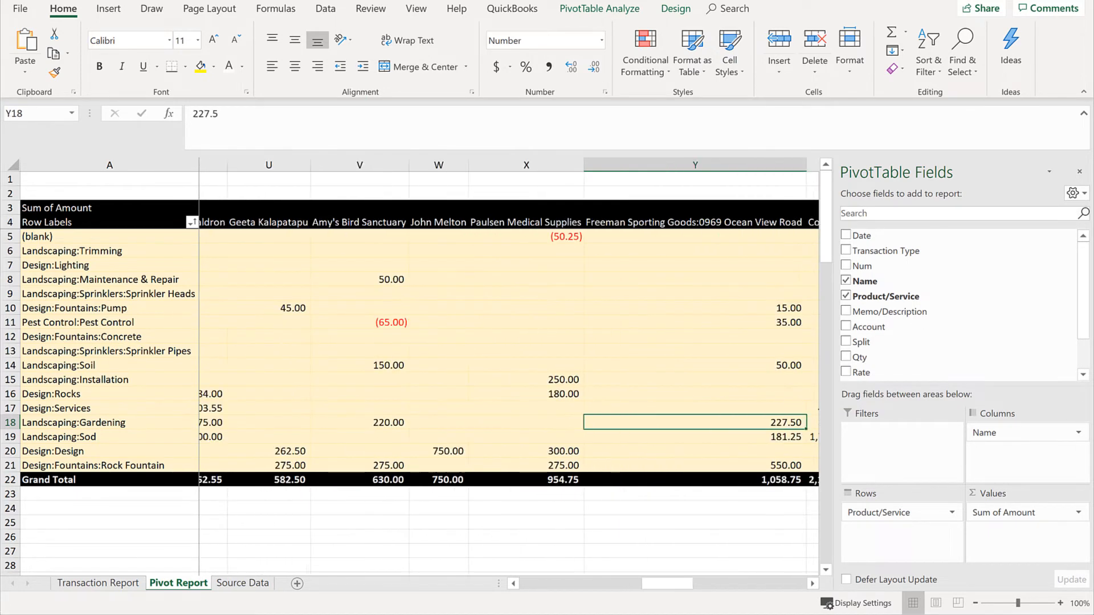
key(Right)
key(Right)
key(Right)
key(Left)
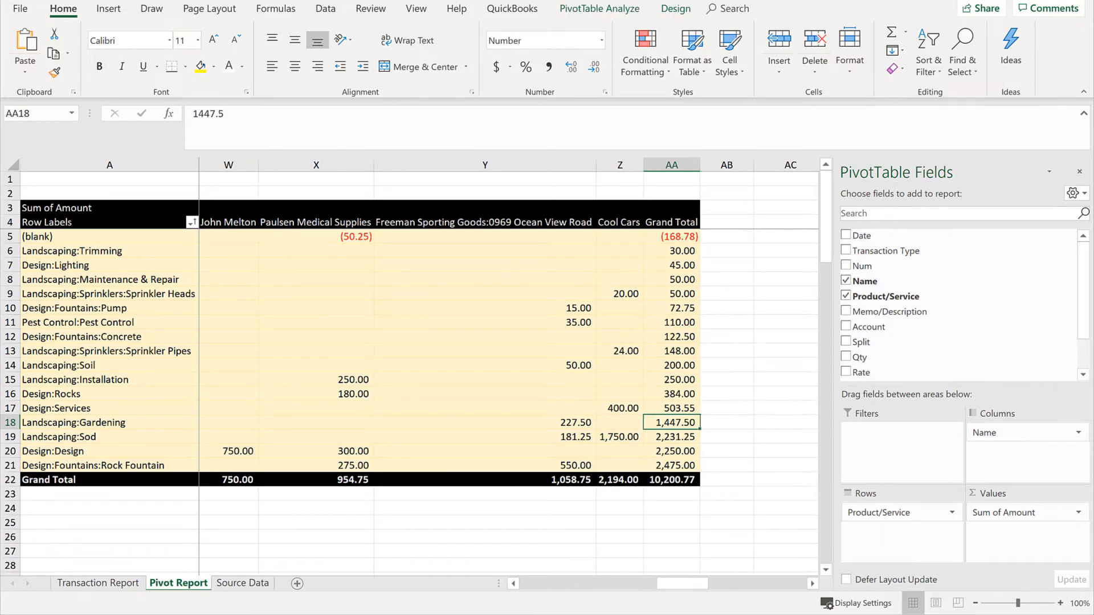
- Go back through the Landscaping:Gardening amounts from the highest-ranked customers to the first customer column
key(Left)
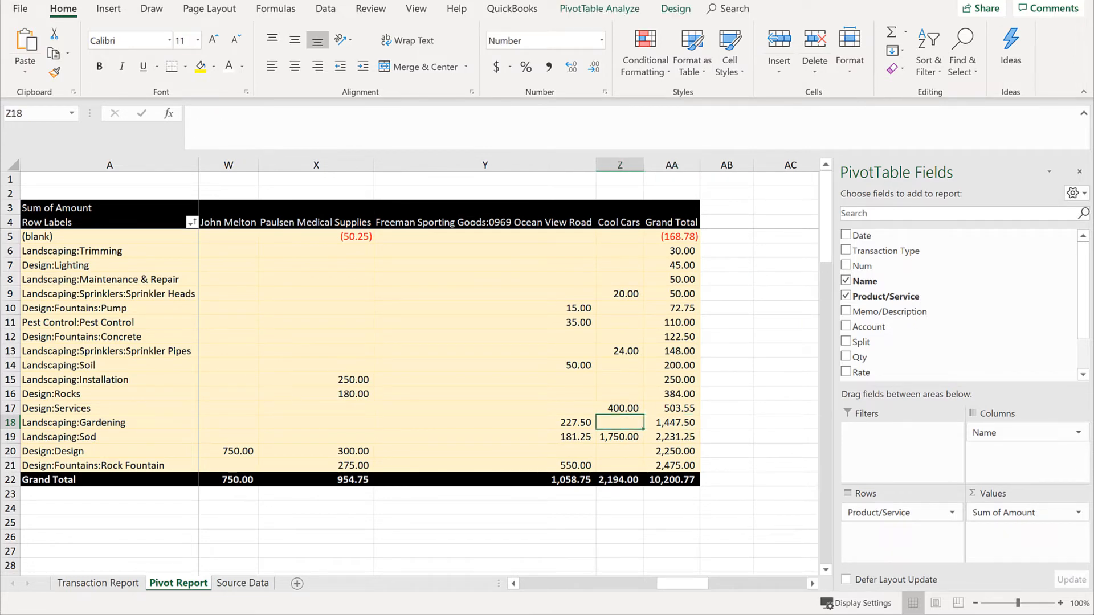
key(Left)
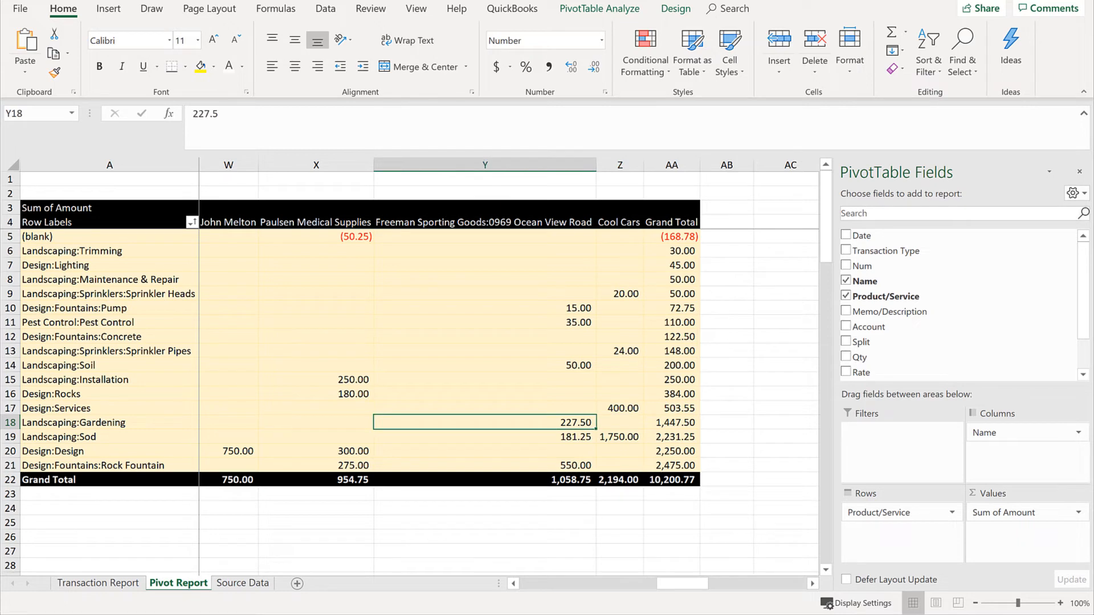
key(Left)
key(Left)
key(Left)
key(Left)
key(Left)
key(Left)
key(Left)
key(Left)
key(Left)
key(Left)
key(Left)
key(Left)
key(Left)
key(Left)
key(Left)
key(Left)
key(Left)
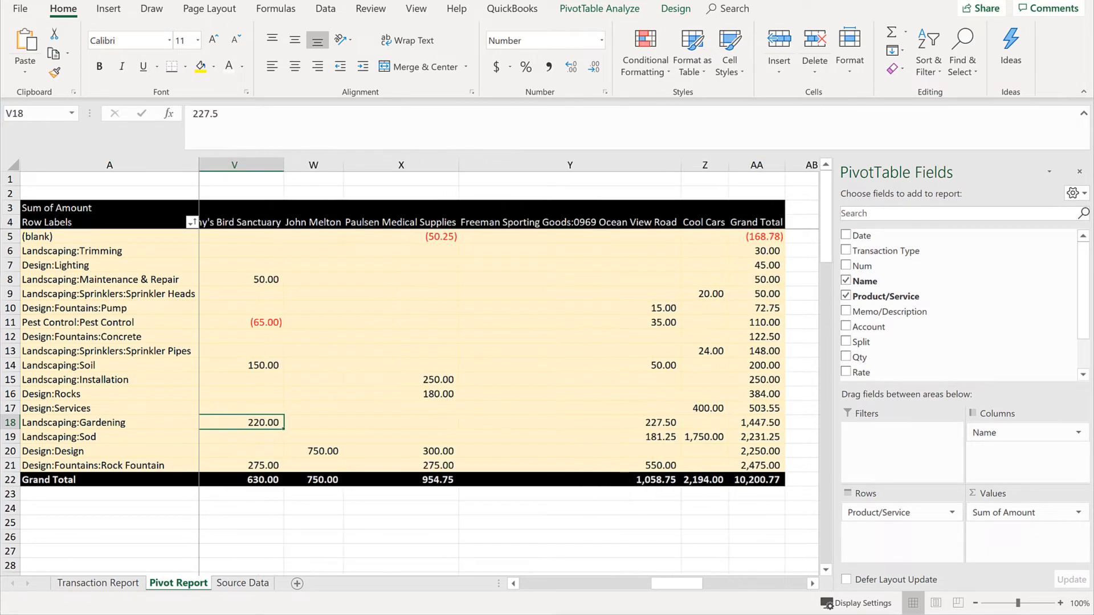
key(Left)
key(Left)
key(Left)
key(Left)
key(Left)
key(Left)
key(Left)
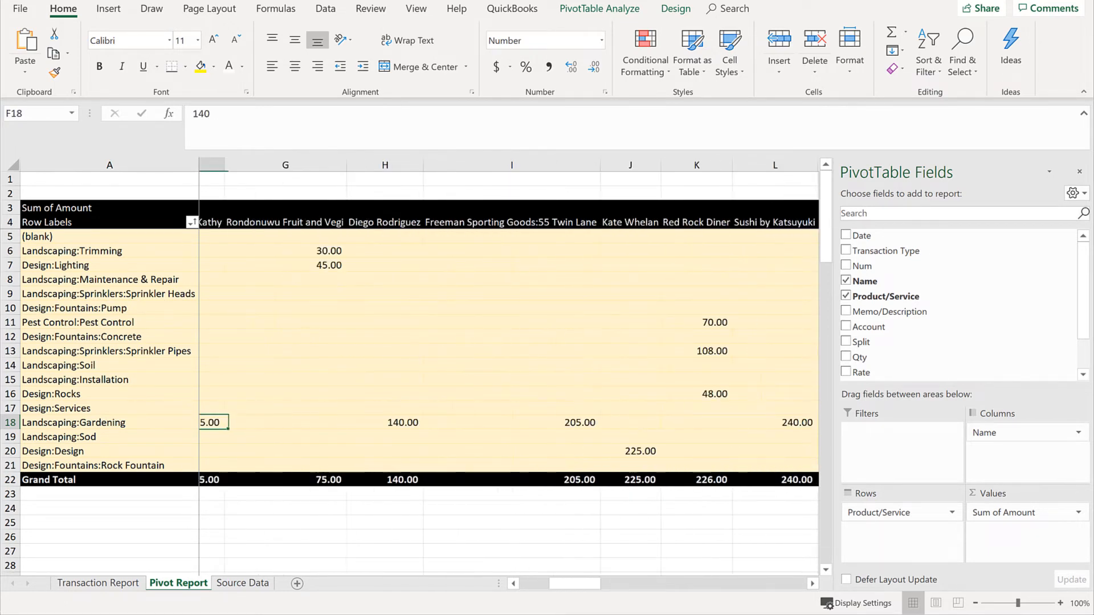
key(Right)
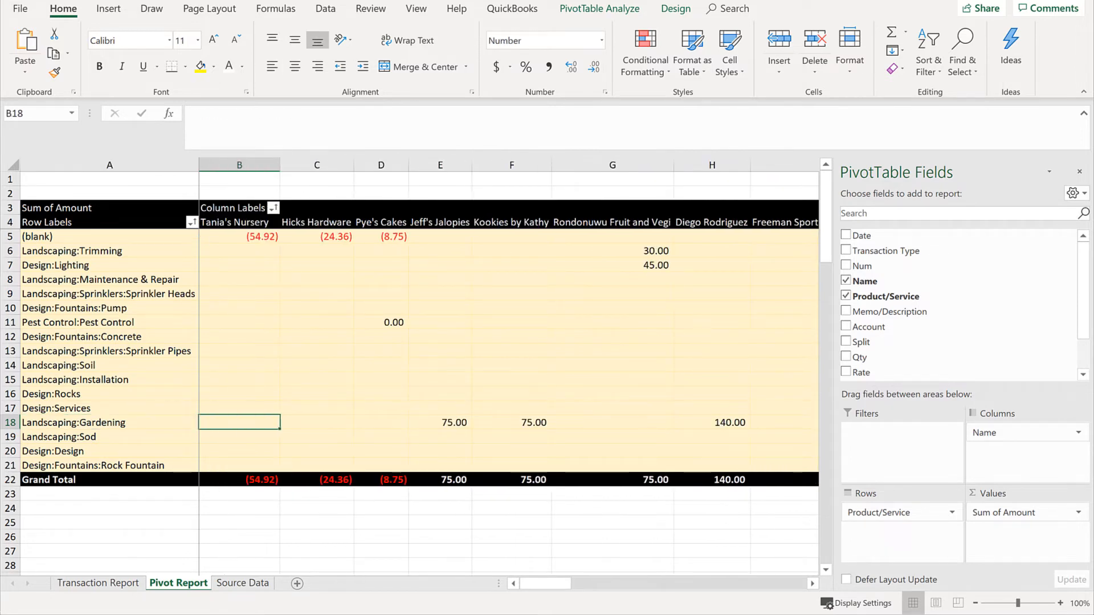
- Replace the customer Name field in the pivot columns with Date, so that sales are broken down by month
click(846, 282)
drag(940, 234, 997, 438)
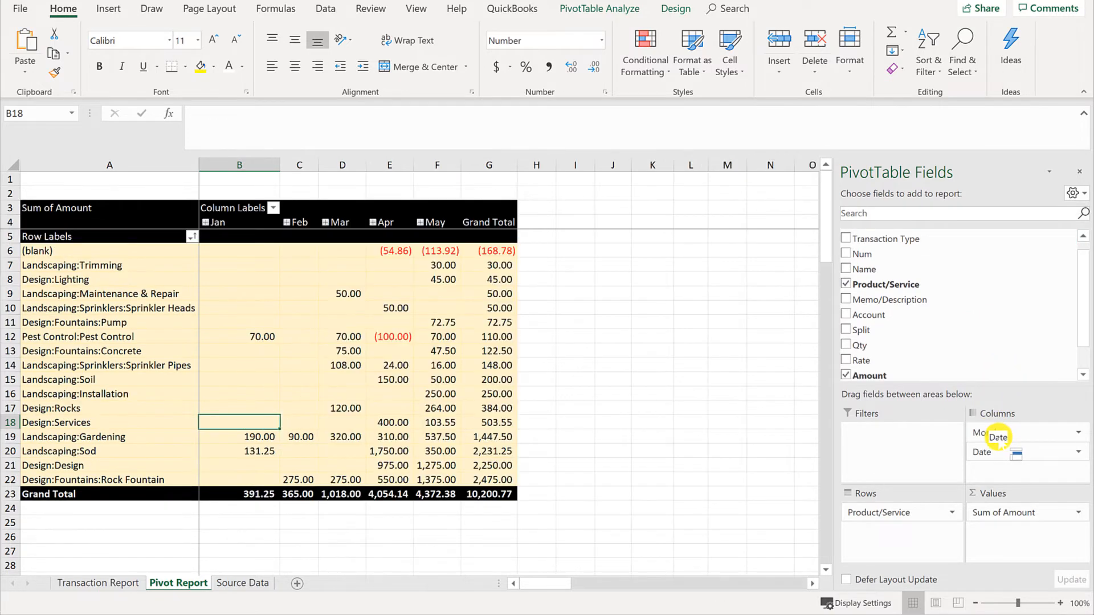
click(171, 308)
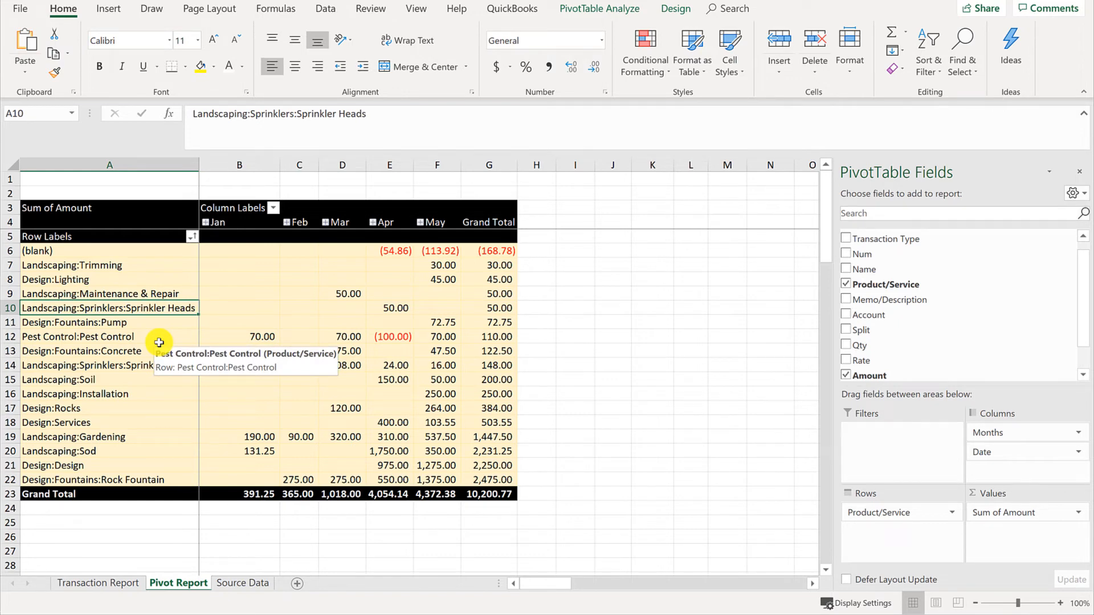
- Filter the Product/Service row labels with the search text "gard" so only Landscaping:Gardening is included
click(193, 237)
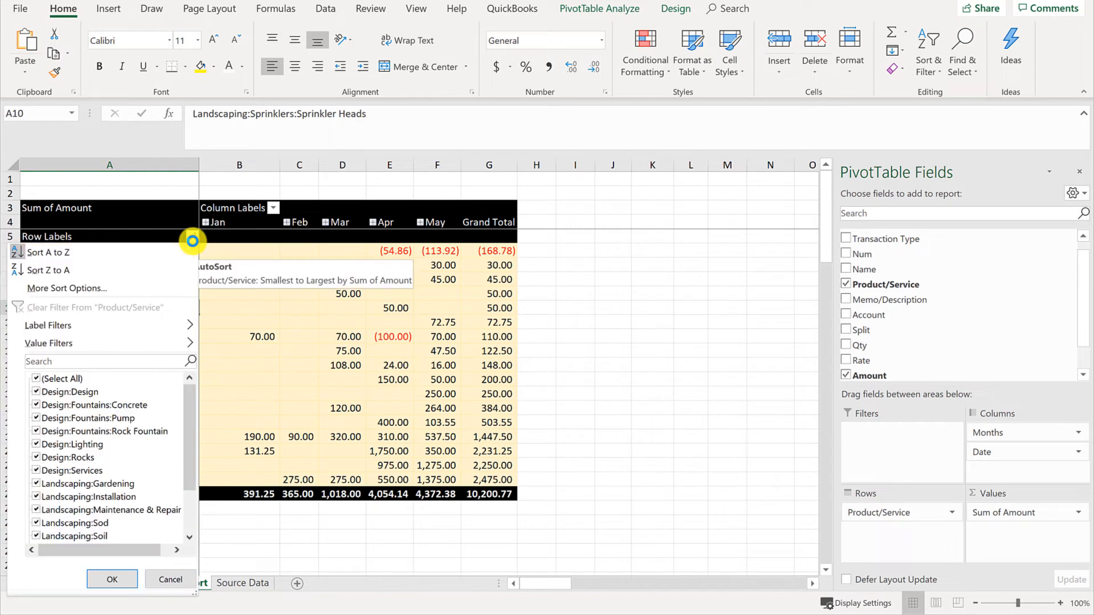
click(73, 363)
text(gard)
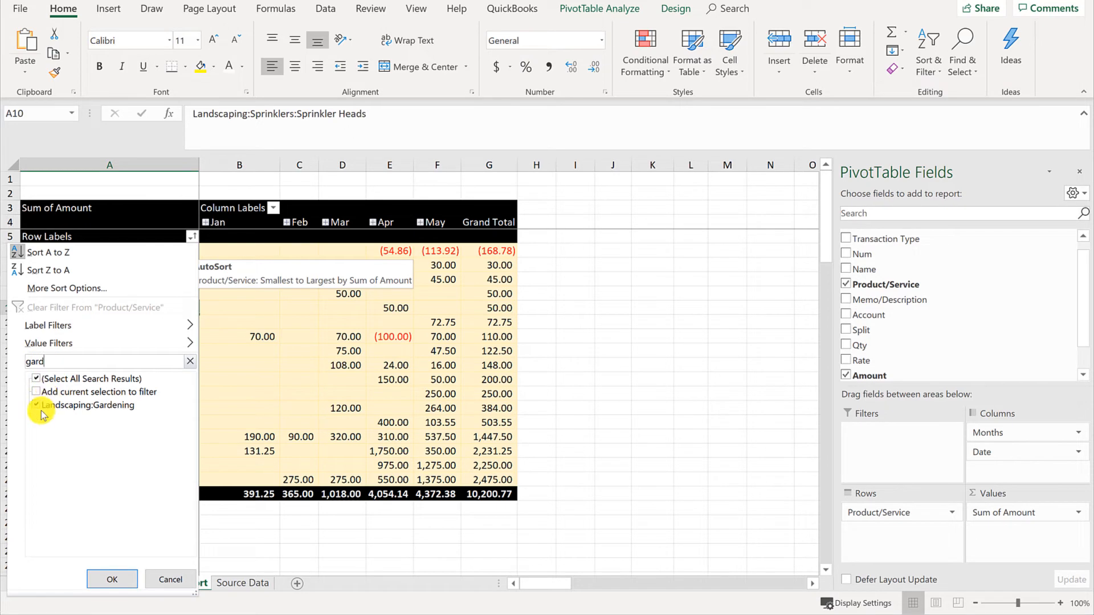
click(112, 580)
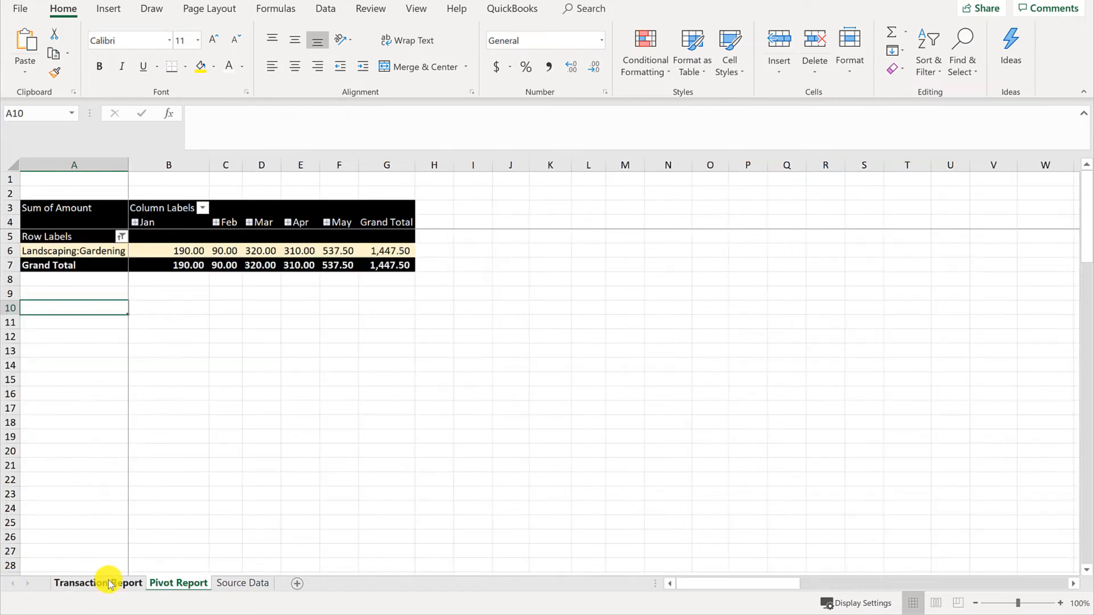
- Examine the monthly Landscaping:Gardening amounts in row 6 of the filtered pivot table
click(50, 251)
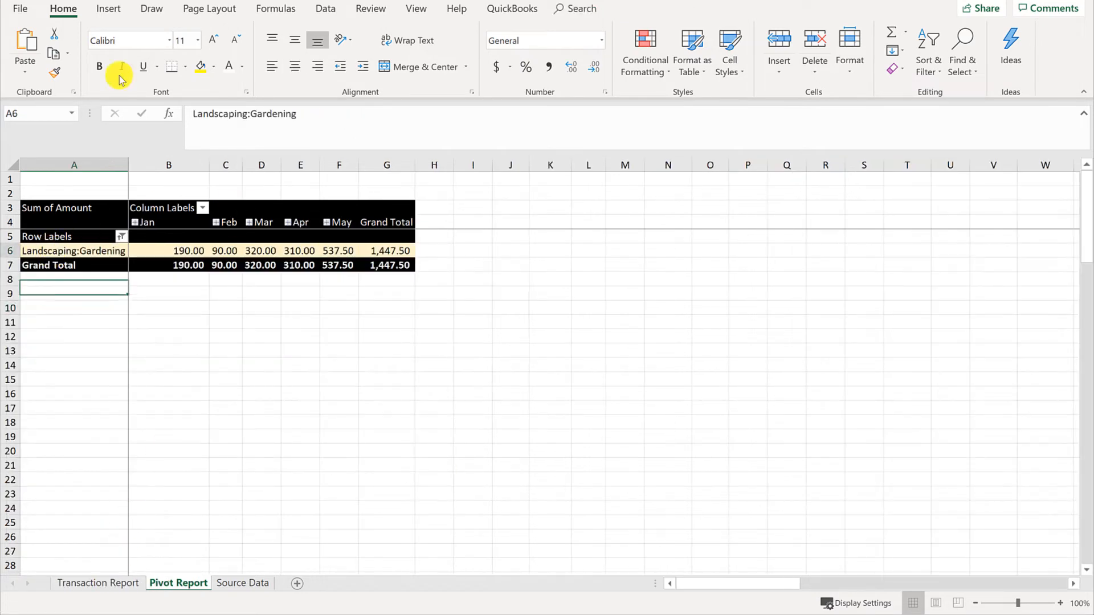
key(Right)
key(Right)
key(Right)
key(Right)
key(Right)
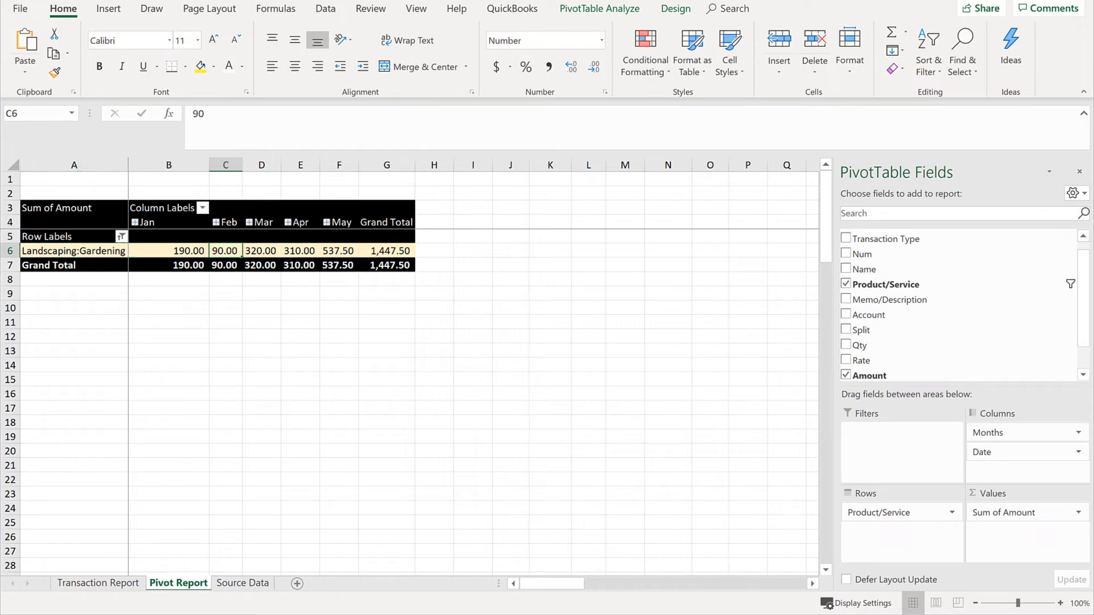
key(Left)
key(Left)
key(Left)
key(Left)
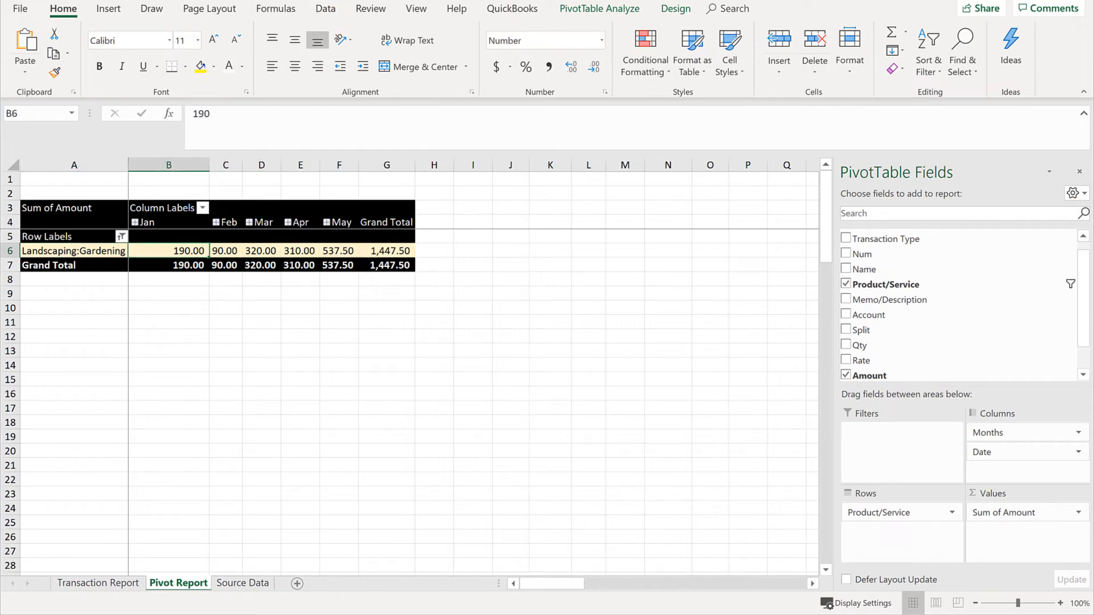
- Add the Name field to the pivot rows beneath Product/Service and select the customer labels
drag(881, 273, 870, 528)
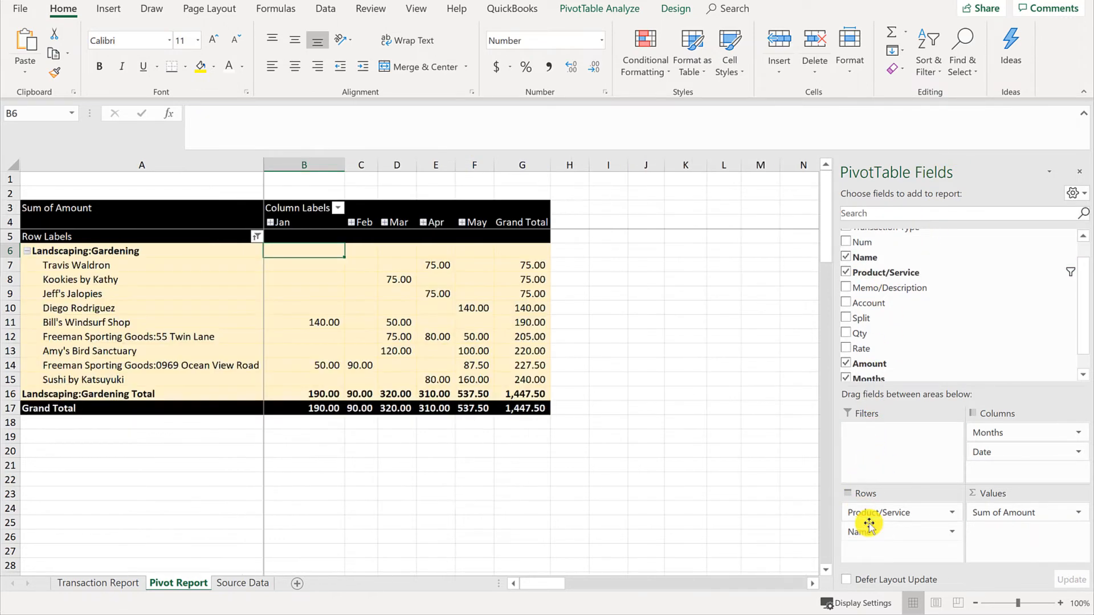
click(71, 307)
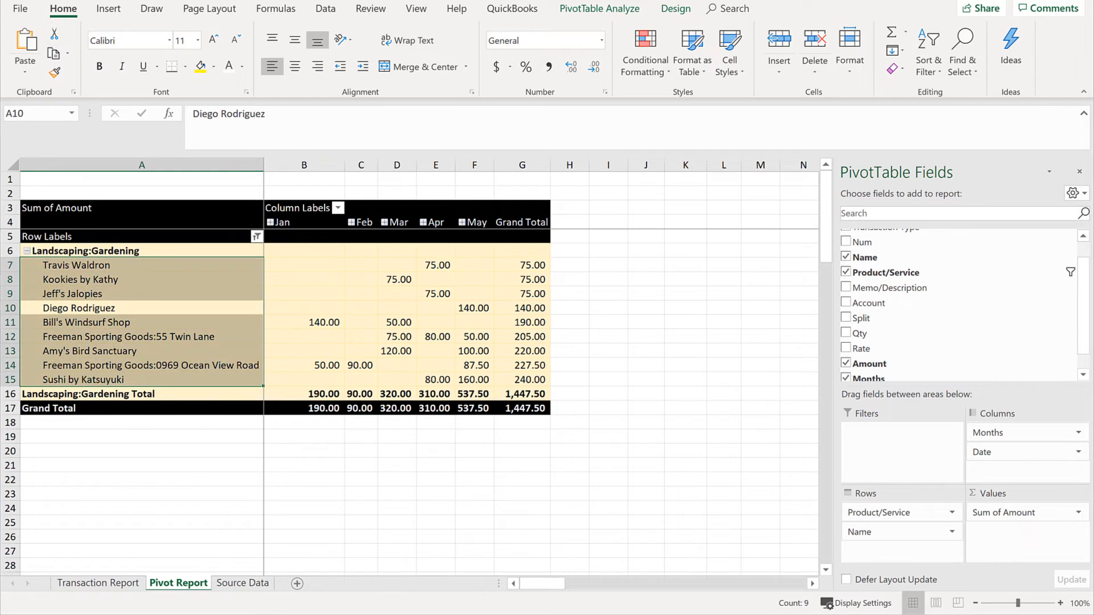
- Examine the customers' monthly Landscaping:Gardening purchases and the Grand Total of Freeman Sporting Goods:55 Twin Lane
click(304, 307)
key(Down)
key(Down)
key(Down)
key(Down)
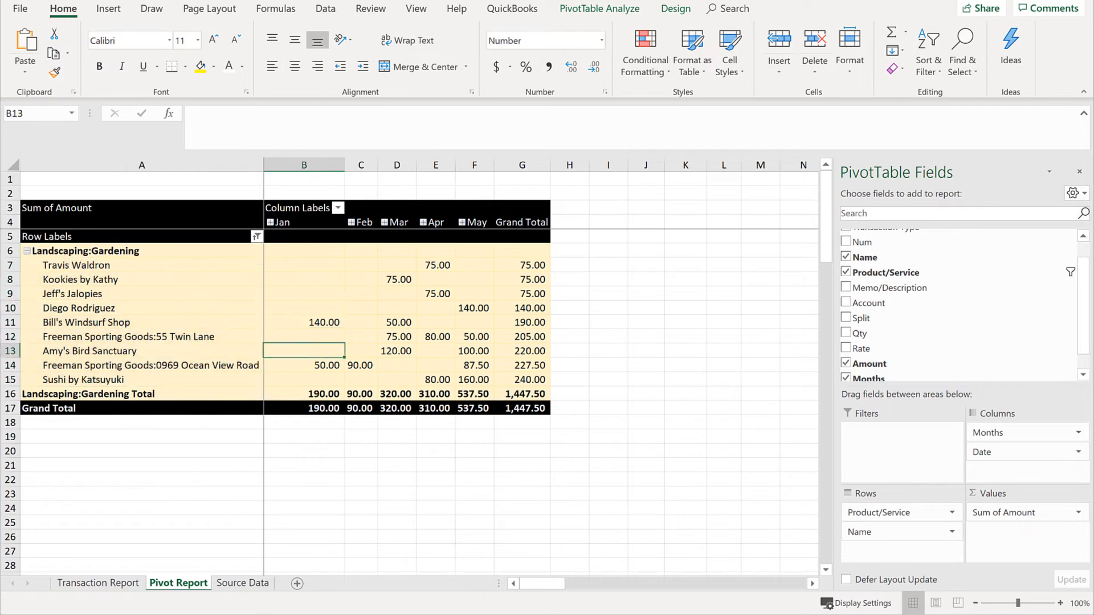
key(Up)
key(Up)
key(Up)
key(Up)
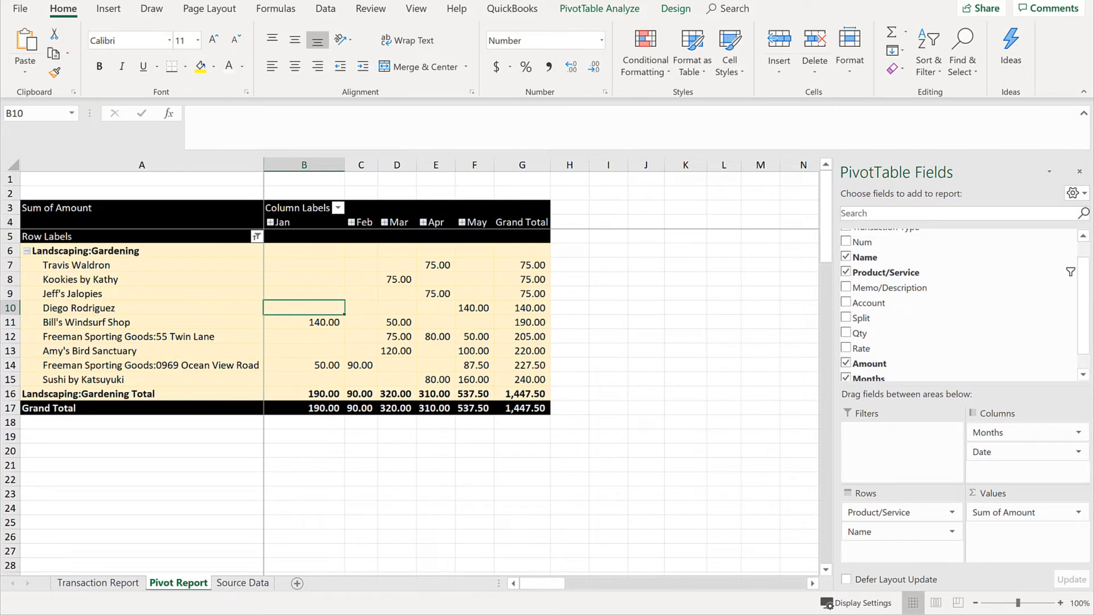
key(Down)
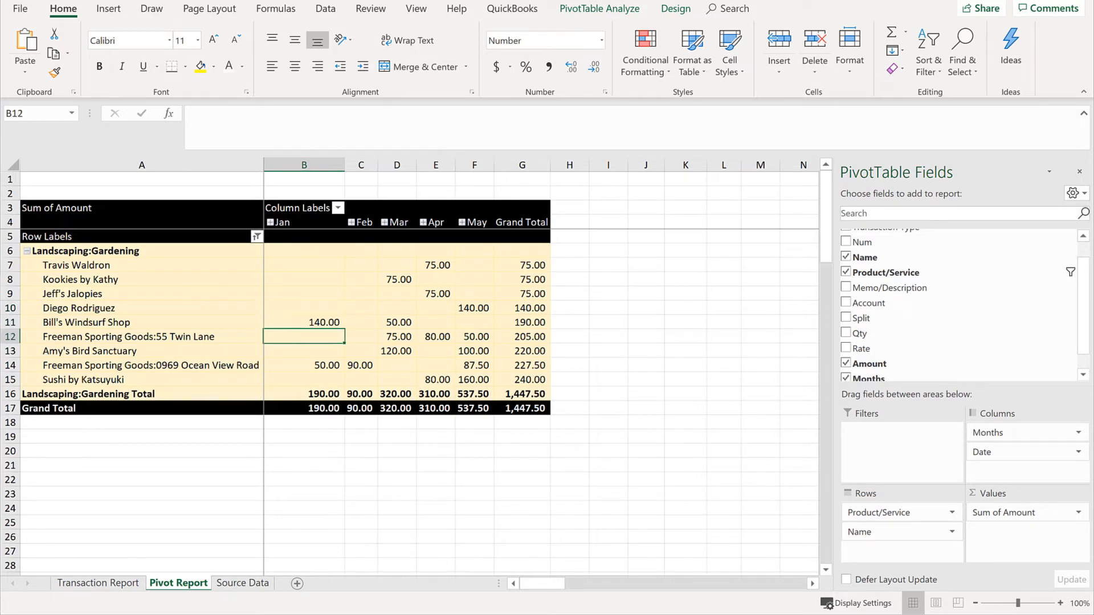
key(Down)
key(Right)
key(Right)
key(Right)
key(Right)
key(Right)
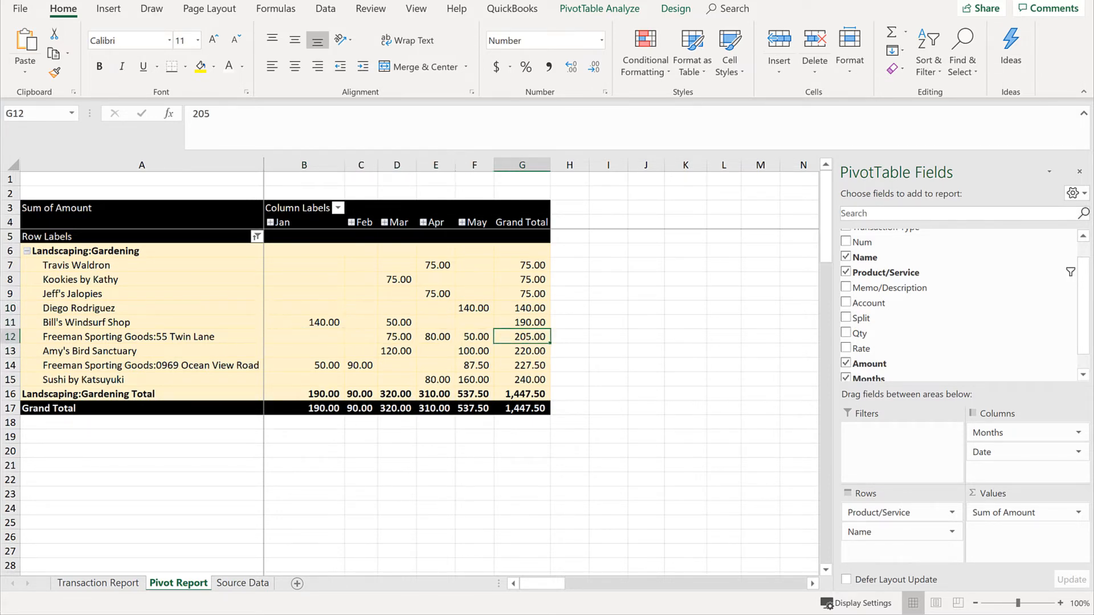
- Calculate the first listed customer's average monthly purchase in H7 with the formula =AVERAGE(B7:F7)
key(Up)
key(Up)
key(Up)
key(Up)
key(Up)
key(Right)
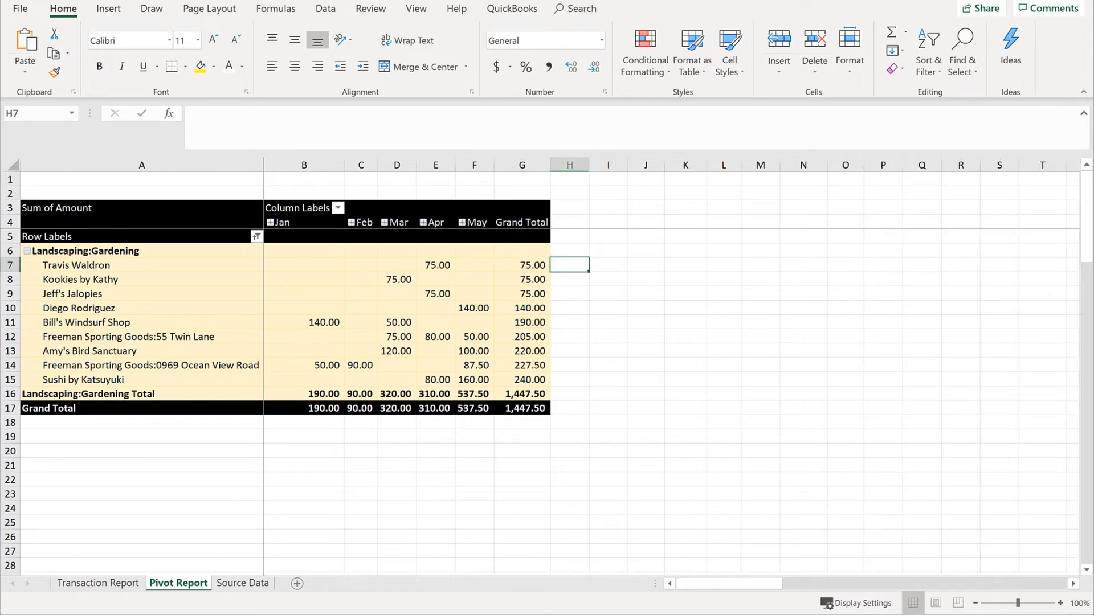
text(=AVERAGE()
key(Left)
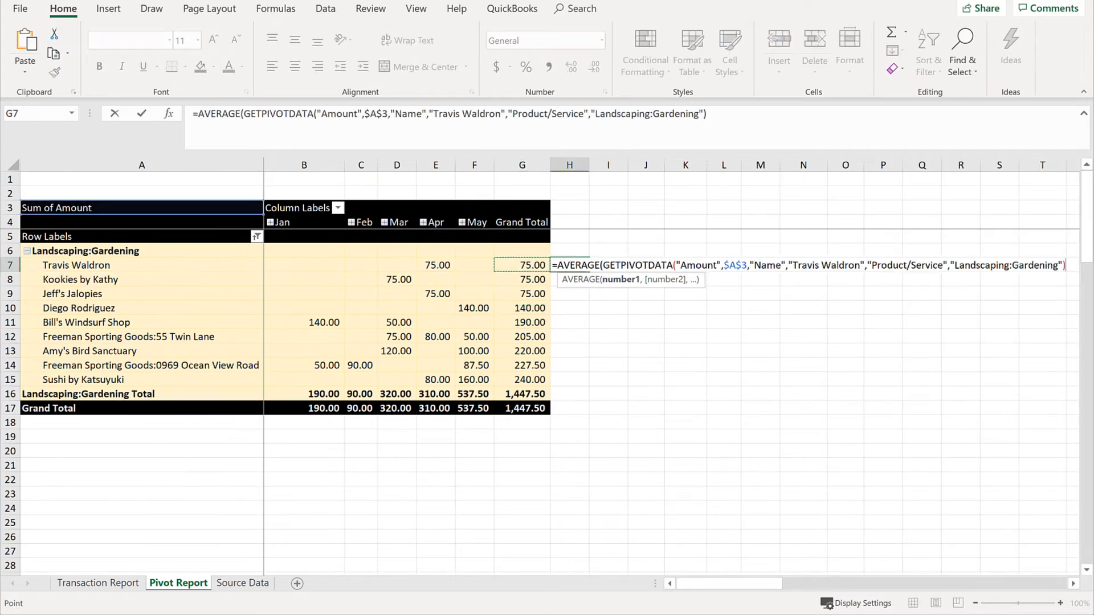
key(Left)
key(ctrl+shift+Left)
key(ctrl+shift+Left)
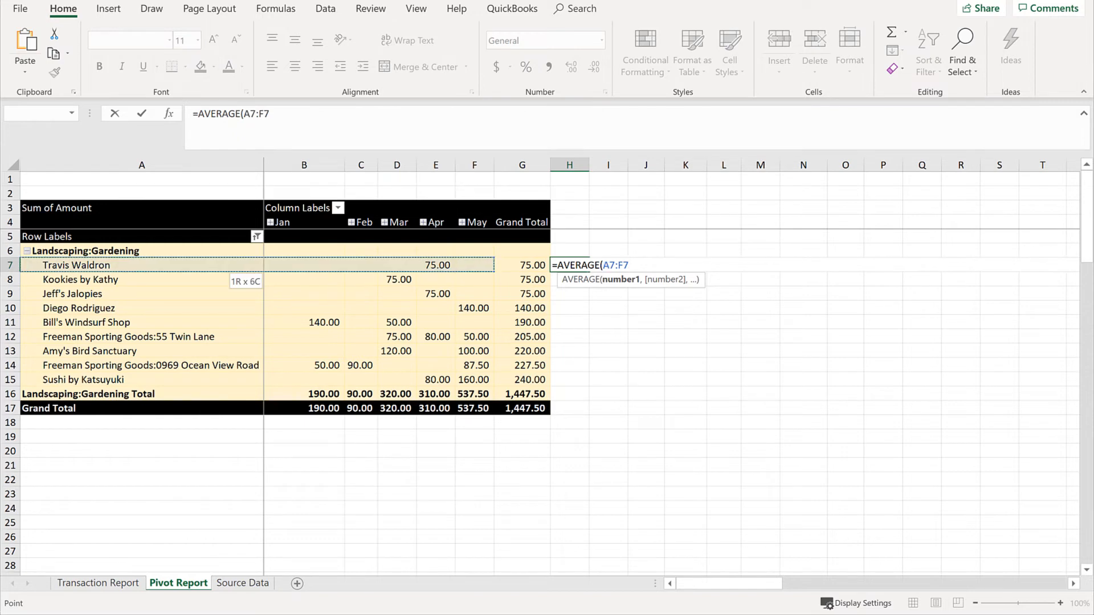
key(shift+Right)
key(ctrl+Return)
- Copy the average formula from H7 to the remaining customer rows down to H15
key(ctrl+c)
key(shift+Down)
key(shift+Down)
key(shift+Down)
key(shift+Down)
key(shift+Down)
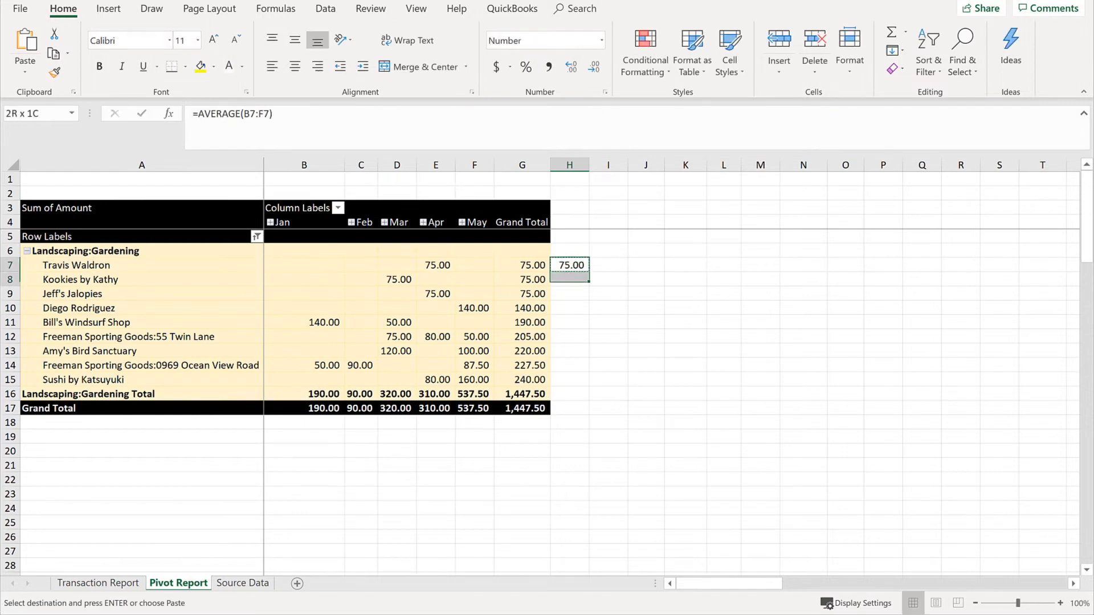
key(shift+Down)
key(shift+Down)
key(shift+Down)
key(ctrl+v)
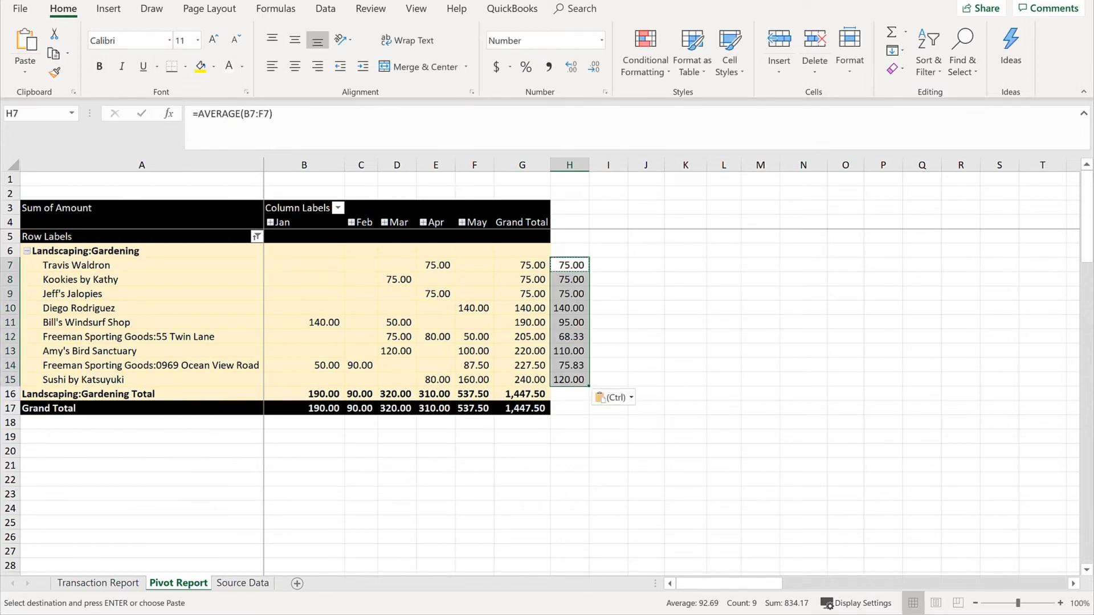
- Check the overall average of the customer averages in H7:H15, and delete those formulas
key(ctrl)
key(Escape)
key(Up)
key(Down)
key(ctrl+shift+Down)
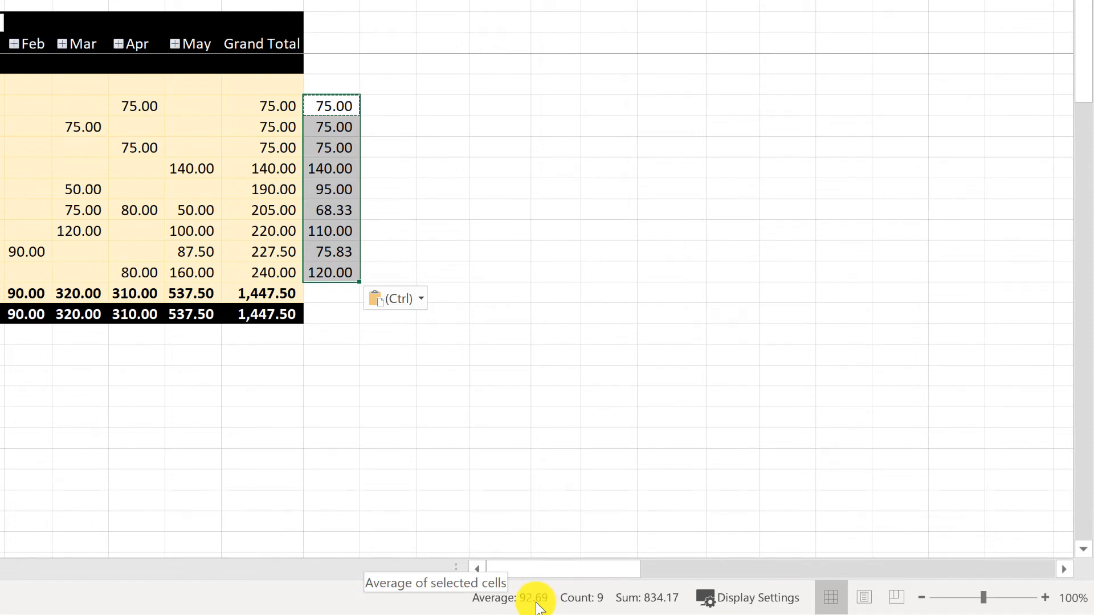
key(Delete)
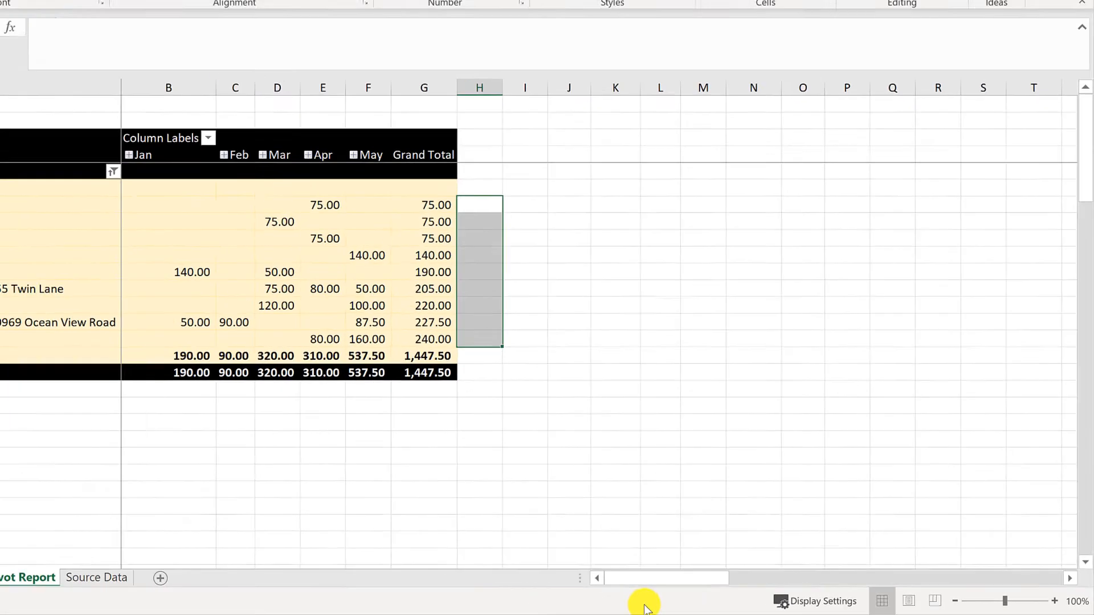
key(Up)
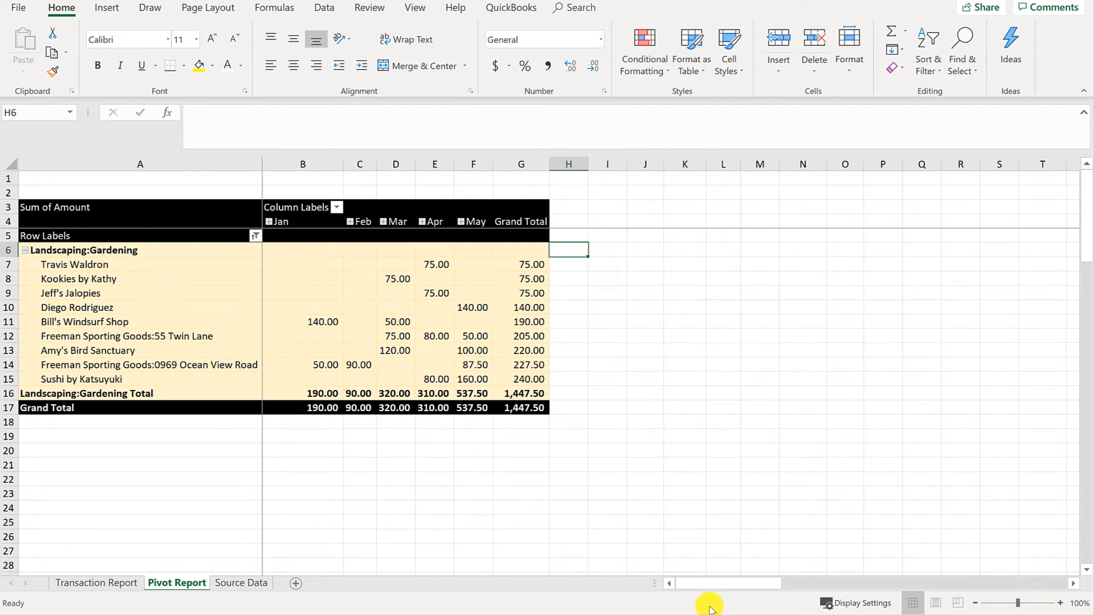
- Inspect Bill's Windsurf Shop's March Landscaping:Gardening amount in the pivot table
click(85, 307)
click(292, 322)
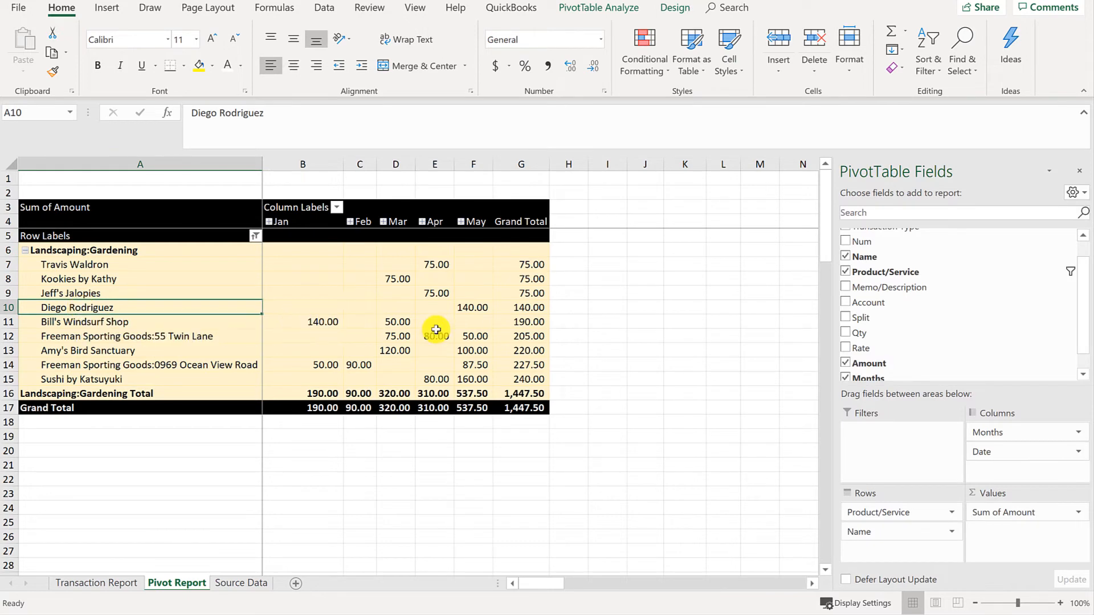
click(397, 322)
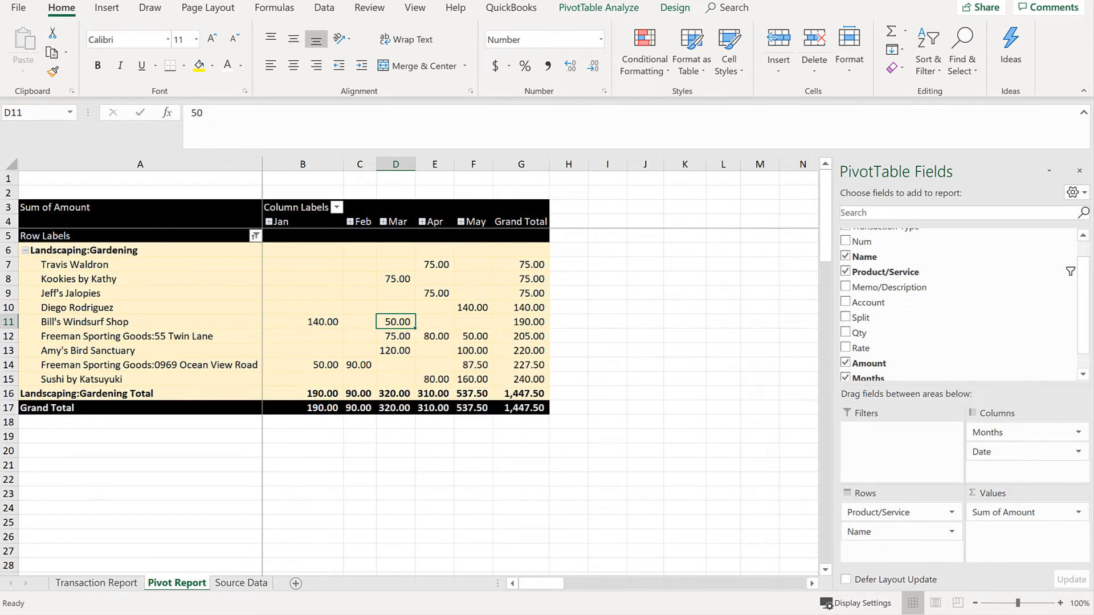
double_click(397, 322)
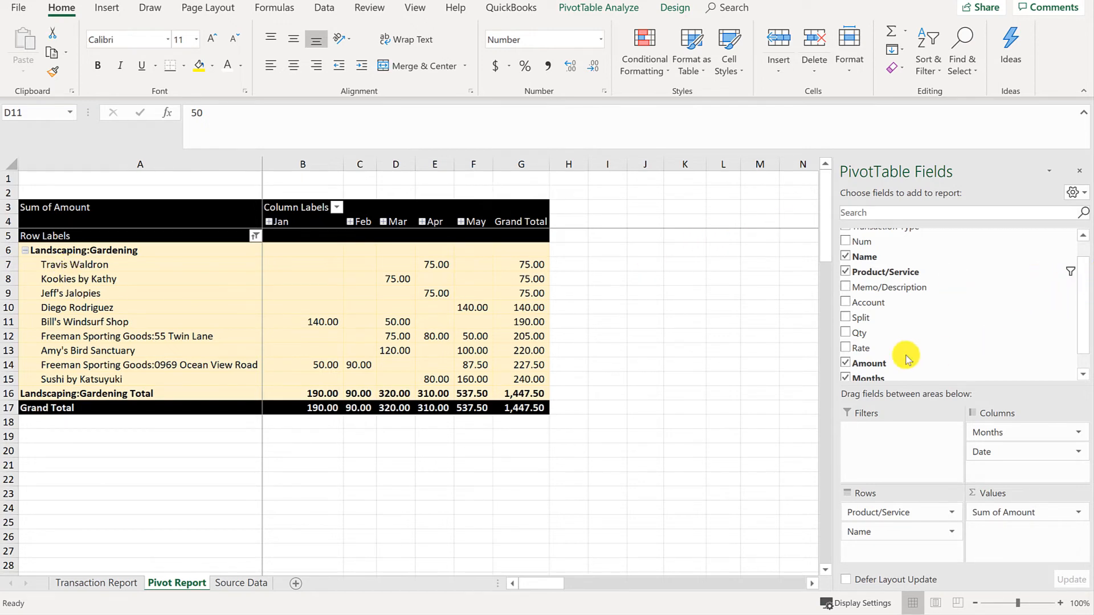
- Remove the Months, Product/Service, Name and Date fields from the pivot table, keeping only Sum of Amount
click(1083, 339)
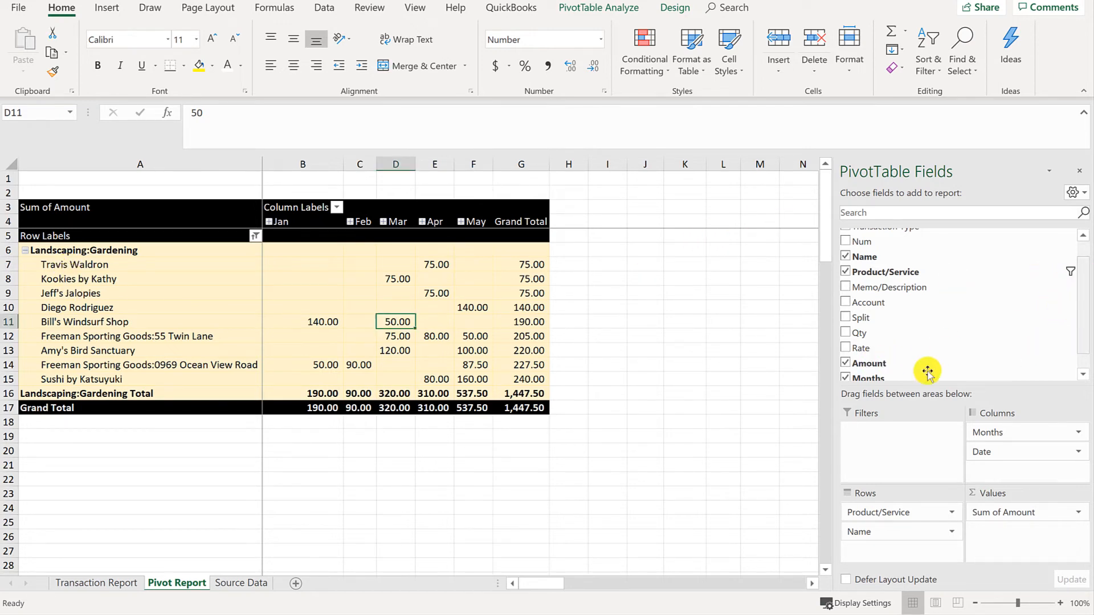
click(847, 378)
click(847, 272)
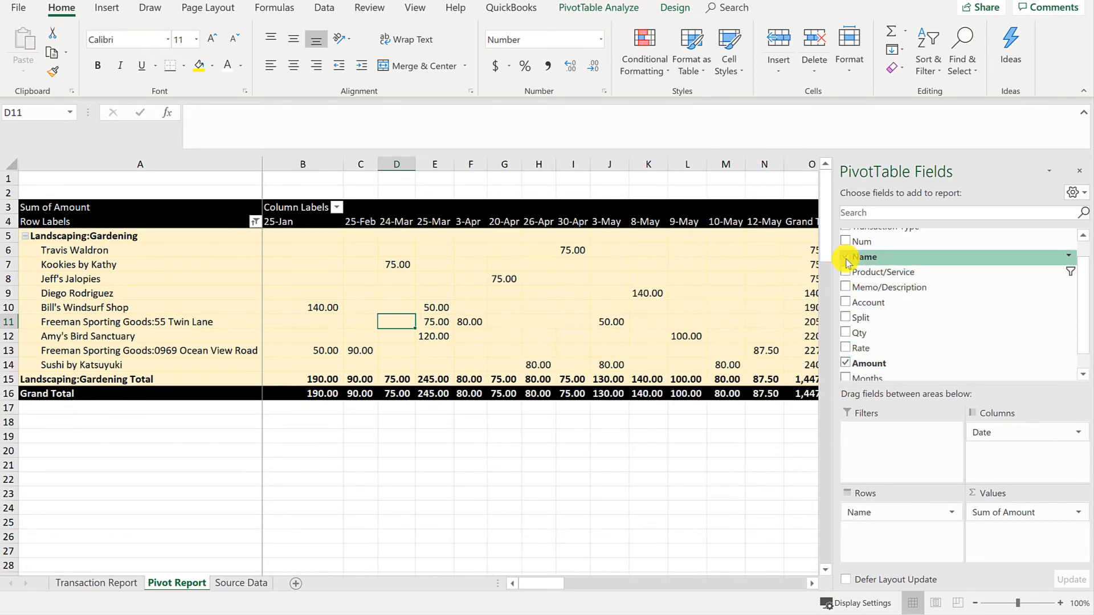
click(847, 257)
scroll(849, 268, up, 1)
click(847, 235)
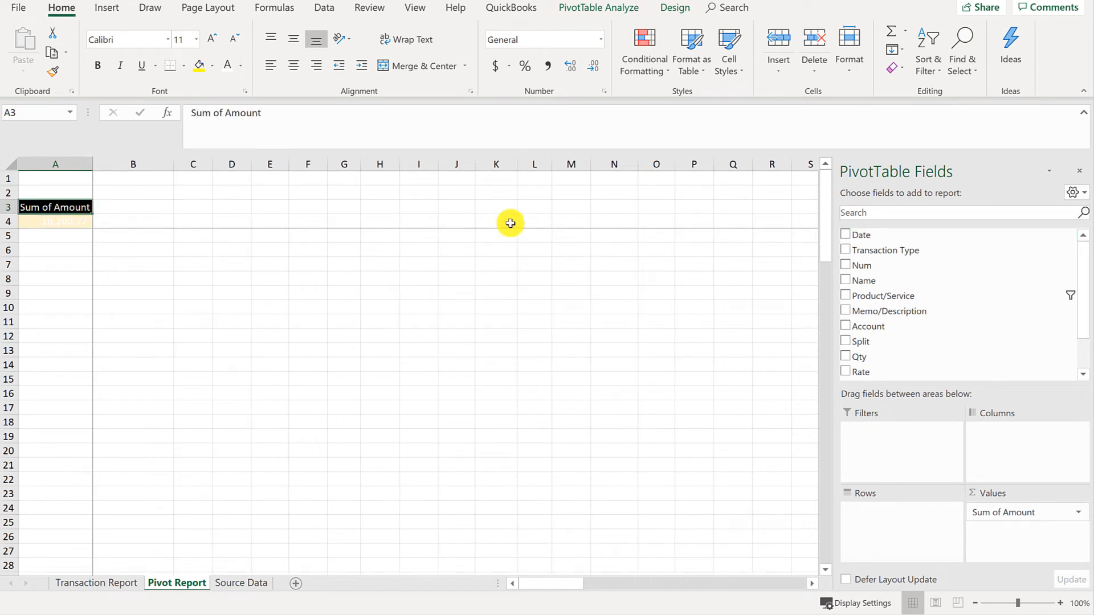
- Unfreeze the panes of the Pivot Report sheet
key(Down)
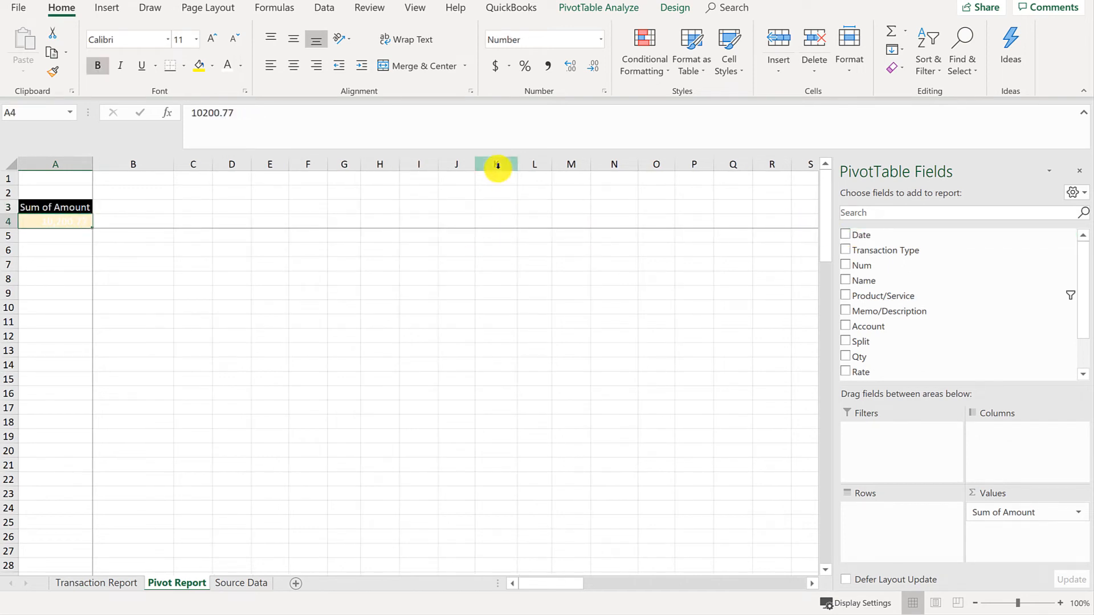
click(414, 9)
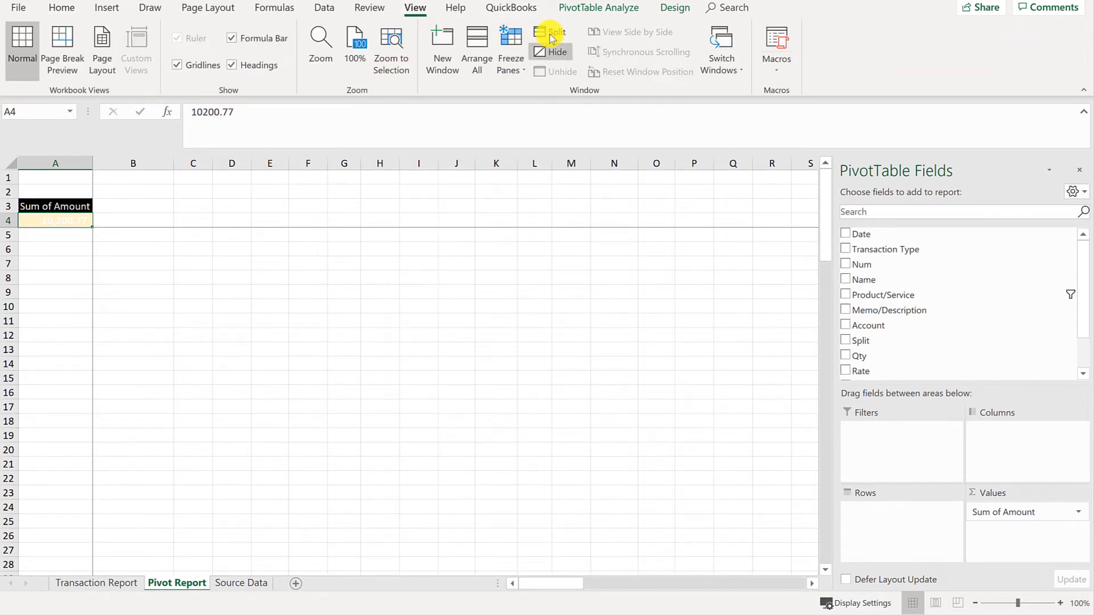
click(511, 64)
click(552, 93)
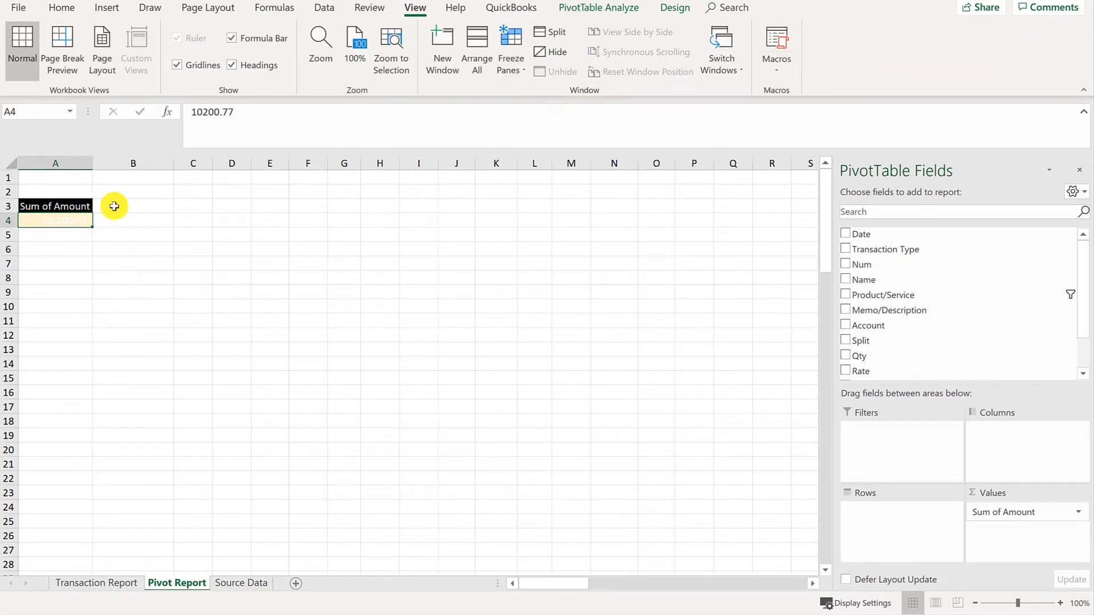
- Change the font color of the Sum of Amount total in A4 to black
click(51, 10)
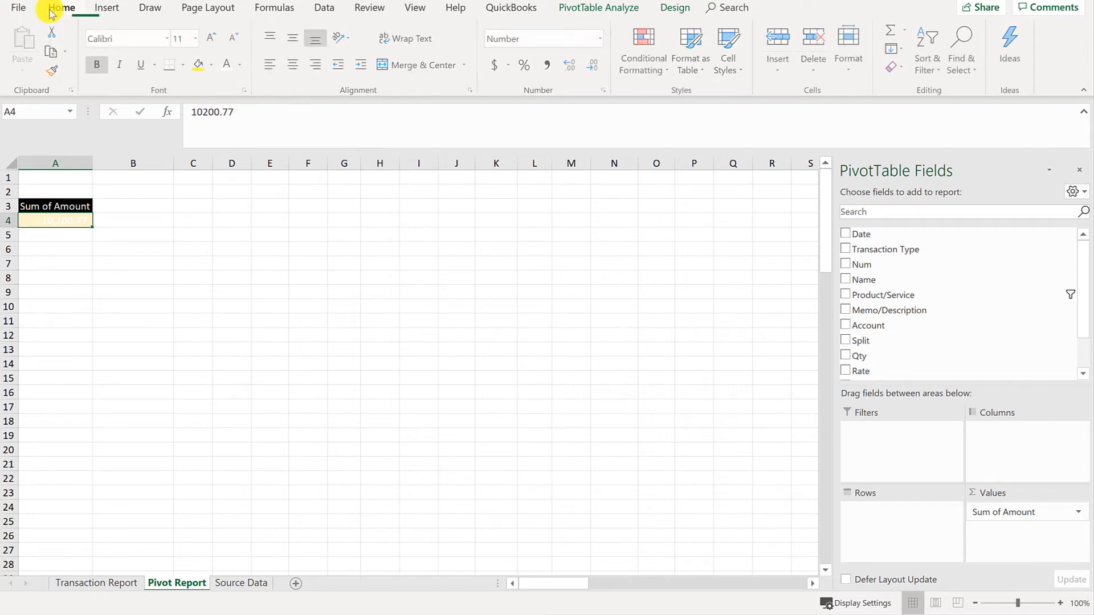
click(240, 65)
click(248, 85)
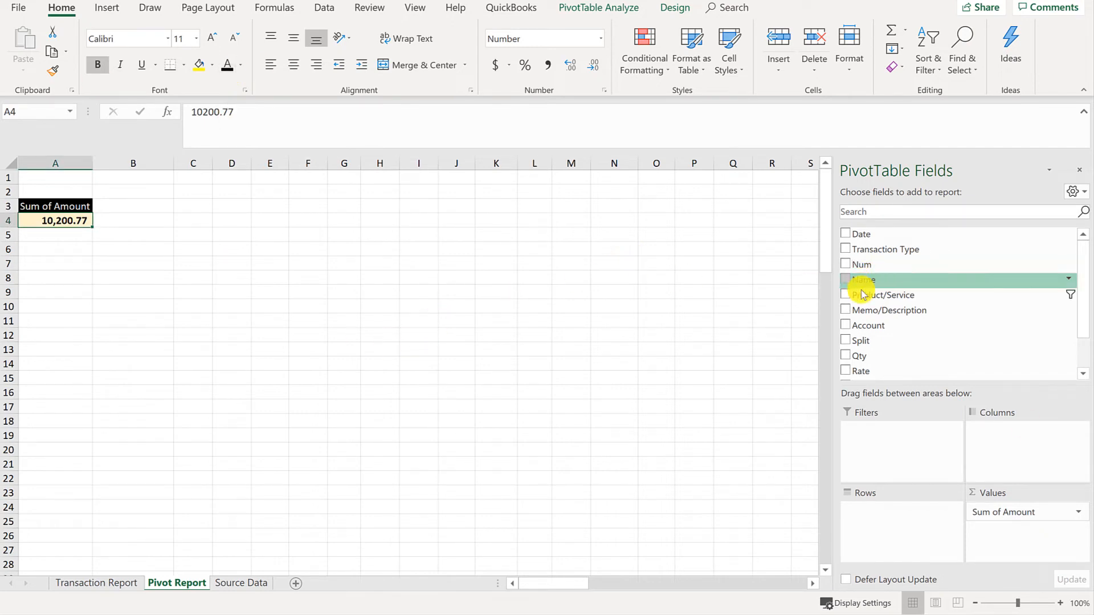
- Add Name to the pivot rows with Product/Service nested beneath it, and look over the customer list
drag(861, 293, 915, 535)
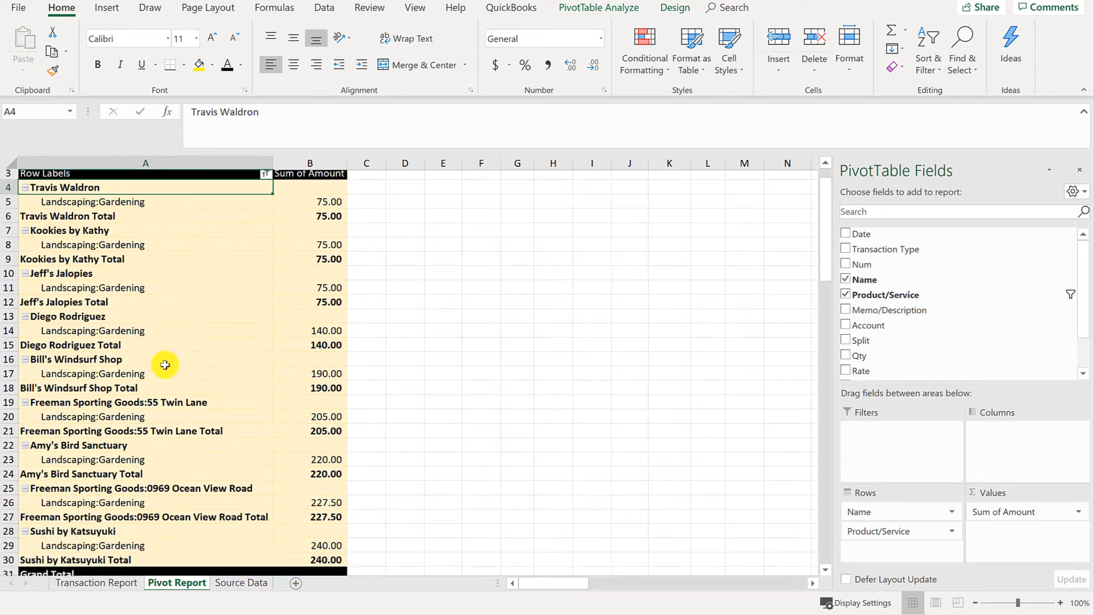
scroll(169, 364, down, 3)
scroll(165, 365, up, 3)
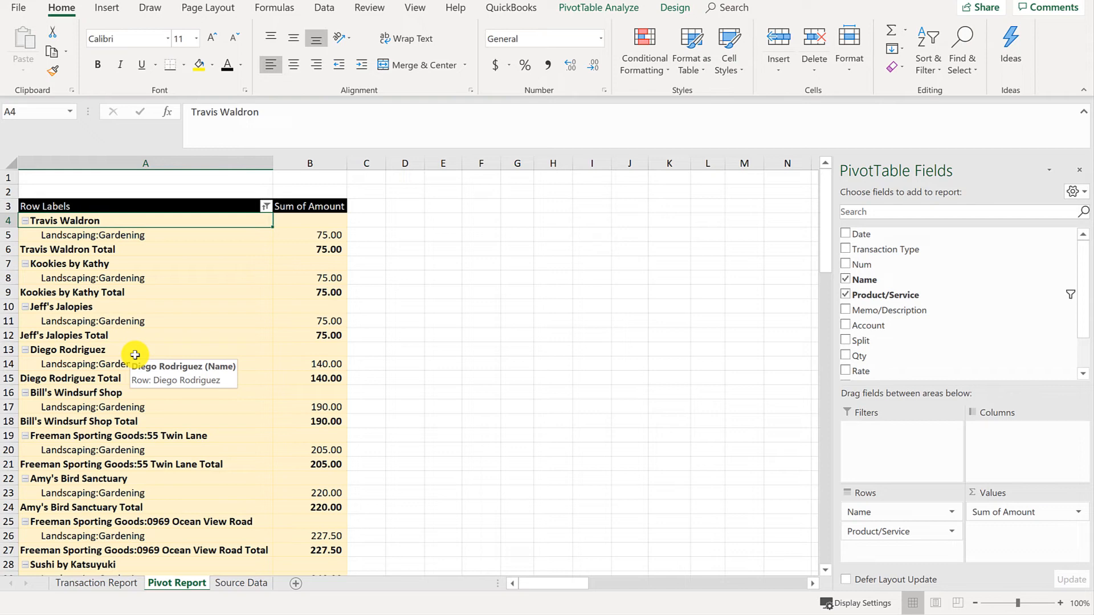
- Show the pivot table report in tabular form
click(669, 15)
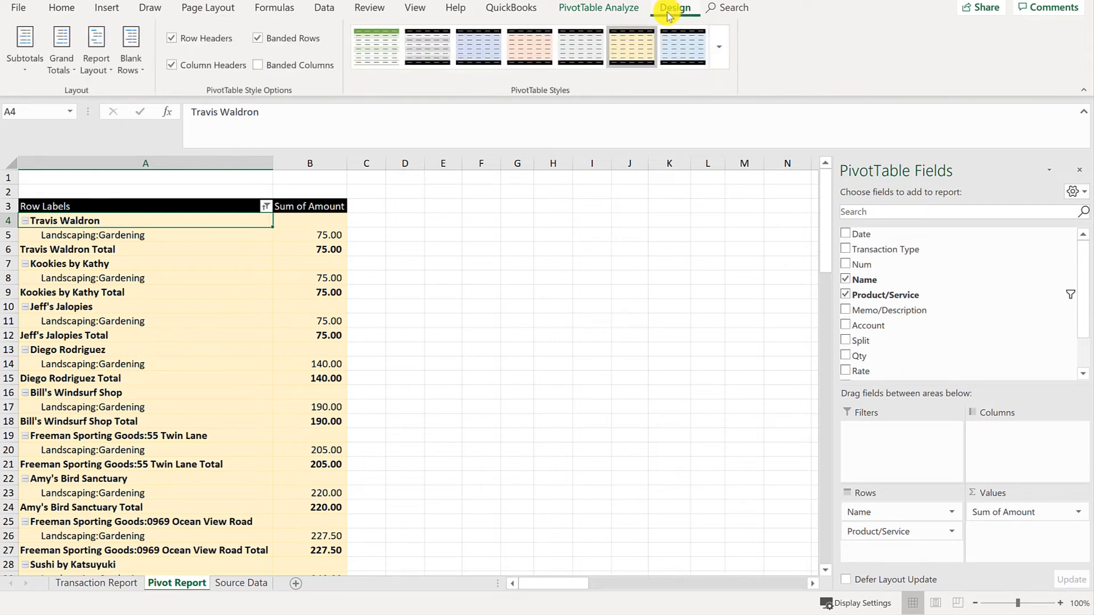
click(107, 68)
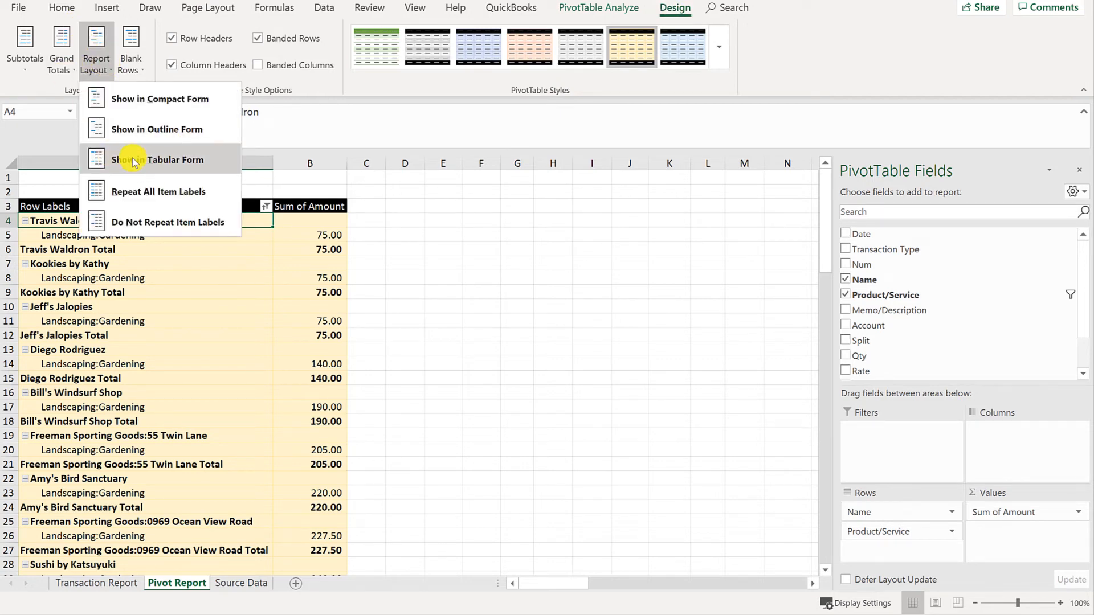
click(167, 161)
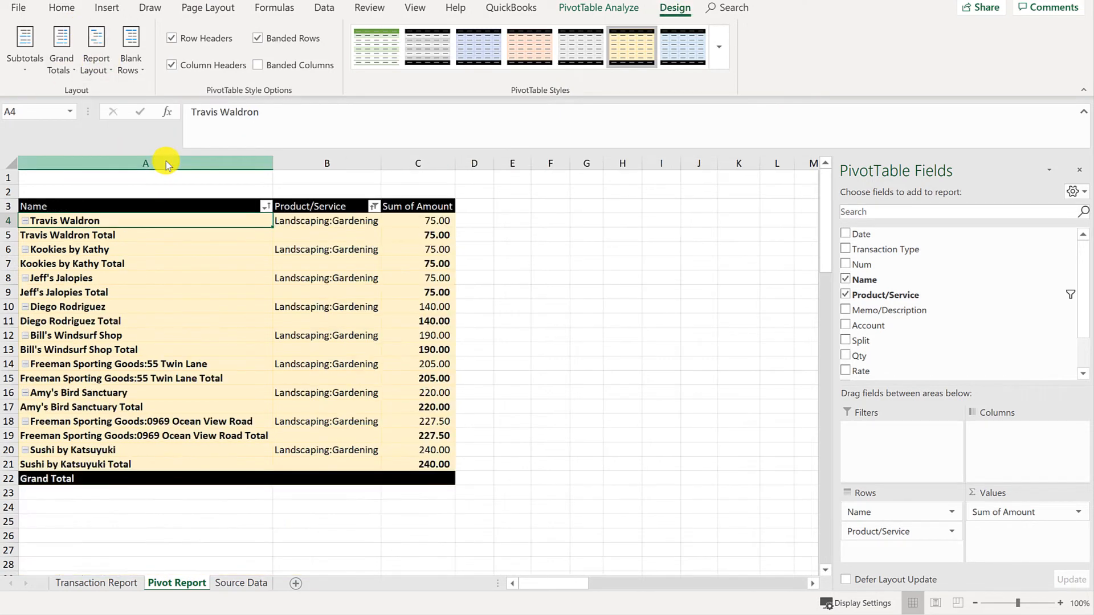
- Set the subtotals of the Name row field to None
click(866, 512)
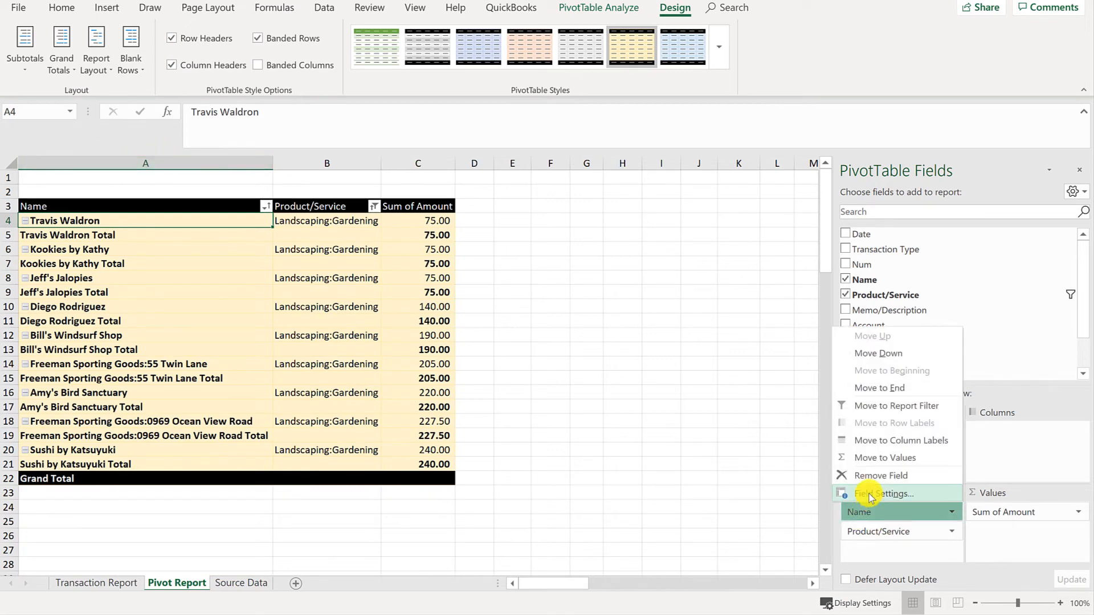
click(870, 495)
click(521, 185)
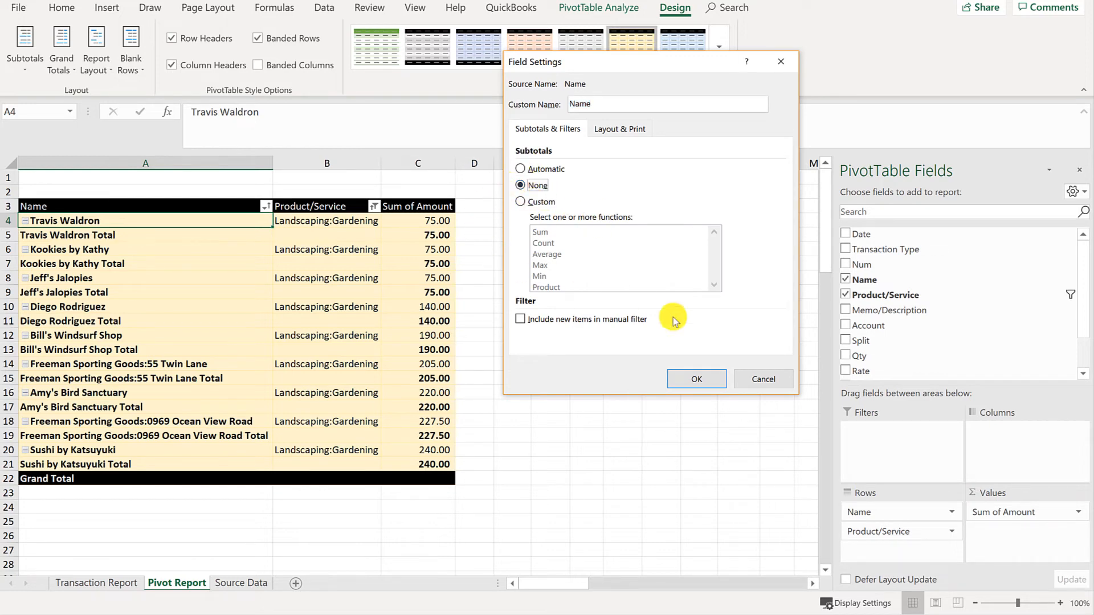
click(703, 379)
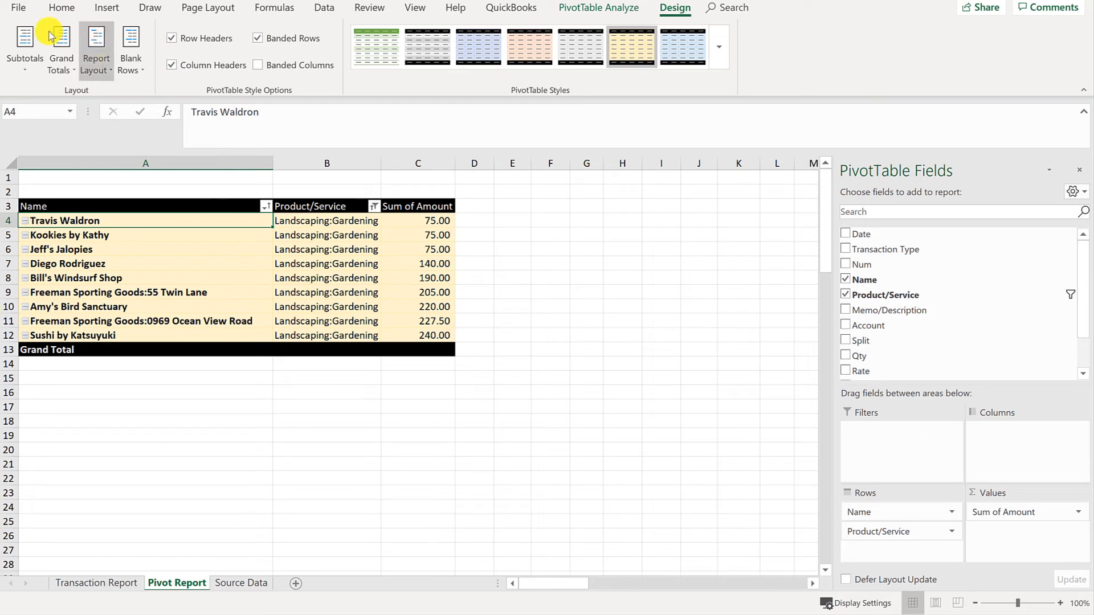
click(20, 69)
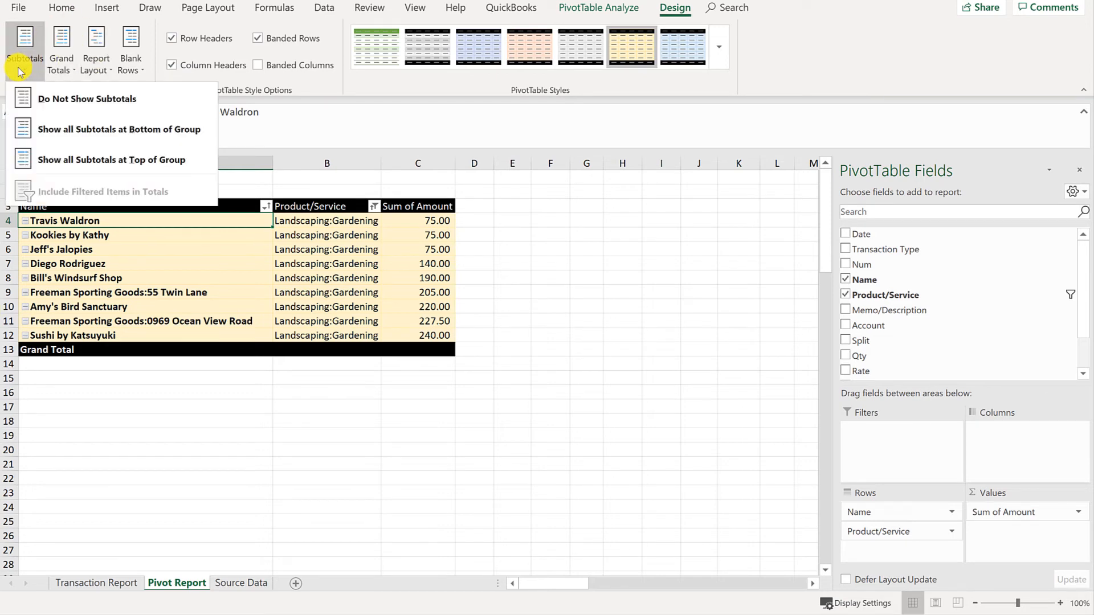
click(21, 71)
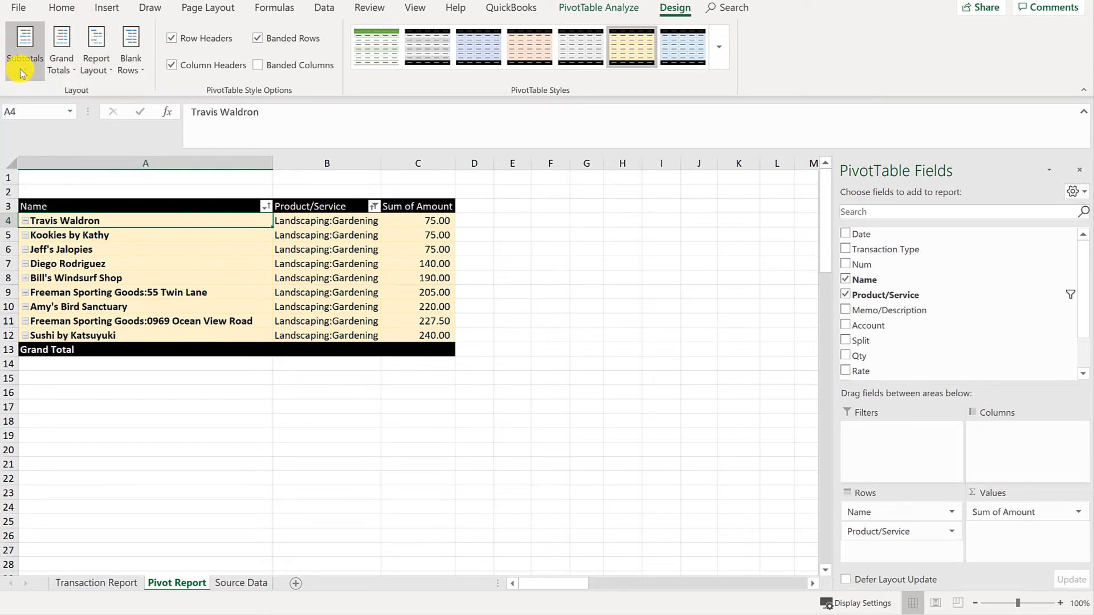
click(883, 513)
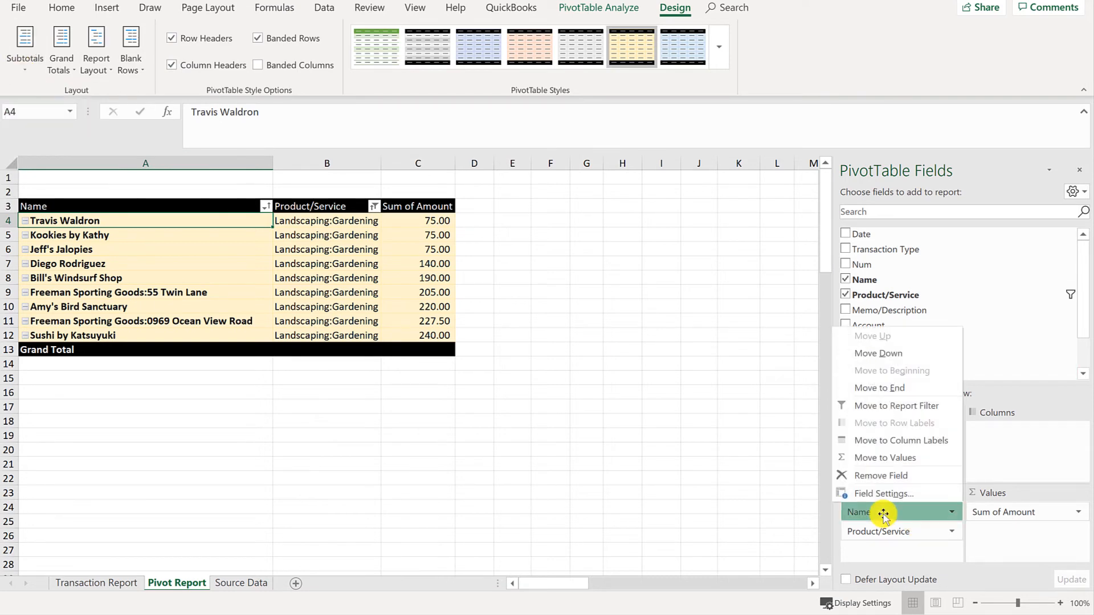
click(533, 236)
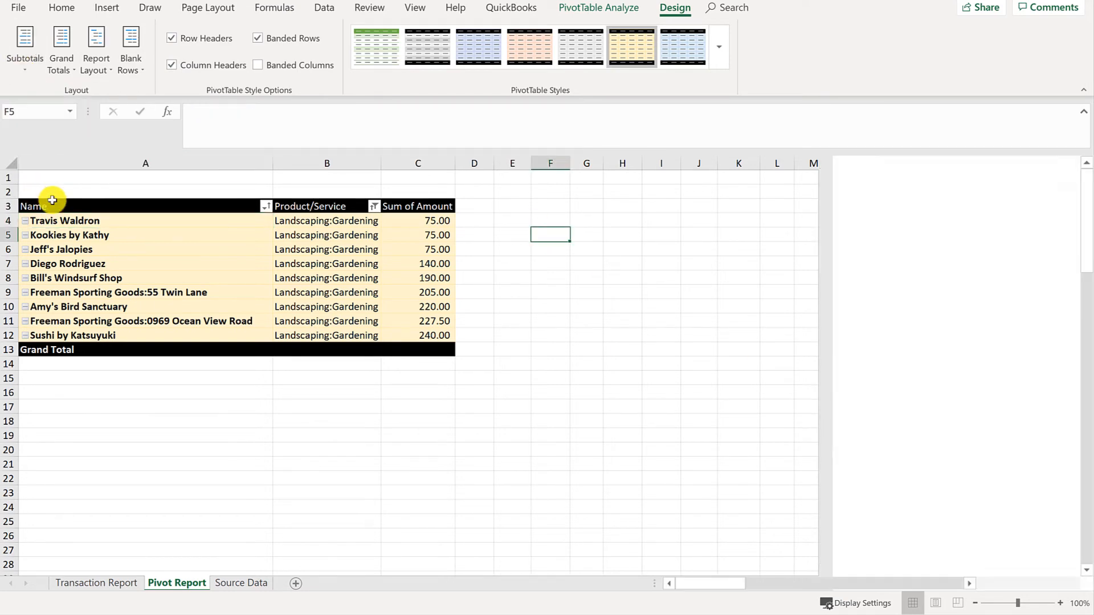
- Clear the pivot table's filter so every customer's products and services are included, and select the empty Name cell A7
click(24, 220)
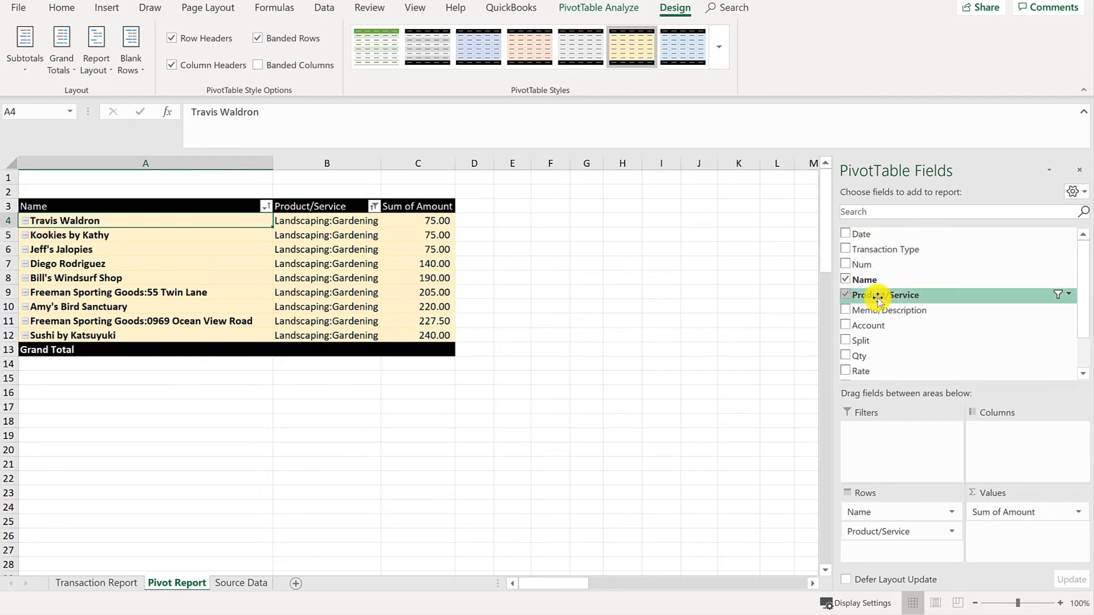
click(323, 10)
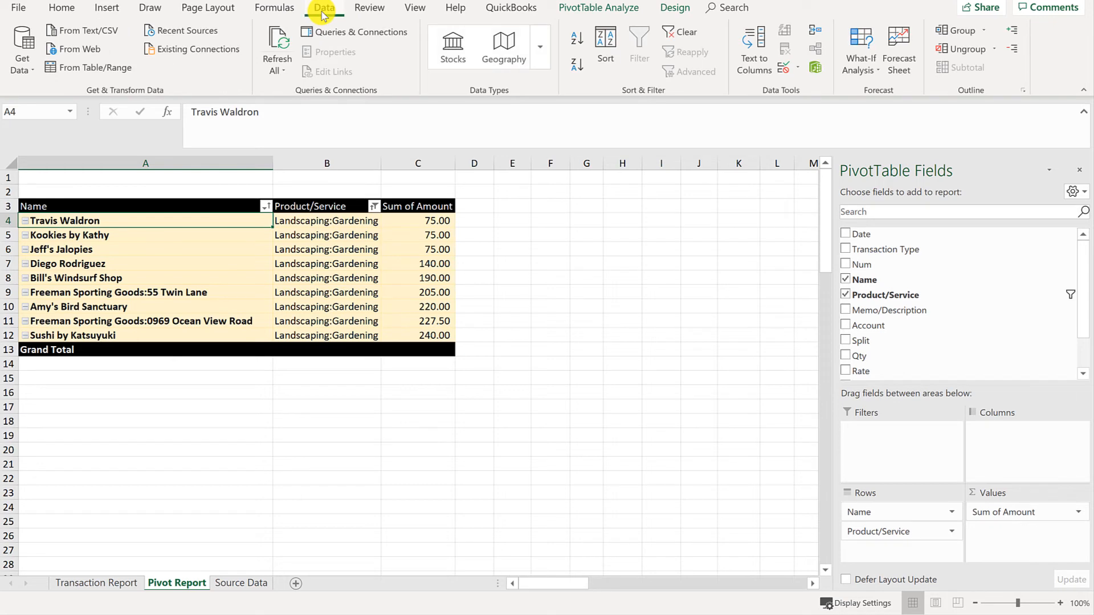
click(683, 35)
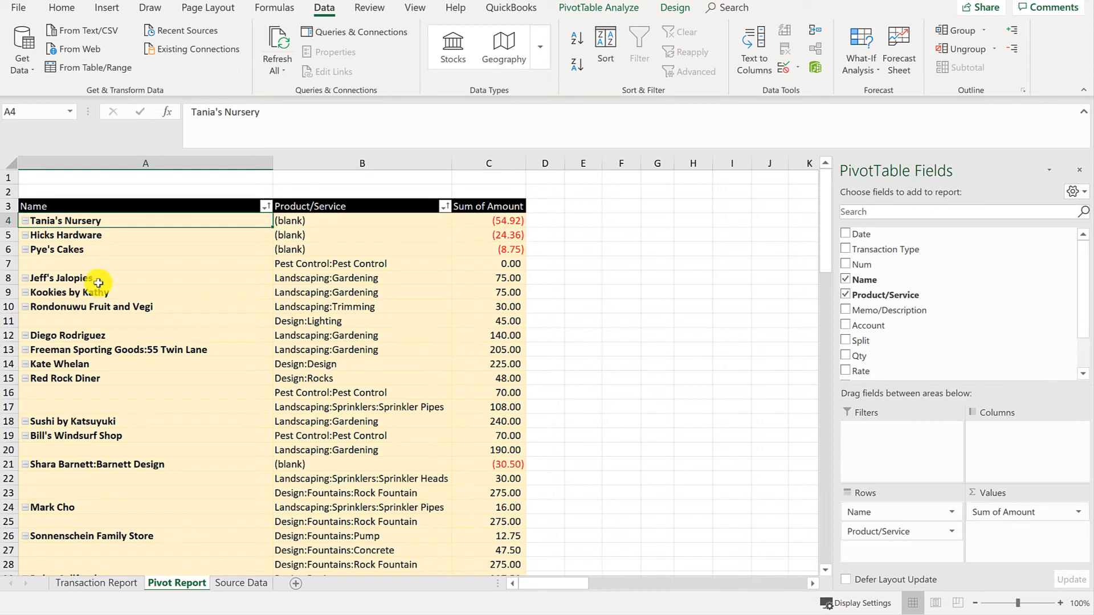
click(57, 263)
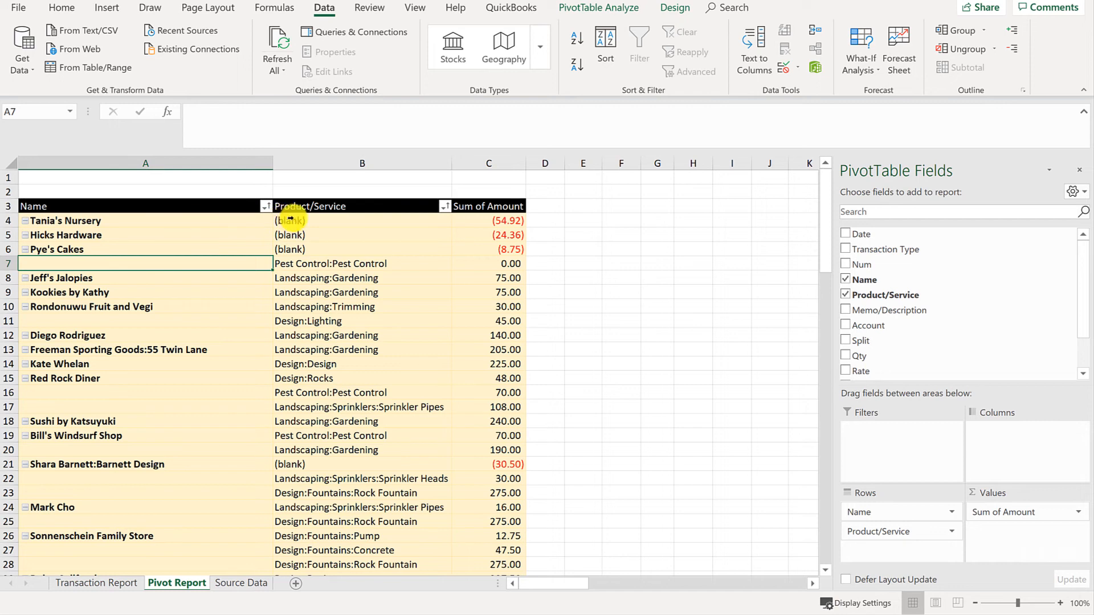
- Examine the products and services listed for each customer, including the rows whose Name cell is empty
click(51, 251)
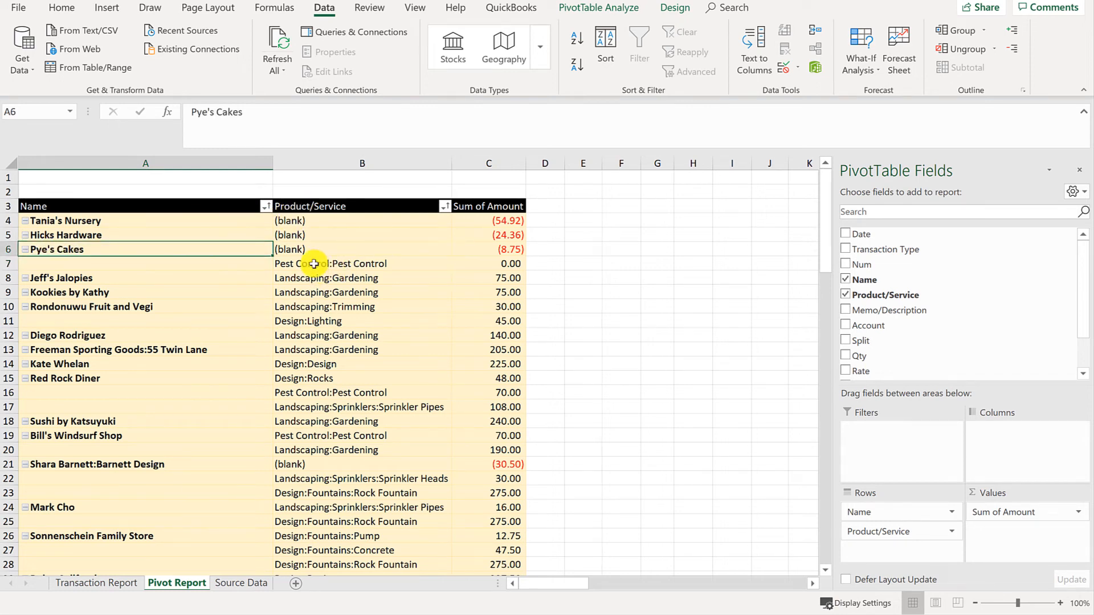
click(310, 268)
click(302, 280)
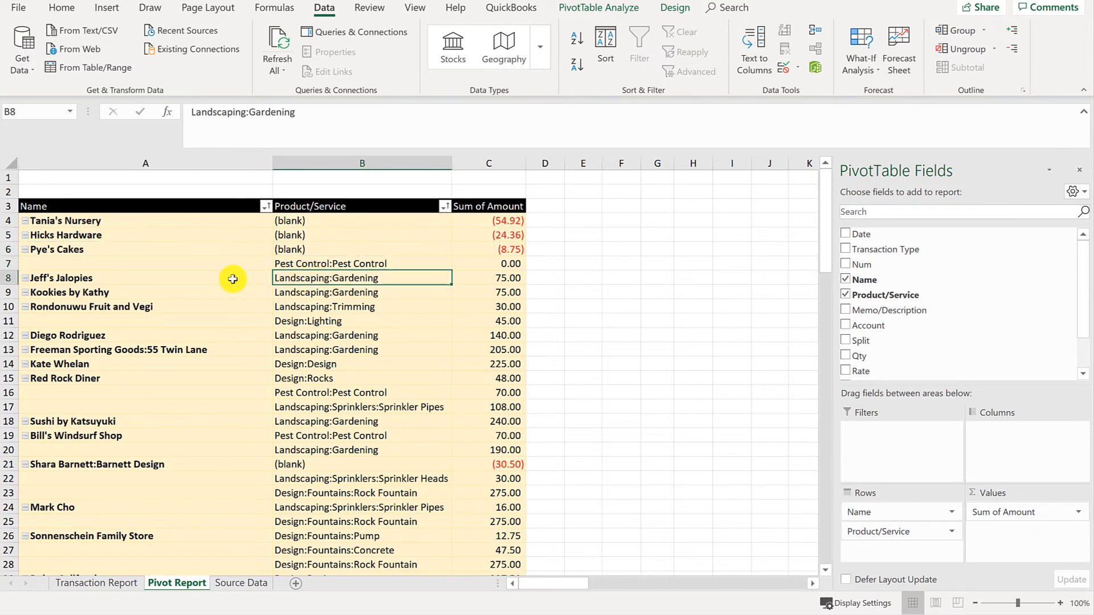
click(308, 258)
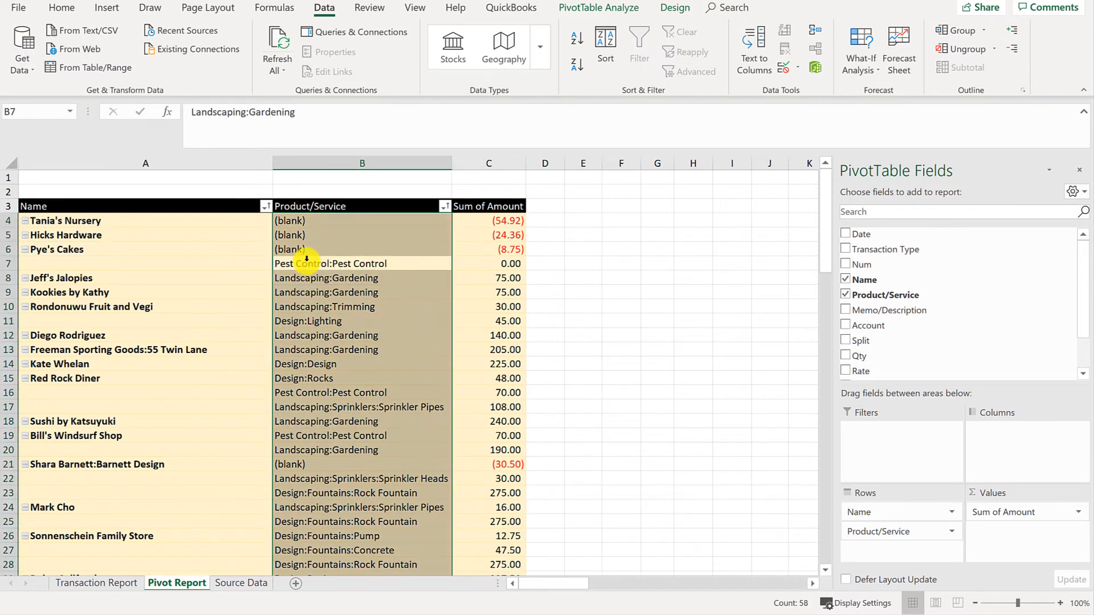
click(298, 263)
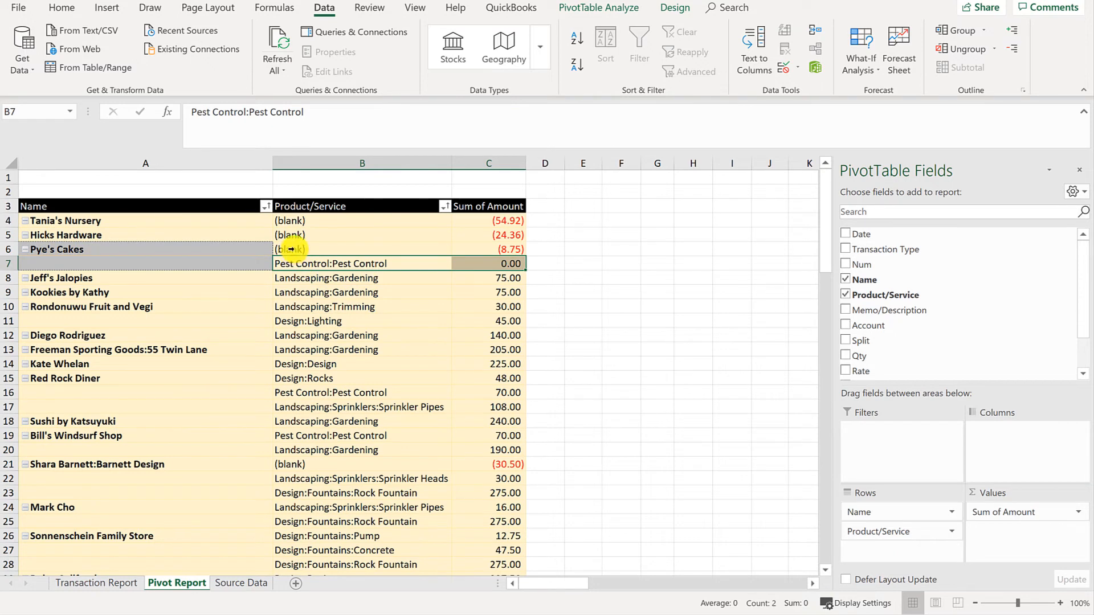
click(291, 249)
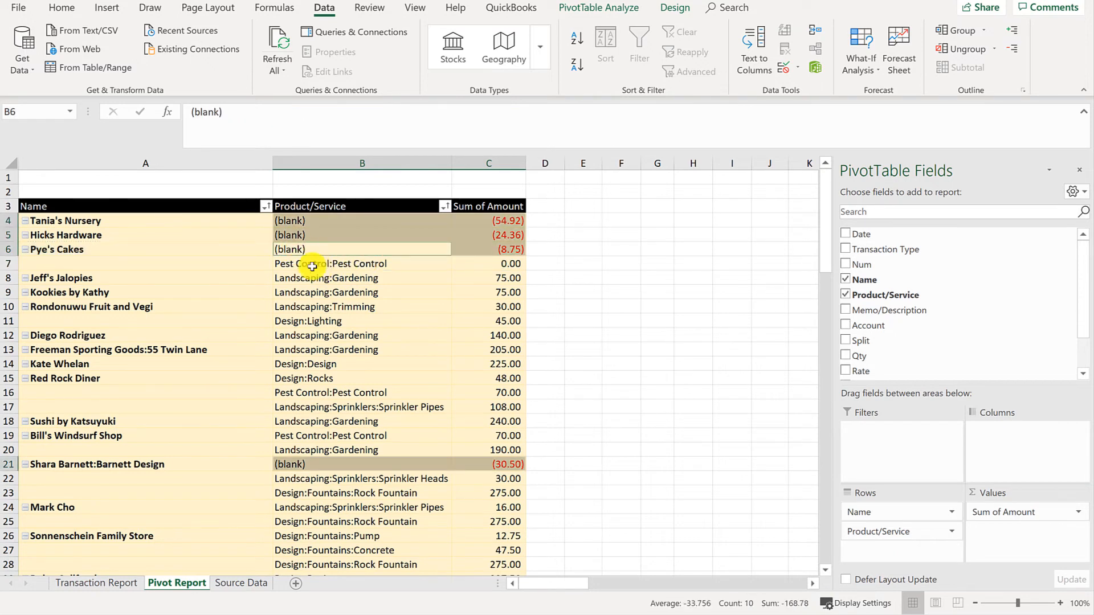
click(332, 279)
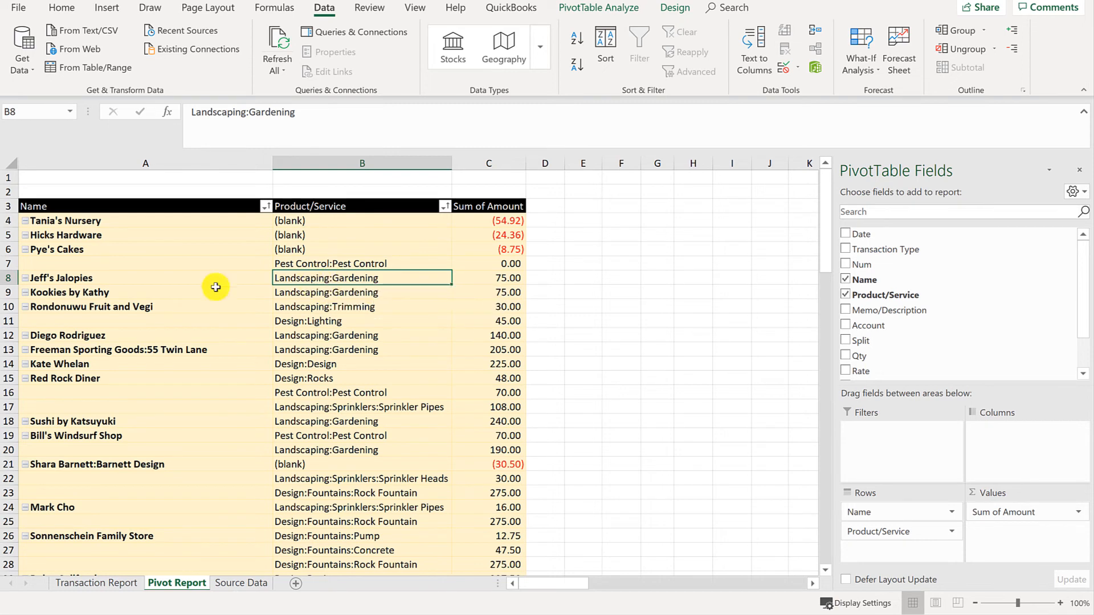
click(167, 318)
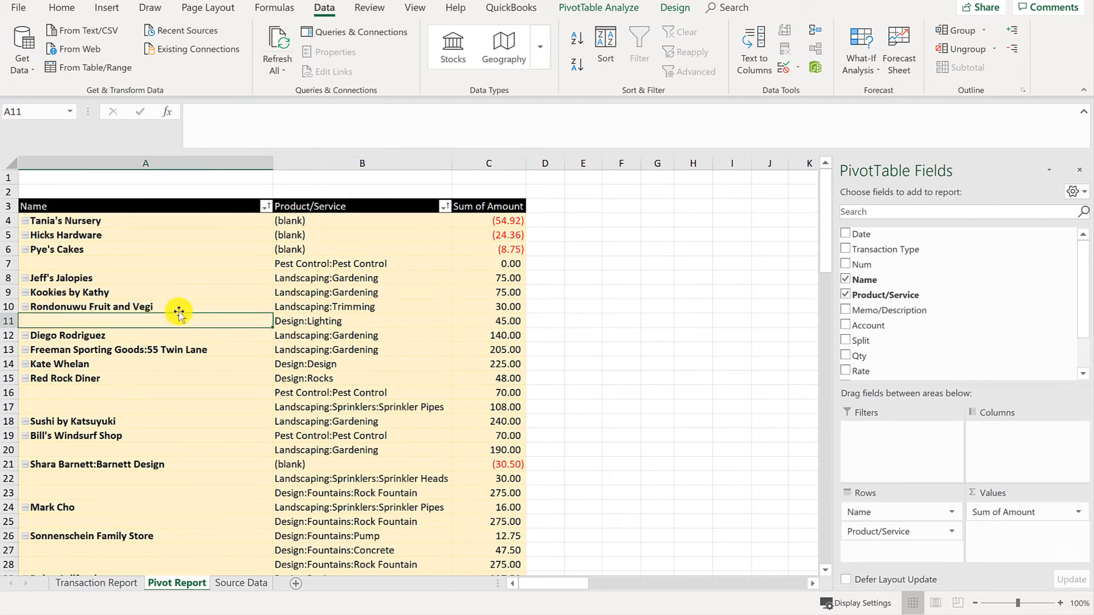
scroll(169, 312, down, 1)
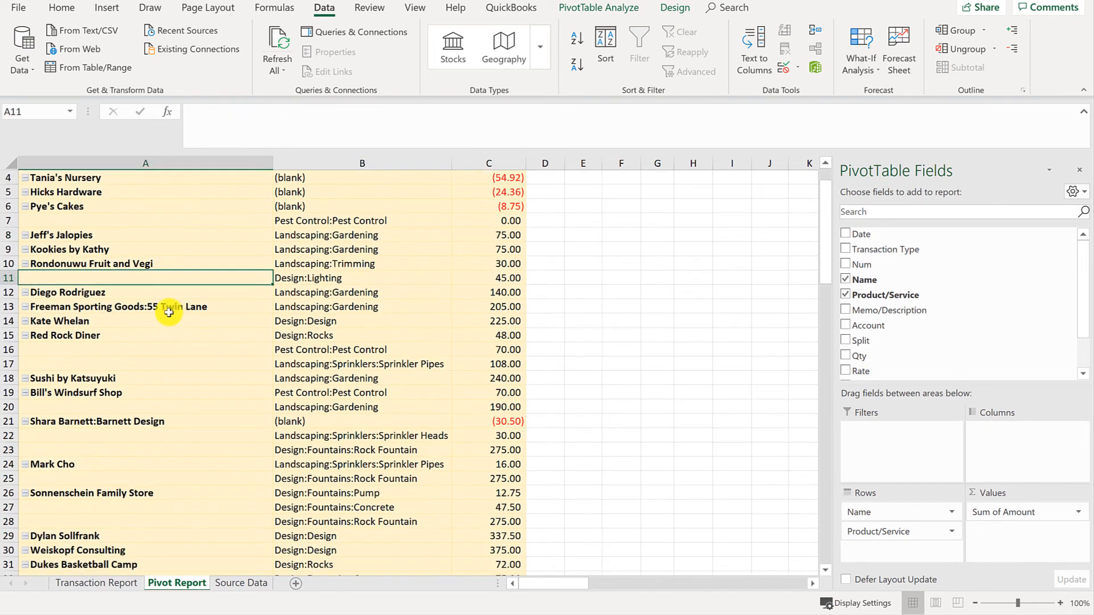
click(330, 265)
click(326, 279)
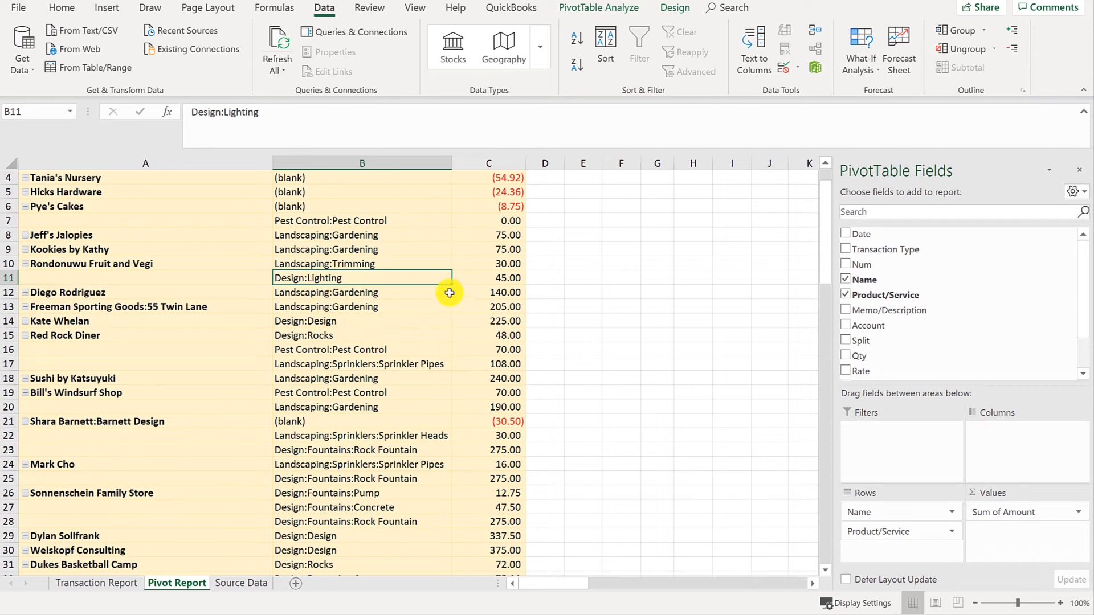
scroll(376, 311, up, 1)
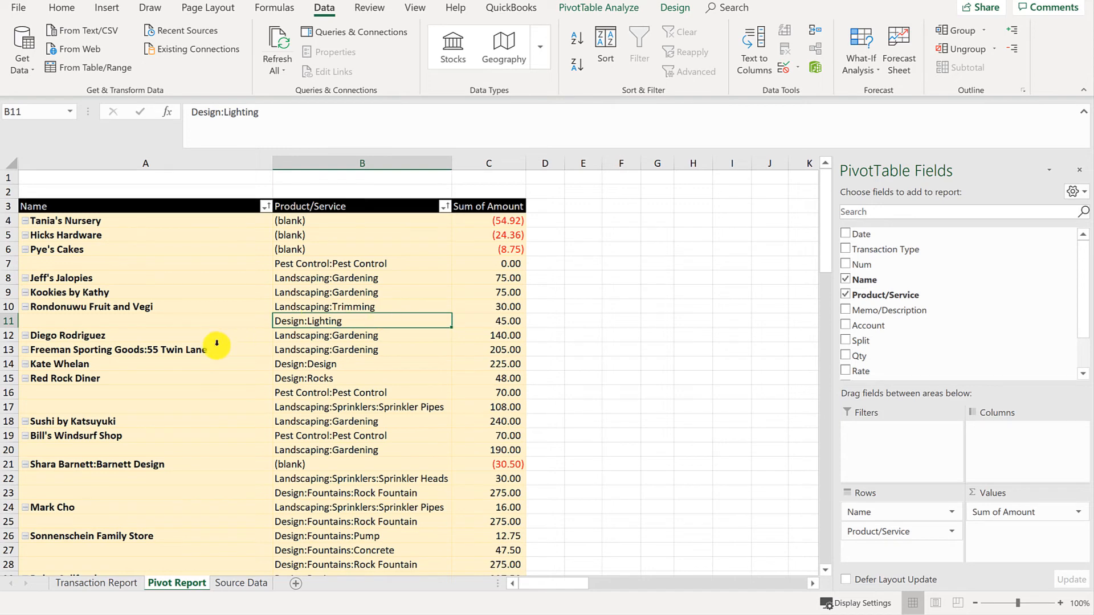
scroll(302, 368, down, 1)
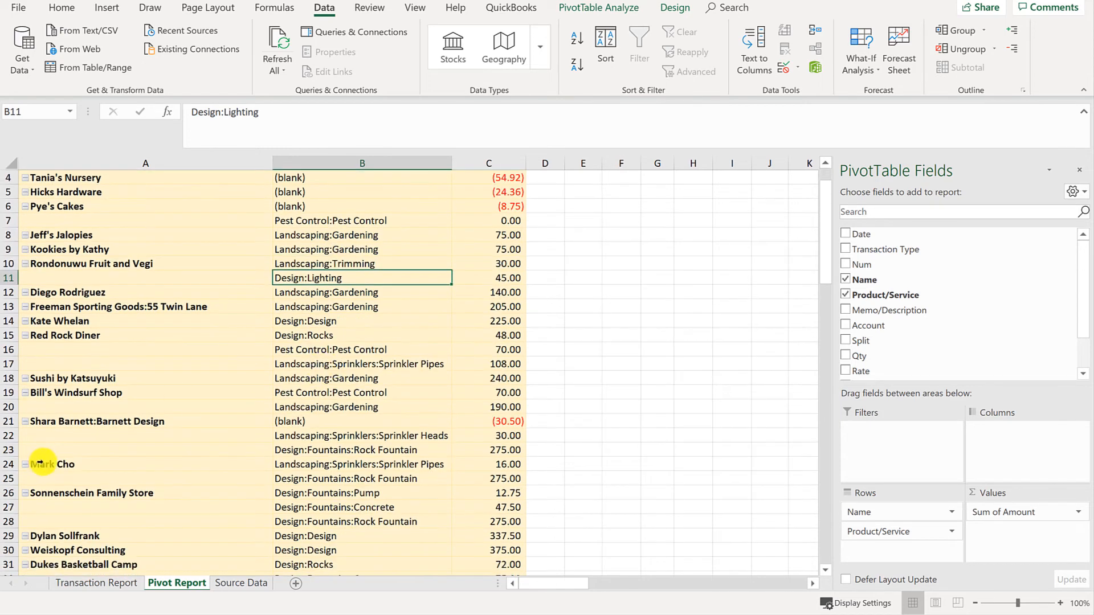
click(69, 422)
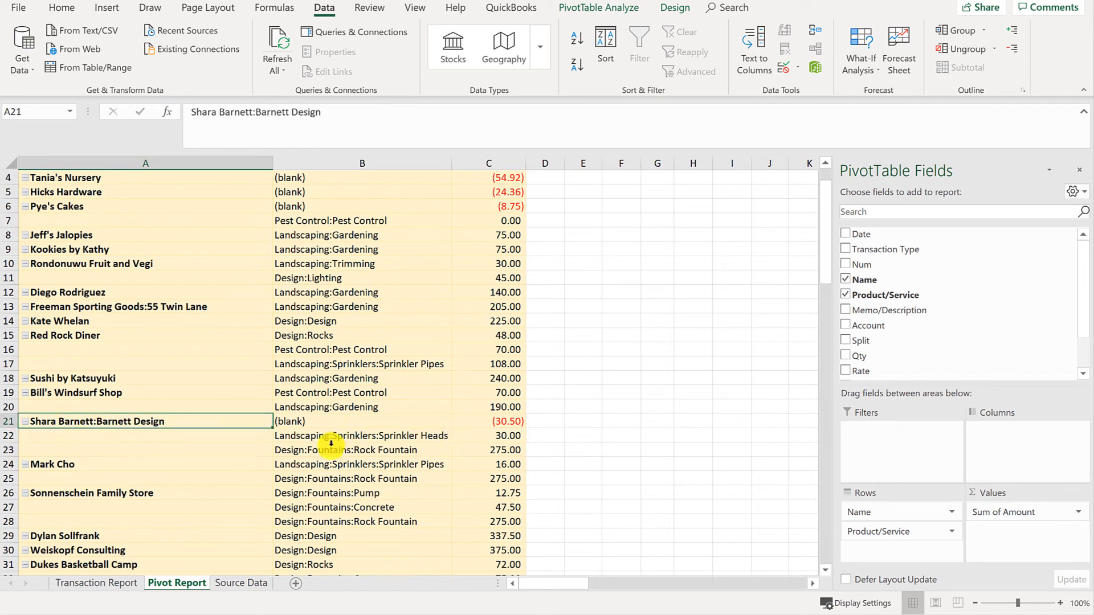
scroll(200, 439, up, 1)
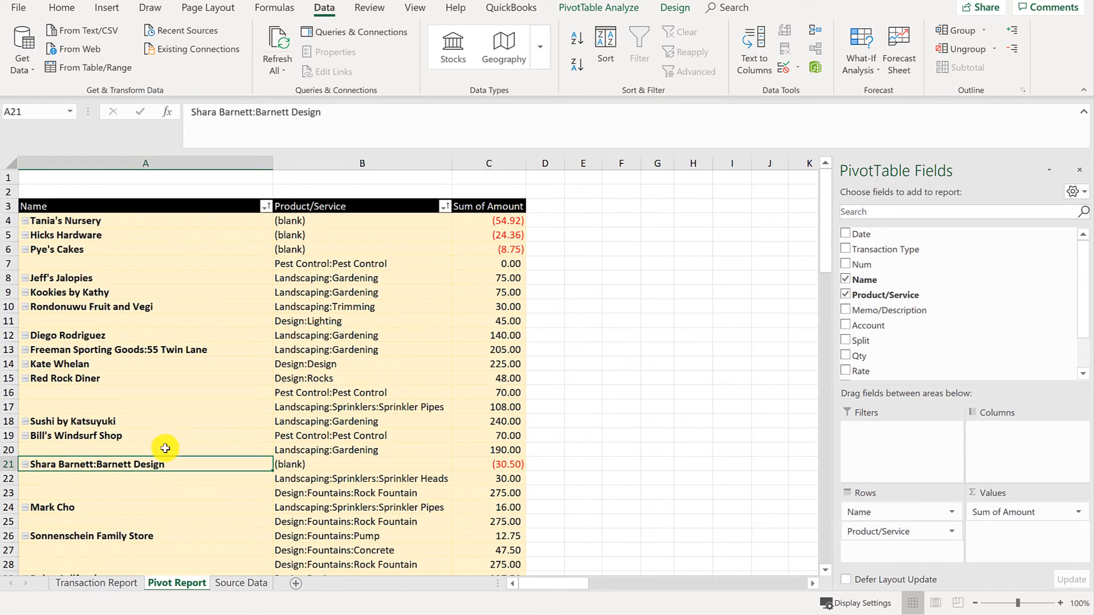
- Repeat all item labels in the pivot table so each product row shows its customer name, and look over the list
click(34, 386)
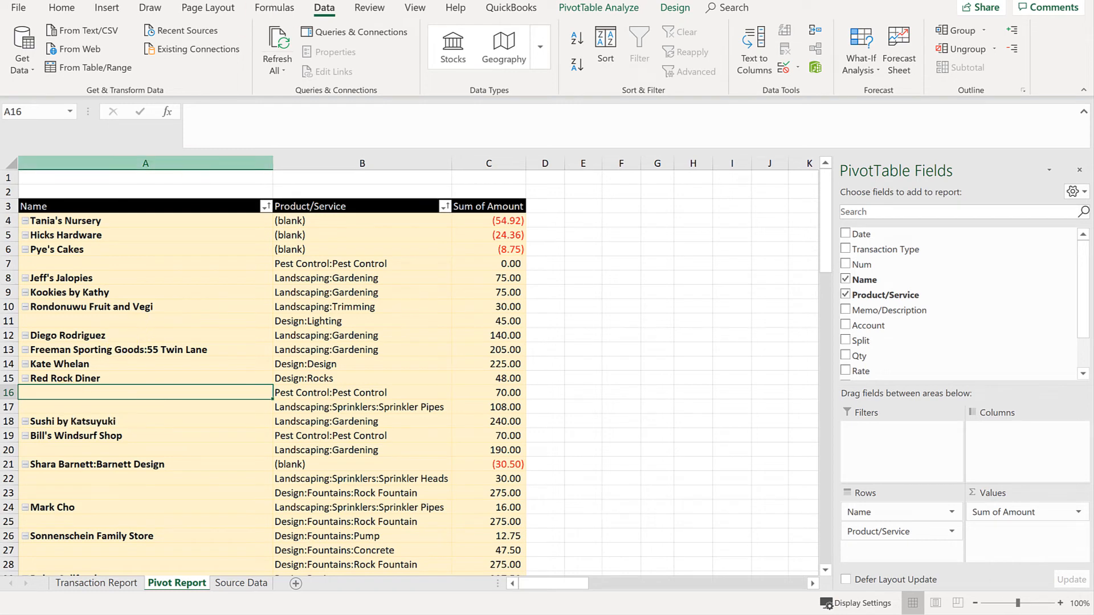
click(681, 12)
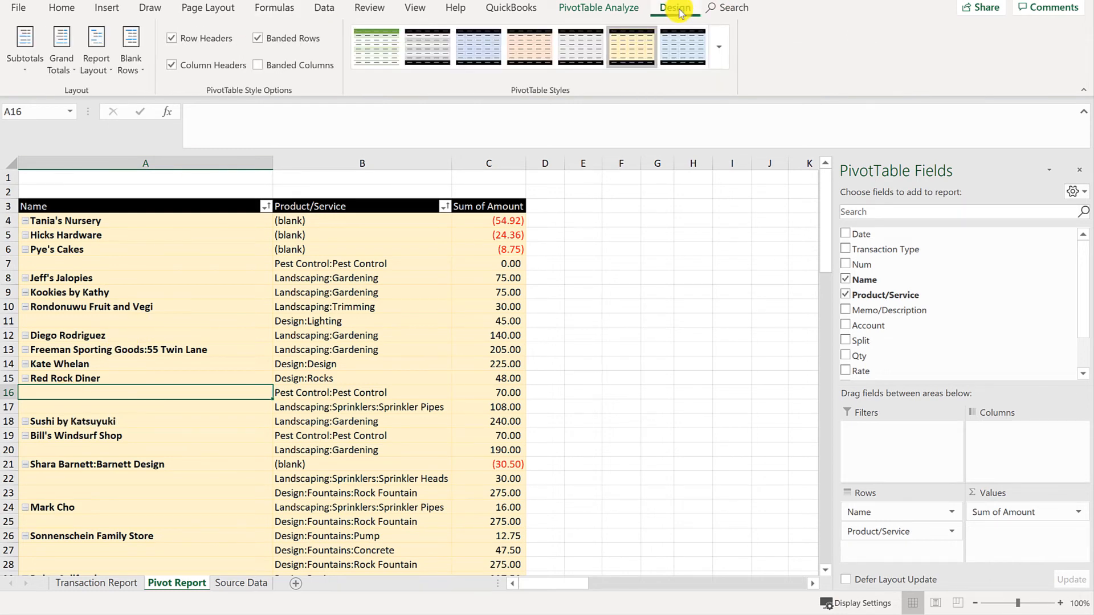
click(100, 67)
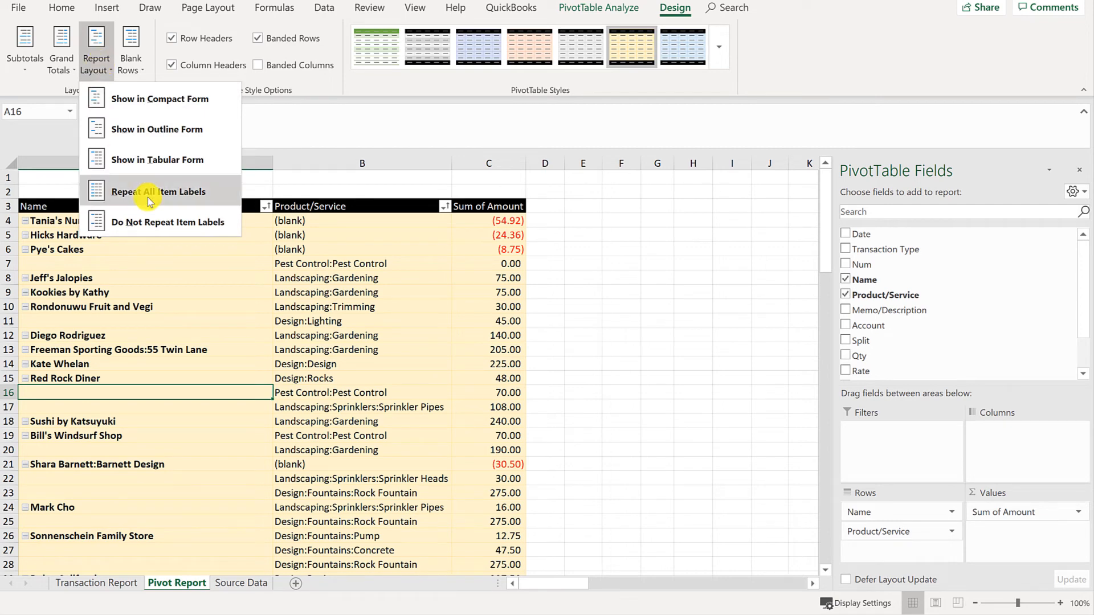
click(185, 196)
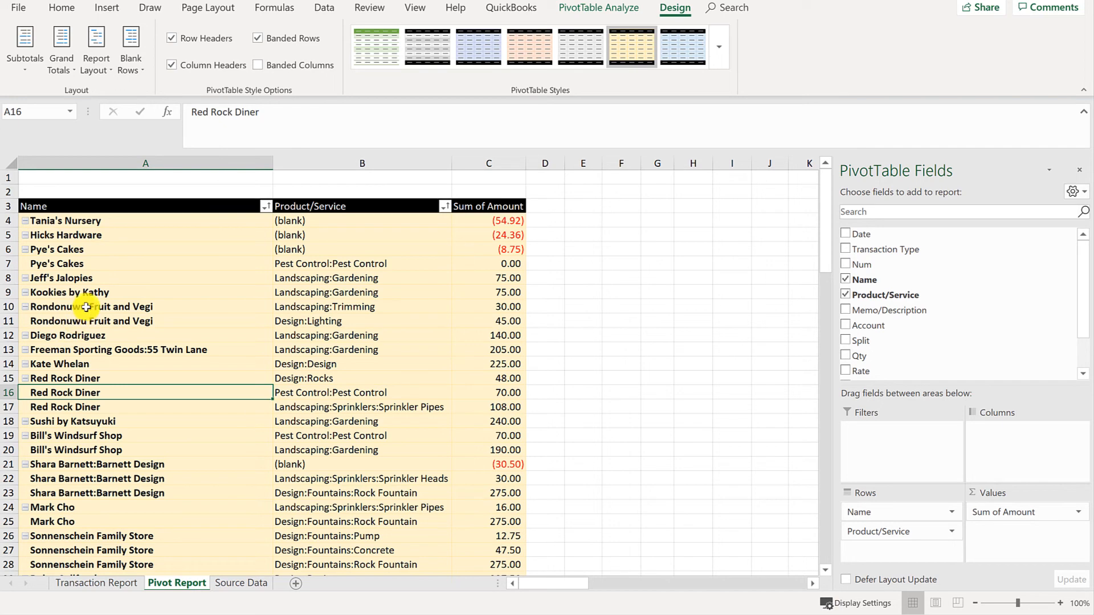
scroll(83, 436, down, 1)
scroll(91, 432, down, 1)
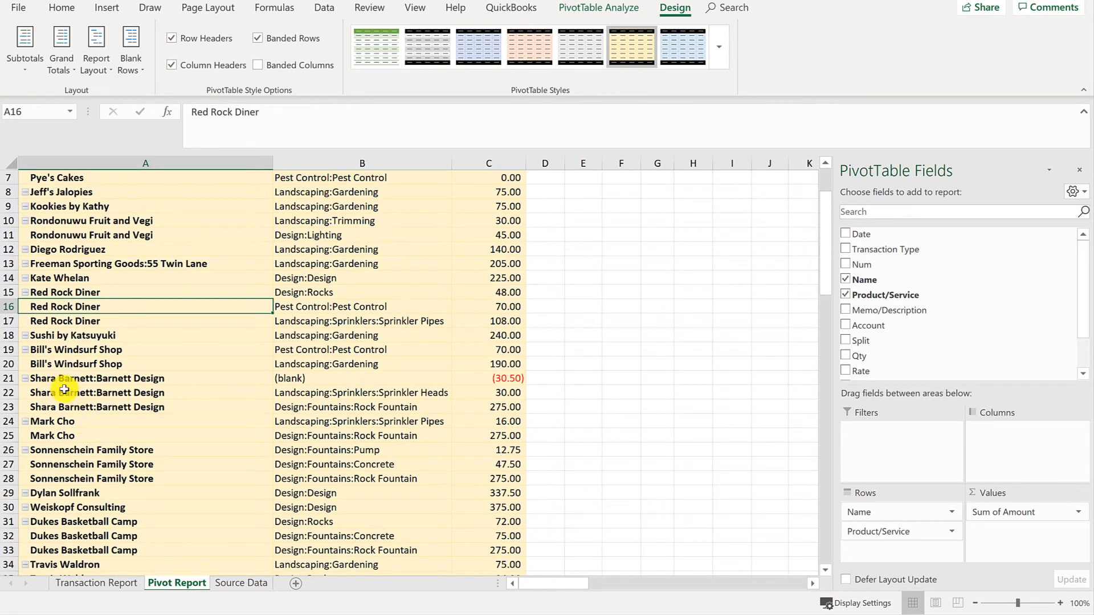
scroll(85, 436, up, 2)
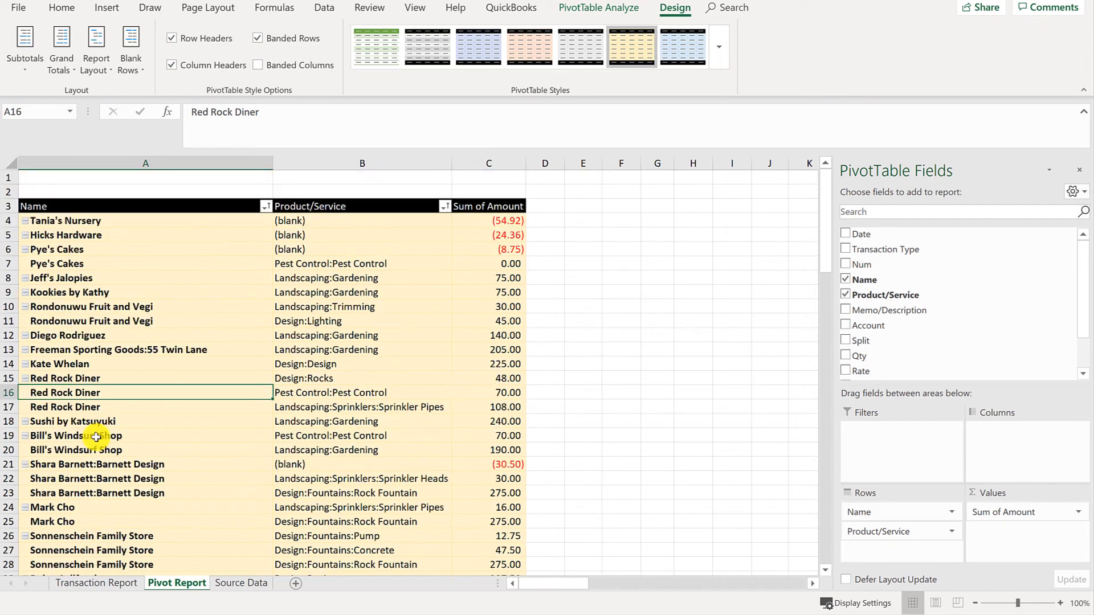
- Reapply repeated item labels and tabular form to the pivot table, and set the report layout to Do Not Repeat Item Labels
click(95, 54)
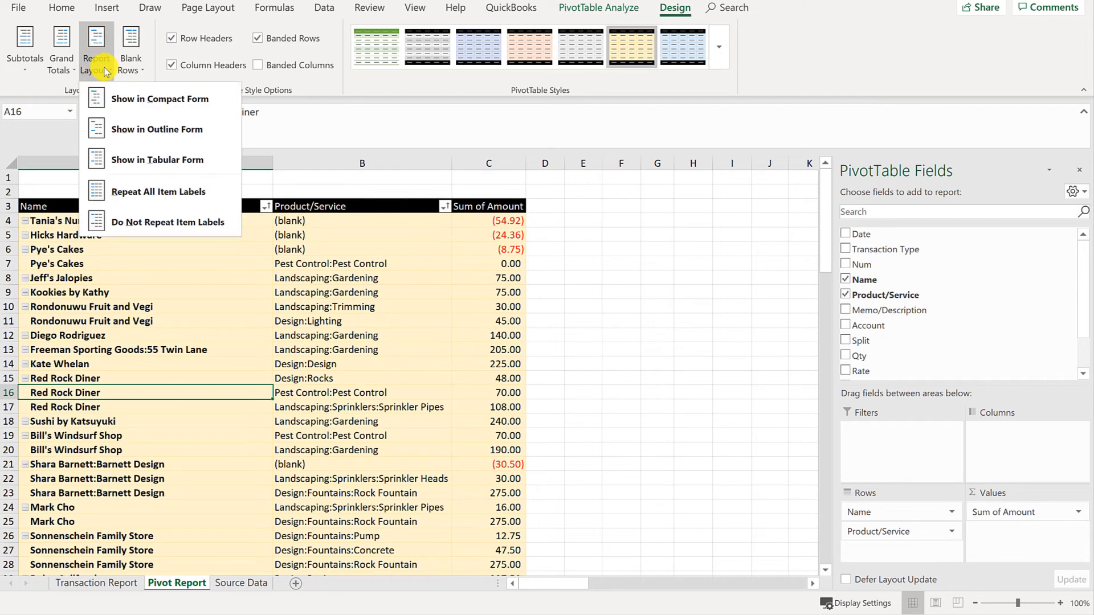
click(129, 188)
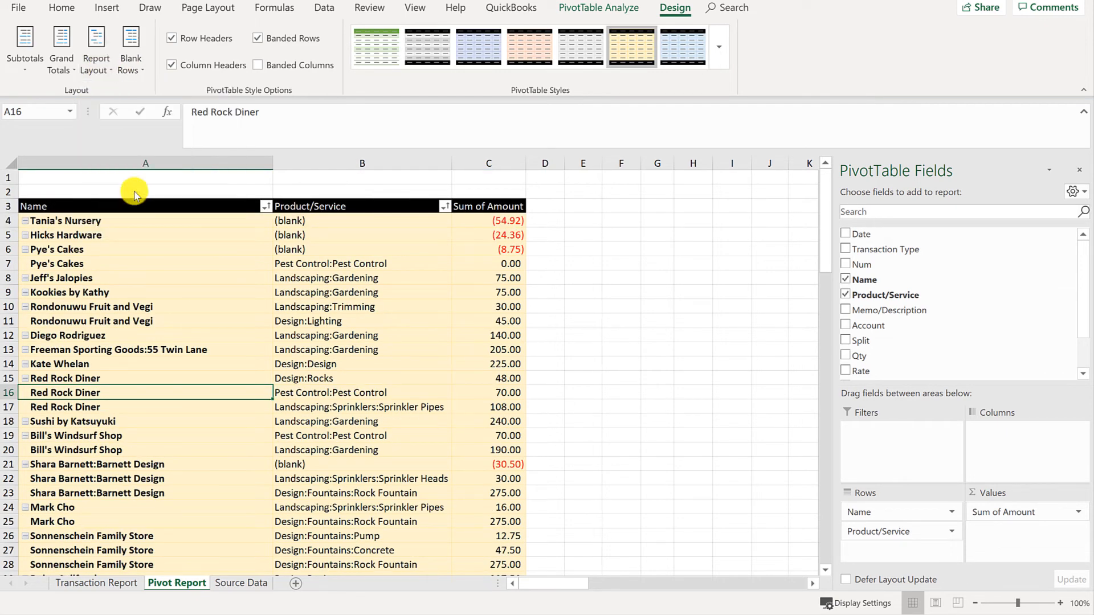
click(94, 60)
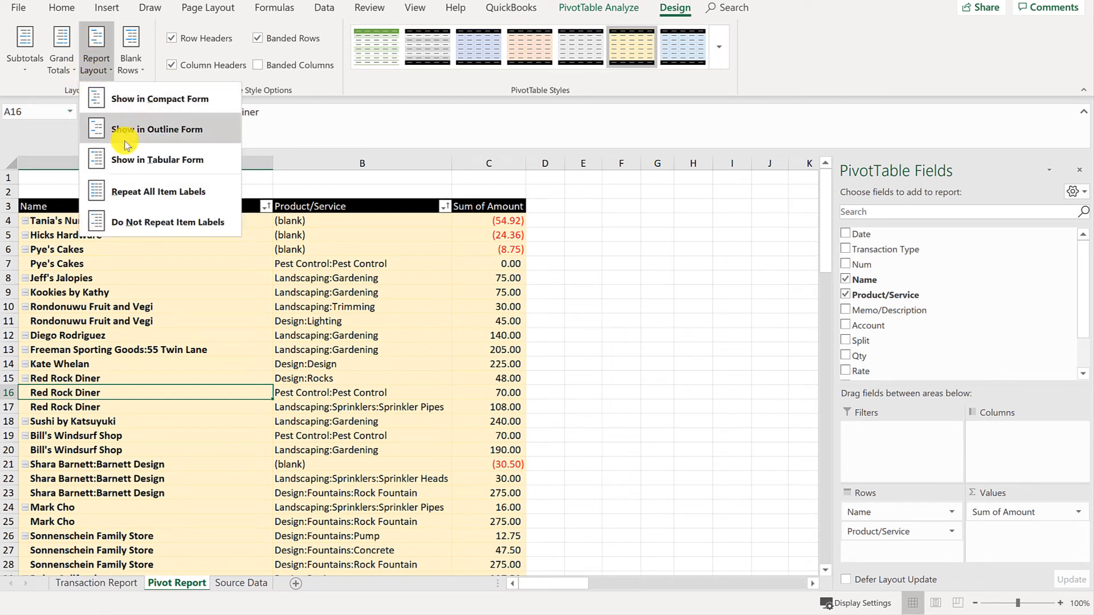
click(128, 160)
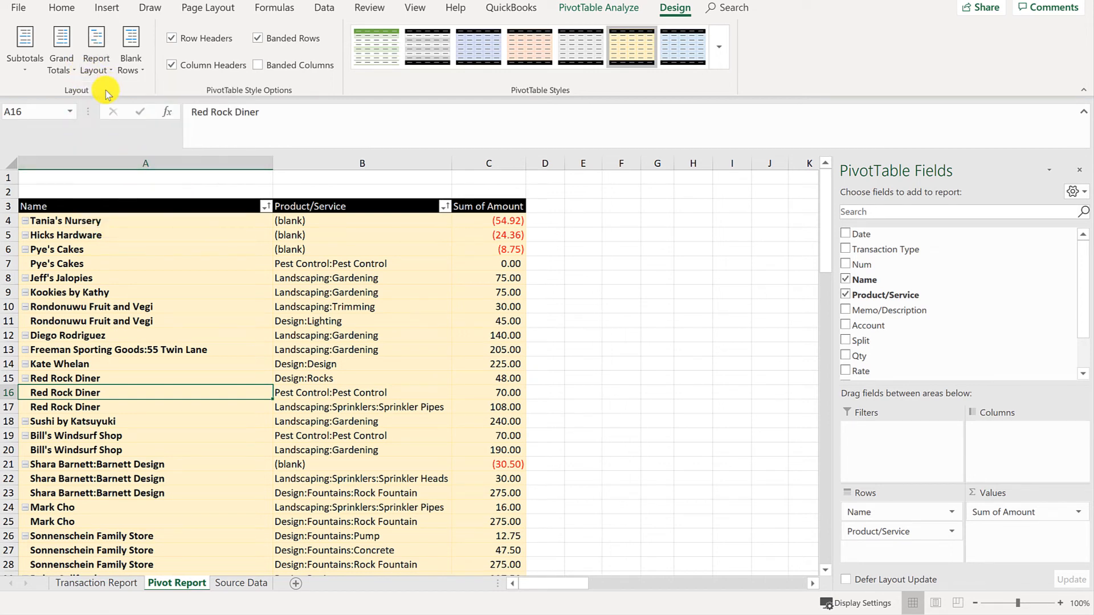
click(97, 74)
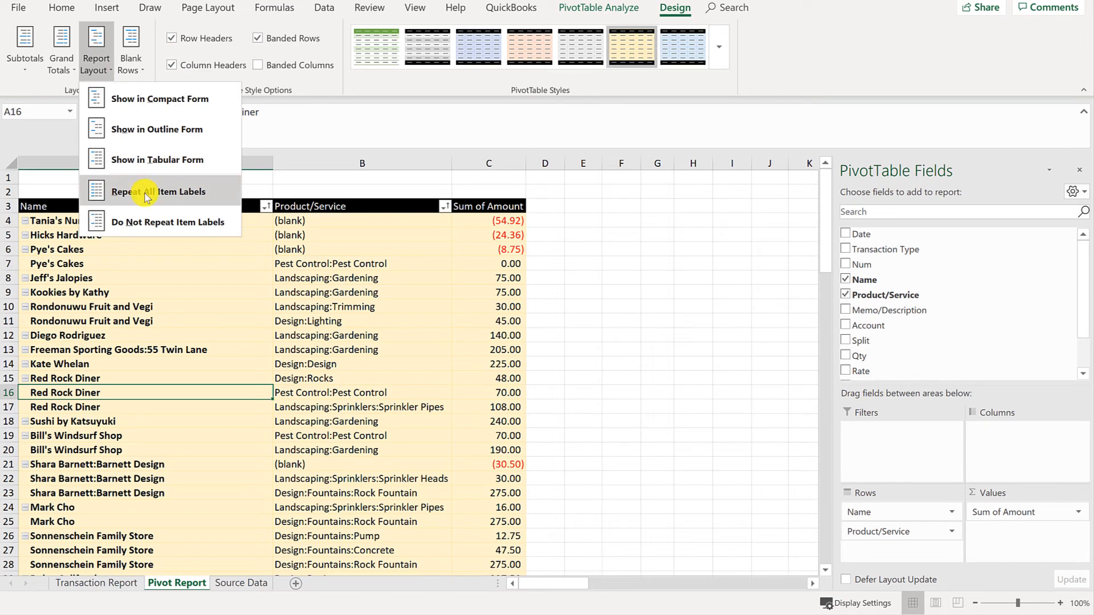
click(149, 224)
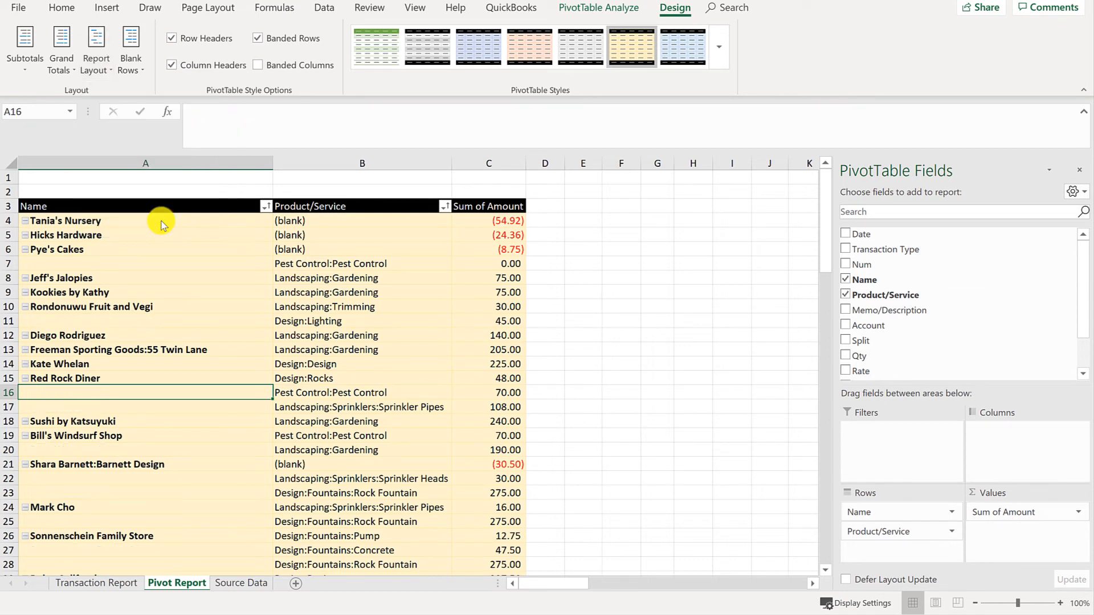
- Examine the order of the Sum of Amount values across the customers and their products, starting from the first amount
click(92, 266)
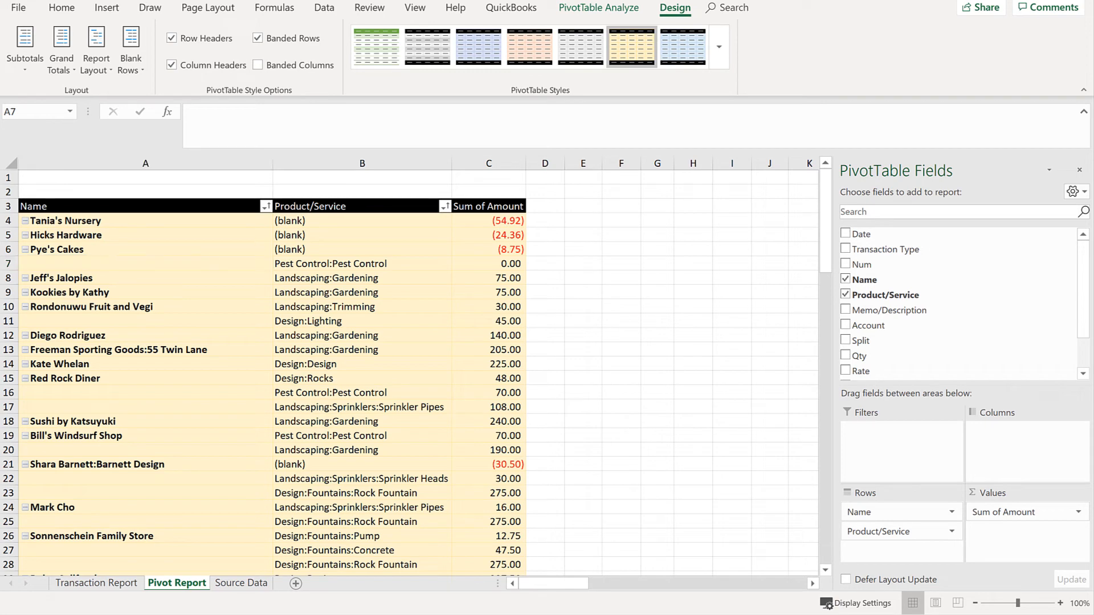
click(501, 321)
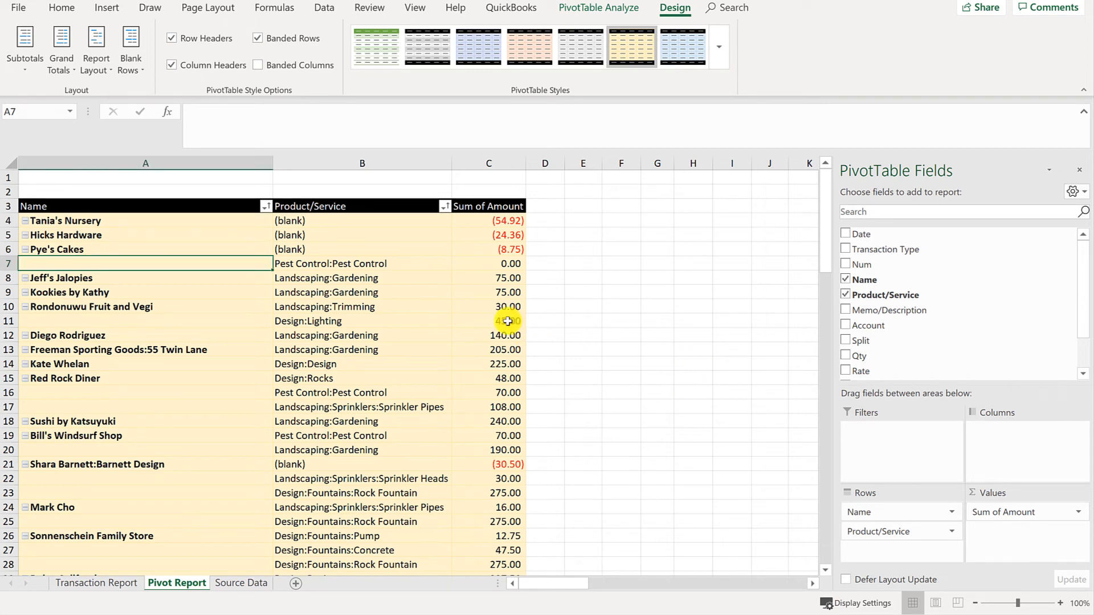
click(487, 221)
click(324, 7)
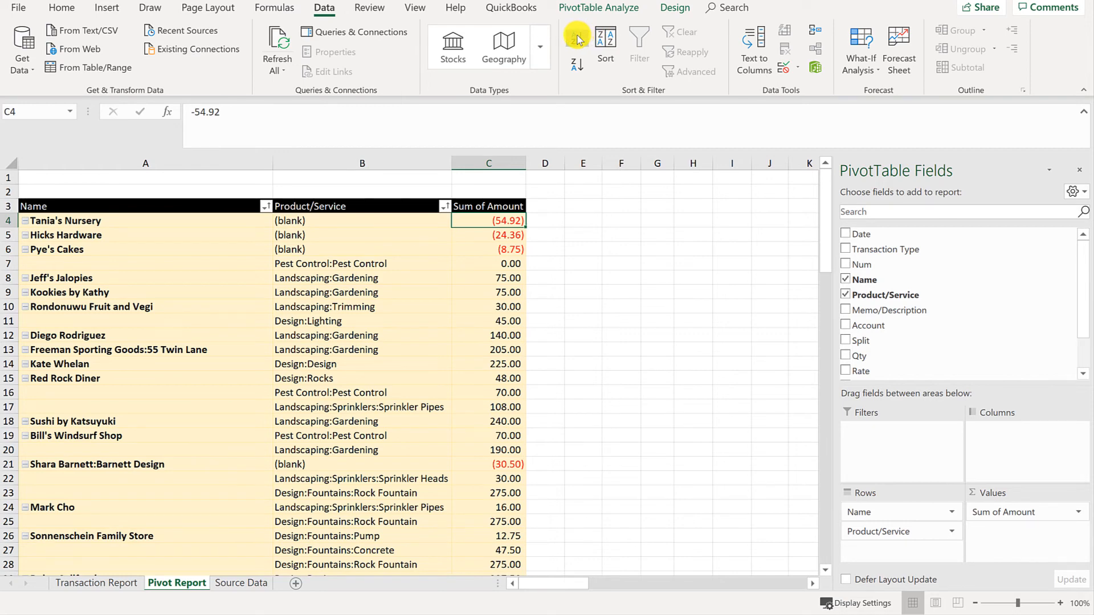
scroll(496, 285, down, 4)
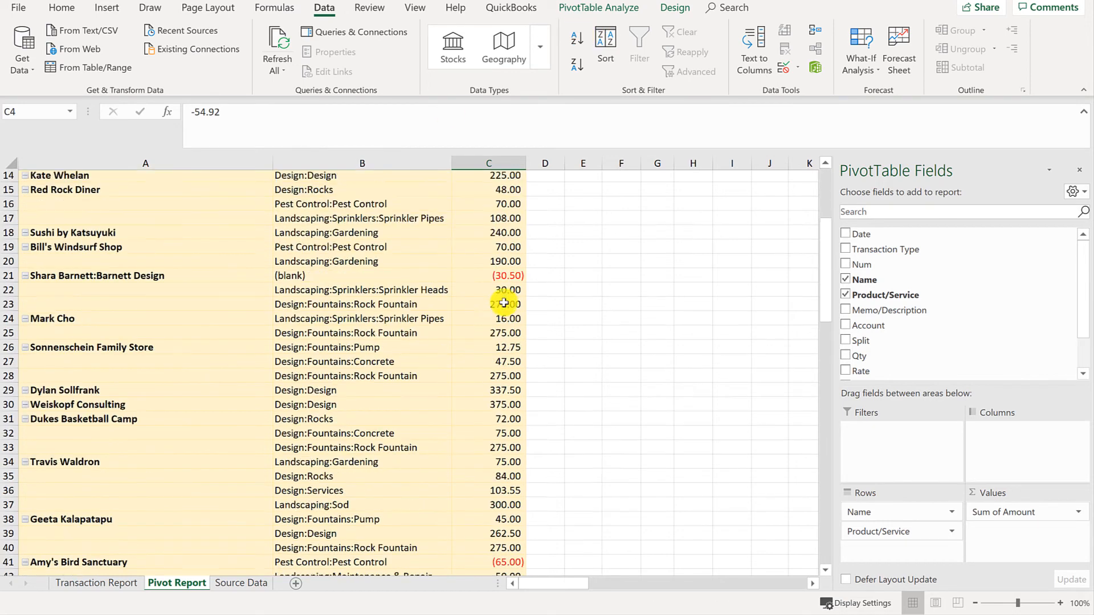
scroll(504, 303, up, 4)
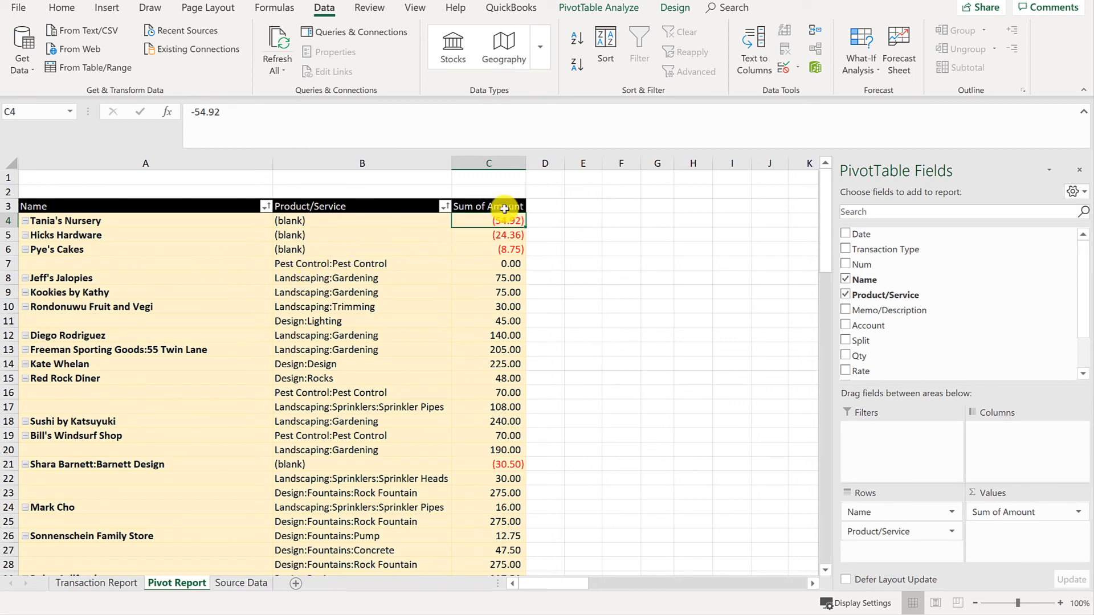
- Remove Product/Service from the pivot rows and look over the Sum of Amount per customer from the first value
click(846, 295)
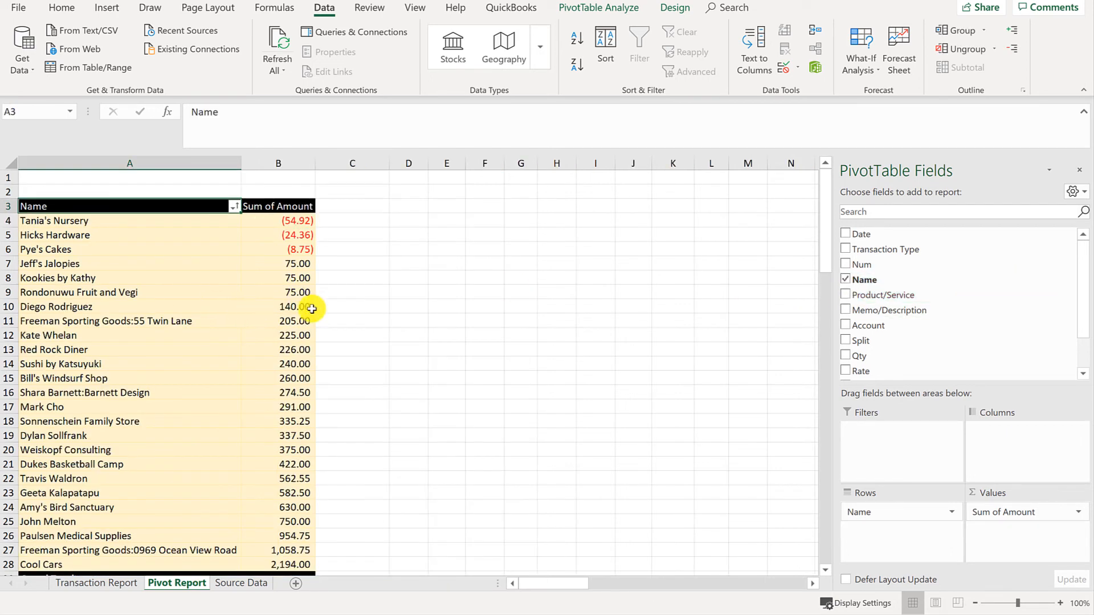
click(312, 307)
click(285, 221)
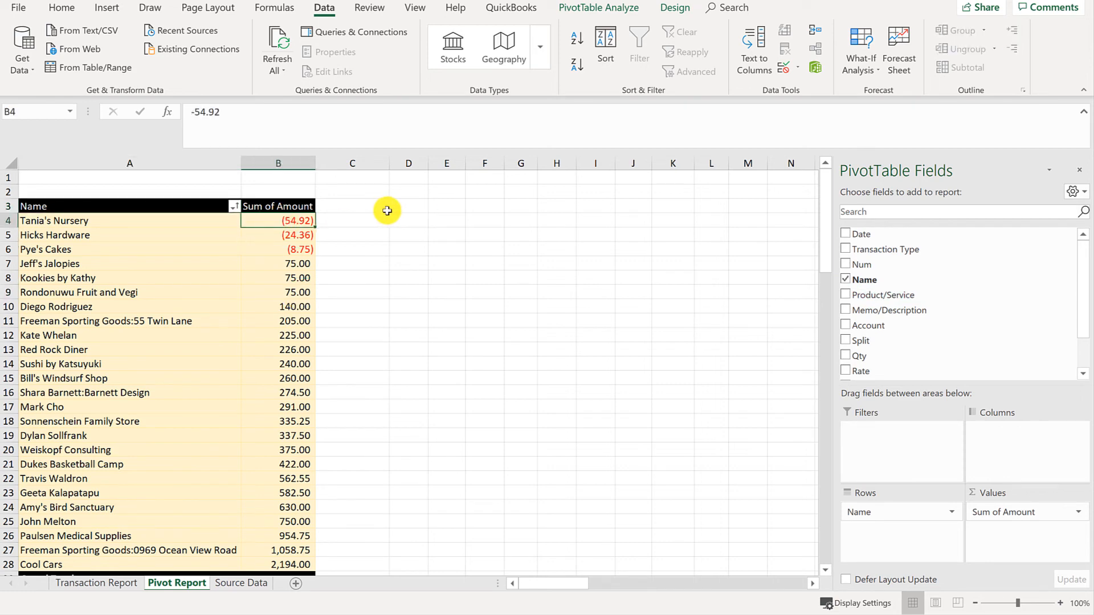
scroll(188, 388, down, 1)
scroll(187, 388, up, 1)
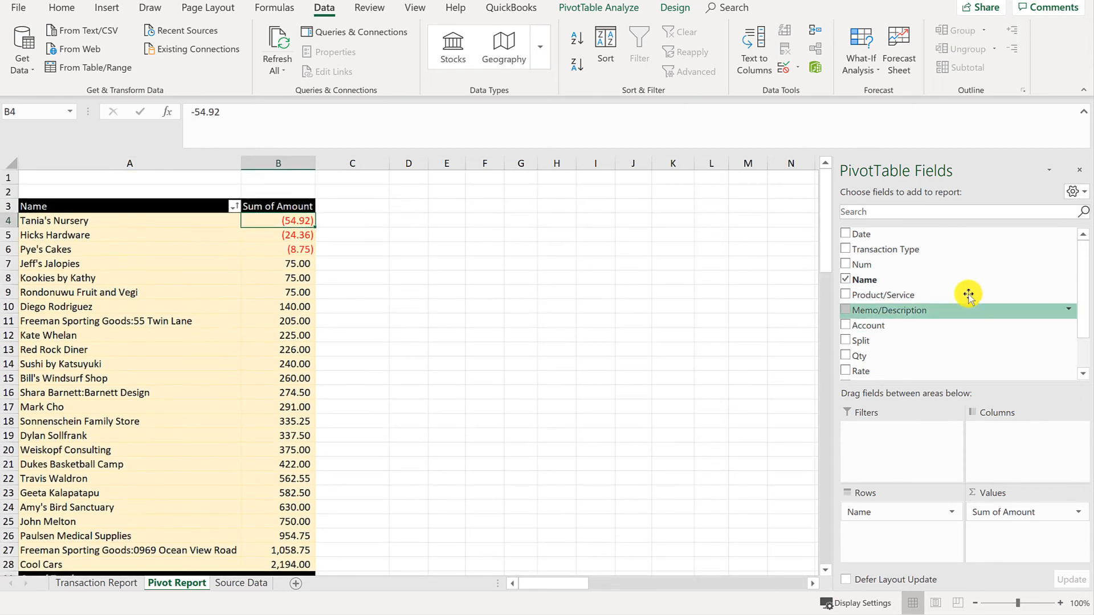
- Add Product/Service back to the pivot rows and remove Name so the amounts are listed by product/service only
drag(863, 294, 895, 534)
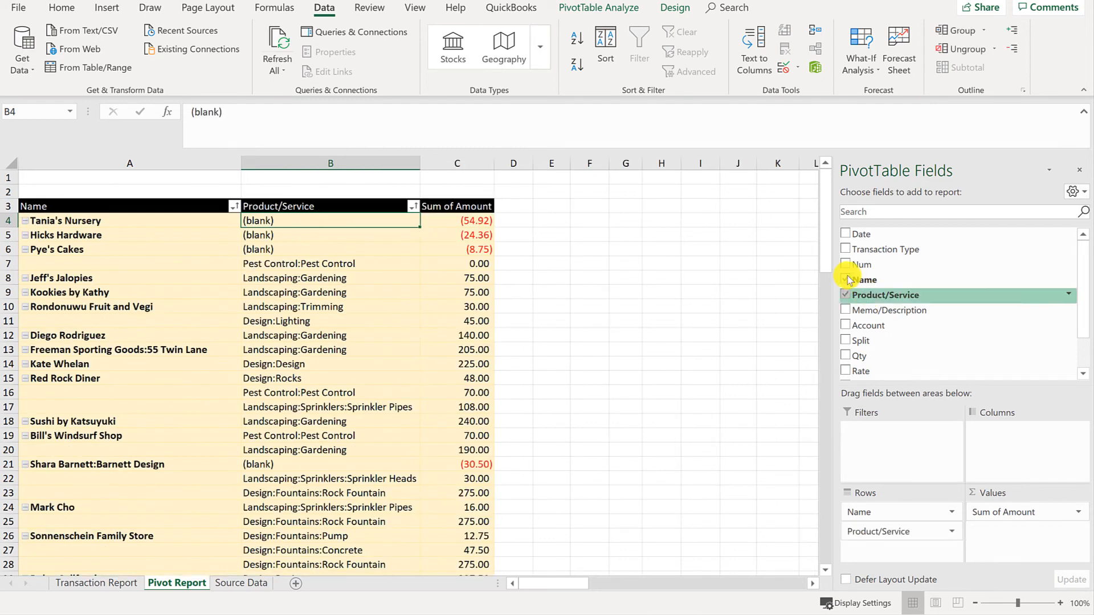
click(846, 279)
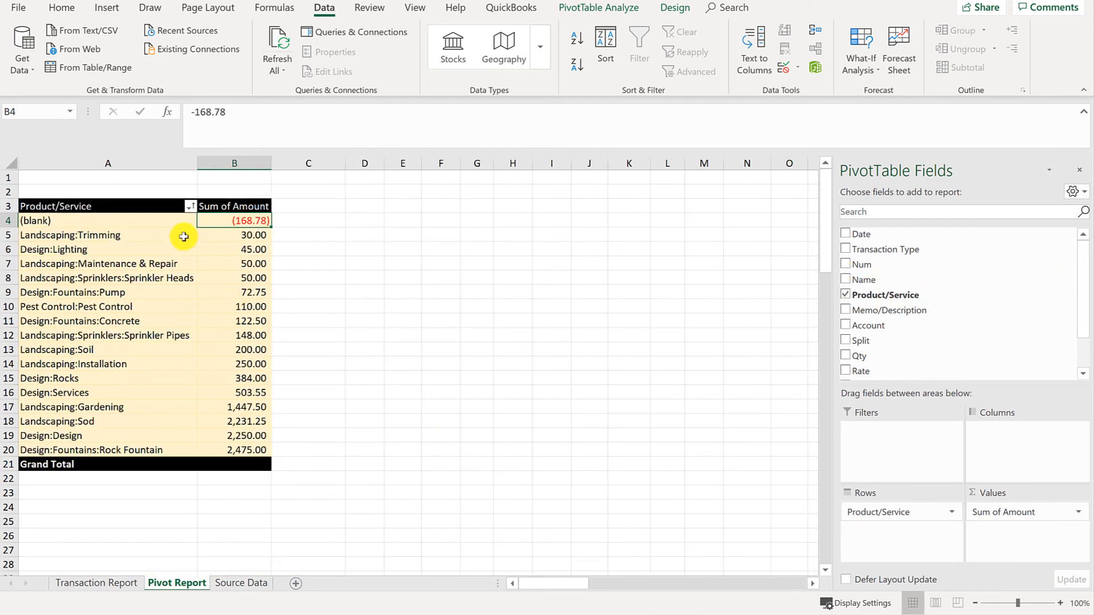
- Filter the Source Data table to the records with a blank Product/Service
click(179, 220)
click(259, 224)
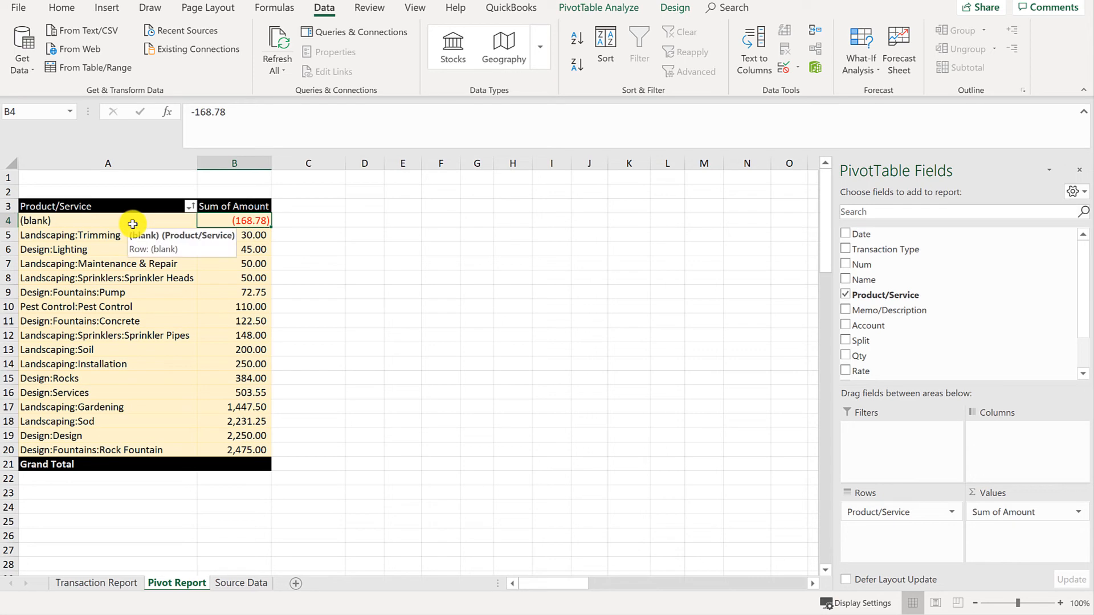
click(217, 587)
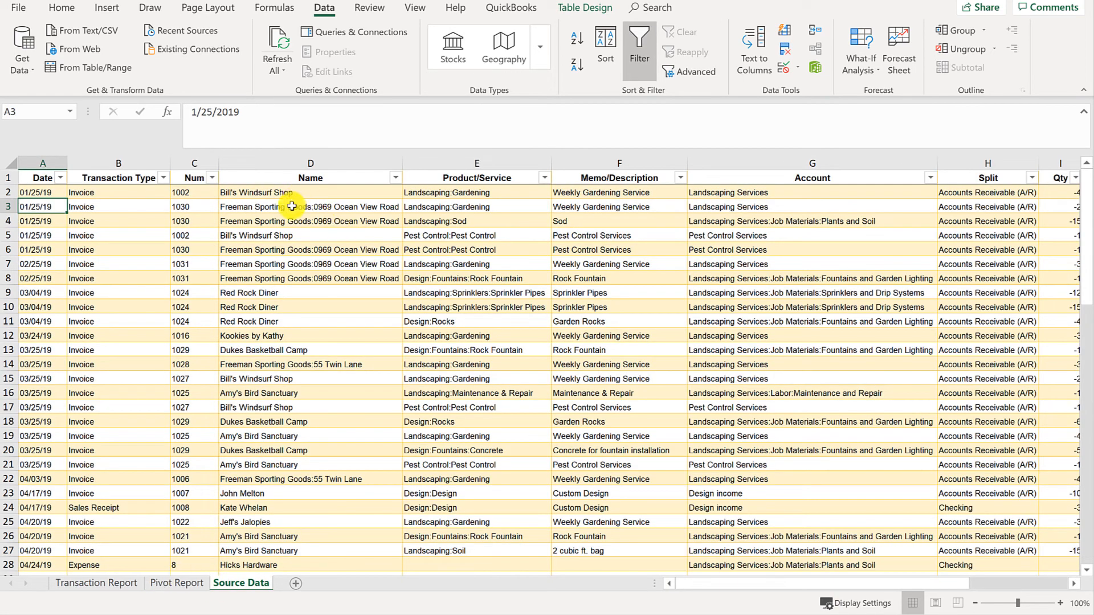
click(292, 206)
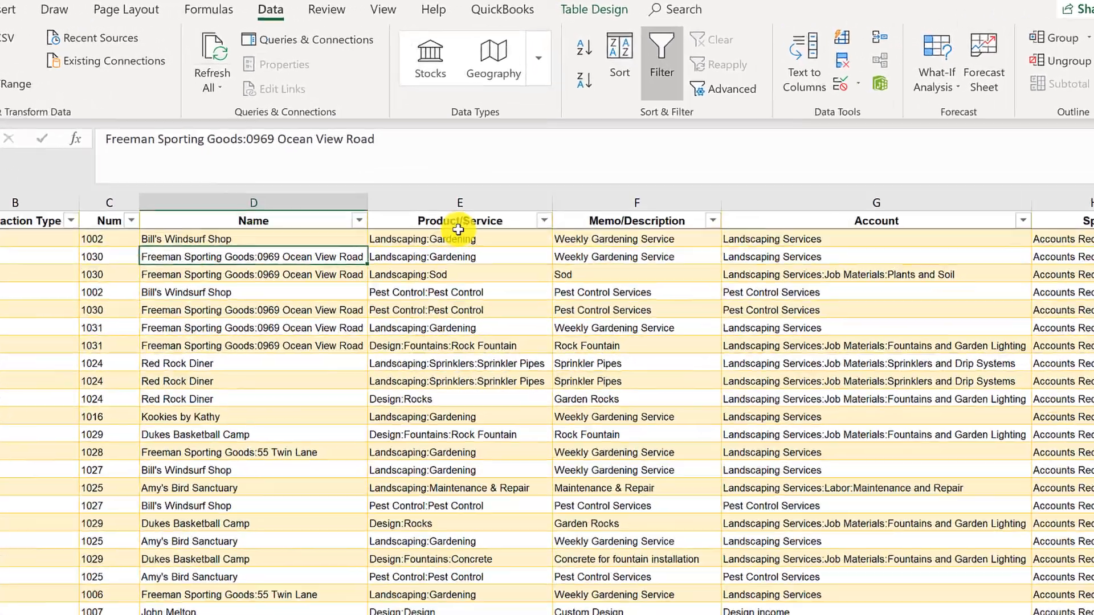
click(516, 178)
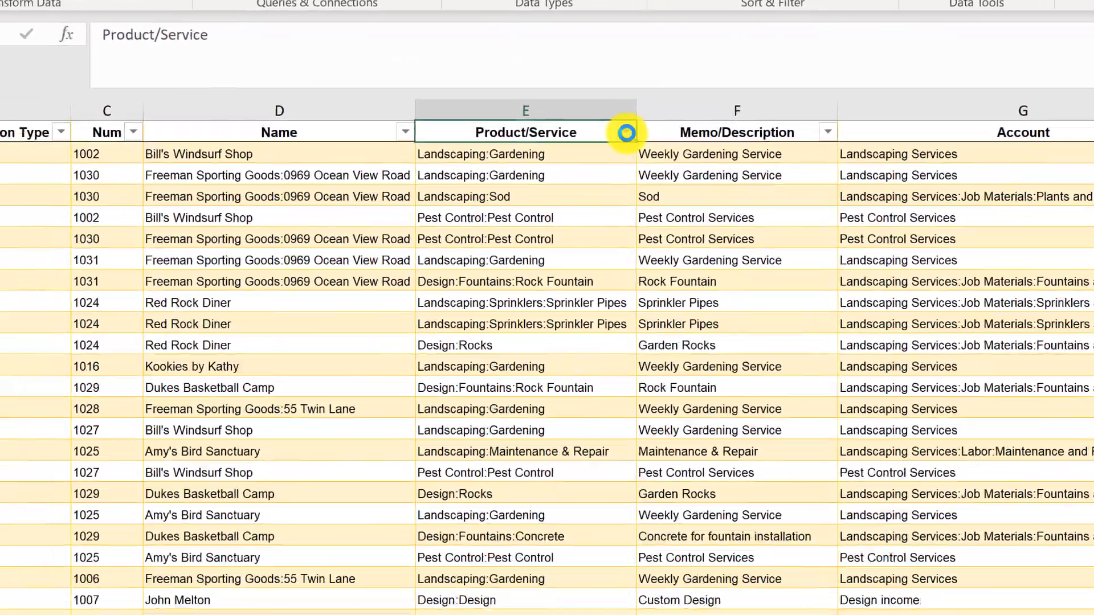
click(547, 263)
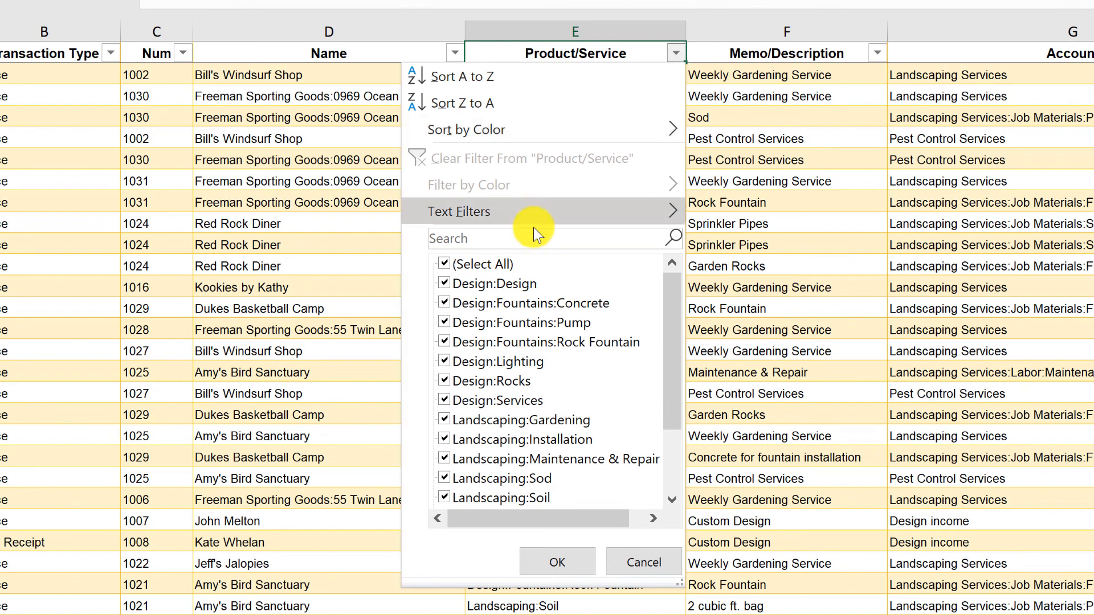
drag(666, 303, 678, 442)
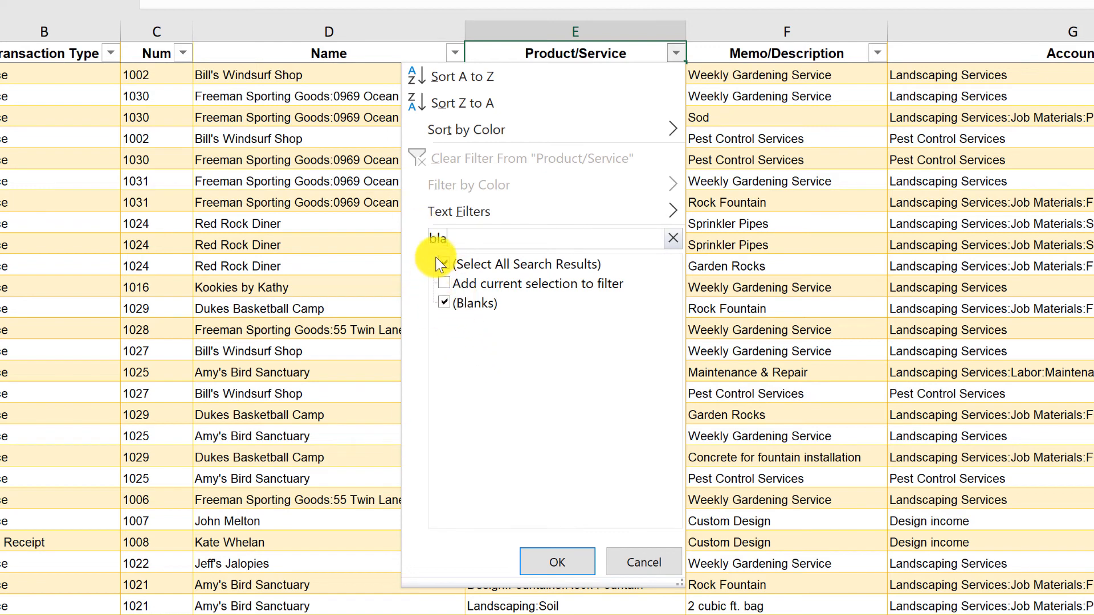
click(547, 560)
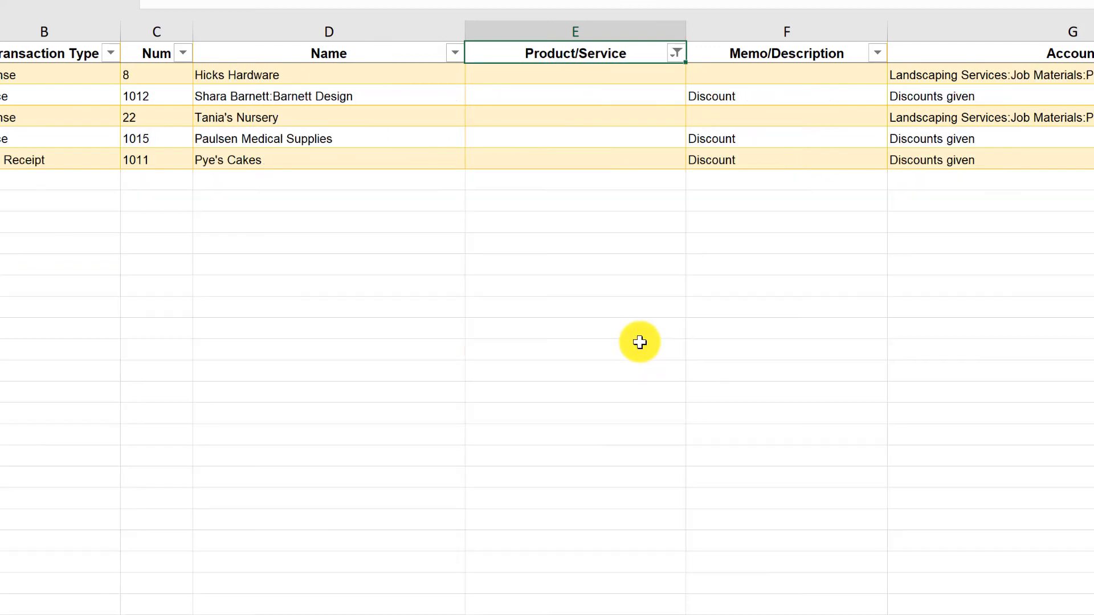
- Copy Discount from Memo/Description into the blank Product/Service cells of the three discount records in rows 32, 48 and 58
click(789, 98)
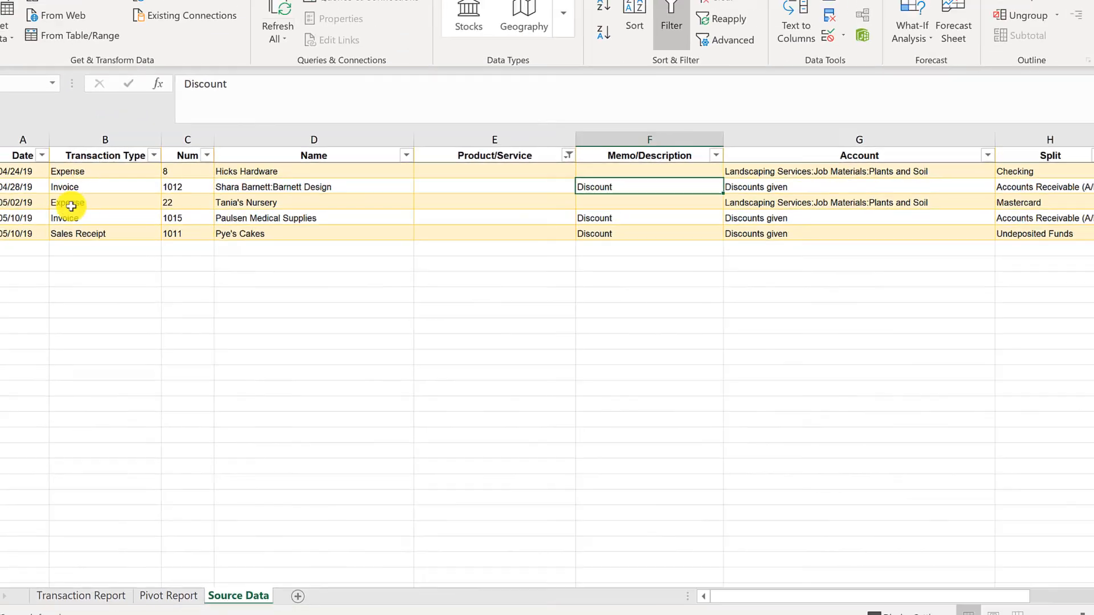
click(17, 75)
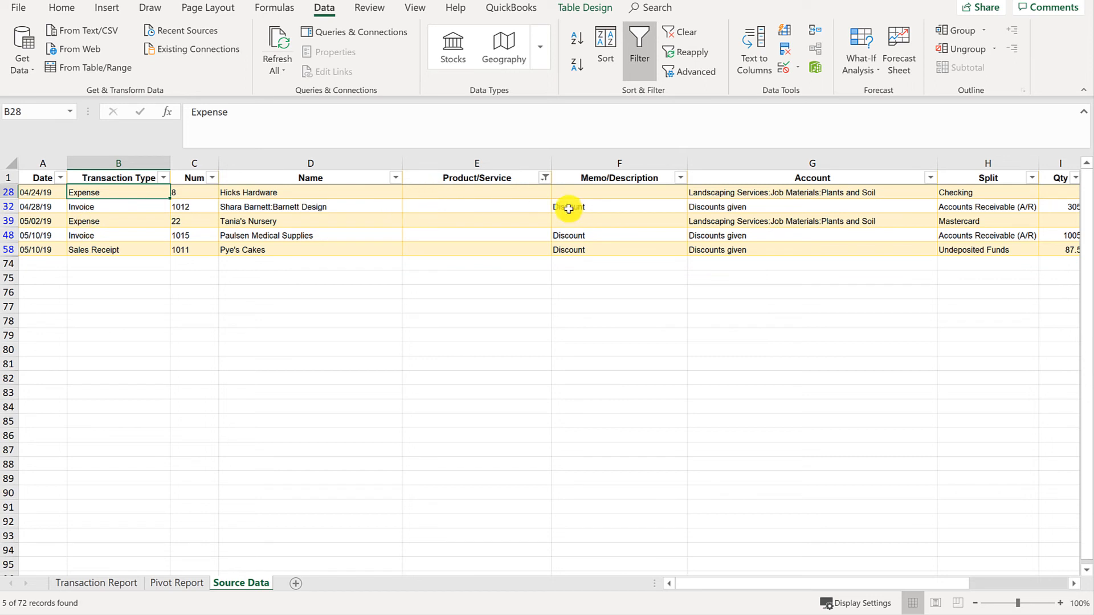
click(613, 204)
key(ctrl+c)
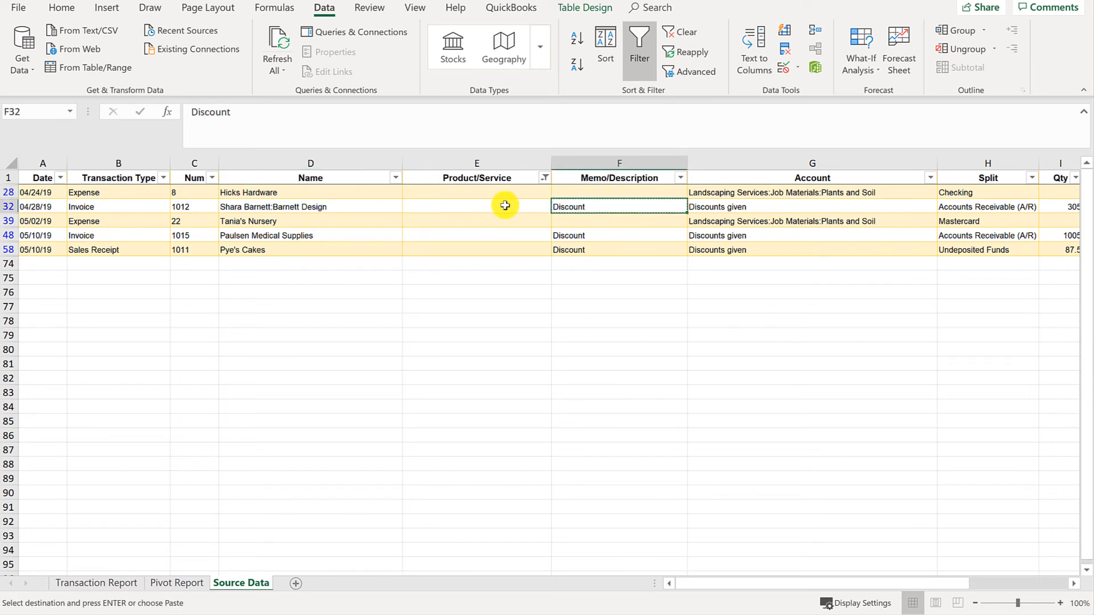
click(504, 206)
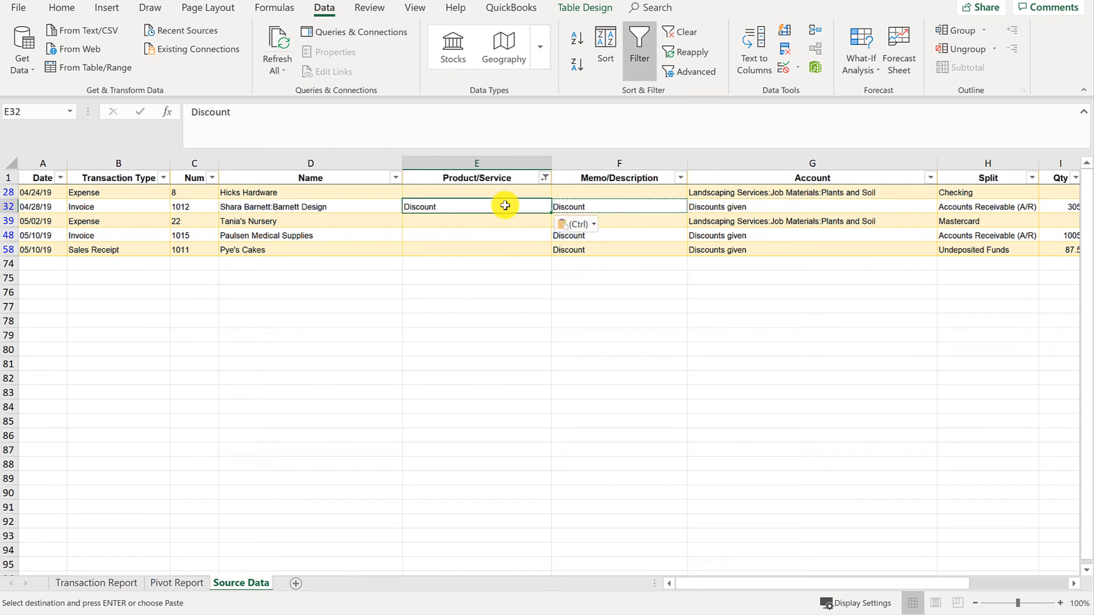
click(600, 240)
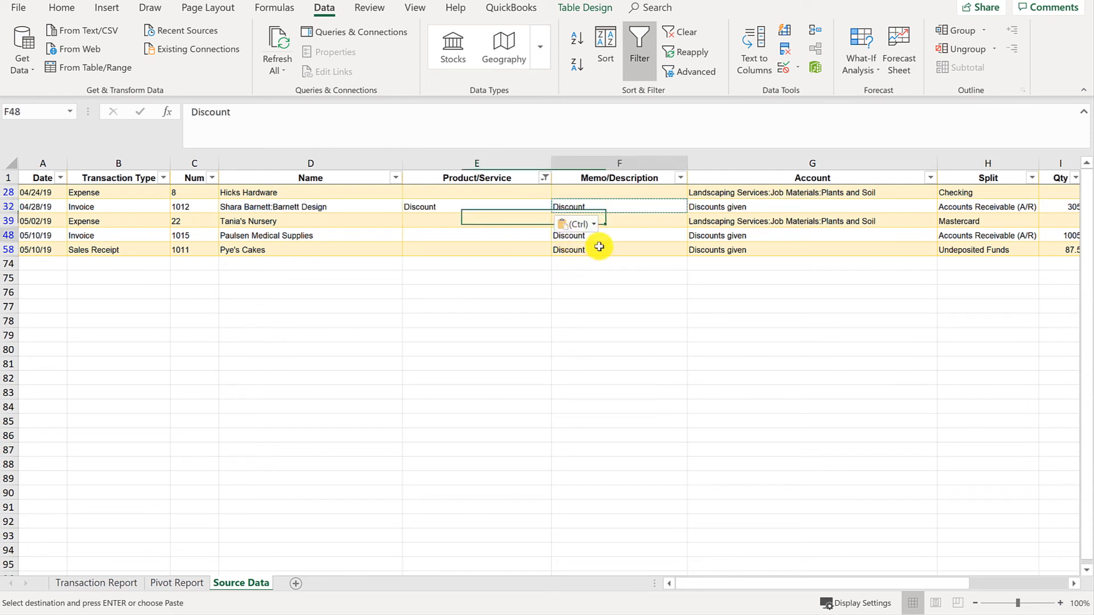
key(ctrl+c)
click(443, 235)
key(ctrl+v)
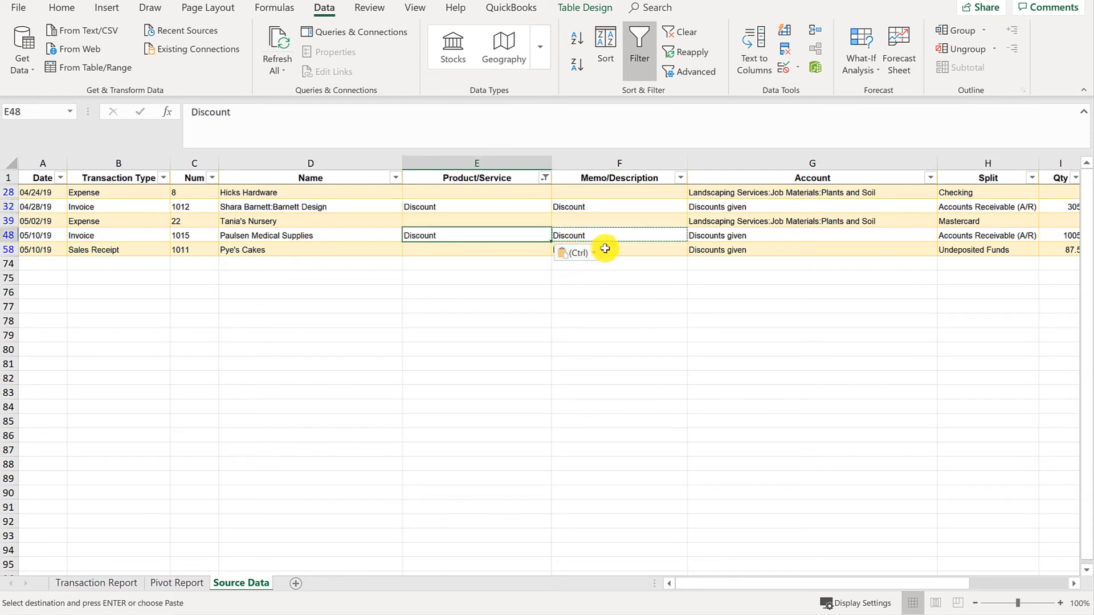
click(675, 251)
key(ctrl+c)
click(425, 250)
key(ctrl+v)
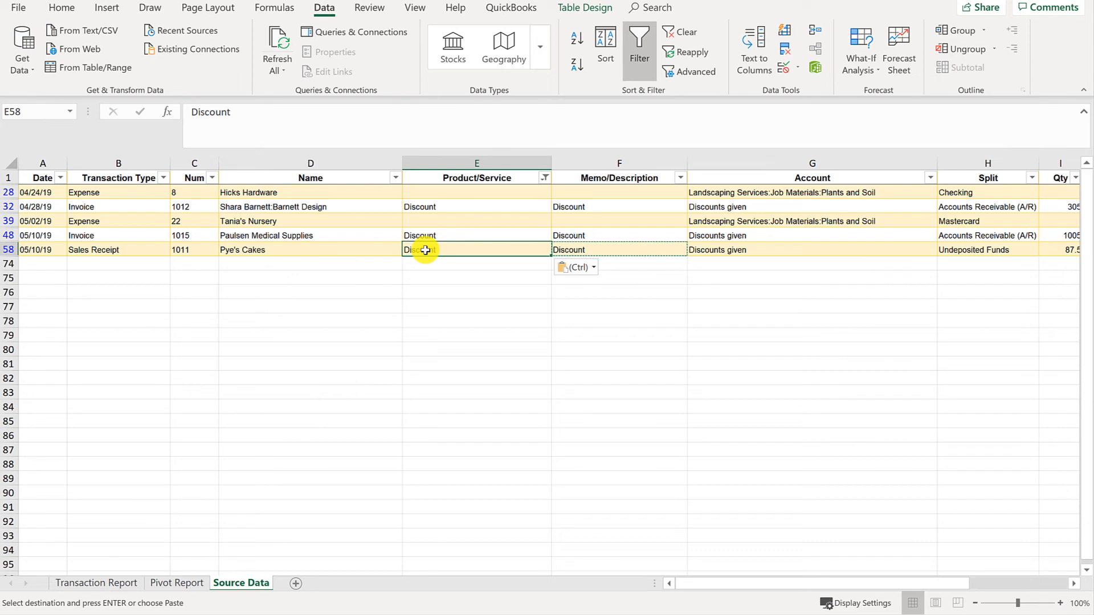
- Examine the remaining blank Product/Service records across their columns, including the names and amounts
click(440, 192)
key(Right)
key(Right)
key(Right)
key(Right)
key(Right)
key(Right)
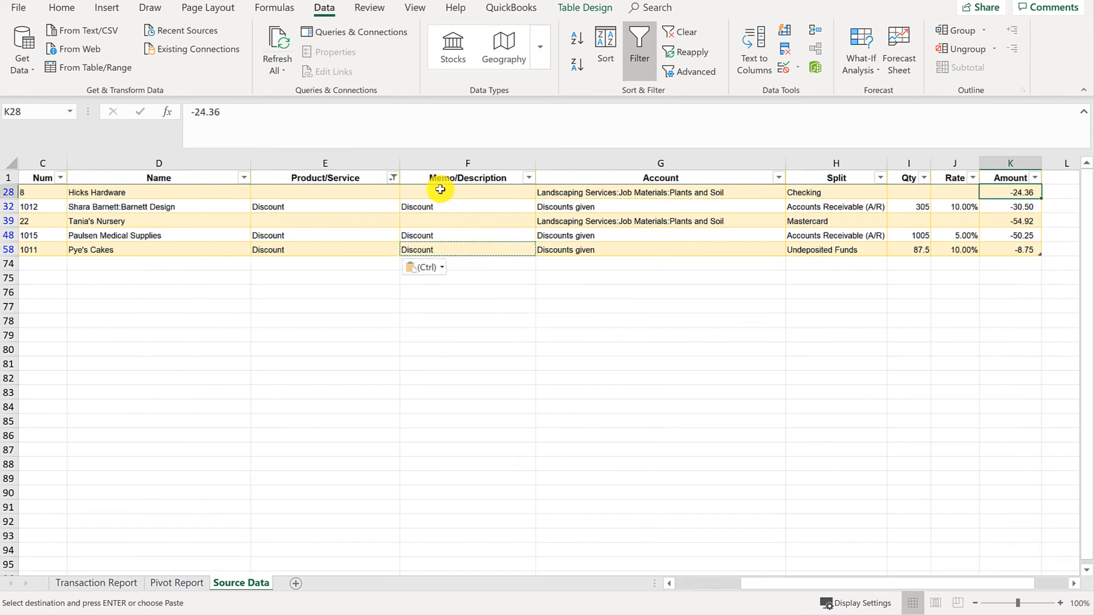
key(Left)
key(Left)
key(Left)
key(Left)
key(Left)
key(Left)
key(Left)
key(Down)
key(Down)
key(Down)
key(Down)
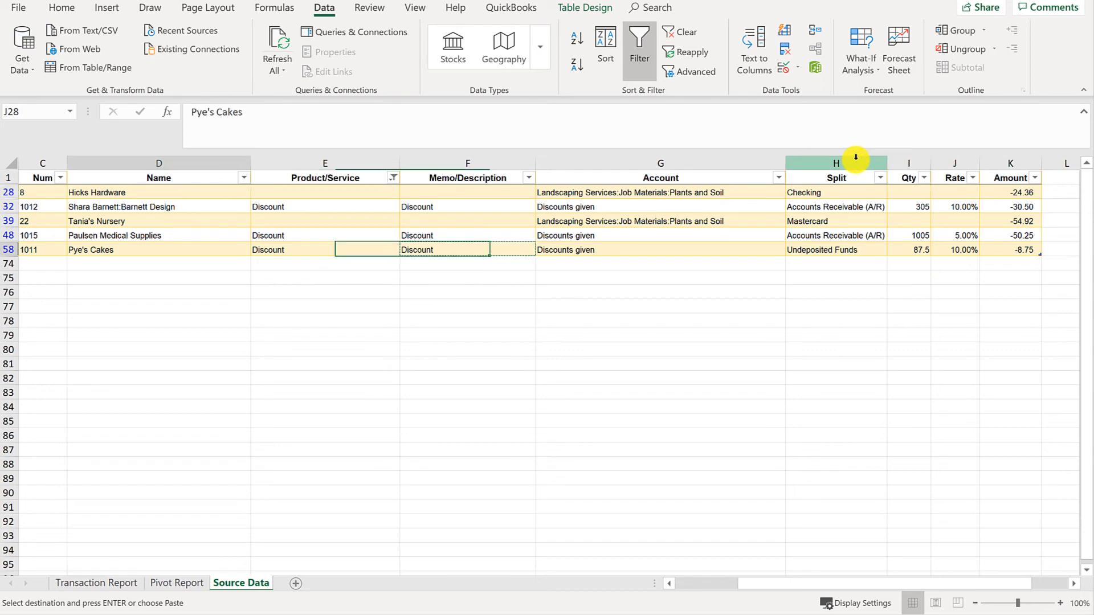
key(Up)
key(Right)
key(Right)
key(Up)
key(Right)
- Enter Refunds as the Product/Service of the expense record in row 28 and copy it to the expense record in row 39
click(349, 193)
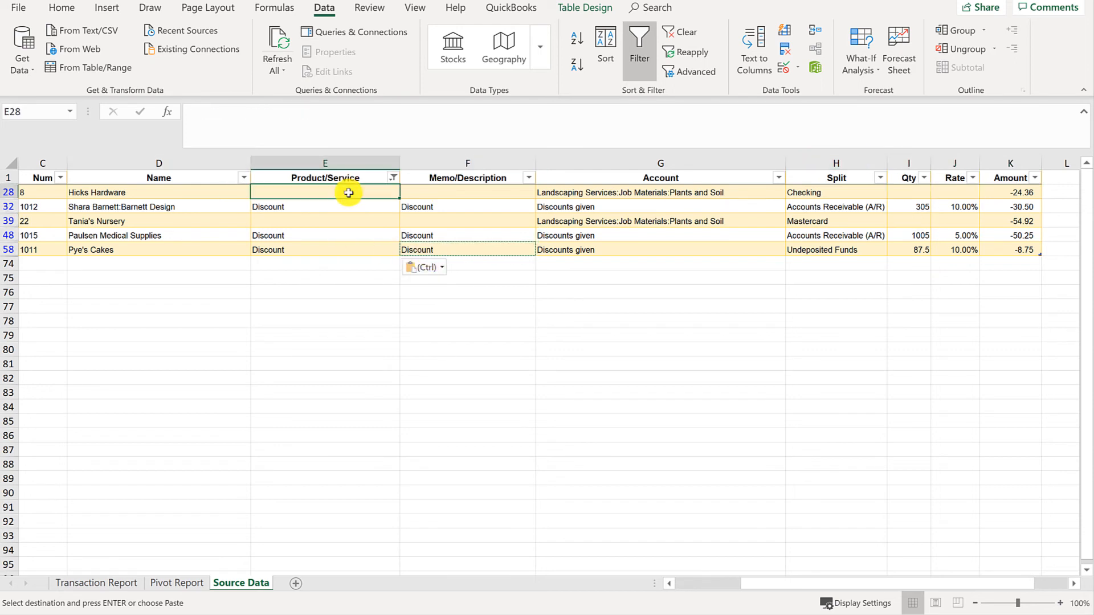
key(Left)
key(Left)
key(Left)
key(Right)
key(Right)
key(Right)
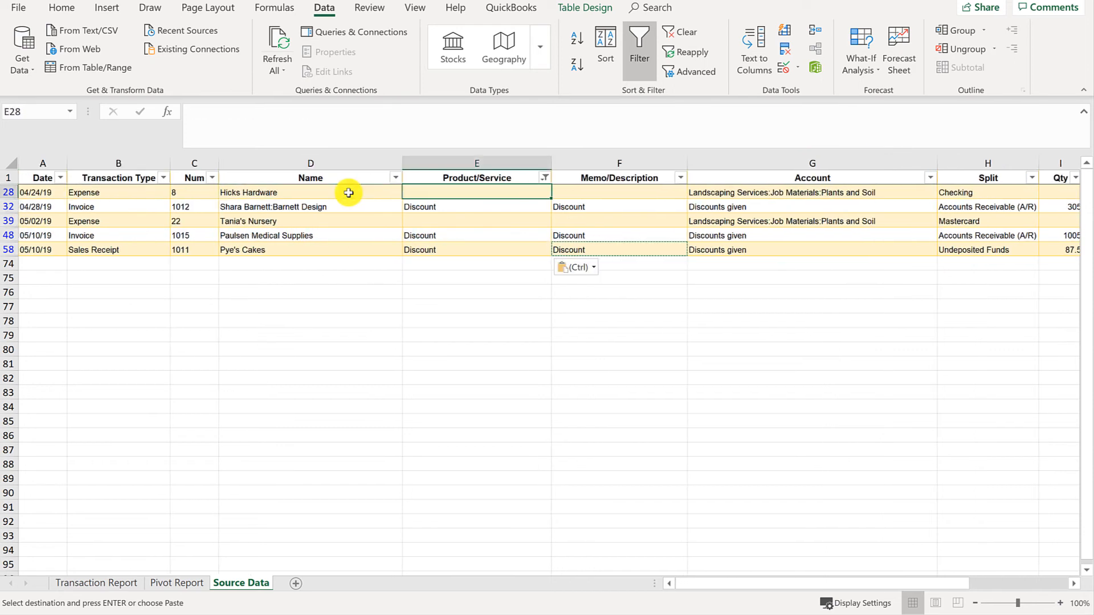
text(Refund)
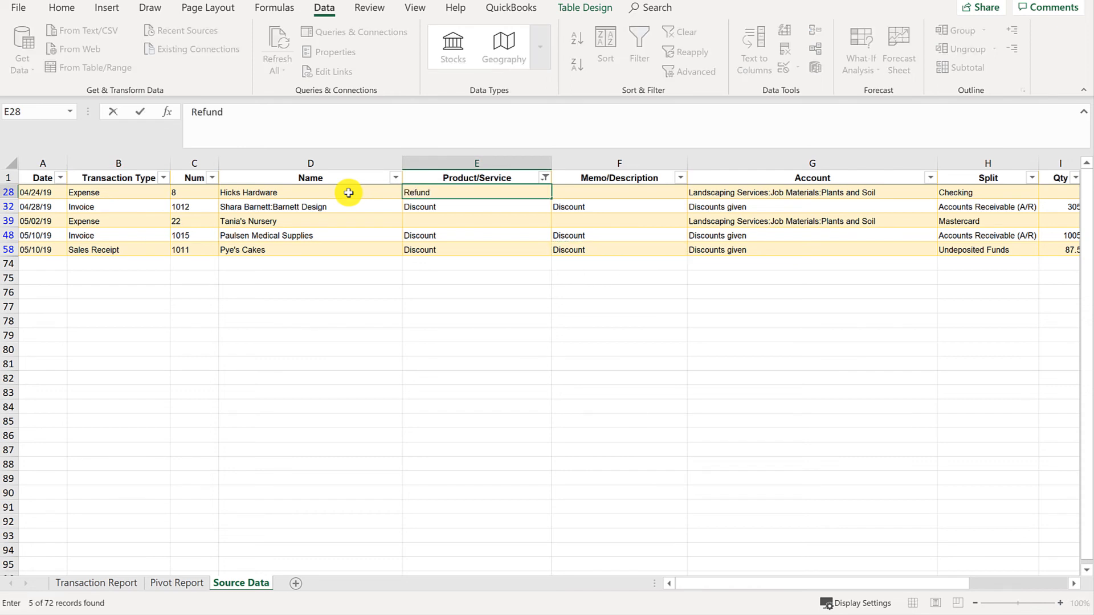
text(s)
key(ctrl+Return)
key(ctrl+c)
key(Down)
key(Down)
key(ctrl+v)
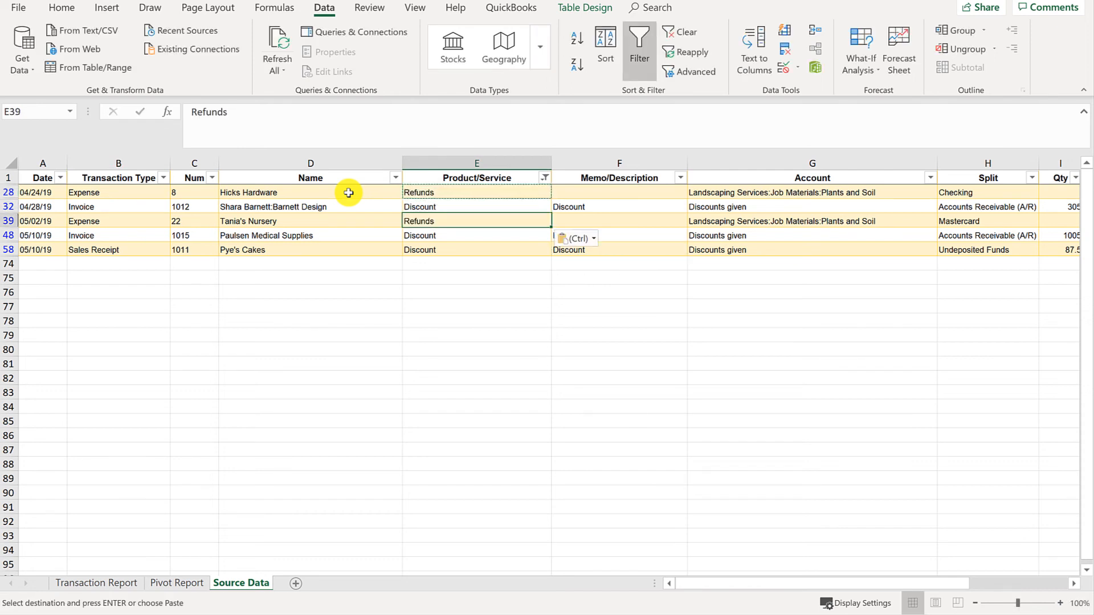
- Clear the Source Data filter, refresh the pivot table on Pivot Report, and check the Discount and Refunds rows
click(682, 36)
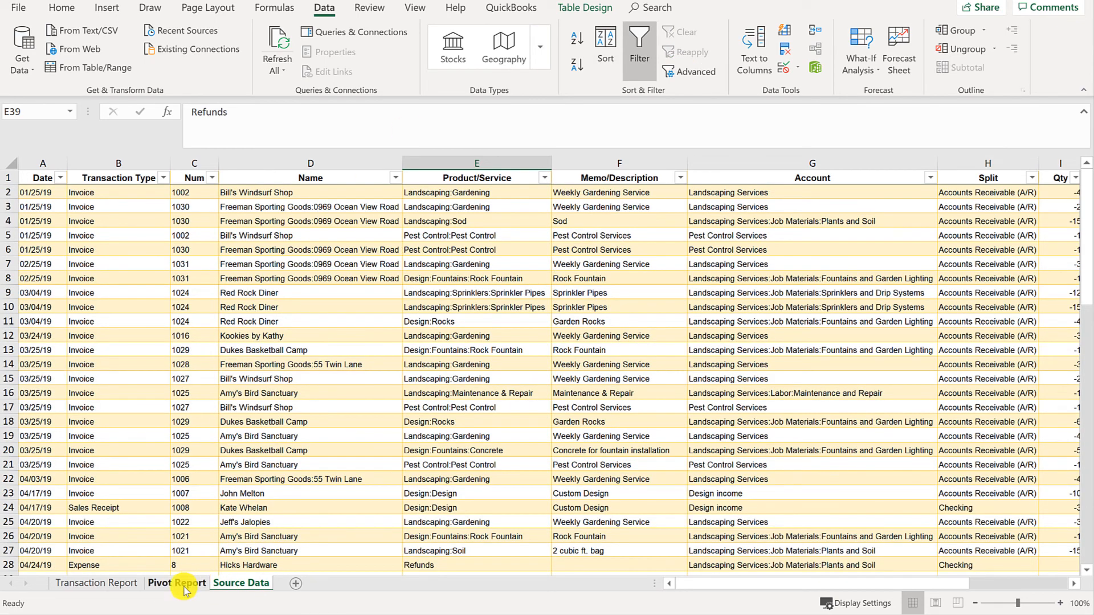
click(178, 583)
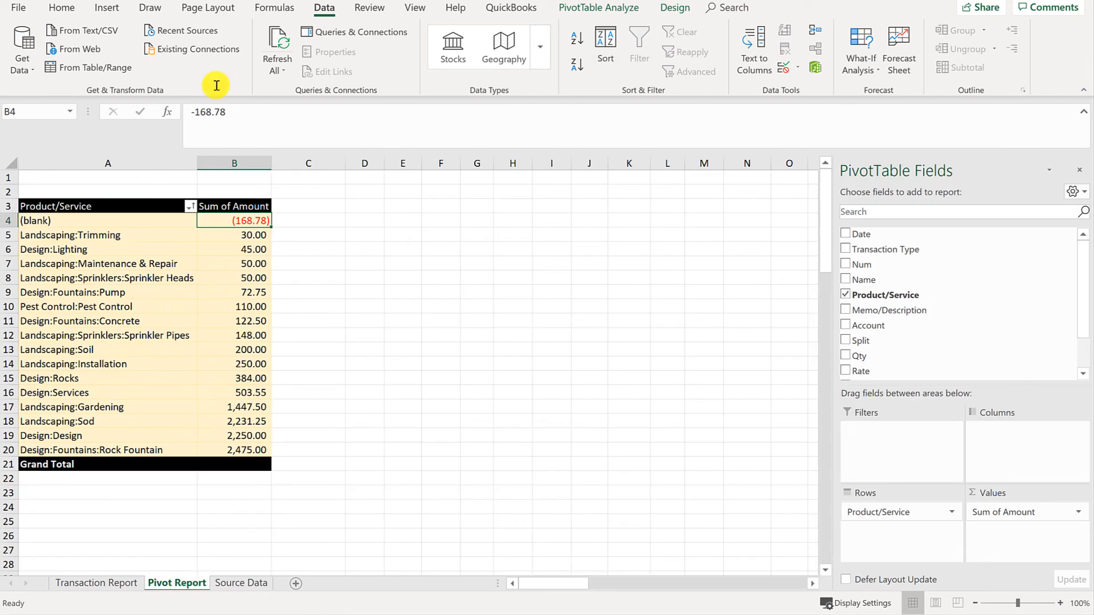
click(599, 7)
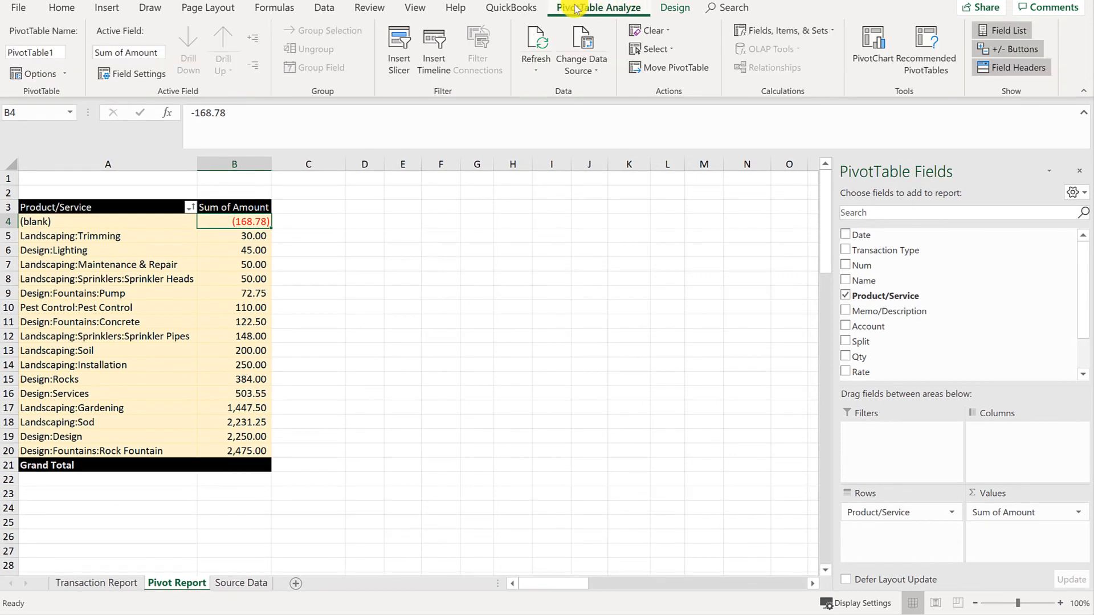
click(539, 43)
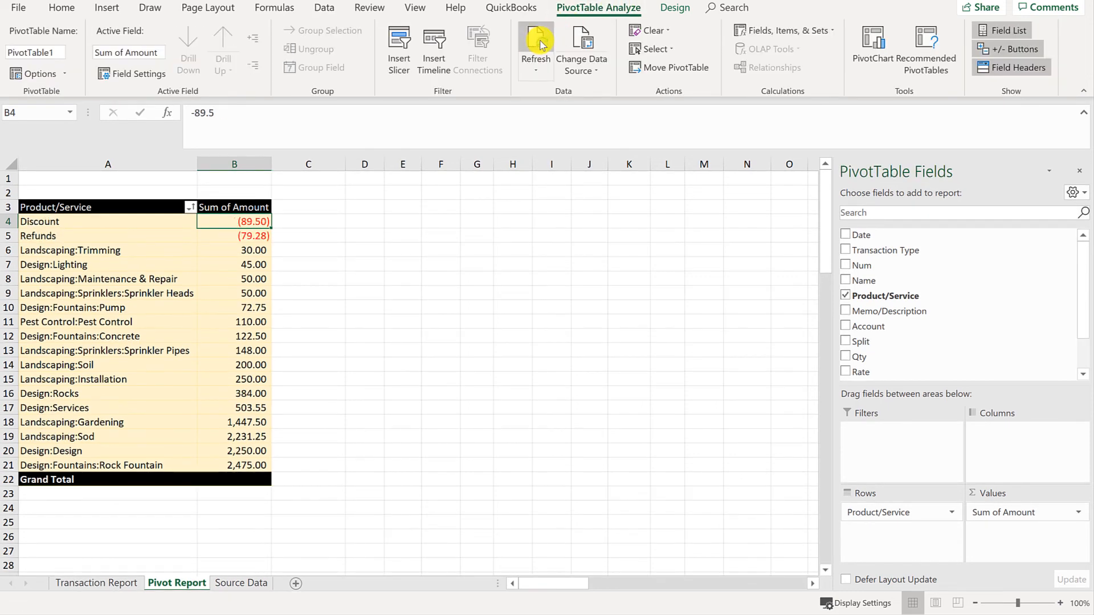
click(37, 222)
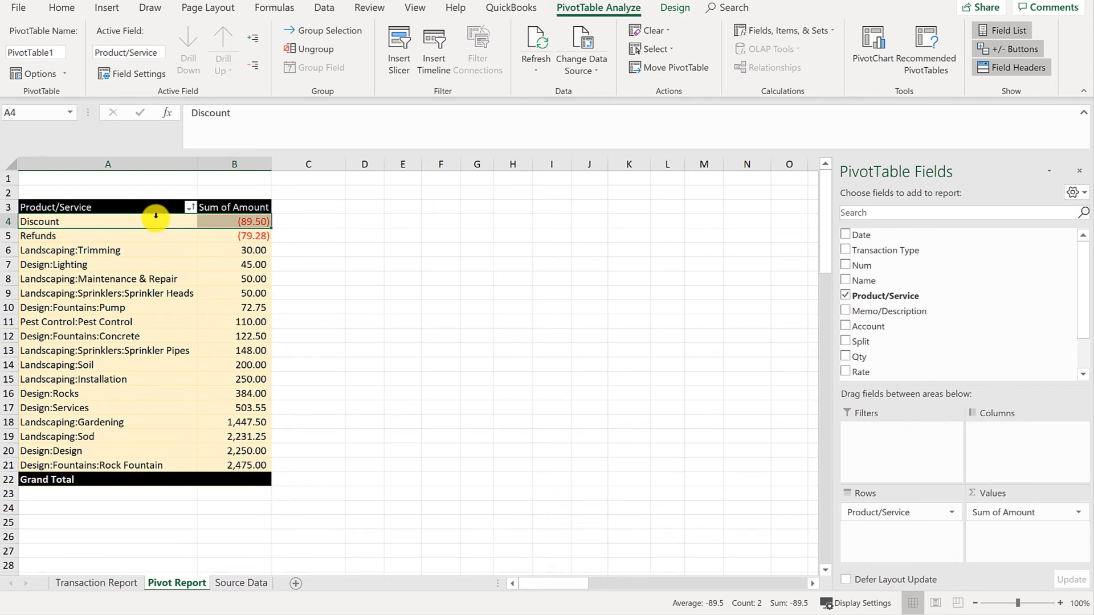
click(247, 235)
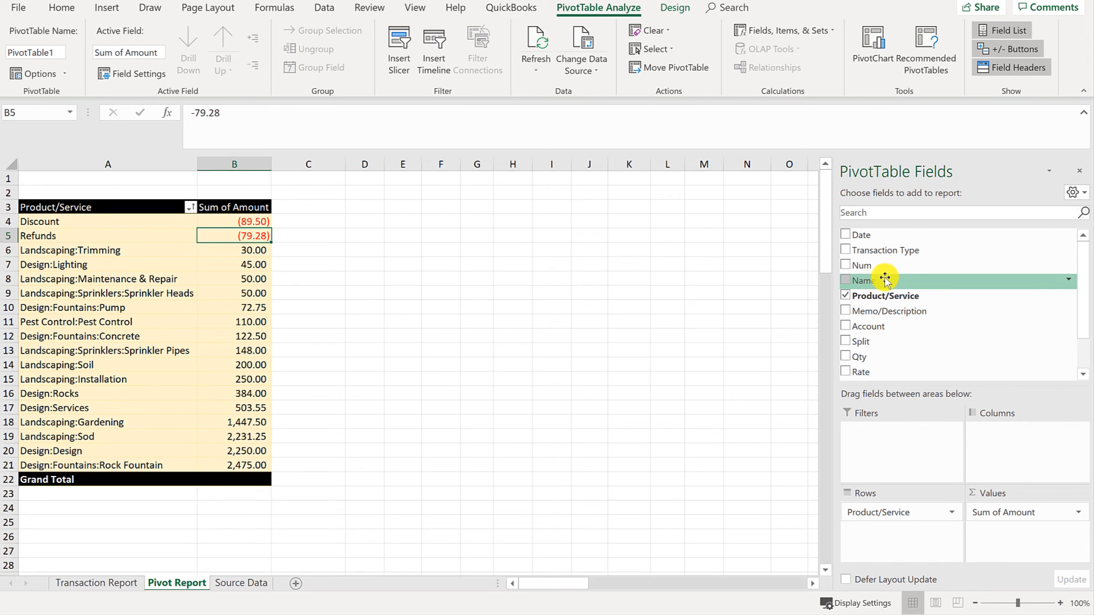
- Add Name below Product/Service in the pivot rows and examine the customers behind the Discount, Refunds and negative Pest Control amounts
drag(885, 280, 909, 530)
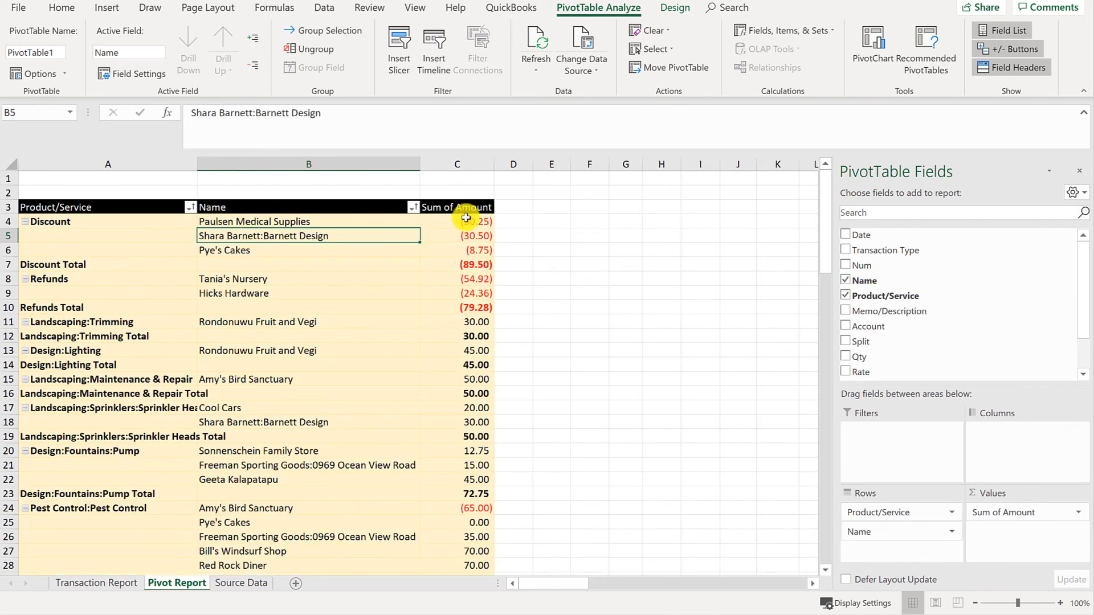
click(436, 227)
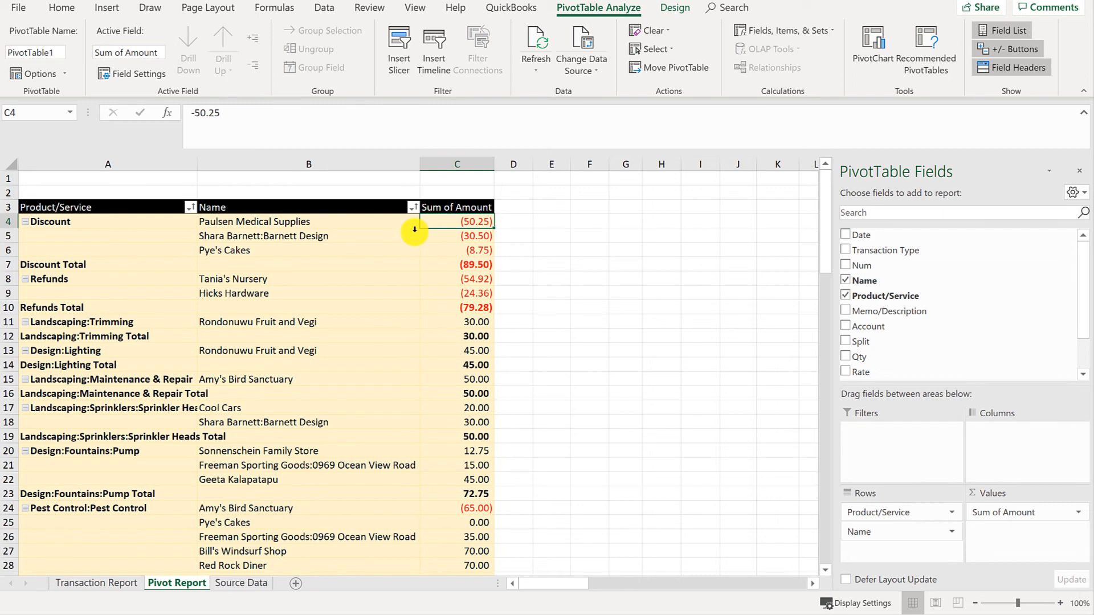
click(257, 236)
click(236, 253)
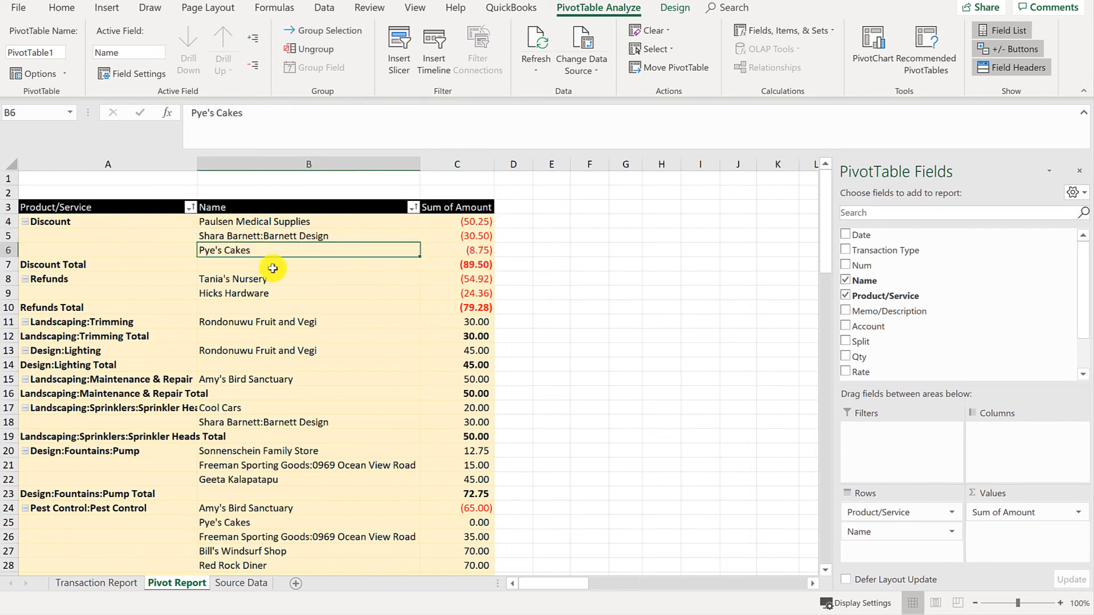
click(227, 280)
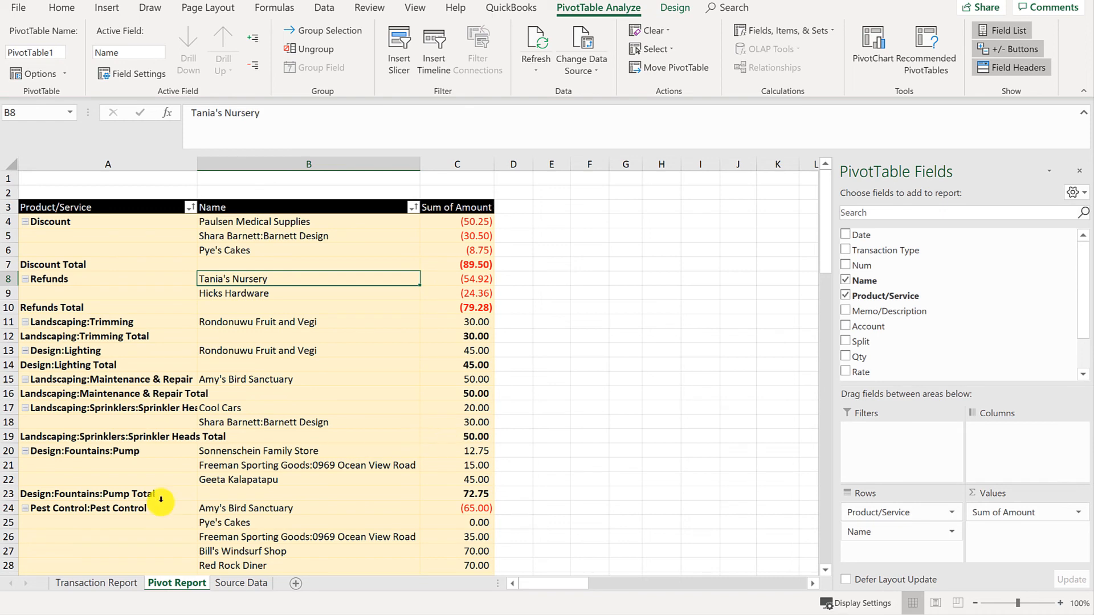
click(474, 507)
scroll(305, 480, down, 2)
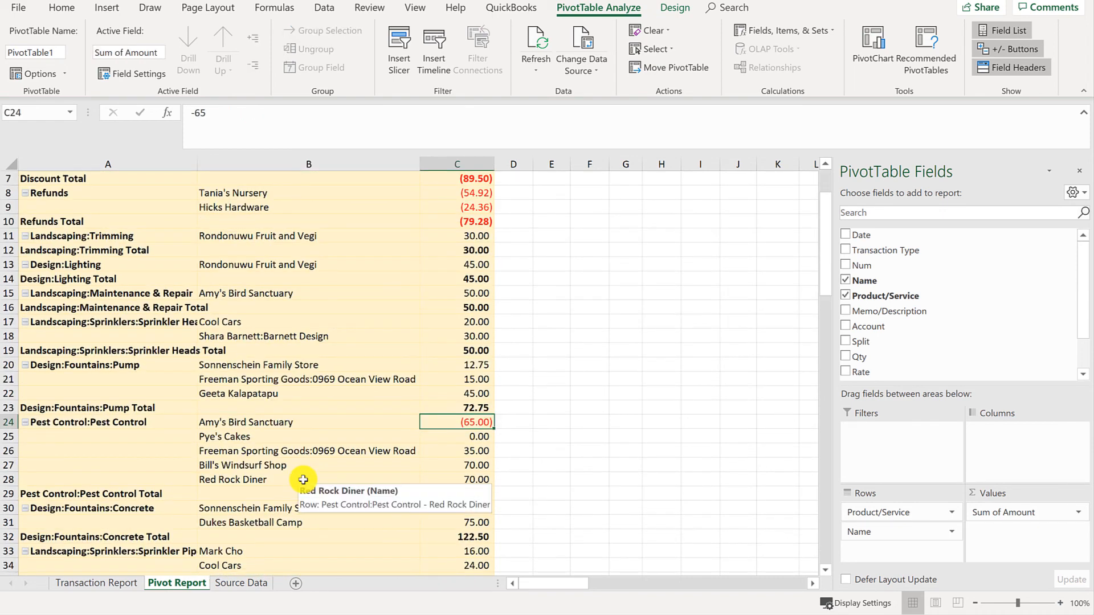
scroll(303, 480, up, 2)
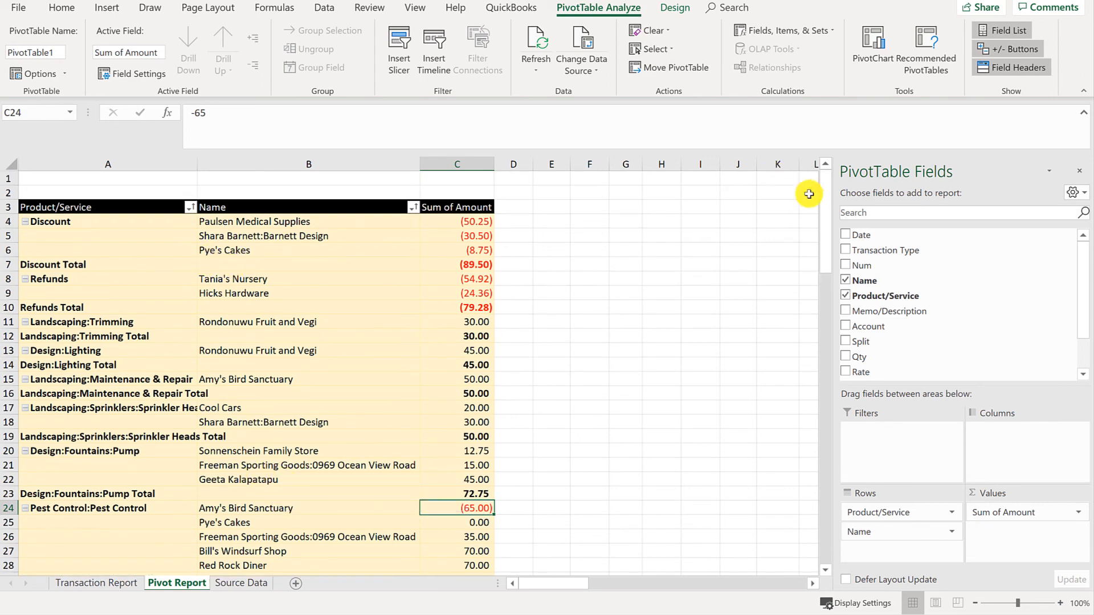
- Remove Name and Product/Service from the pivot rows, and add Name back as the only row field
click(846, 281)
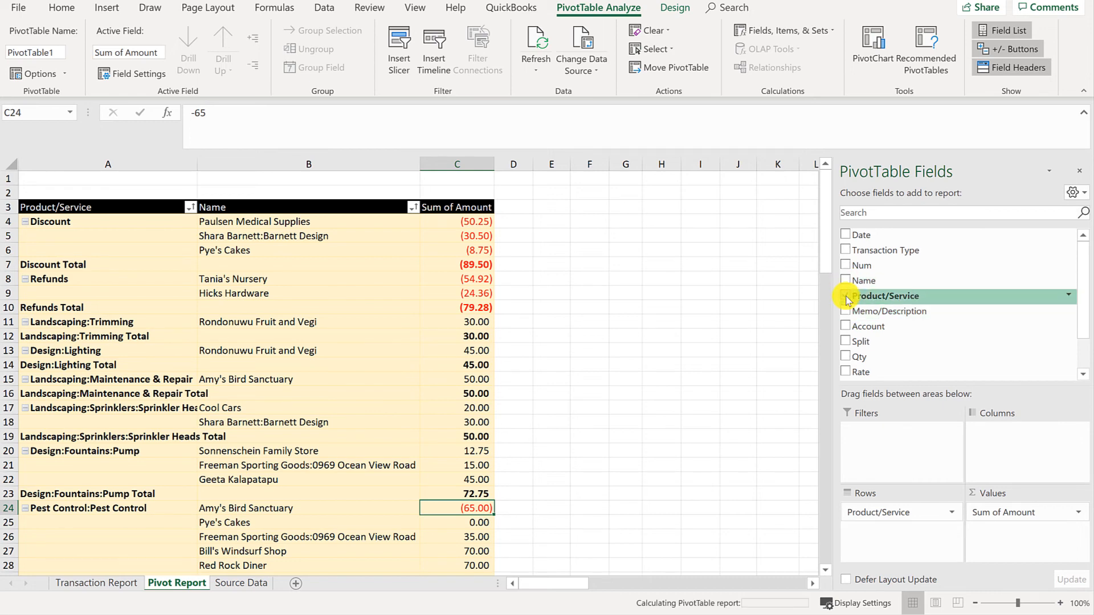
click(846, 295)
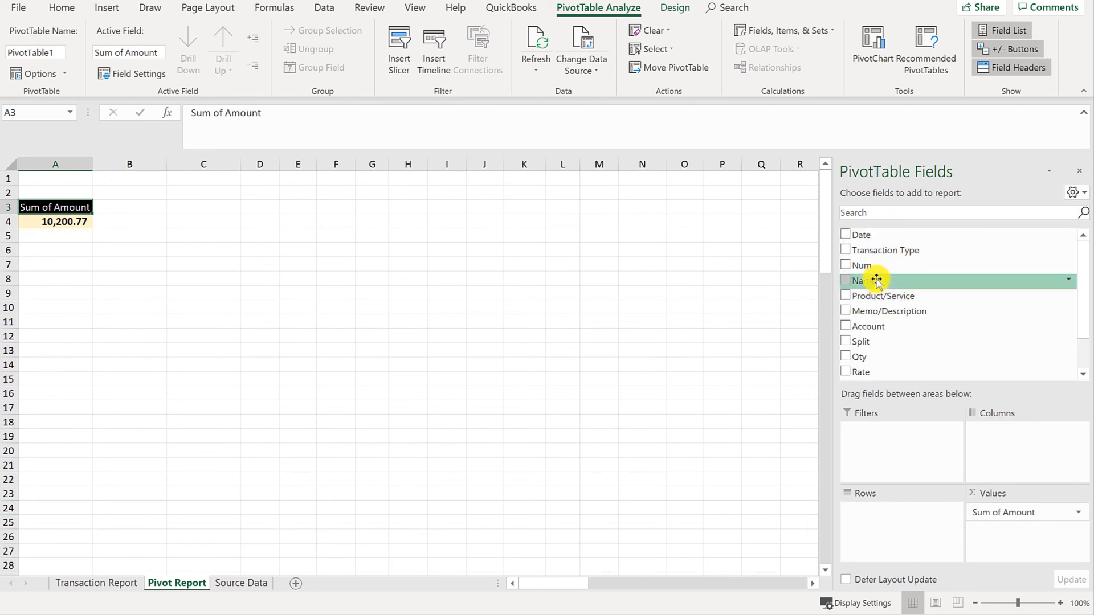
drag(873, 279, 893, 523)
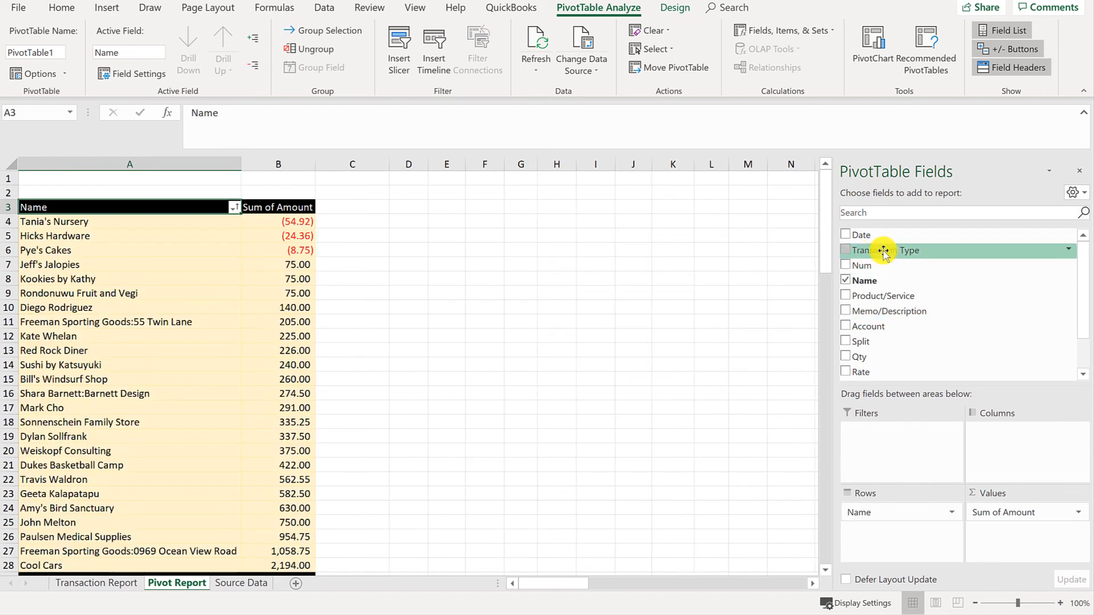
- Add Transaction Type as the column field of the pivot table and look over the resulting columns
drag(883, 251, 1004, 444)
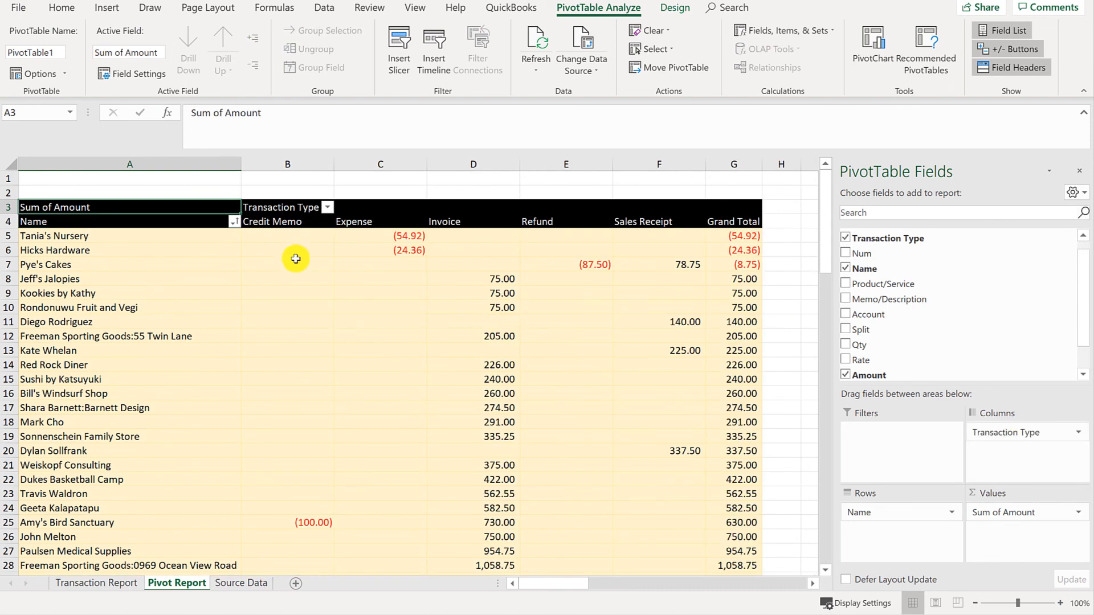
click(269, 280)
scroll(338, 306, down, 3)
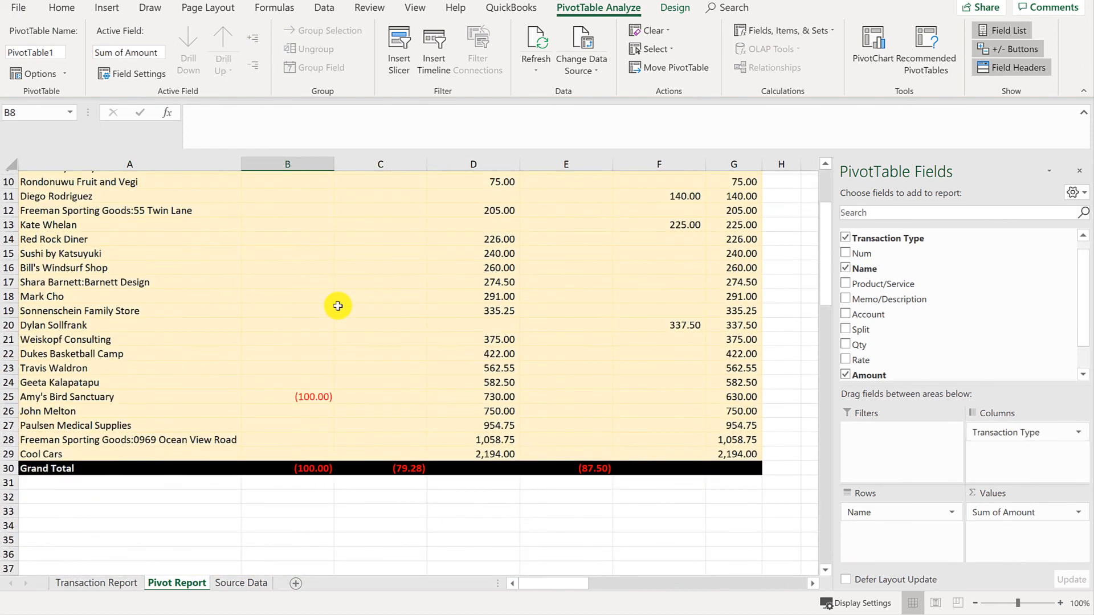
- Freeze the panes at cell B5 so the pivot header rows and the Name column stay in view
scroll(338, 306, up, 3)
click(279, 235)
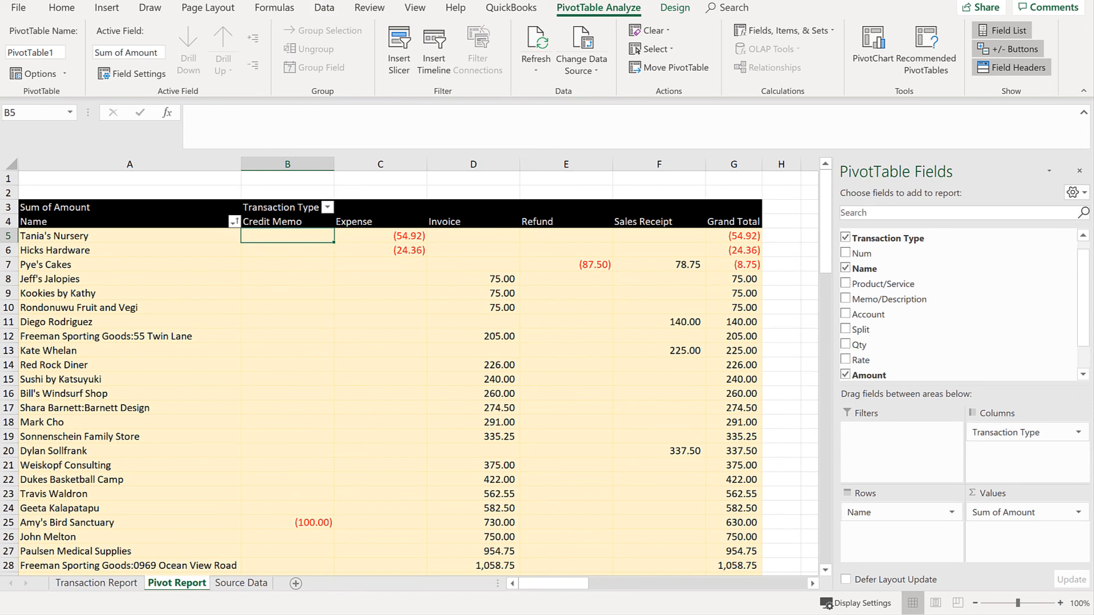
click(405, 14)
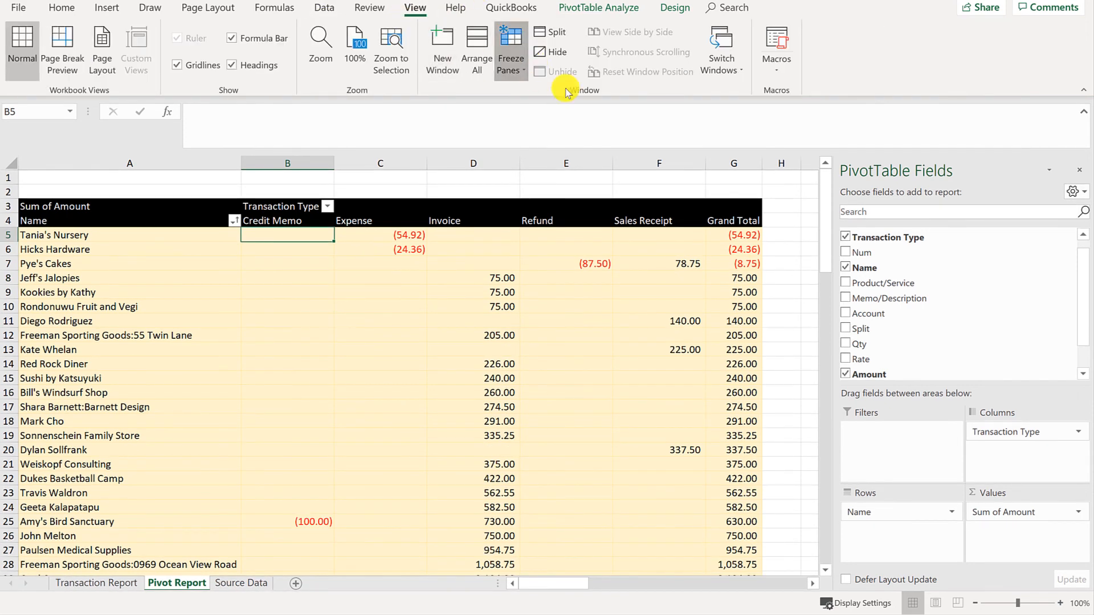
click(513, 64)
click(562, 104)
- Examine the Credit Memo column and the Amy's Bird Sanctuary amount behind its total
scroll(548, 331, down, 3)
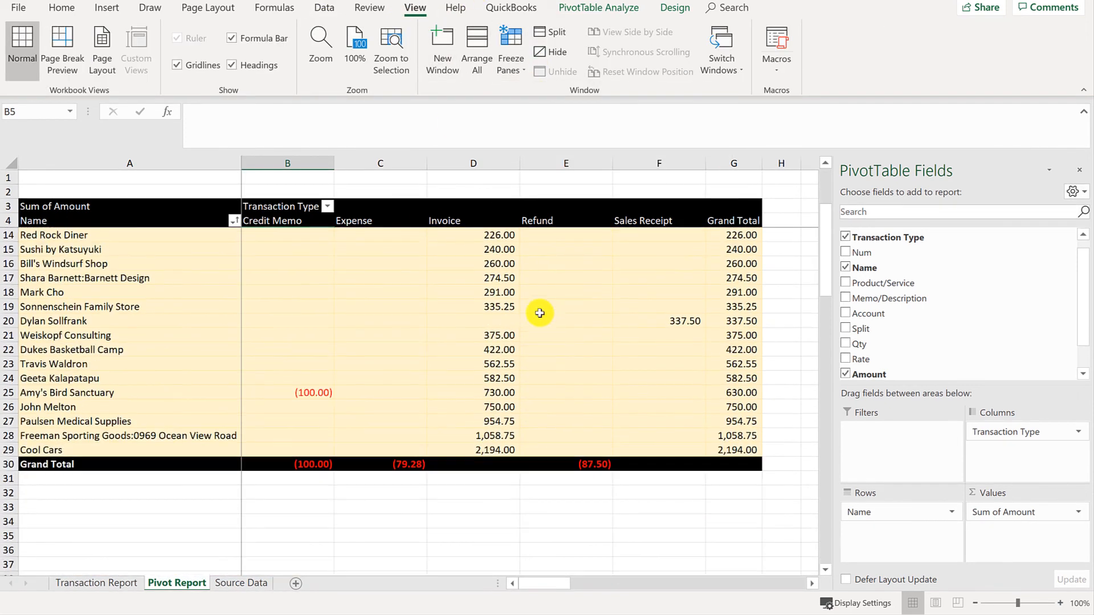
click(304, 477)
click(310, 393)
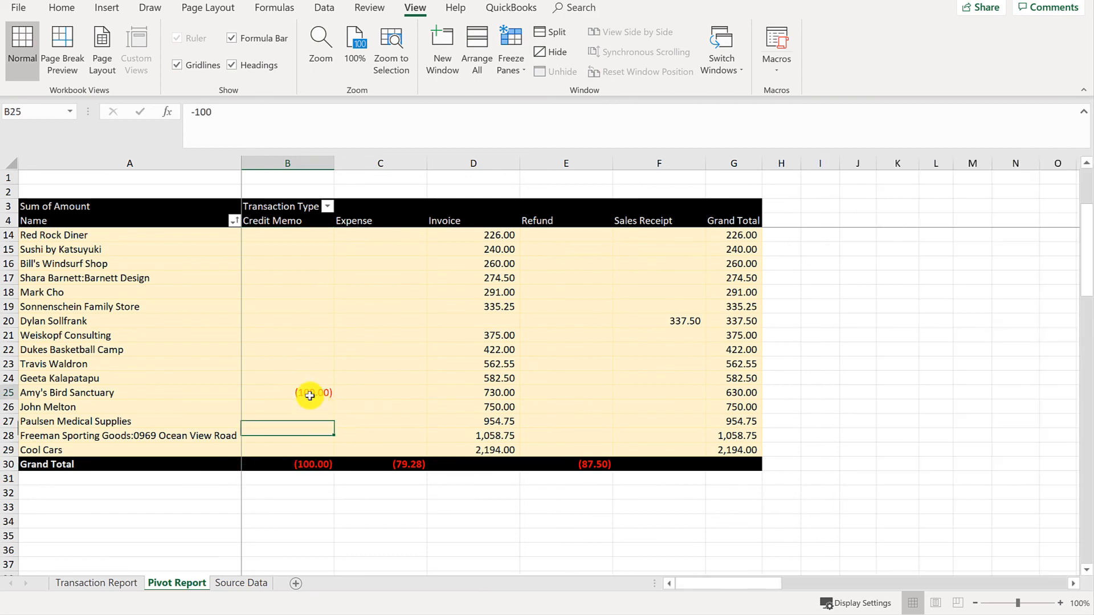
click(300, 488)
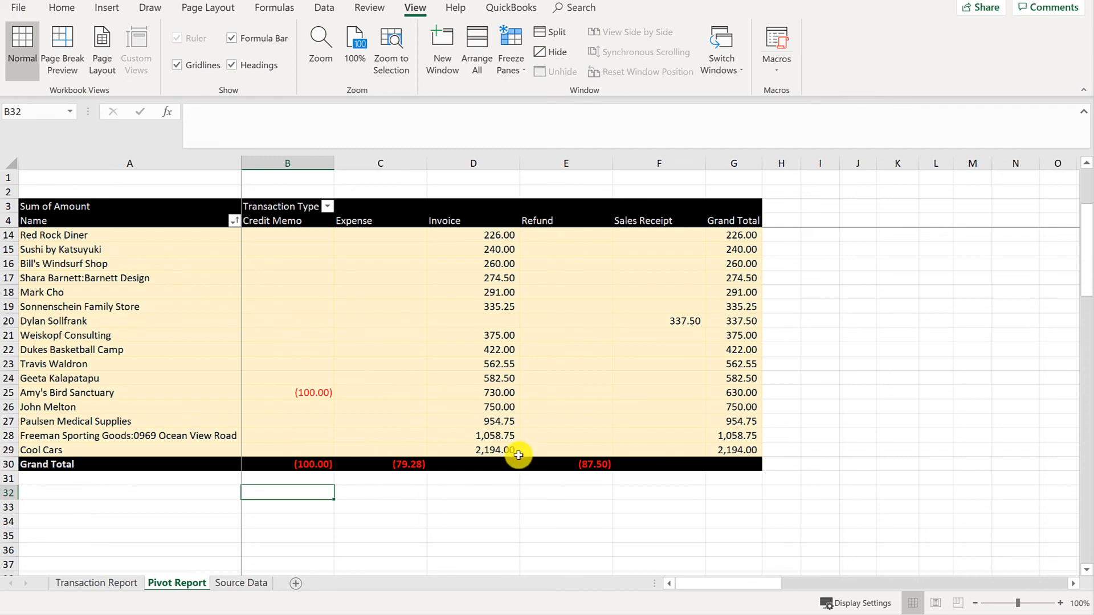
- Set the font color of the pivot table's Grand Total row, A30:G30, to white
drag(196, 464, 735, 462)
click(62, 8)
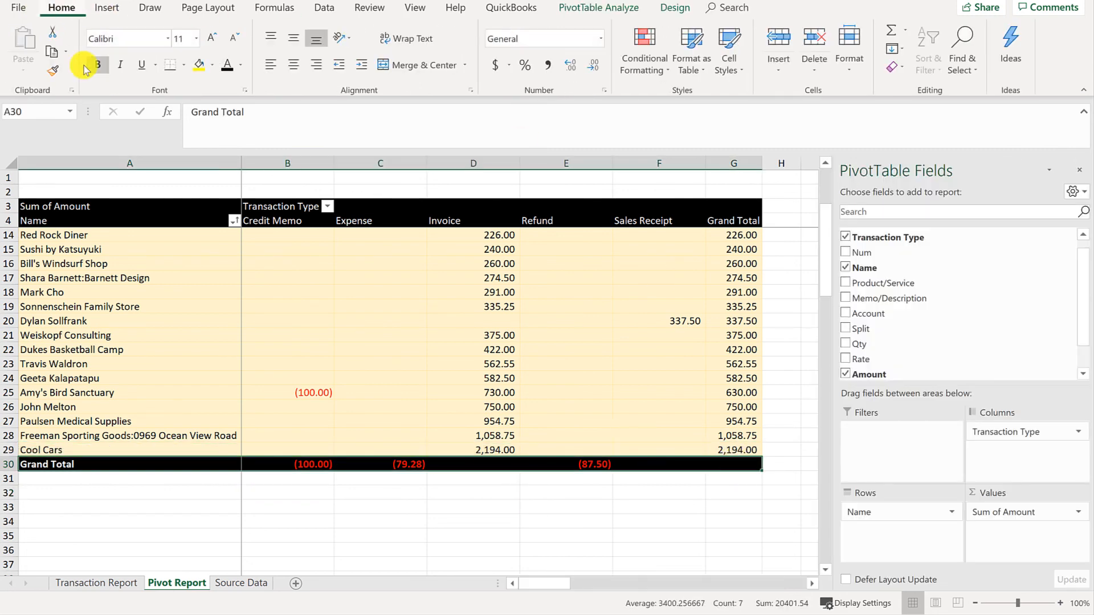
click(241, 65)
click(223, 113)
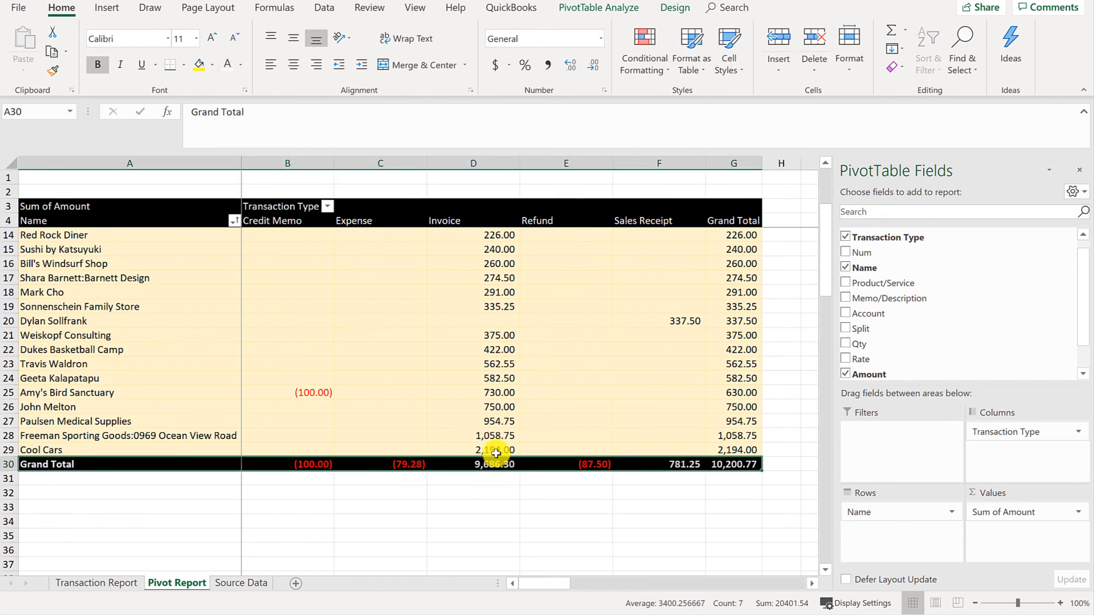
click(485, 489)
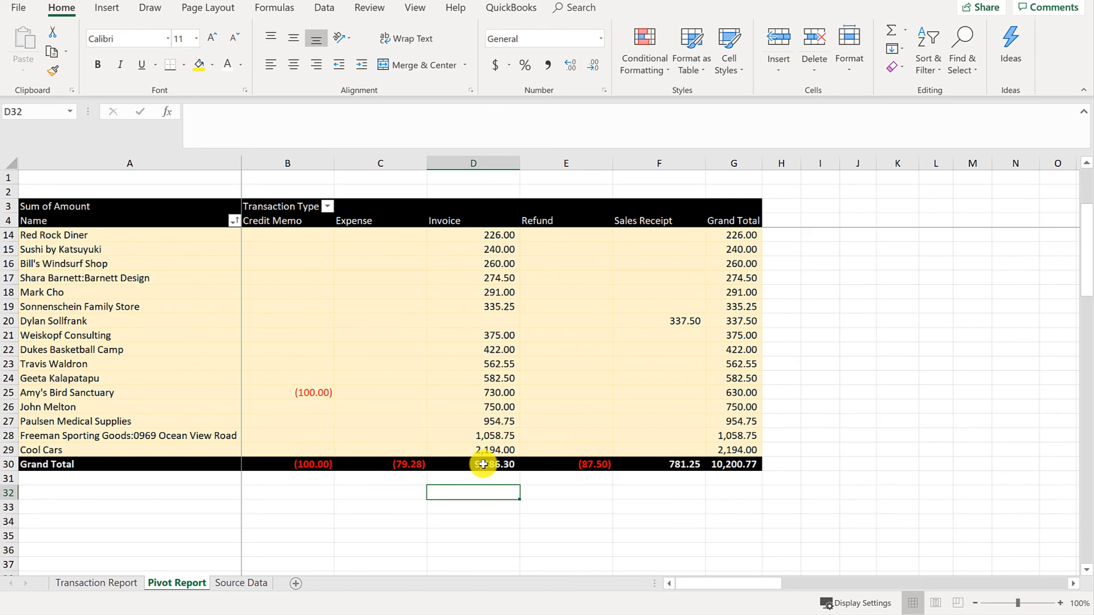
- Examine the Refund column's grand total and trace it to the Pye's Cakes refund
click(582, 463)
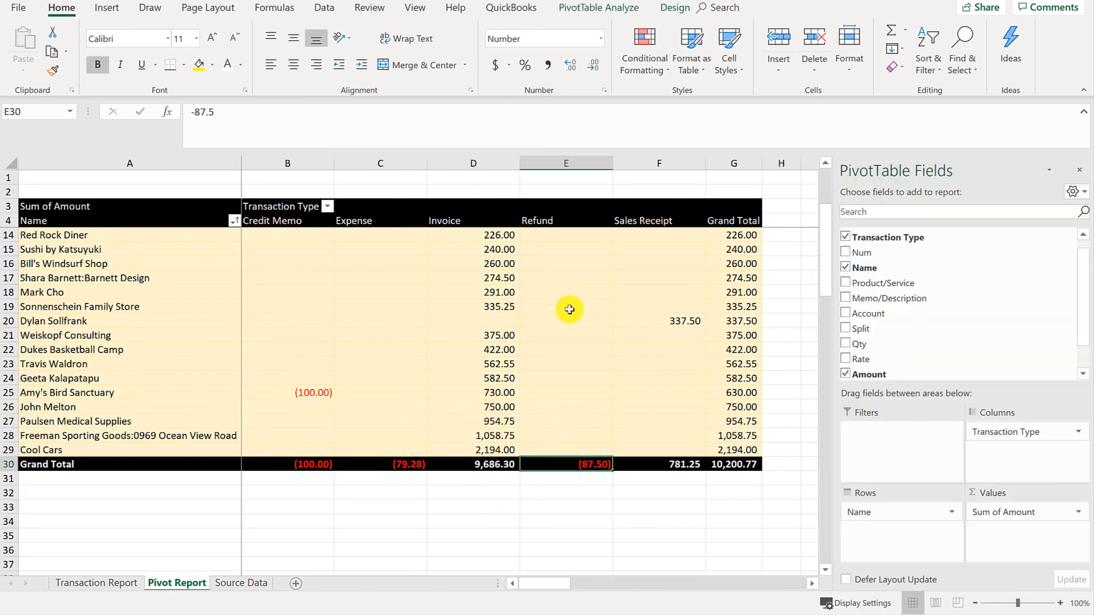
scroll(570, 309, up, 3)
click(587, 264)
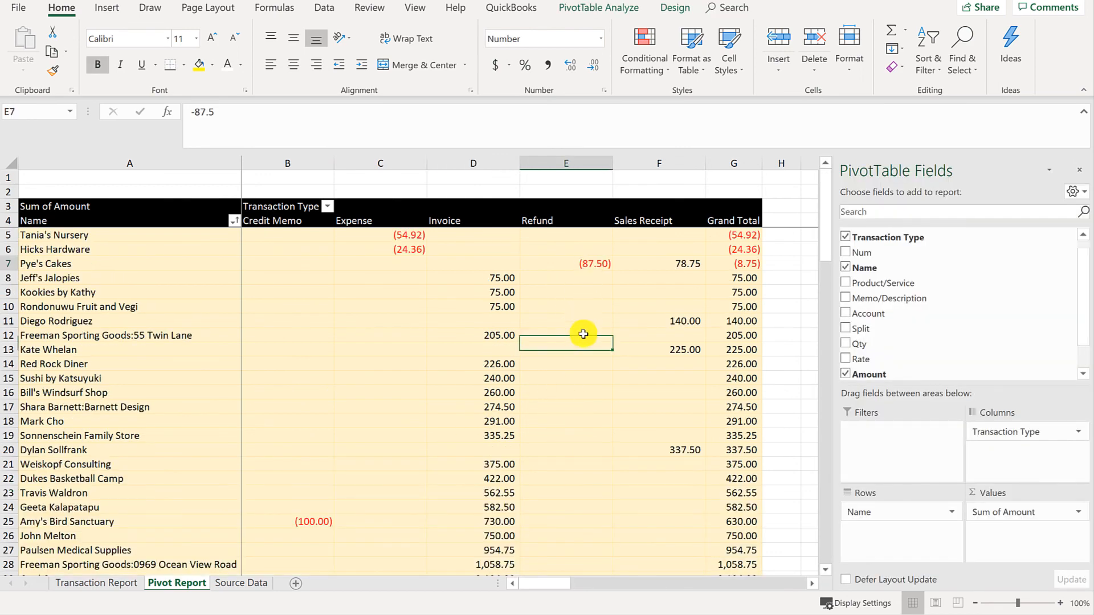
scroll(579, 379, down, 5)
scroll(582, 383, up, 2)
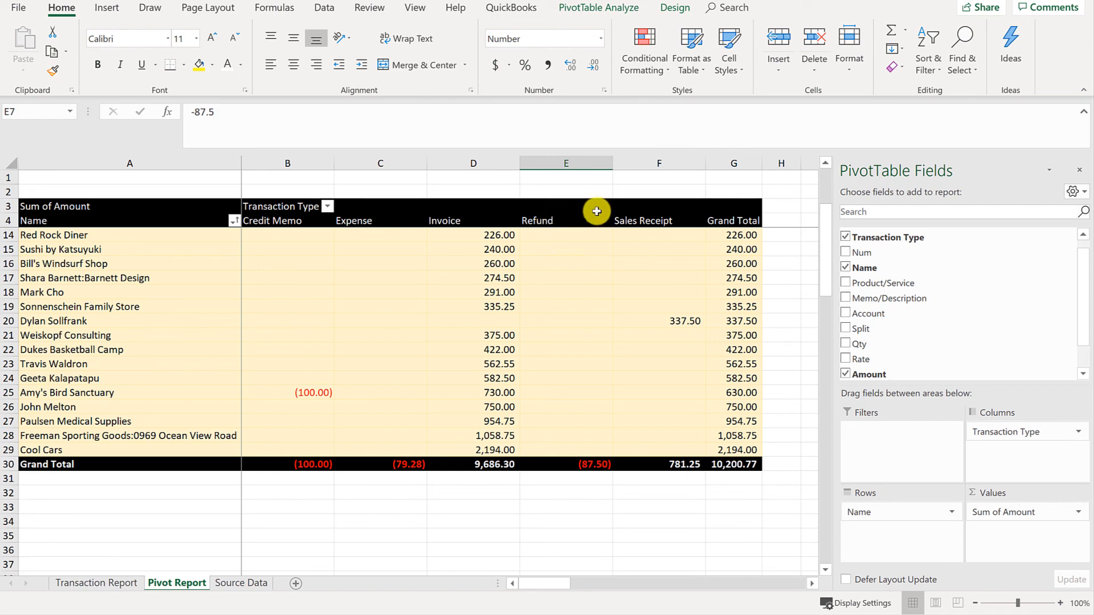
scroll(566, 387, up, 2)
scroll(572, 389, up, 1)
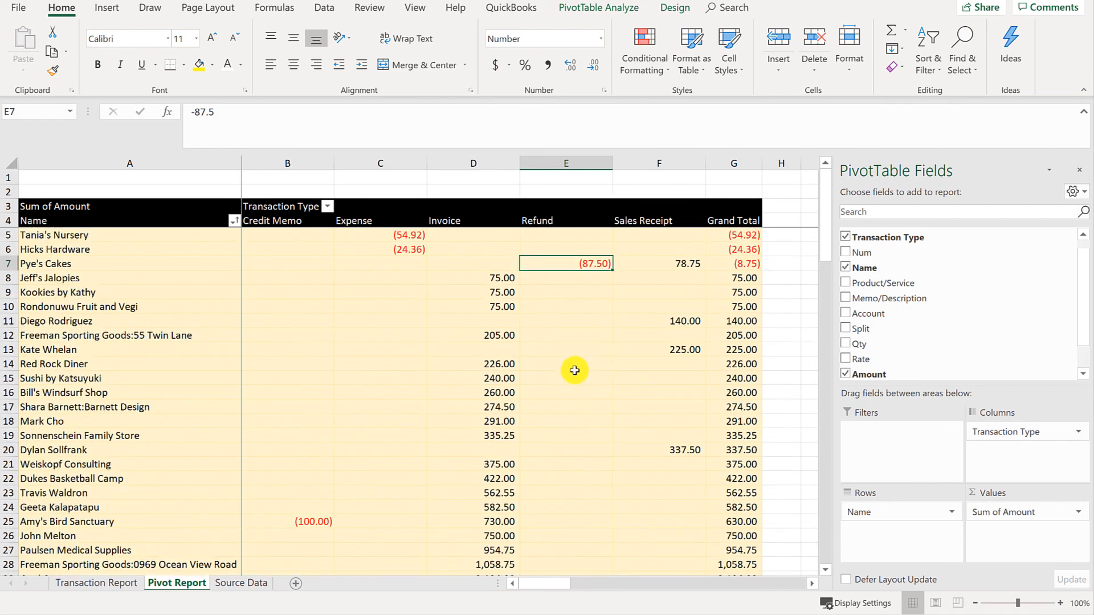
scroll(586, 410, down, 3)
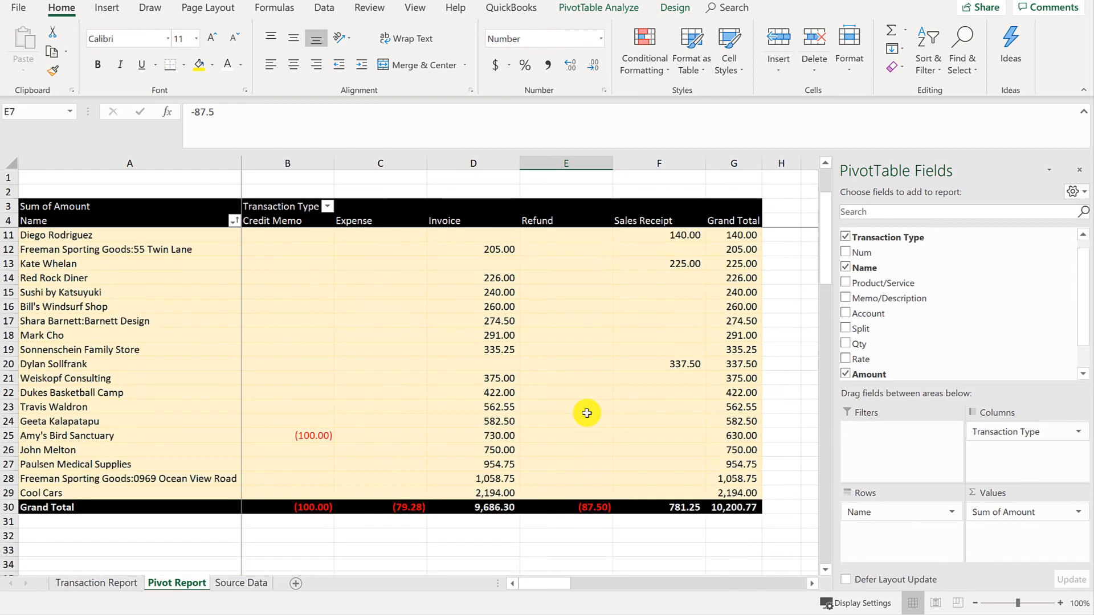
- Check the Amy's Bird Sanctuary credit memo and the Sales Receipt, Invoice and overall grand totals
click(314, 388)
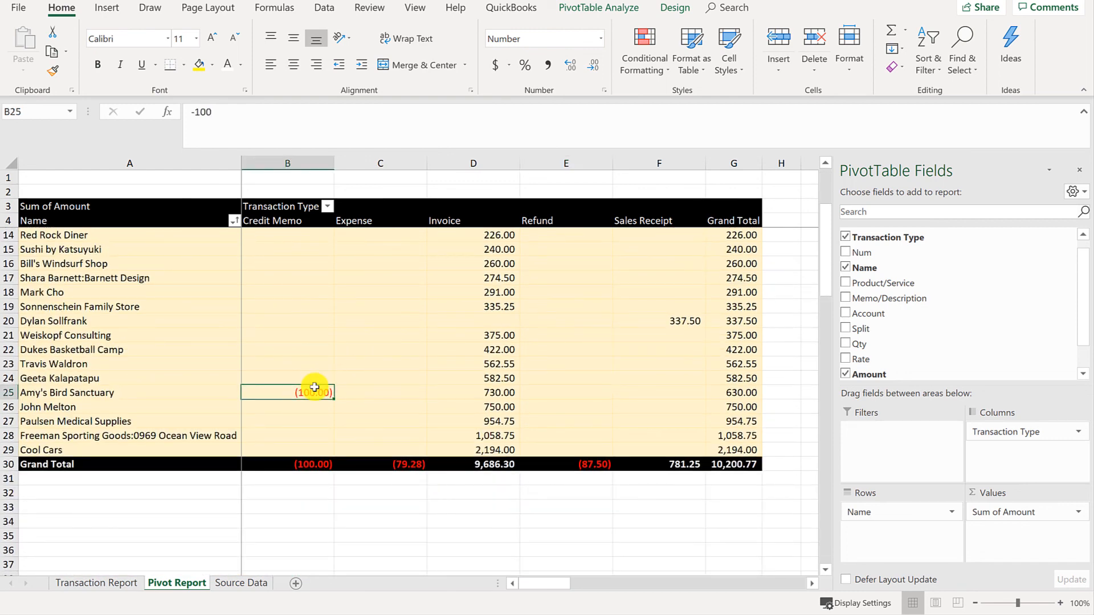
mouse_move(548, 282)
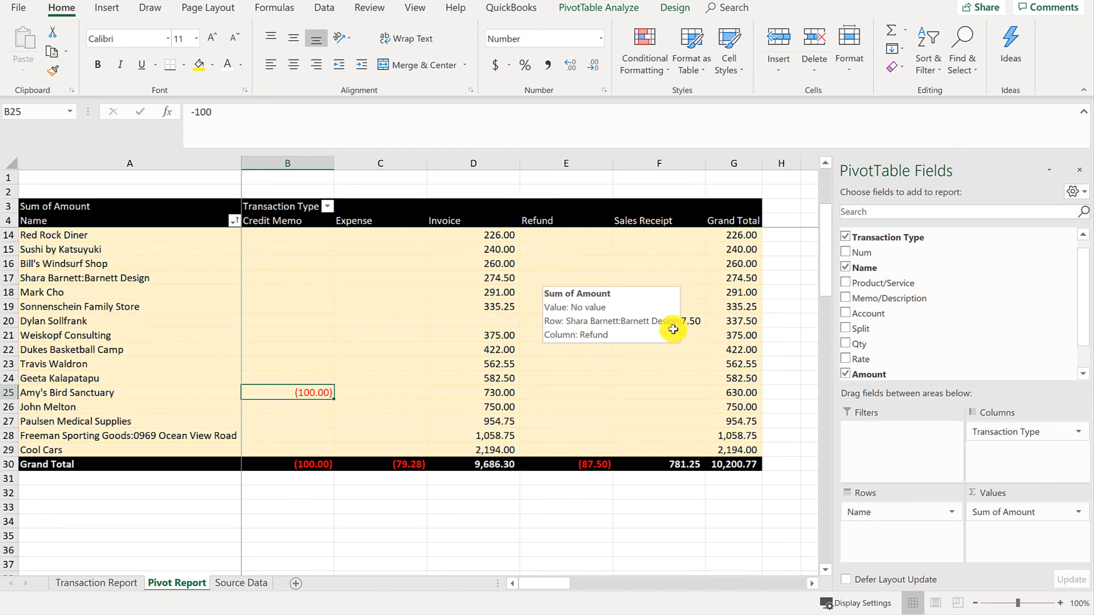
click(664, 463)
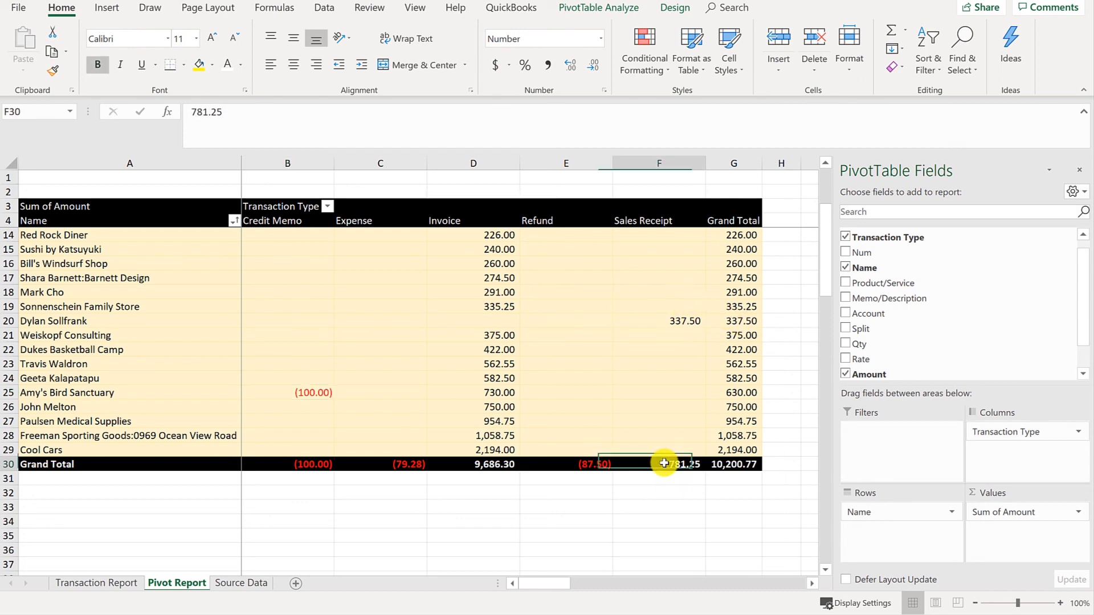
click(483, 465)
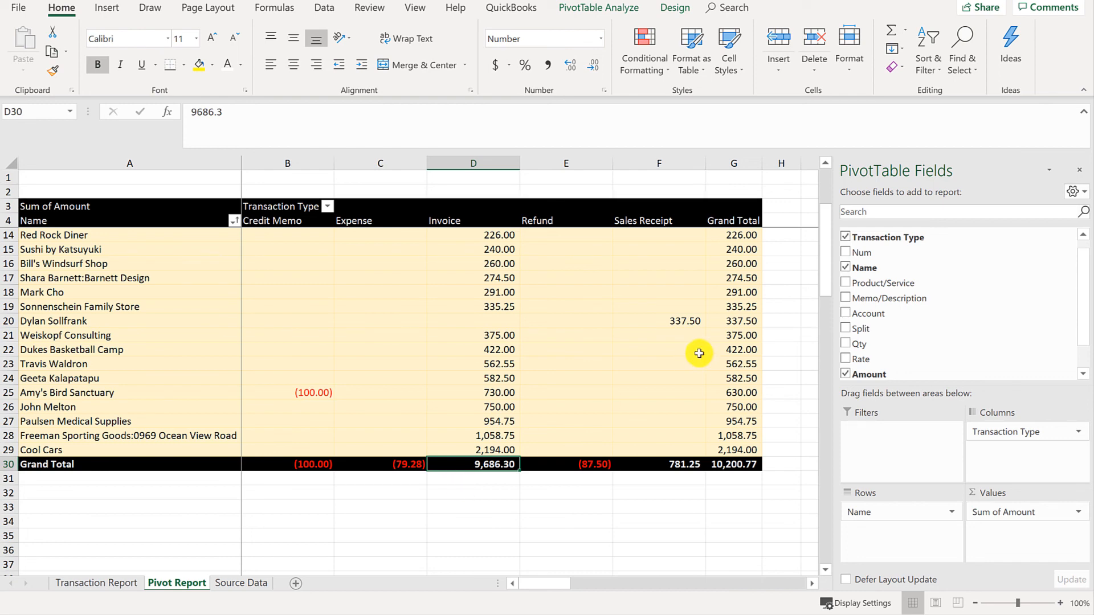
click(725, 464)
mouse_move(581, 376)
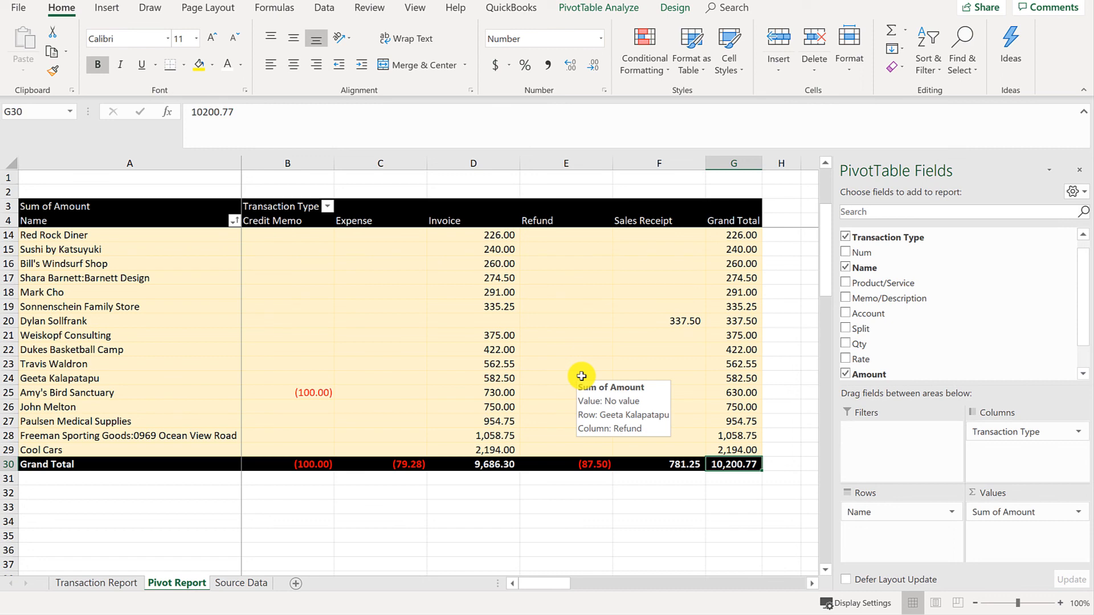
mouse_move(551, 365)
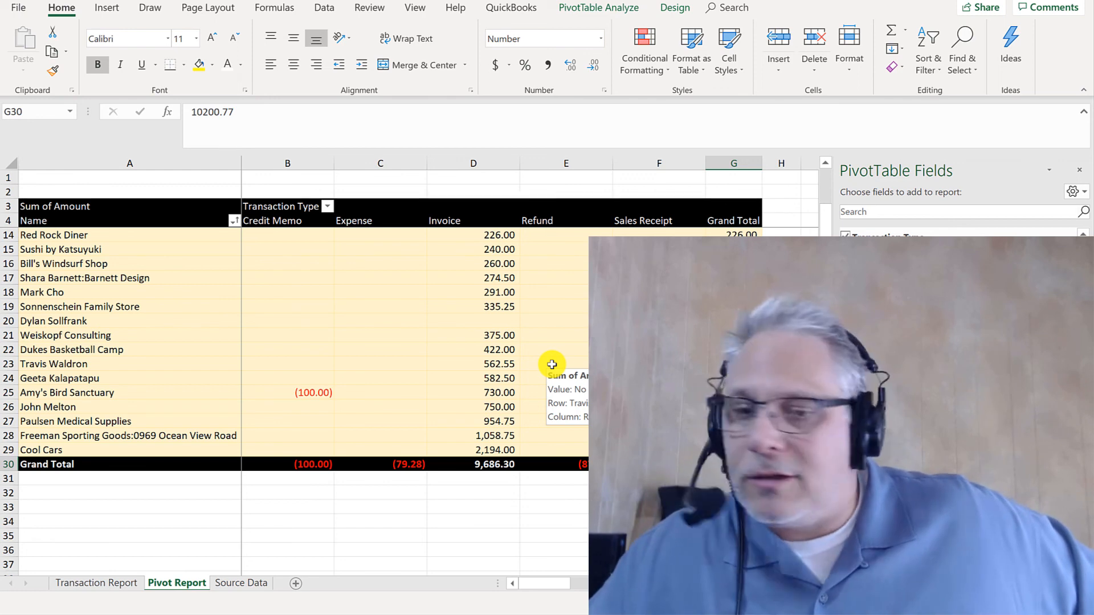
click(114, 277)
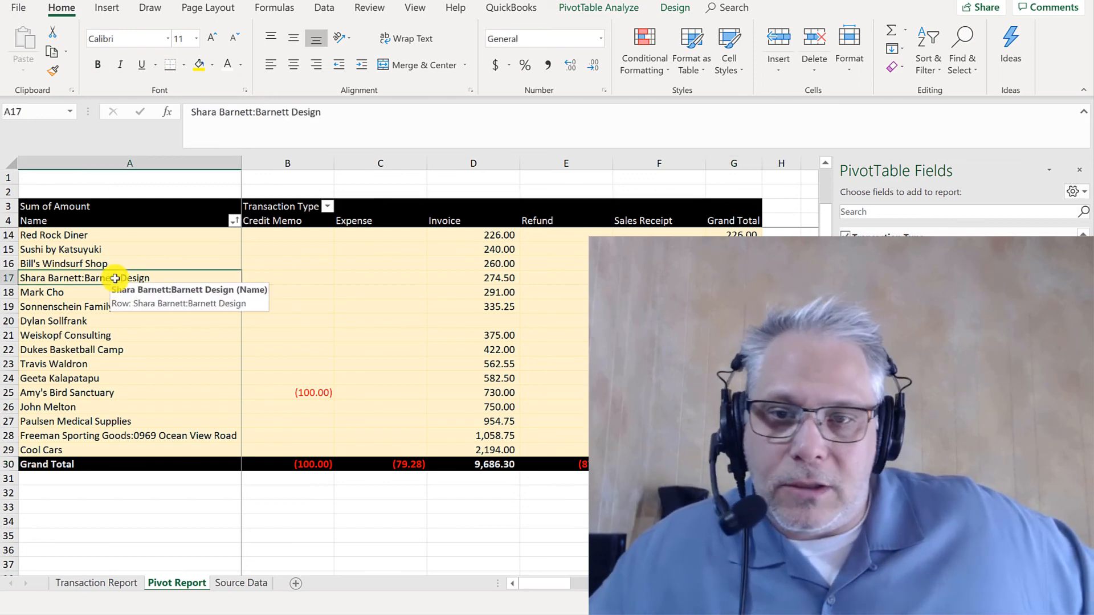
key(Right)
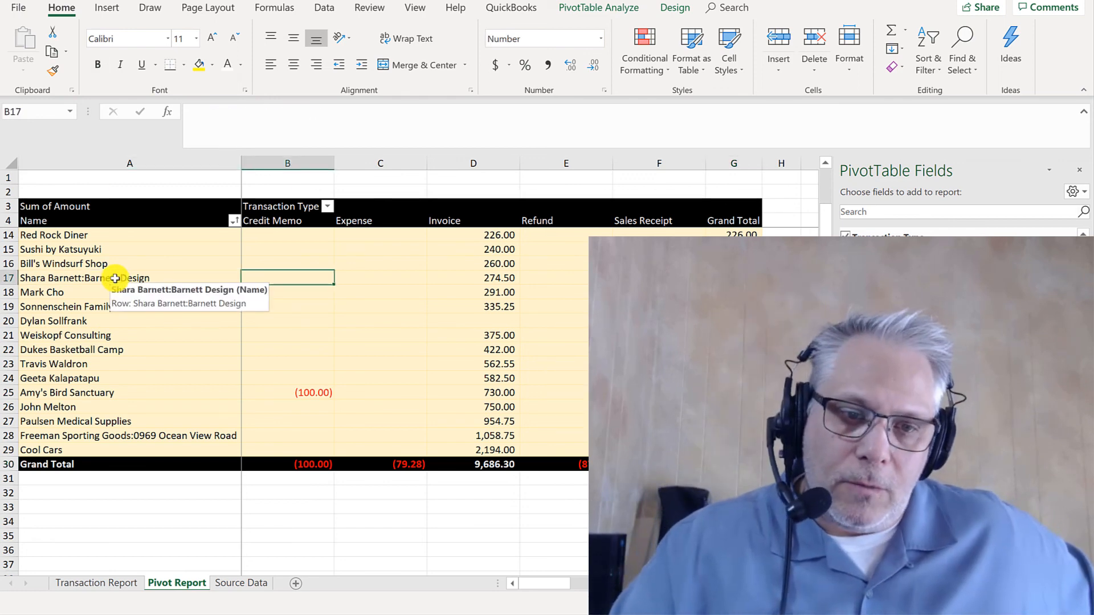
key(Left)
key(ctrl+Up)
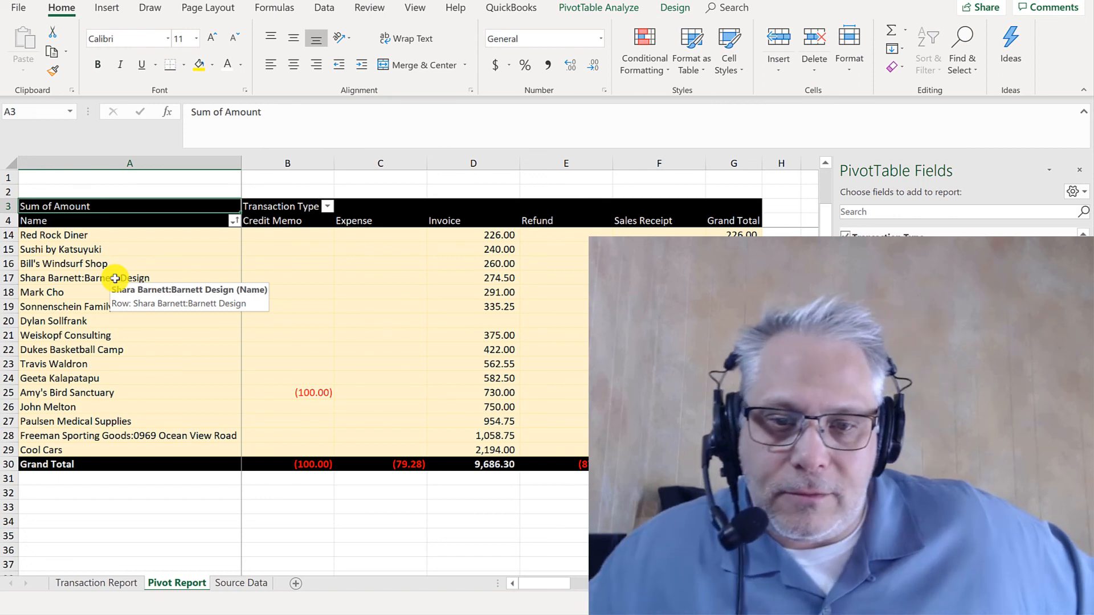